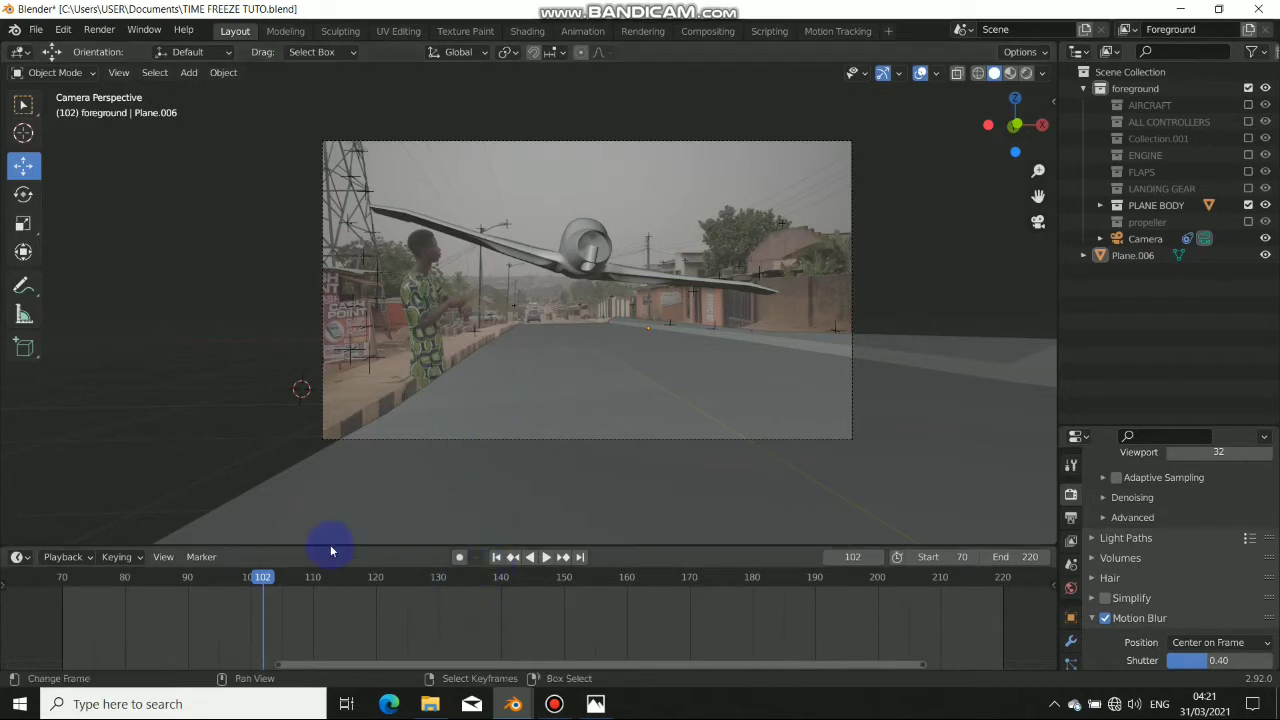
- Advance the timeline to frame 105 so the aircraft is closer to the camera
{"action": "mouse_move", "coordinate": [263, 595]}
{"action": "left_mouse_down"}
{"action": "mouse_move", "coordinate": [561, 611]}
{"action": "mouse_move", "coordinate": [520, 594]}
{"action": "mouse_move", "coordinate": [272, 592]}
{"action": "left_mouse_up"}
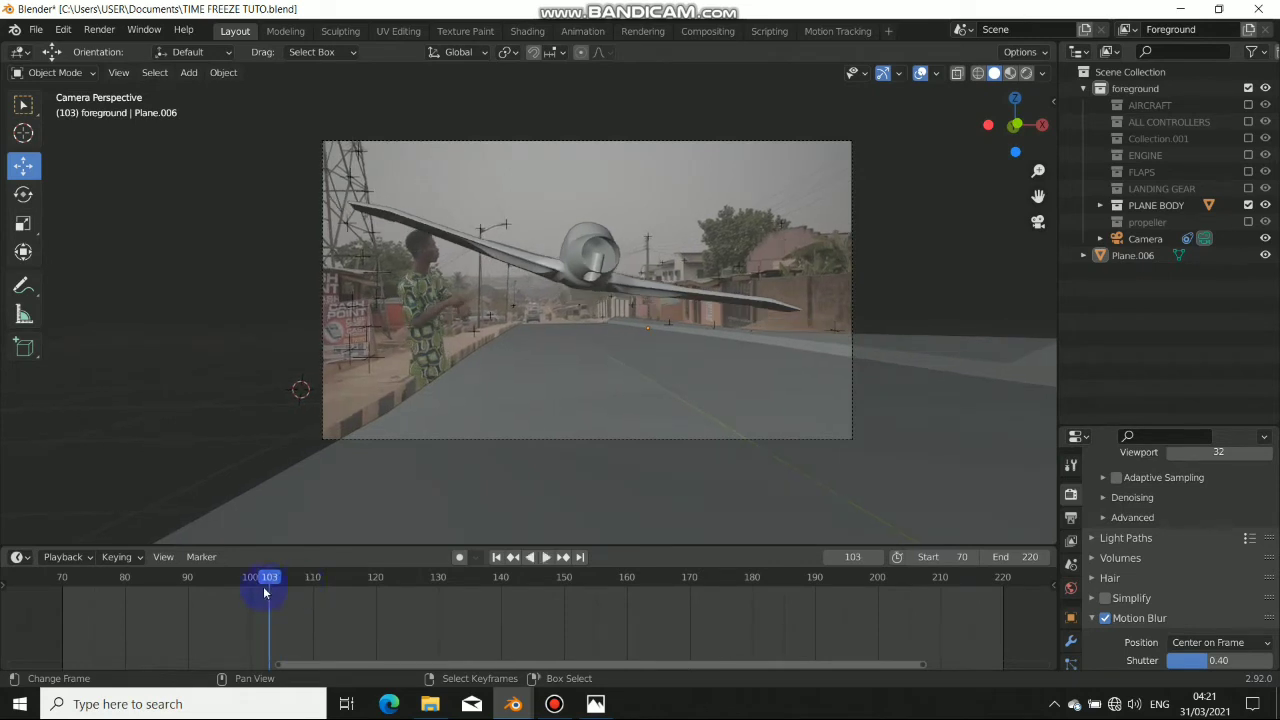
{"action": "key", "text": "Right"}
{"action": "key", "text": "Right"}
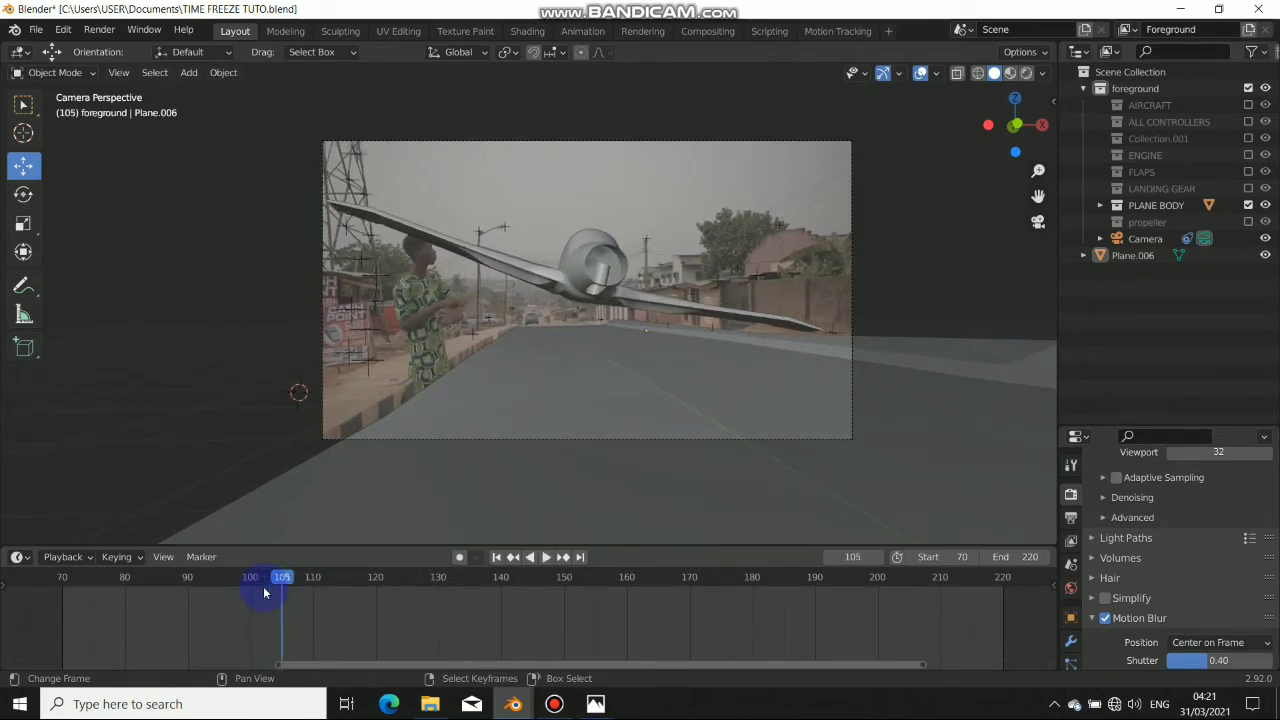
- Leave the camera view and add a mesh plane at the 3D cursor behind the camera
{"action": "middle_click_drag", "start_coordinate": [577, 312], "coordinate": [594, 334]}
{"action": "key", "text": "KP_0"}
{"action": "key", "text": "shift+a"}
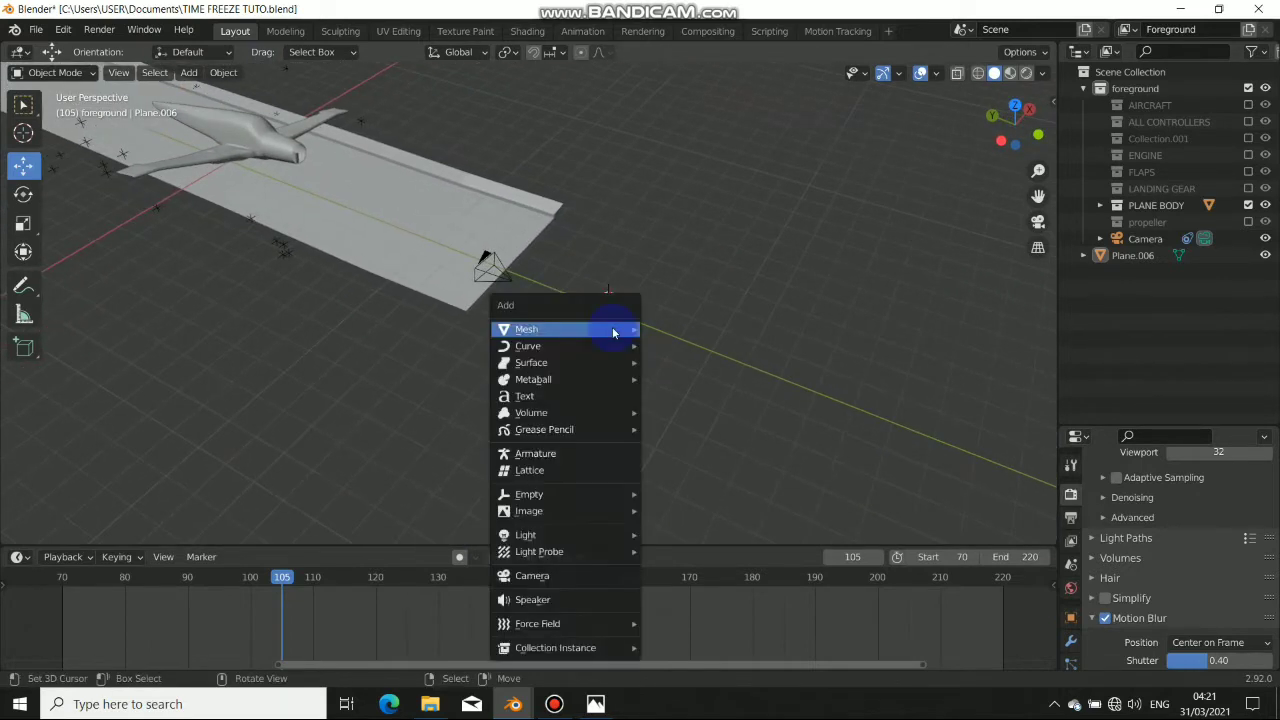
{"action": "mouse_move", "coordinate": [600, 329]}
{"action": "left_click", "coordinate": [660, 332]}
{"action": "scroll", "coordinate": [689, 345], "scroll_direction": "up", "scroll_amount": 8}
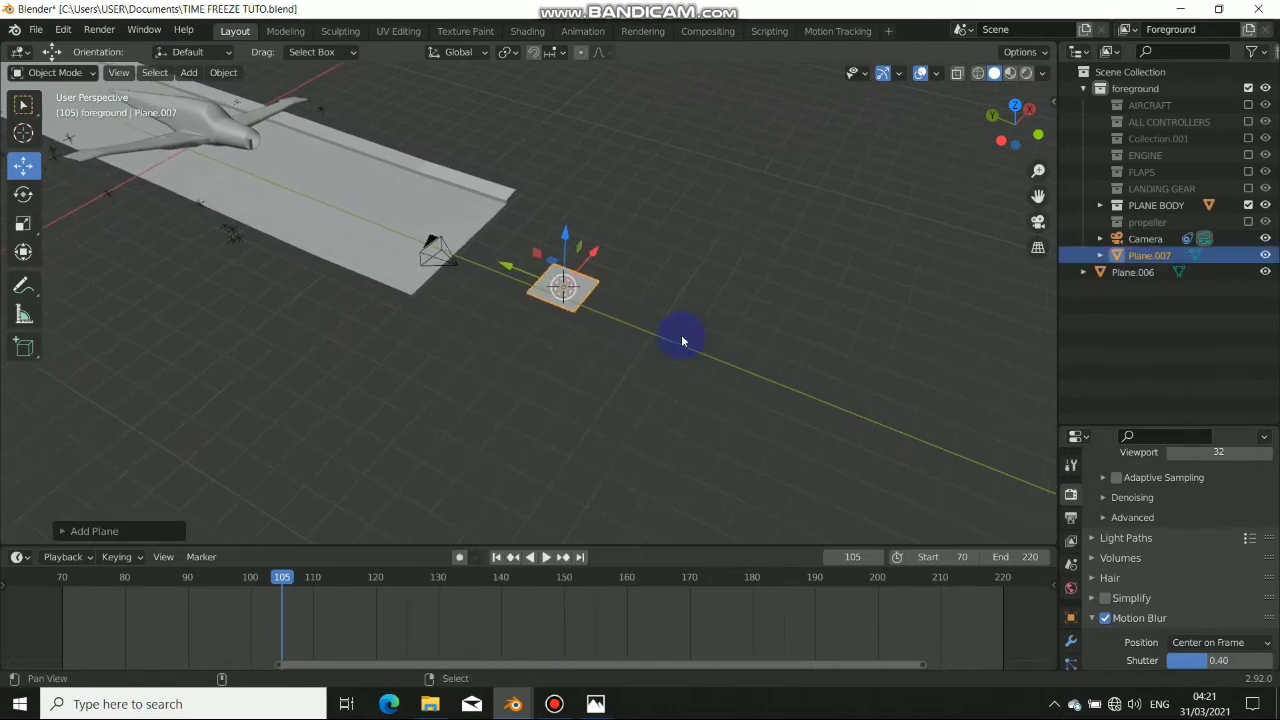
- In Edit Mode, move the new plane's corner vertices individually inward to make a smaller irregular quad
{"action": "key", "text": "Tab"}
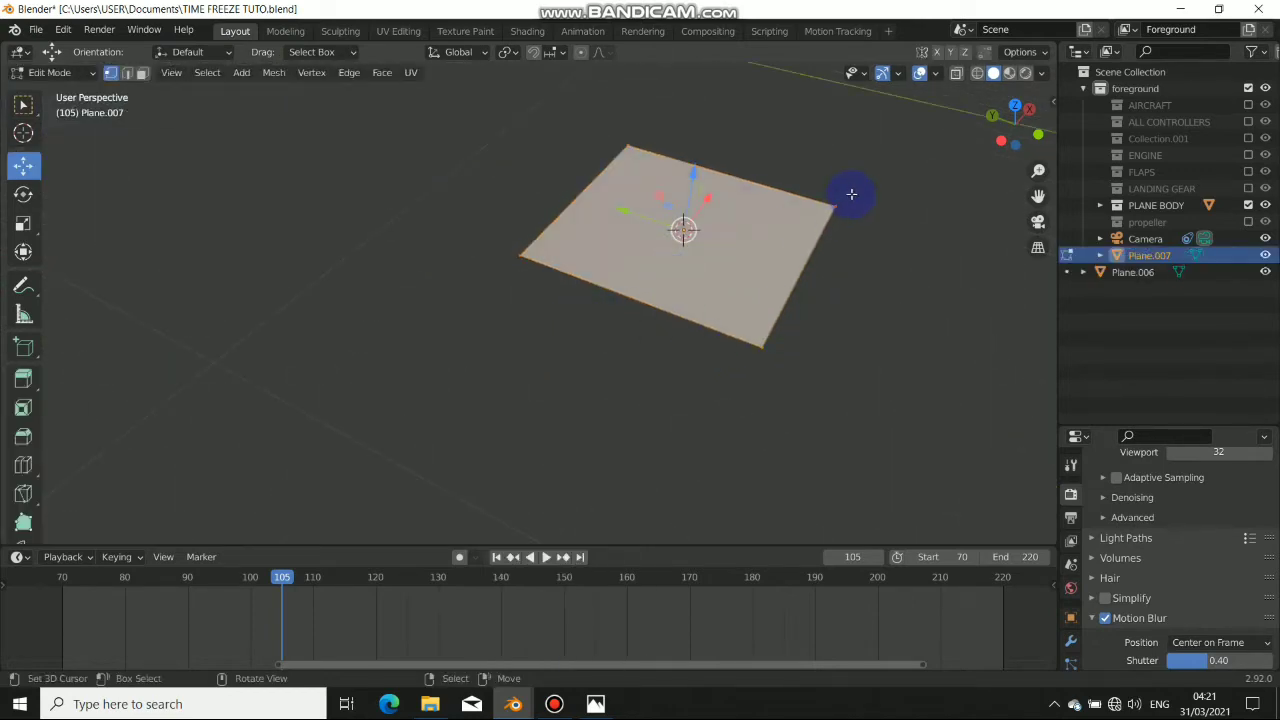
{"action": "left_click_drag", "start_coordinate": [764, 178], "coordinate": [899, 304]}
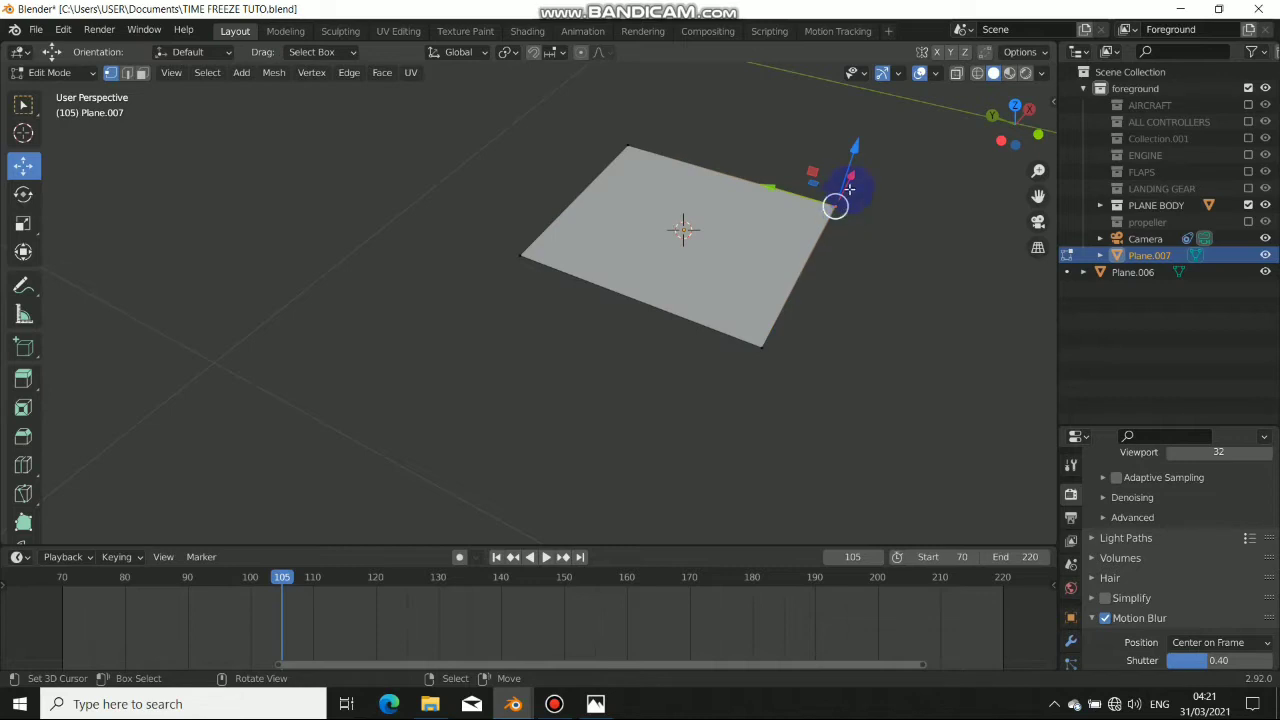
{"action": "left_click_drag", "start_coordinate": [849, 188], "coordinate": [749, 229]}
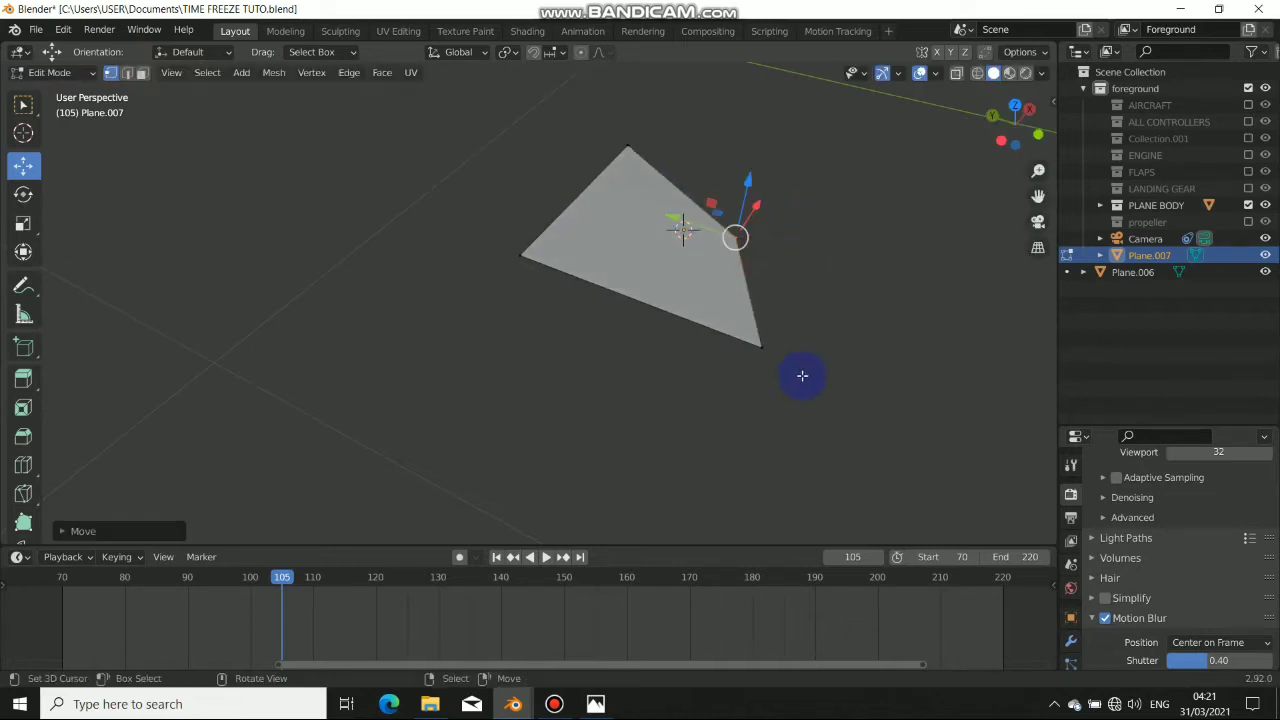
{"action": "left_click", "coordinate": [748, 345]}
{"action": "left_click_drag", "start_coordinate": [707, 333], "coordinate": [631, 212]}
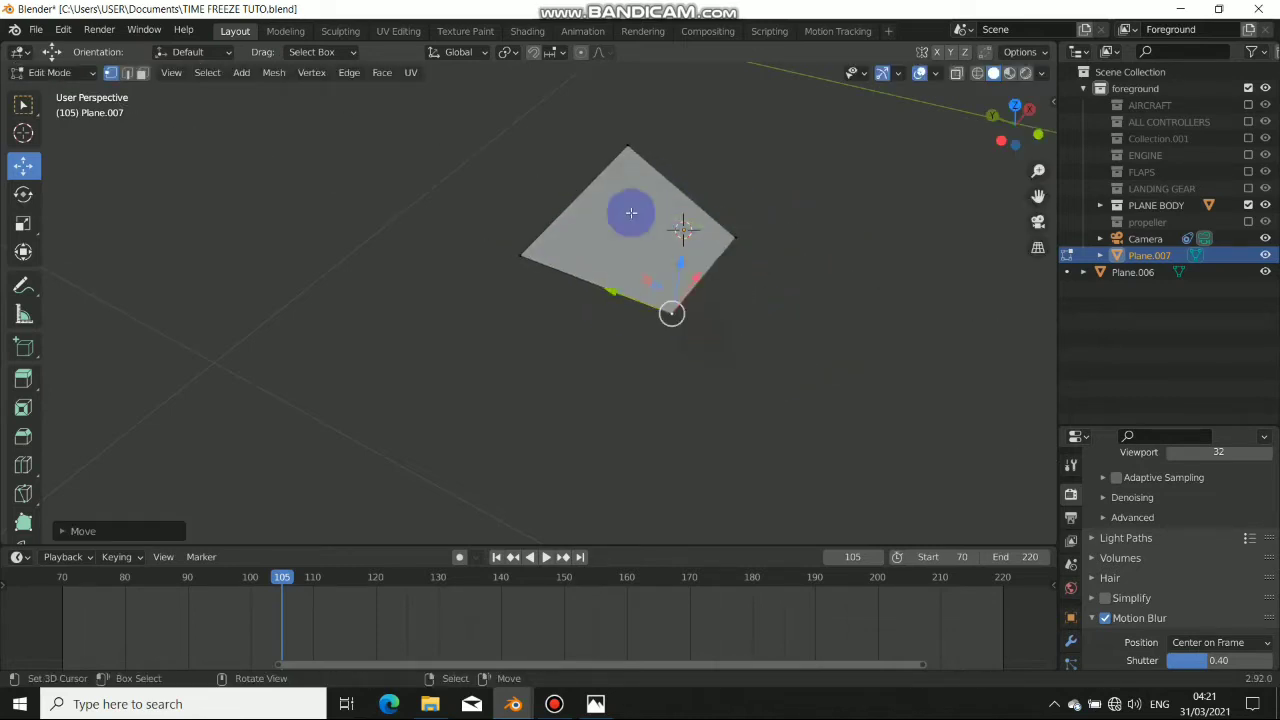
{"action": "left_click", "coordinate": [619, 151]}
{"action": "left_click_drag", "start_coordinate": [619, 151], "coordinate": [697, 274]}
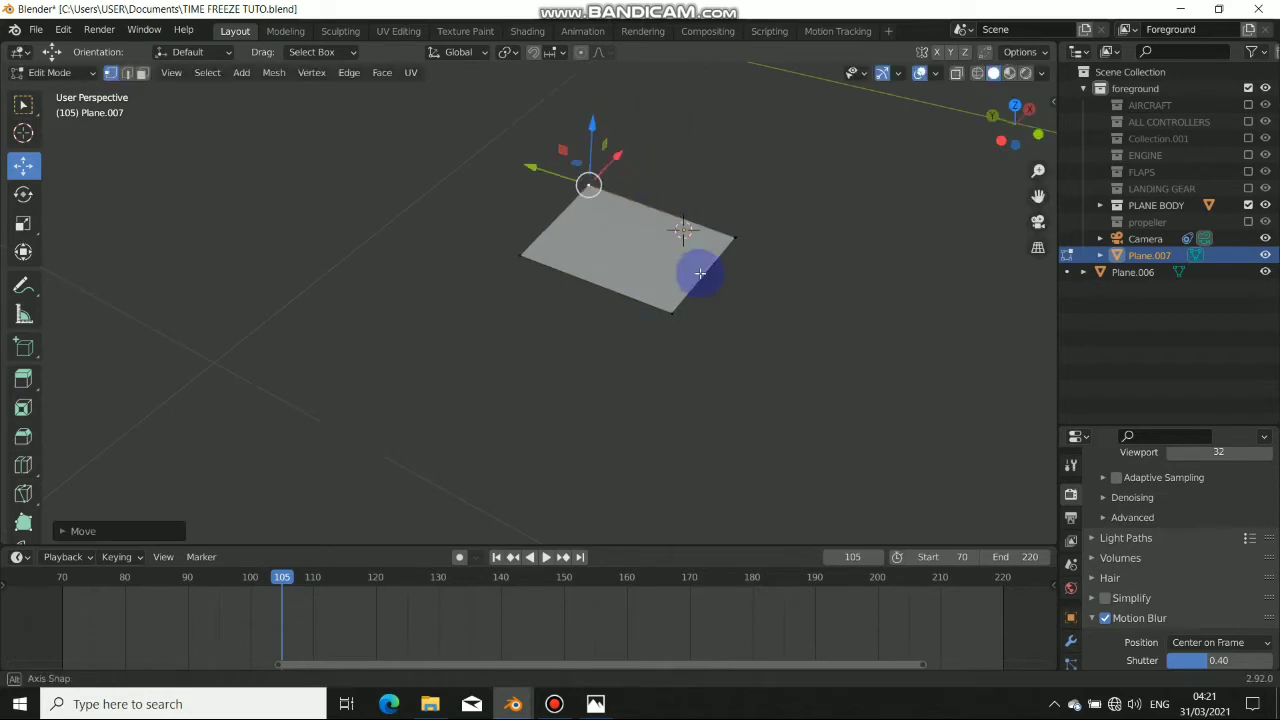
{"action": "right_click", "coordinate": [535, 250]}
{"action": "left_click_drag", "start_coordinate": [469, 232], "coordinate": [524, 249]}
{"action": "left_click_drag", "start_coordinate": [583, 211], "coordinate": [592, 168]}
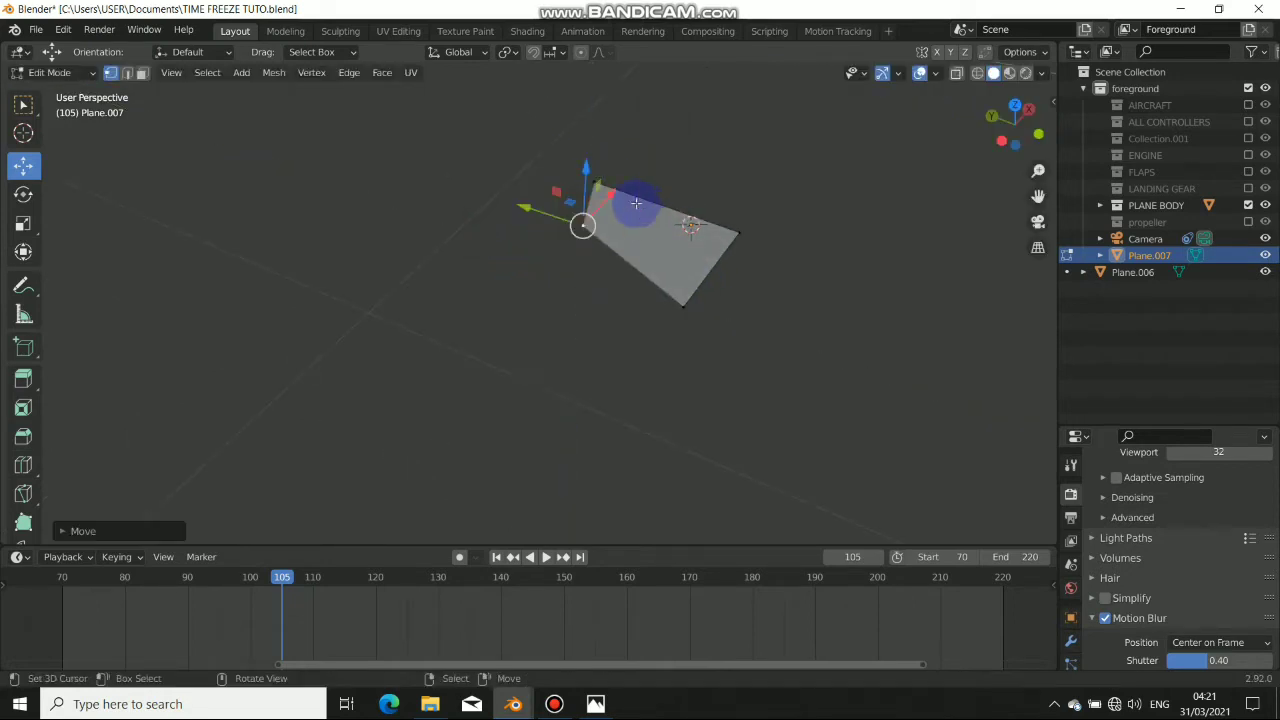
- Shift two of the quad's corner vertices further to form a bent, shard-like piece and return to Object Mode
{"action": "middle_click_drag", "start_coordinate": [636, 203], "coordinate": [429, 252]}
{"action": "left_click", "coordinate": [355, 269]}
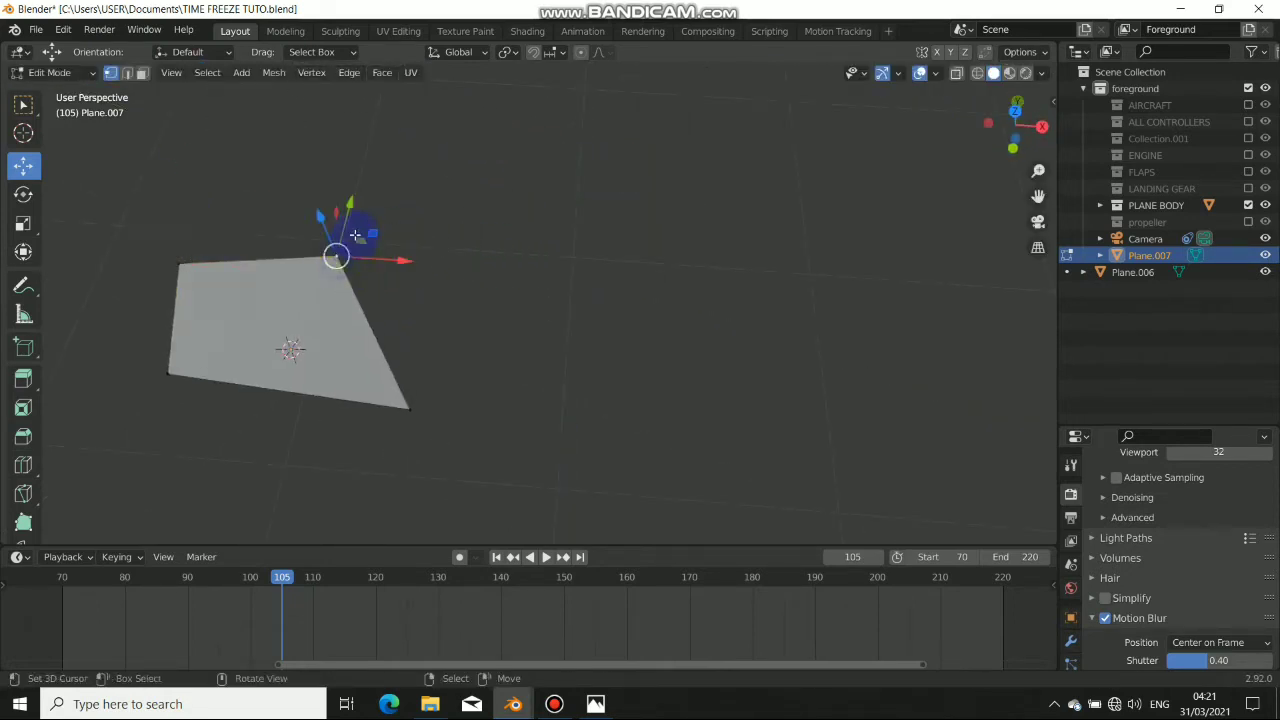
{"action": "left_click_drag", "start_coordinate": [386, 262], "coordinate": [361, 257]}
{"action": "left_click_drag", "start_coordinate": [292, 216], "coordinate": [304, 251]}
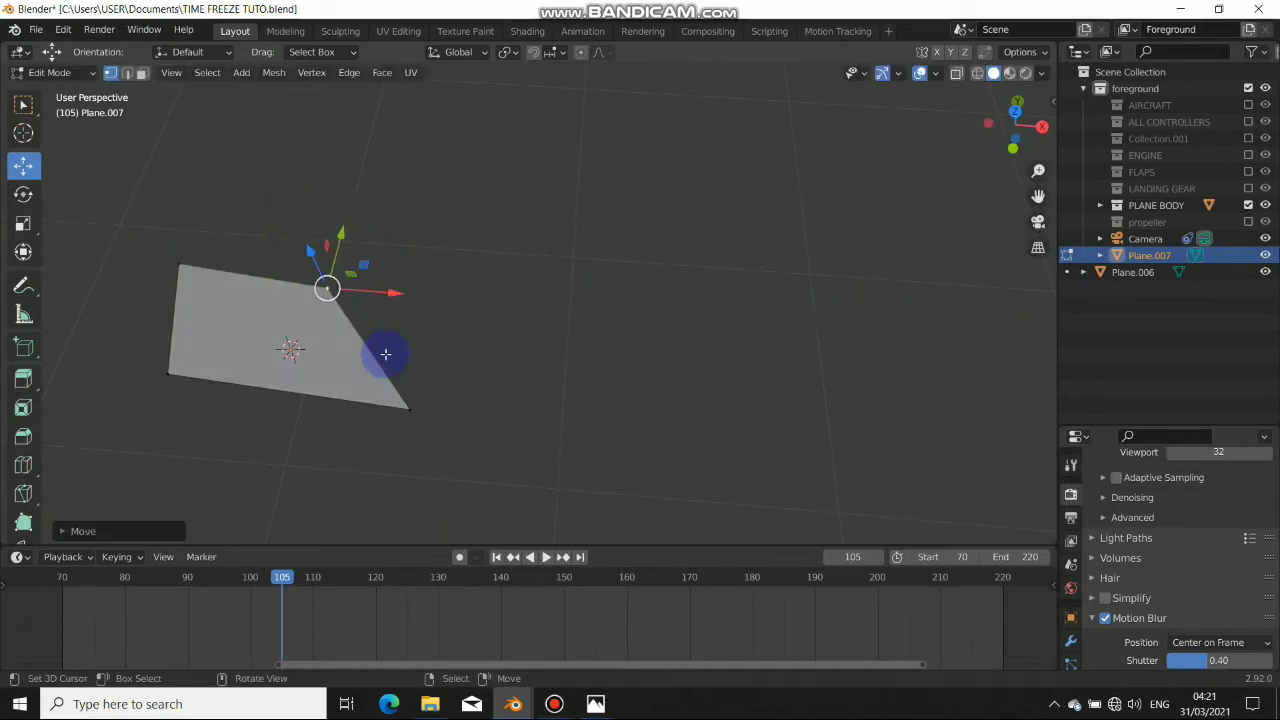
{"action": "right_click", "coordinate": [401, 395]}
{"action": "left_click_drag", "start_coordinate": [447, 406], "coordinate": [245, 458]}
{"action": "middle_click_drag", "start_coordinate": [331, 386], "coordinate": [534, 349]}
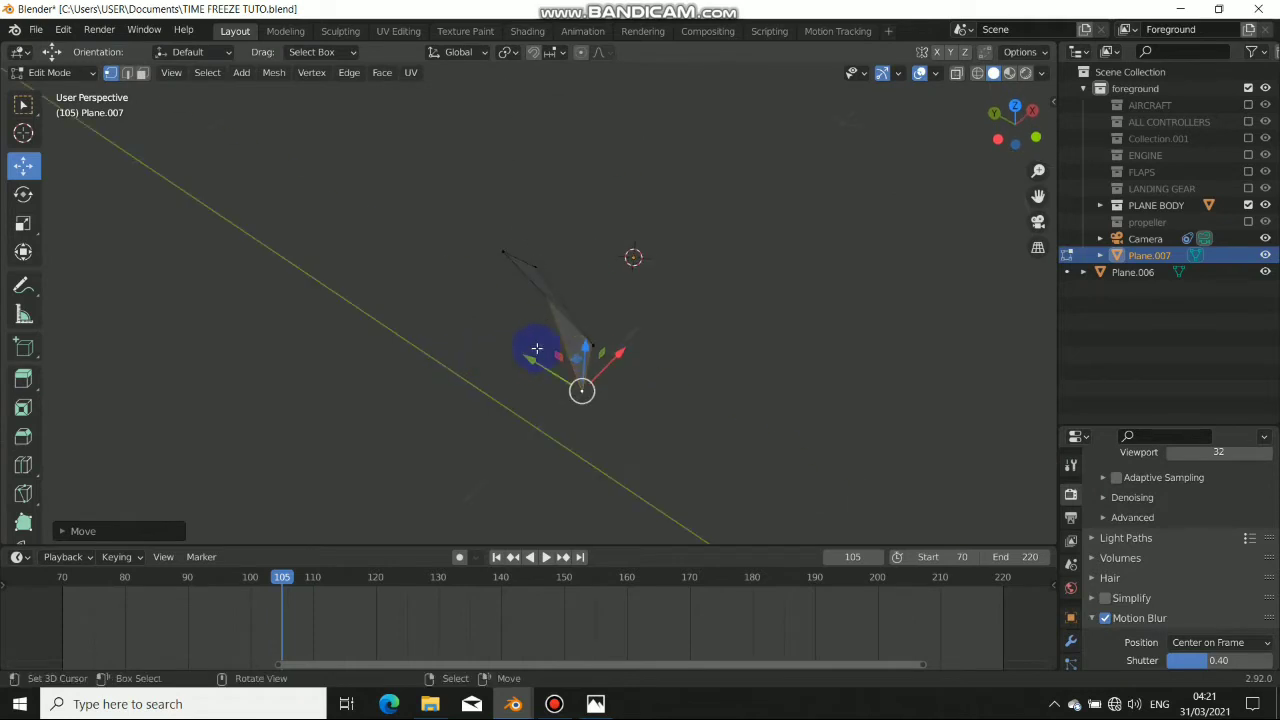
{"action": "key", "text": "Tab"}
{"action": "scroll", "coordinate": [621, 351], "scroll_direction": "down", "scroll_amount": 4}
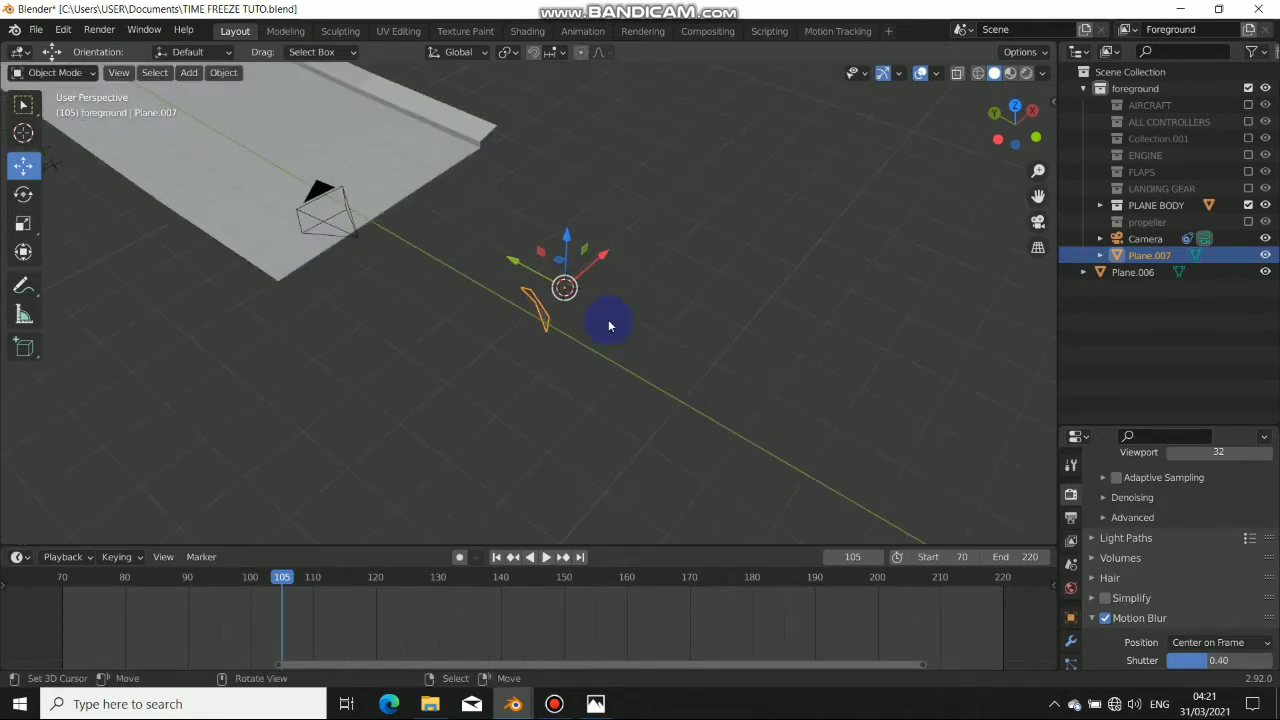
- Show the Layout viewport in Material Preview and create a new object material for the shard in the Shading workspace
{"action": "middle_click_drag", "start_coordinate": [612, 368], "coordinate": [438, 357]}
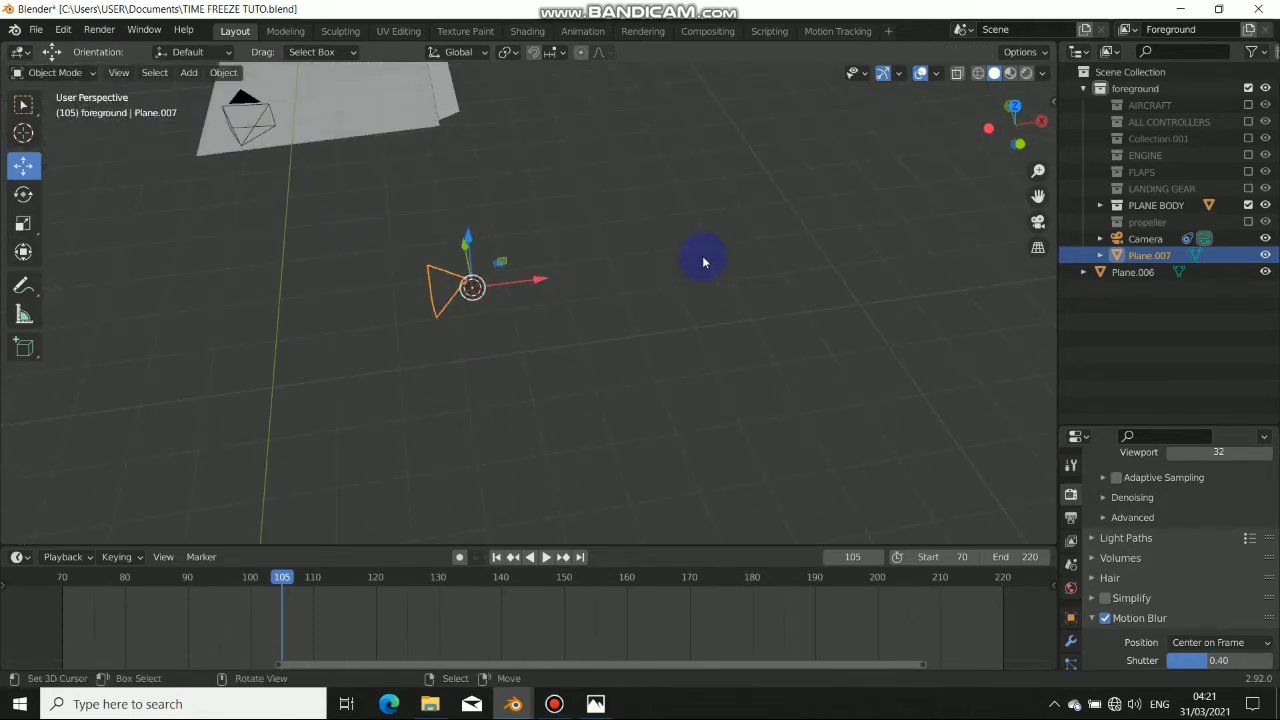
{"action": "left_click", "coordinate": [1011, 74]}
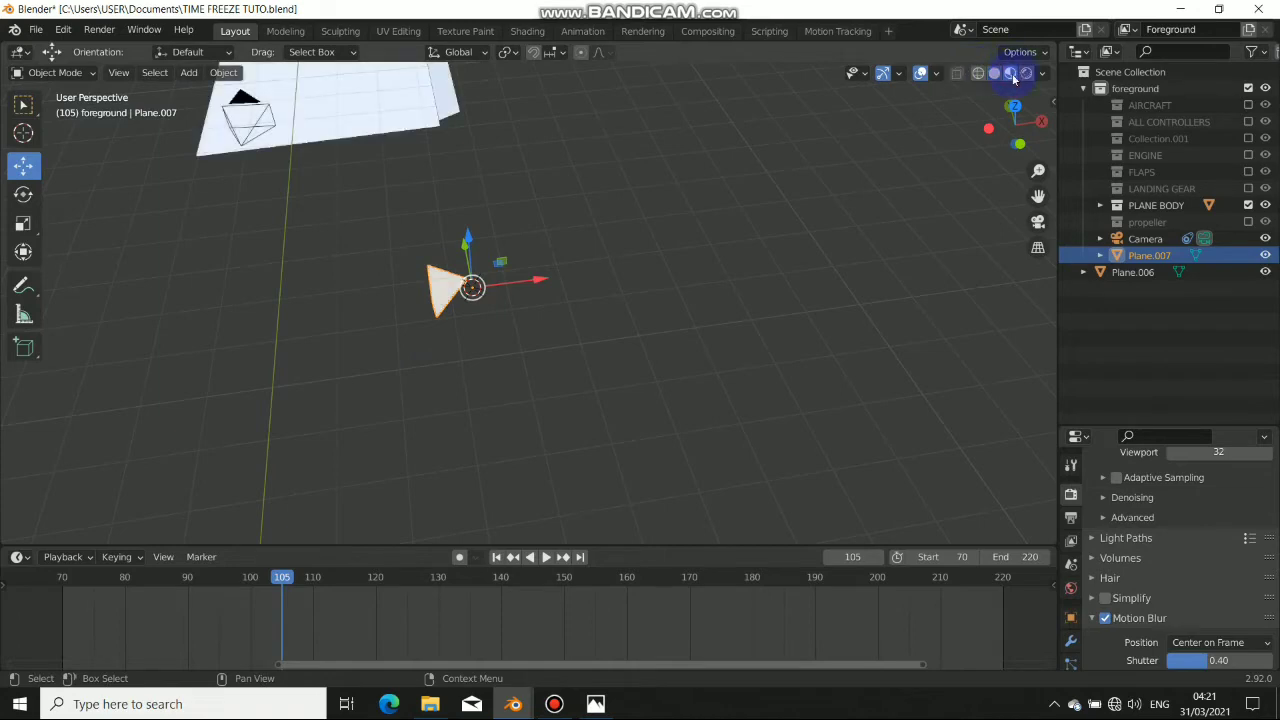
{"action": "middle_click_drag", "start_coordinate": [450, 362], "coordinate": [530, 362], "text": "shift"}
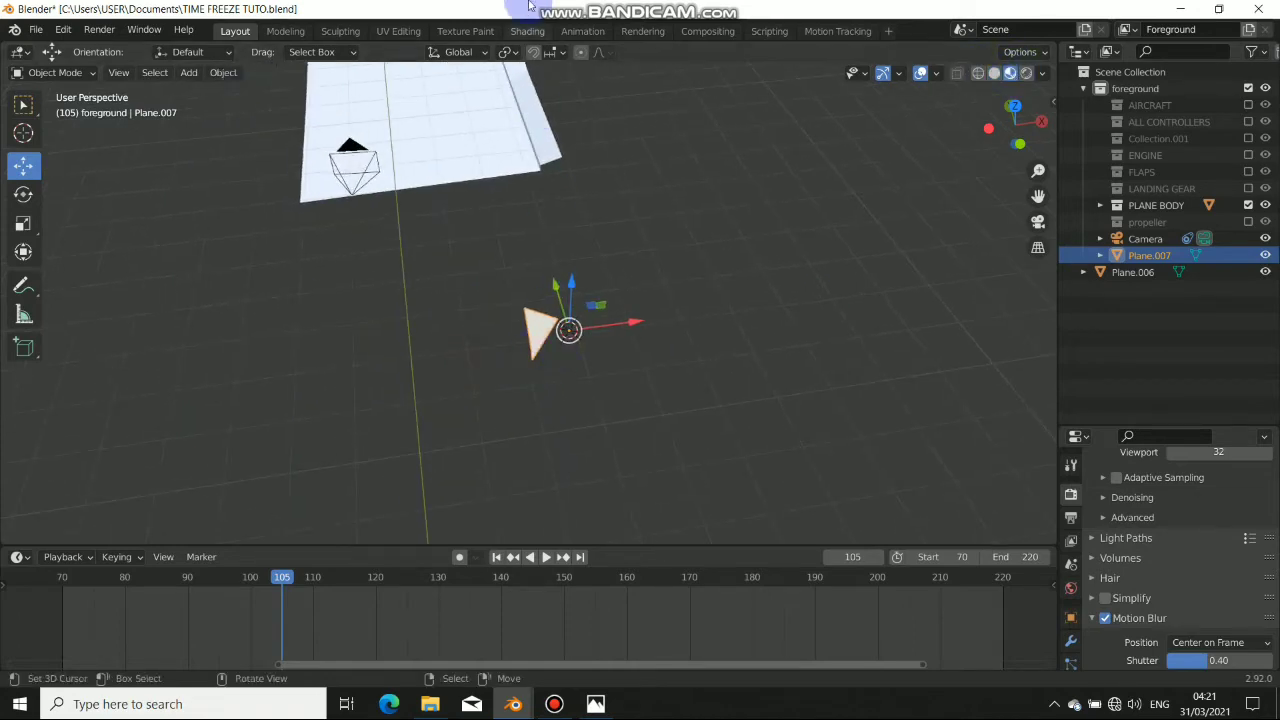
{"action": "left_click", "coordinate": [529, 30]}
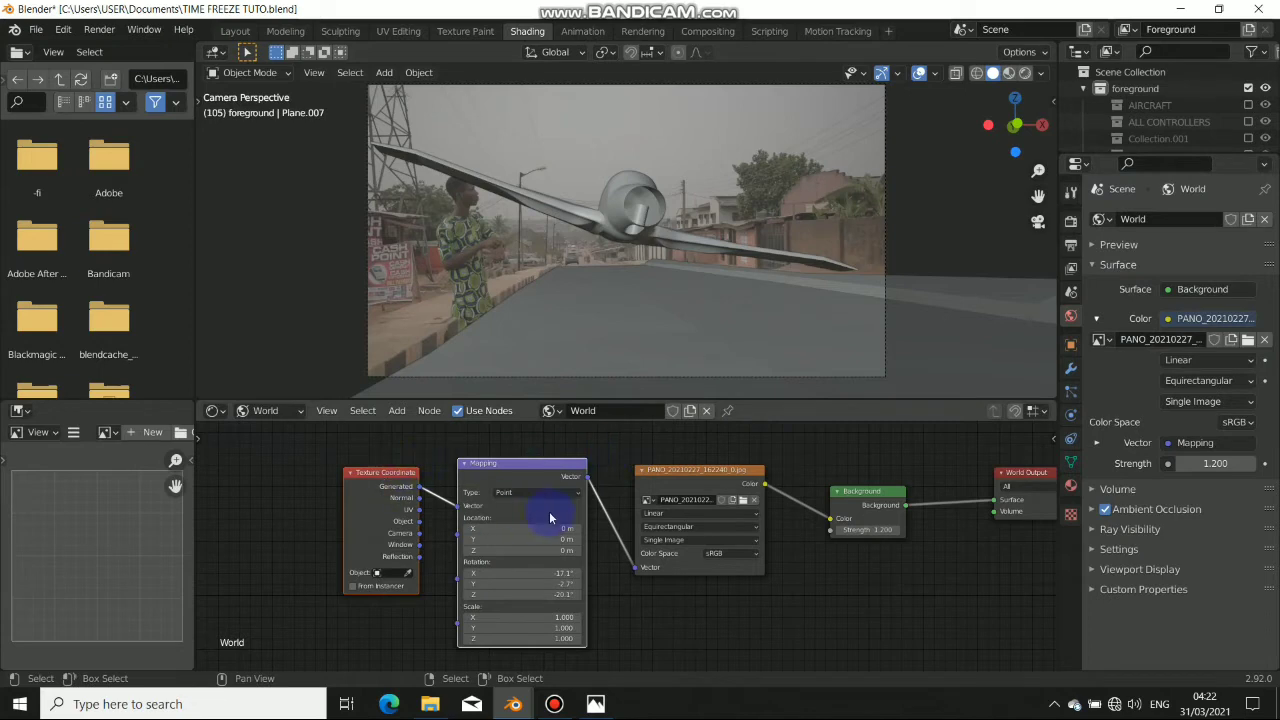
{"action": "left_click", "coordinate": [280, 411]}
{"action": "left_click", "coordinate": [271, 430]}
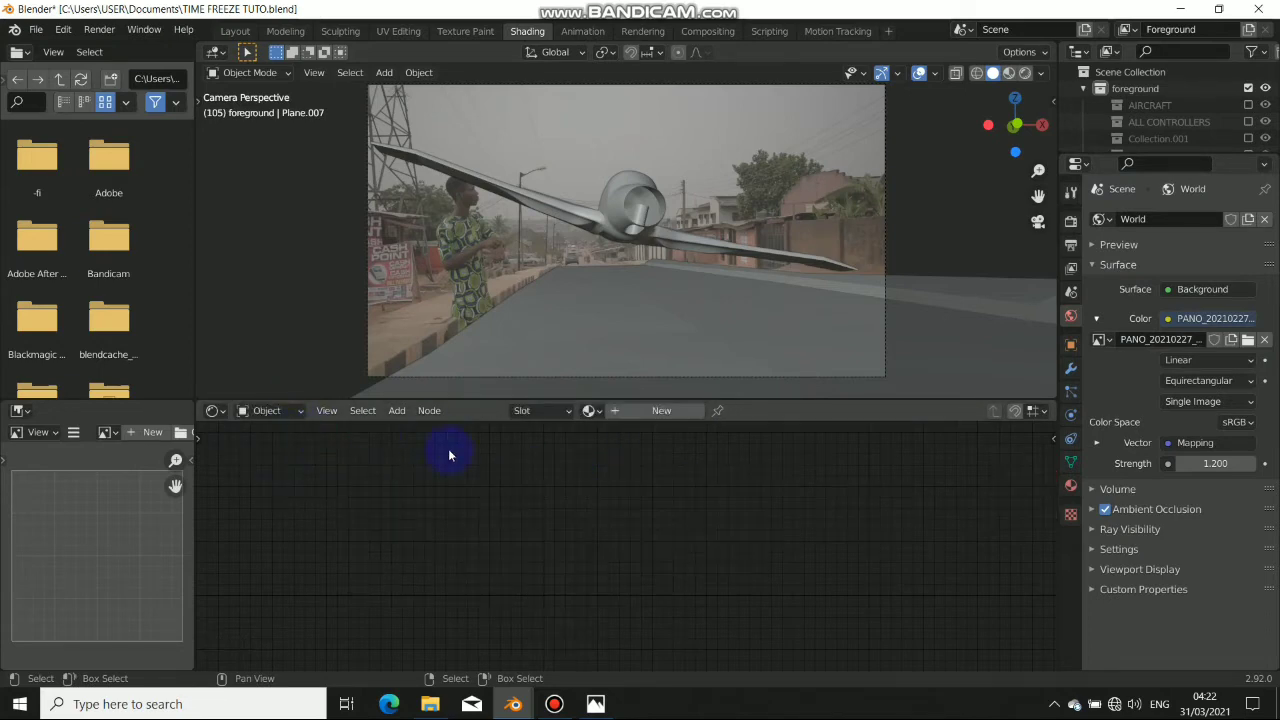
{"action": "left_click", "coordinate": [660, 411]}
{"action": "middle_click_drag", "start_coordinate": [548, 228], "coordinate": [625, 300]}
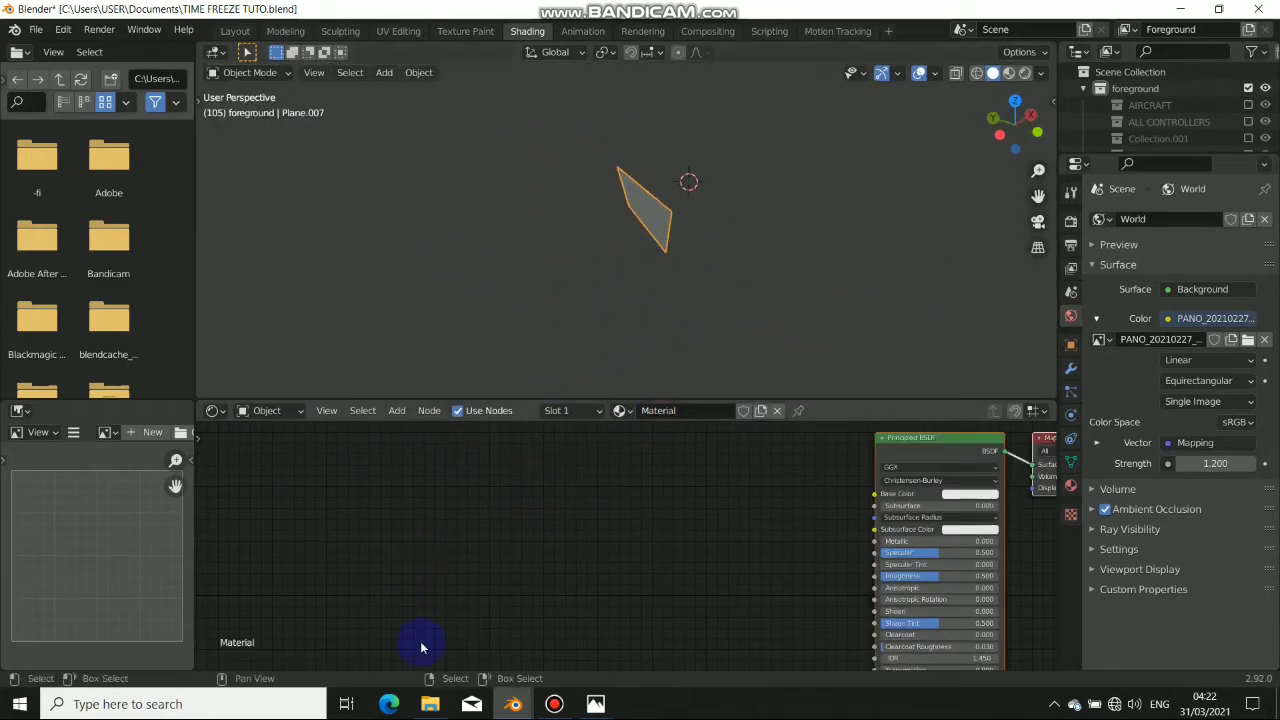
{"action": "mouse_move", "coordinate": [438, 709]}
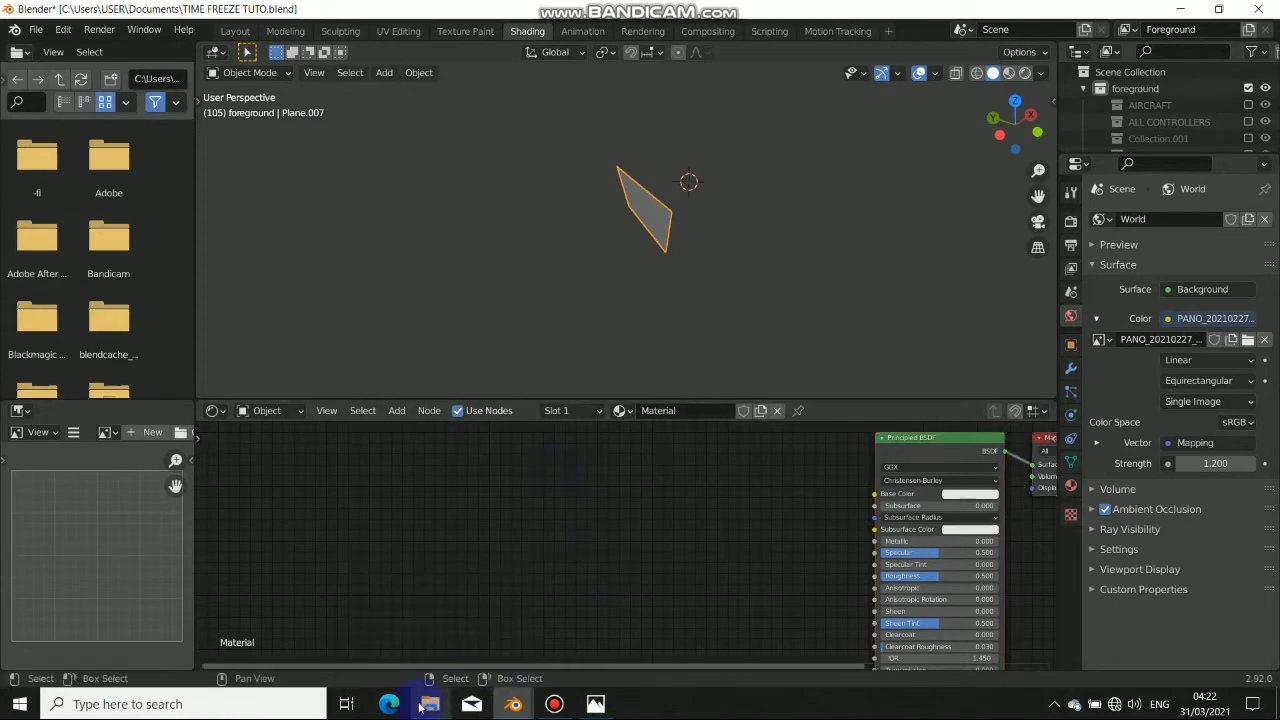
{"action": "left_click", "coordinate": [432, 706]}
{"action": "left_click", "coordinate": [577, 560]}
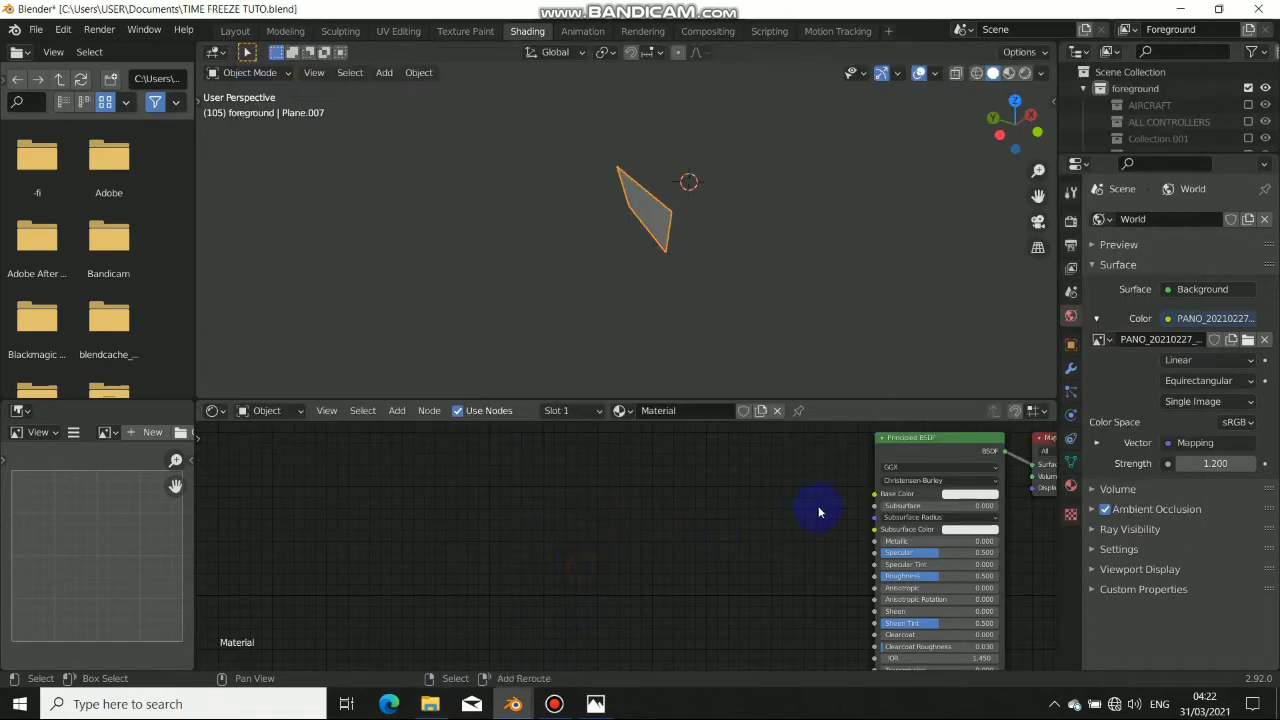
- Set the shard material's base color to a dark brown and its roughness to 1.000
{"action": "middle_click_drag", "start_coordinate": [814, 511], "coordinate": [565, 518]}
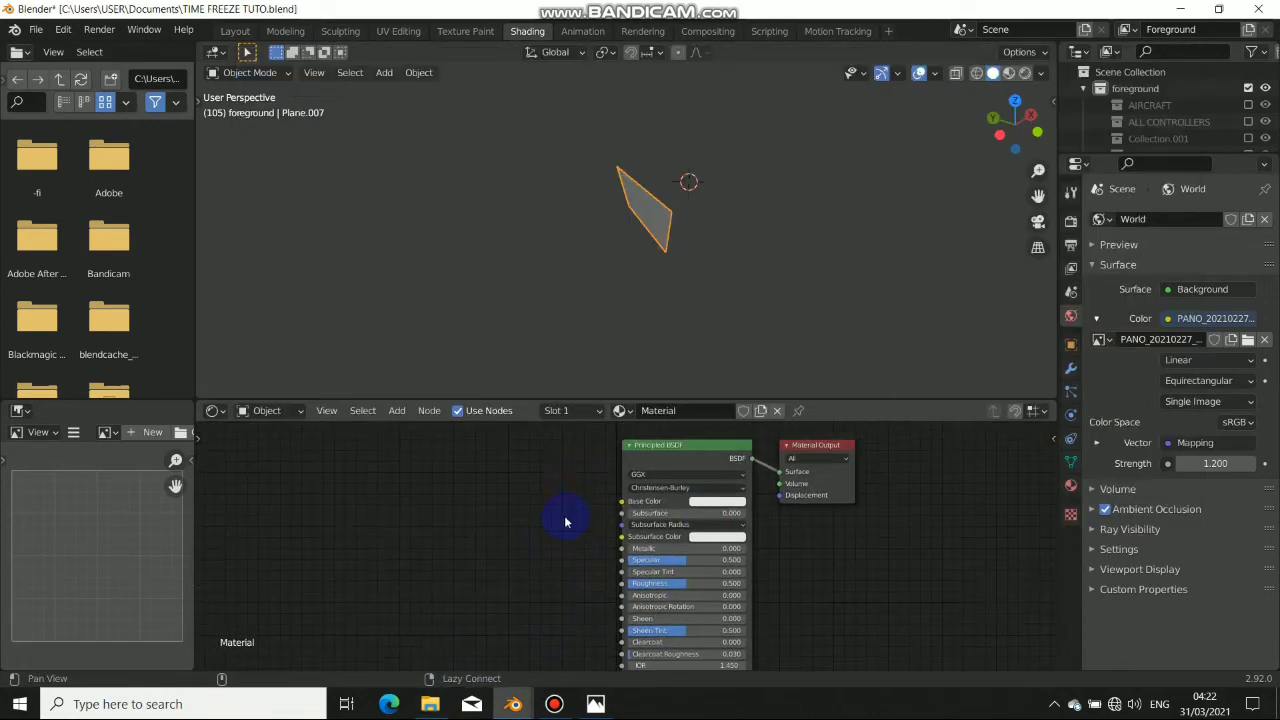
{"action": "left_click", "coordinate": [720, 502]}
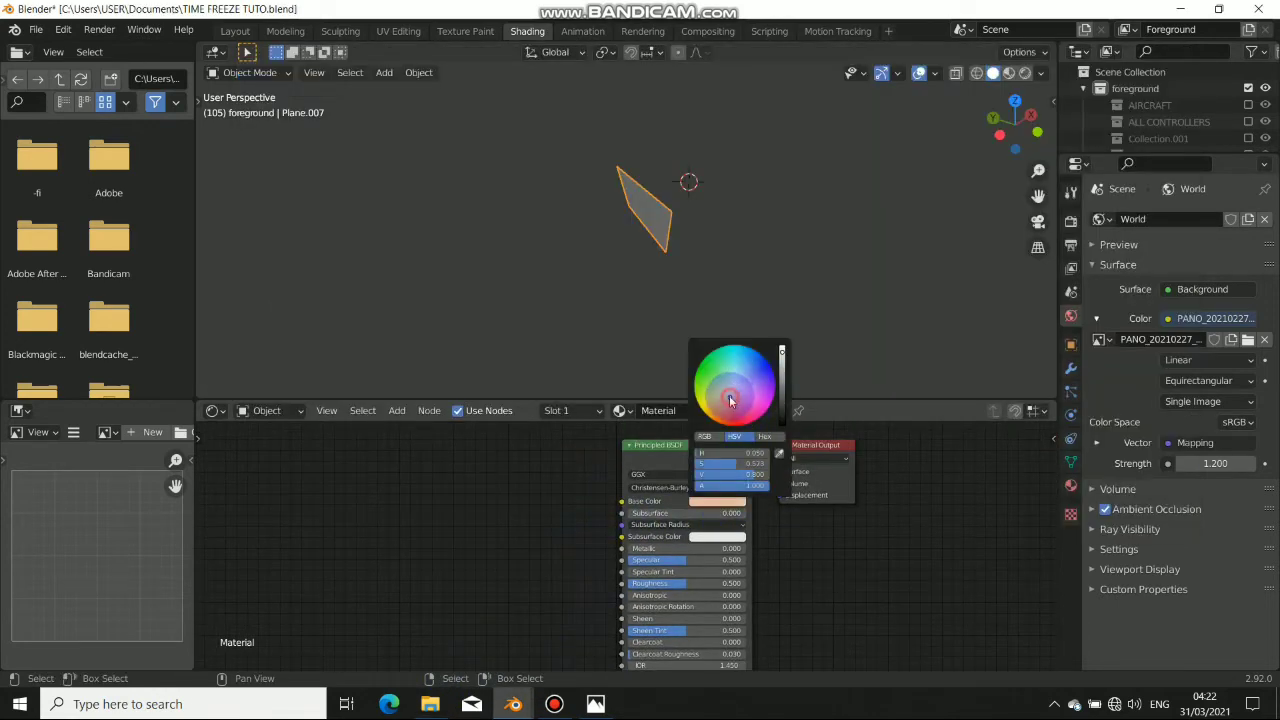
{"action": "left_click_drag", "start_coordinate": [729, 397], "coordinate": [719, 393]}
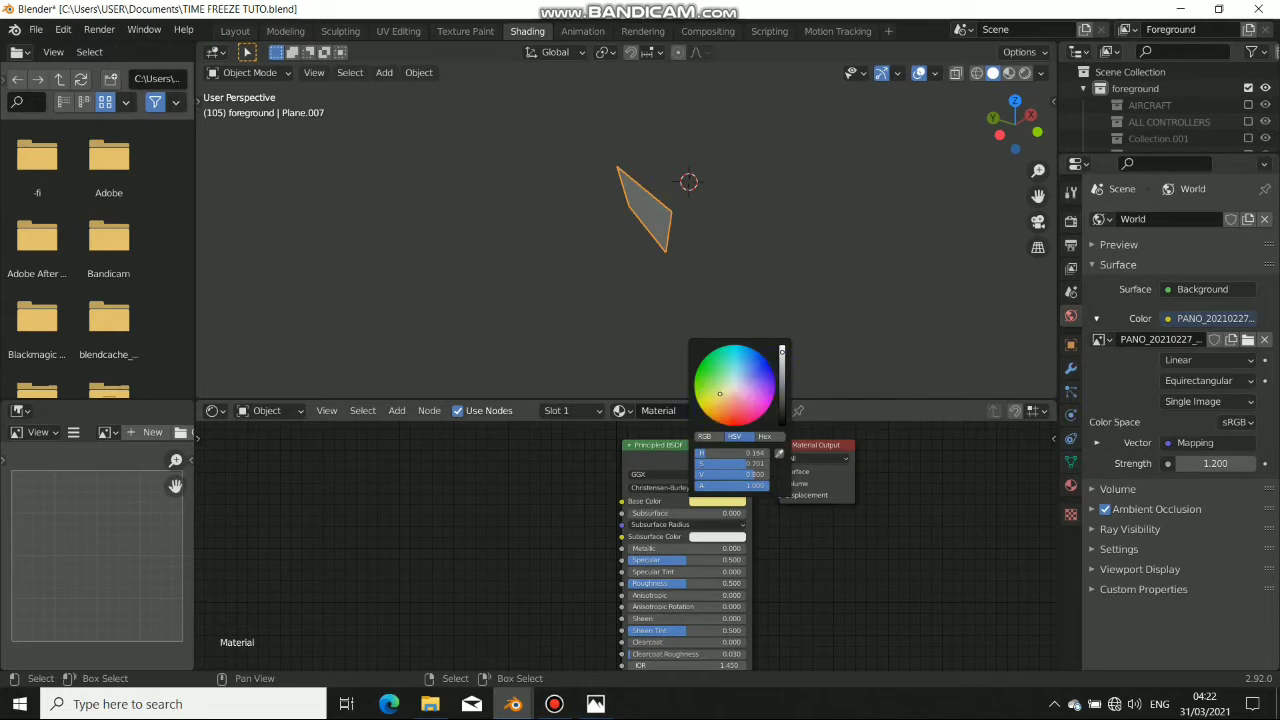
{"action": "left_click_drag", "start_coordinate": [783, 376], "coordinate": [782, 381]}
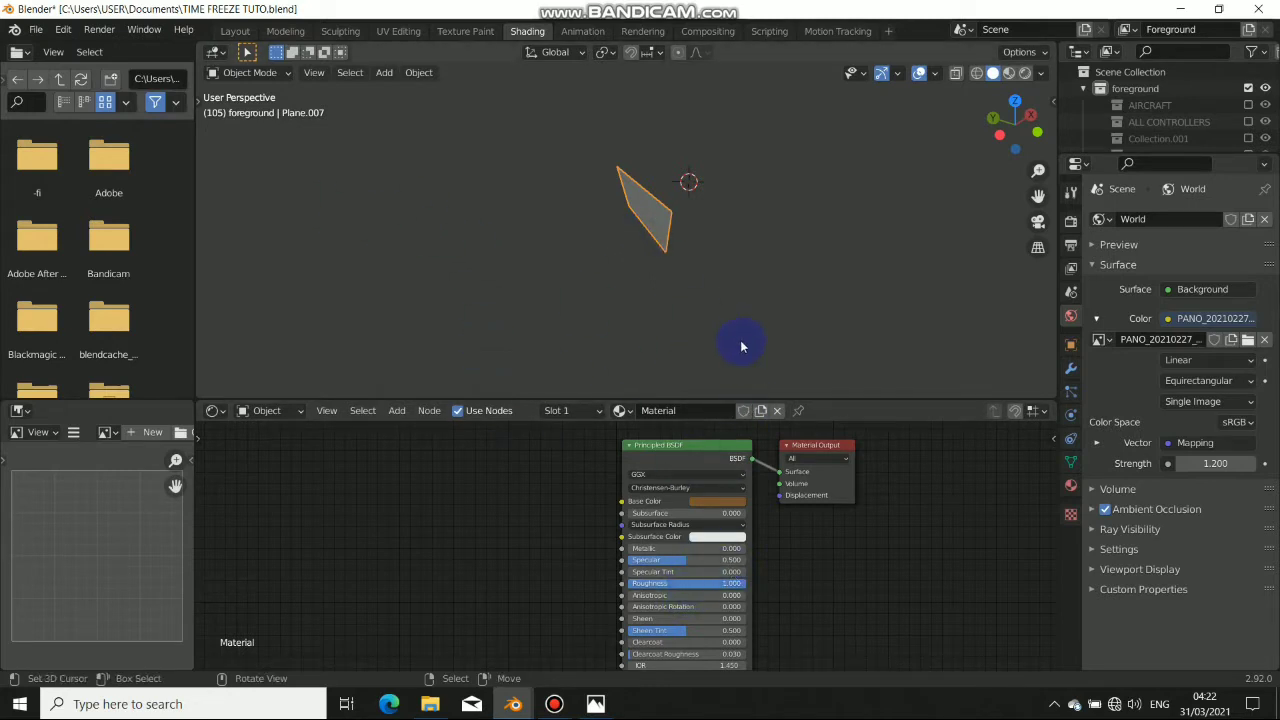
- Preview the material on the shard, lighten its base color to a pale pinkish beige, and save the file
{"action": "middle_click_drag", "start_coordinate": [706, 262], "coordinate": [690, 266]}
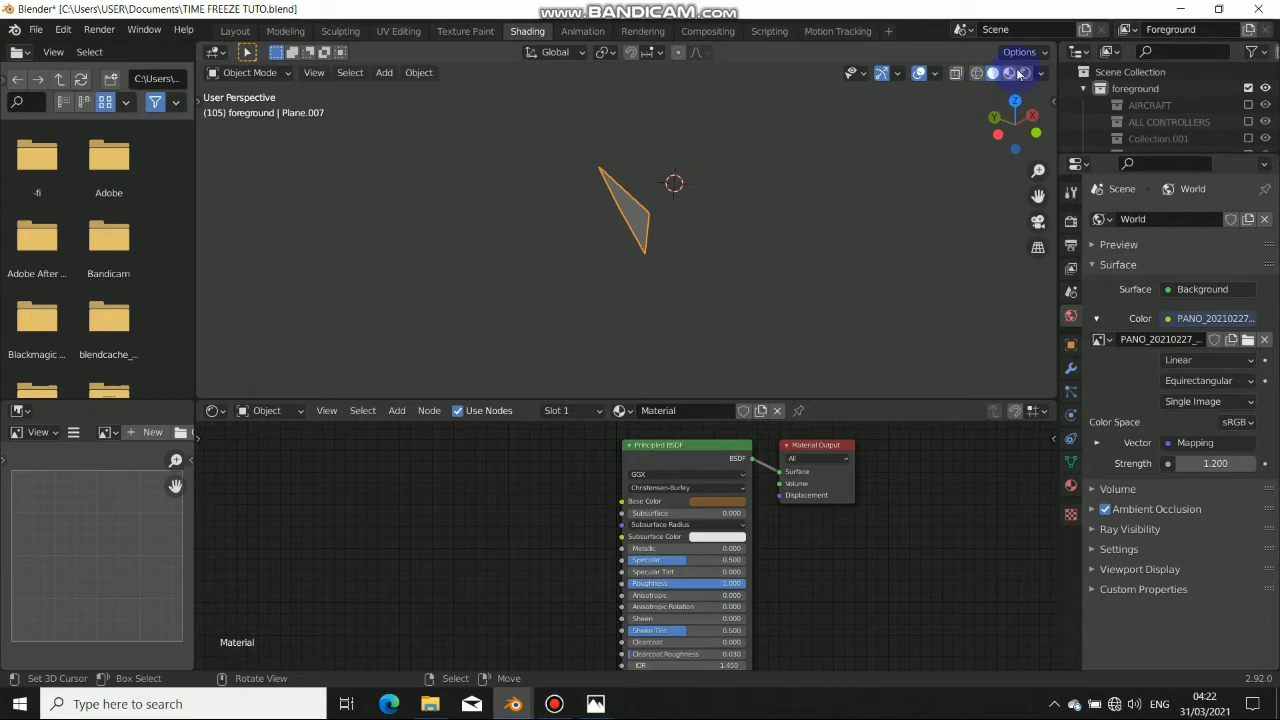
{"action": "left_click", "coordinate": [1009, 73]}
{"action": "middle_click_drag", "start_coordinate": [688, 205], "coordinate": [545, 210]}
{"action": "left_click", "coordinate": [700, 501]}
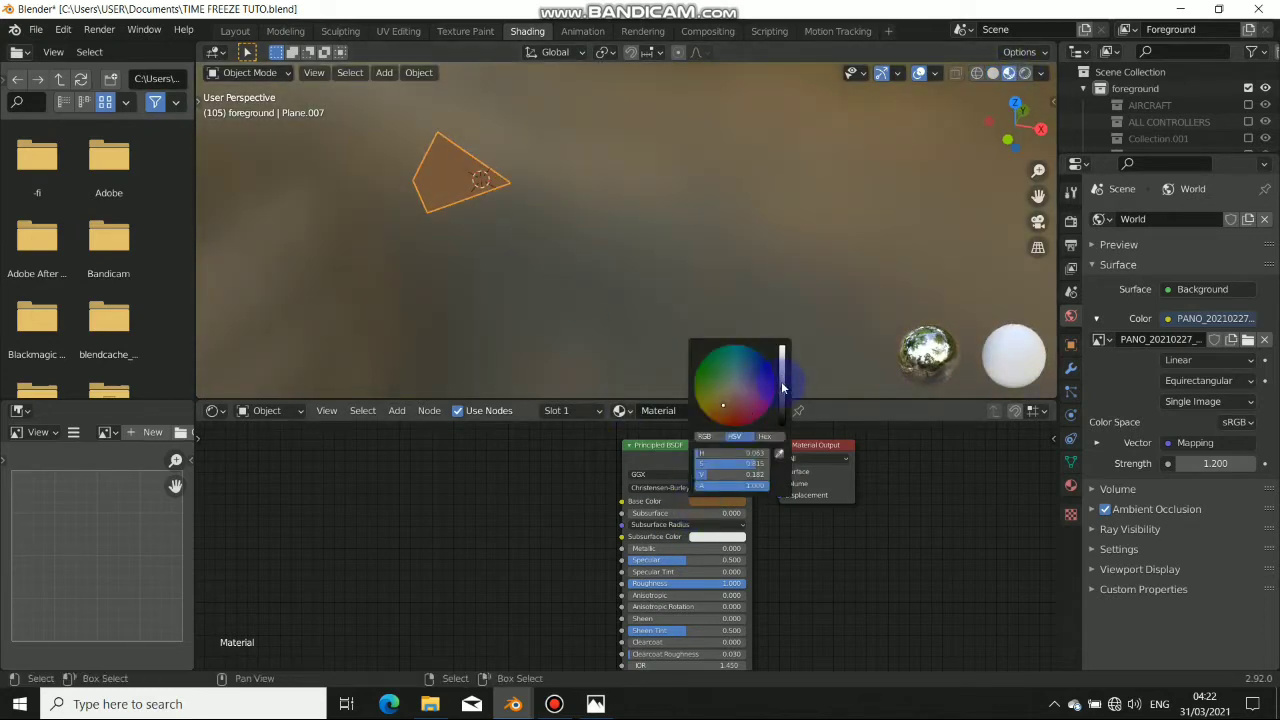
{"action": "left_click_drag", "start_coordinate": [783, 388], "coordinate": [782, 363]}
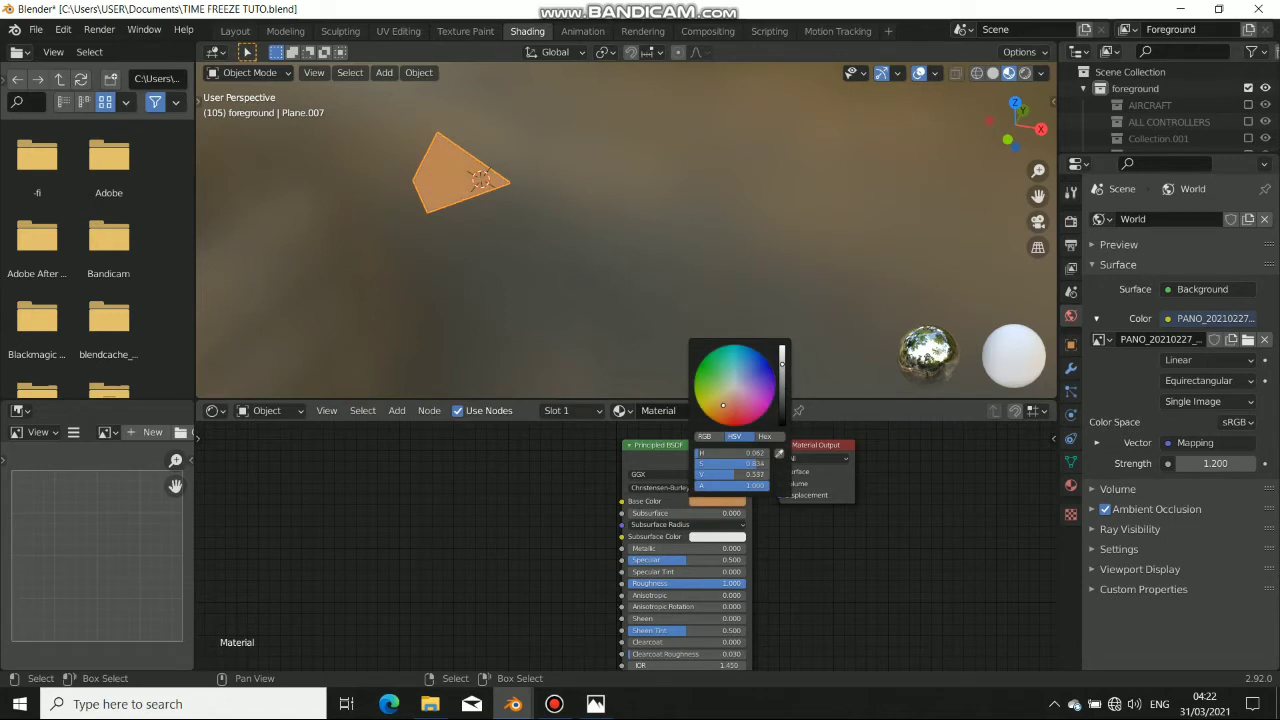
{"action": "left_click", "coordinate": [730, 501]}
{"action": "left_click_drag", "start_coordinate": [723, 405], "coordinate": [730, 394]}
{"action": "middle_click_drag", "start_coordinate": [508, 332], "coordinate": [603, 335]}
{"action": "key", "text": "ctrl+s"}
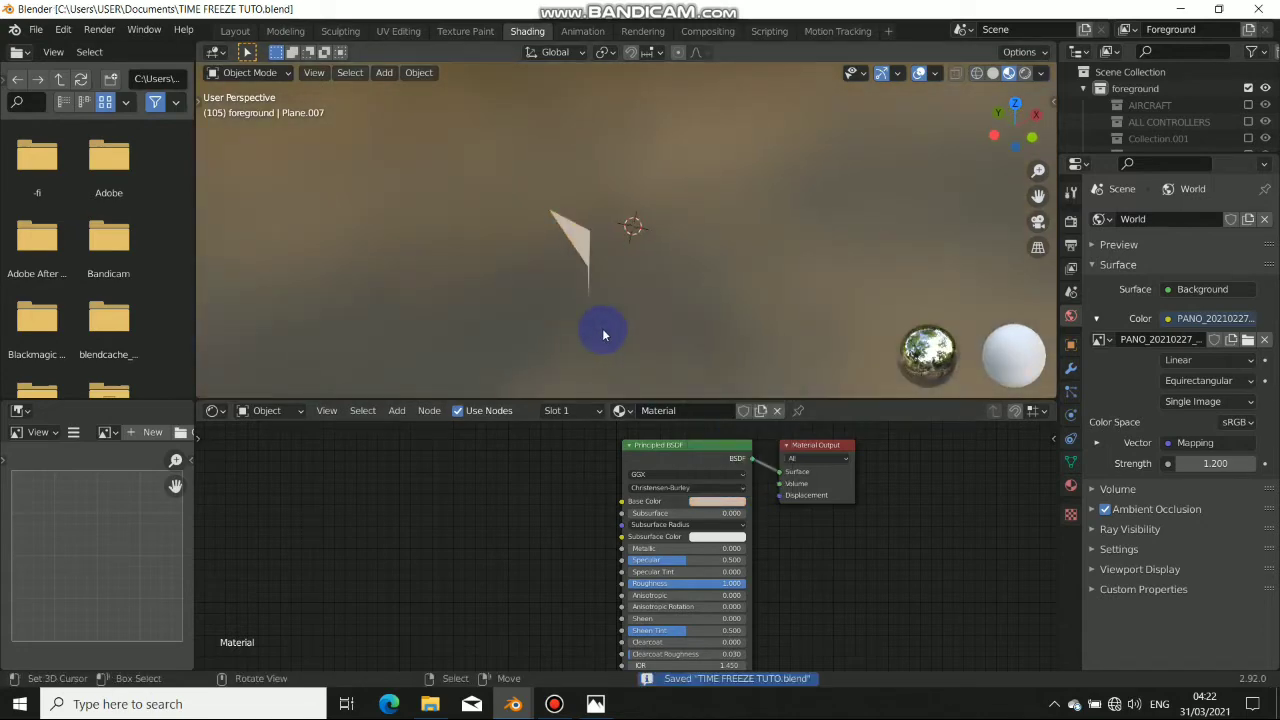
- Back in the Layout workspace, move the shard from behind the camera to beneath the aircraft, checking through the camera view
{"action": "left_click", "coordinate": [235, 31]}
{"action": "scroll", "coordinate": [457, 276], "scroll_direction": "down", "scroll_amount": 2}
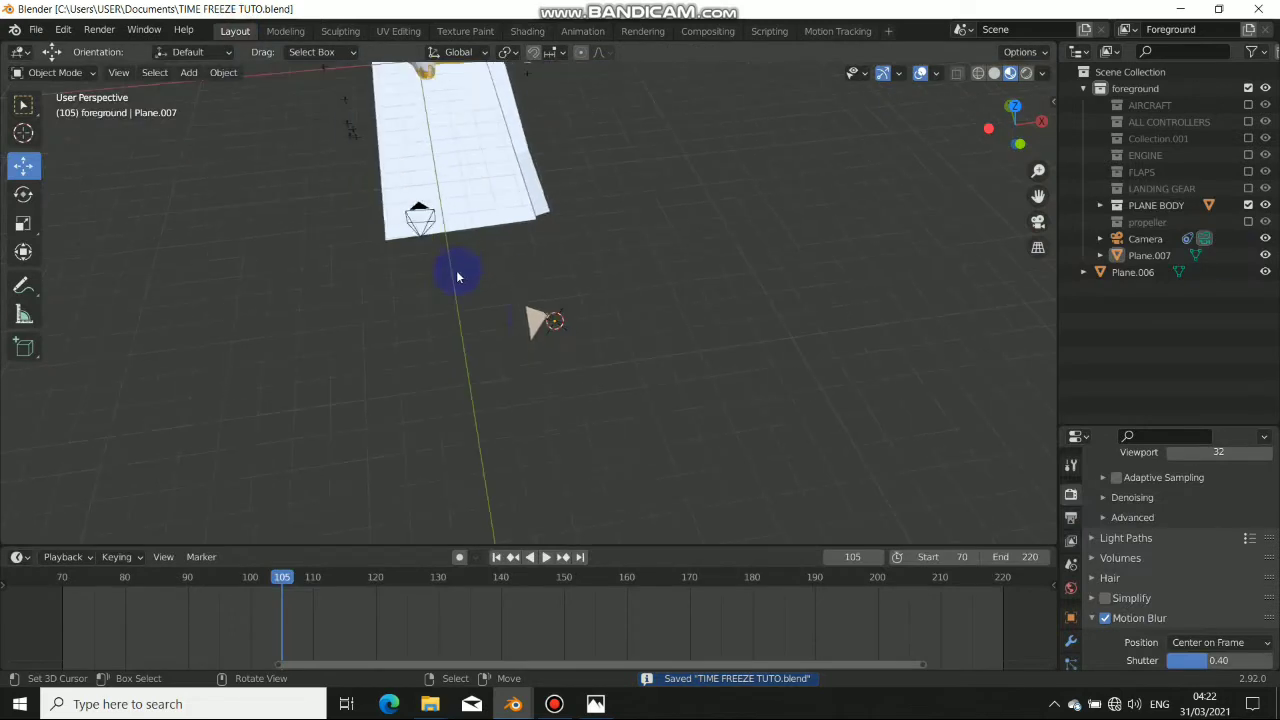
{"action": "left_click", "coordinate": [534, 320]}
{"action": "left_click_drag", "start_coordinate": [546, 287], "coordinate": [487, 74]}
{"action": "middle_click_drag", "start_coordinate": [451, 137], "coordinate": [575, 317], "text": "shift"}
{"action": "left_click_drag", "start_coordinate": [635, 186], "coordinate": [631, 188]}
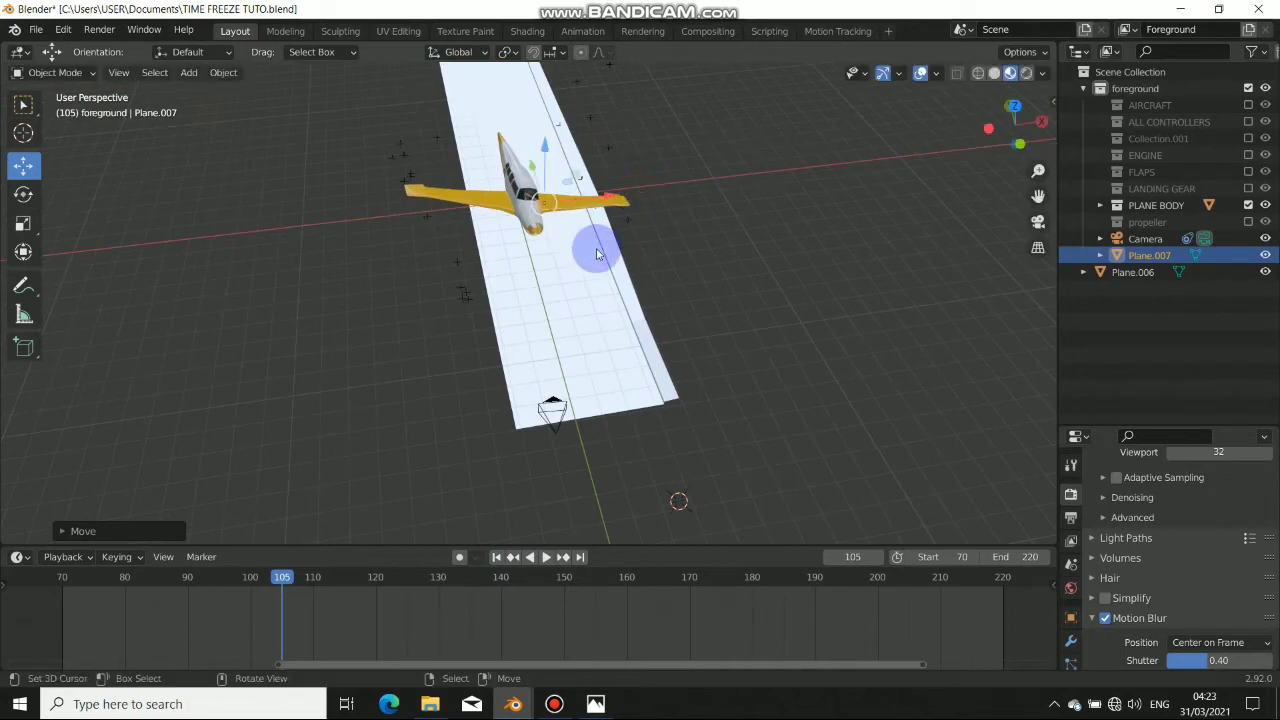
{"action": "key", "text": "KP_0"}
{"action": "left_click_drag", "start_coordinate": [648, 390], "coordinate": [634, 247]}
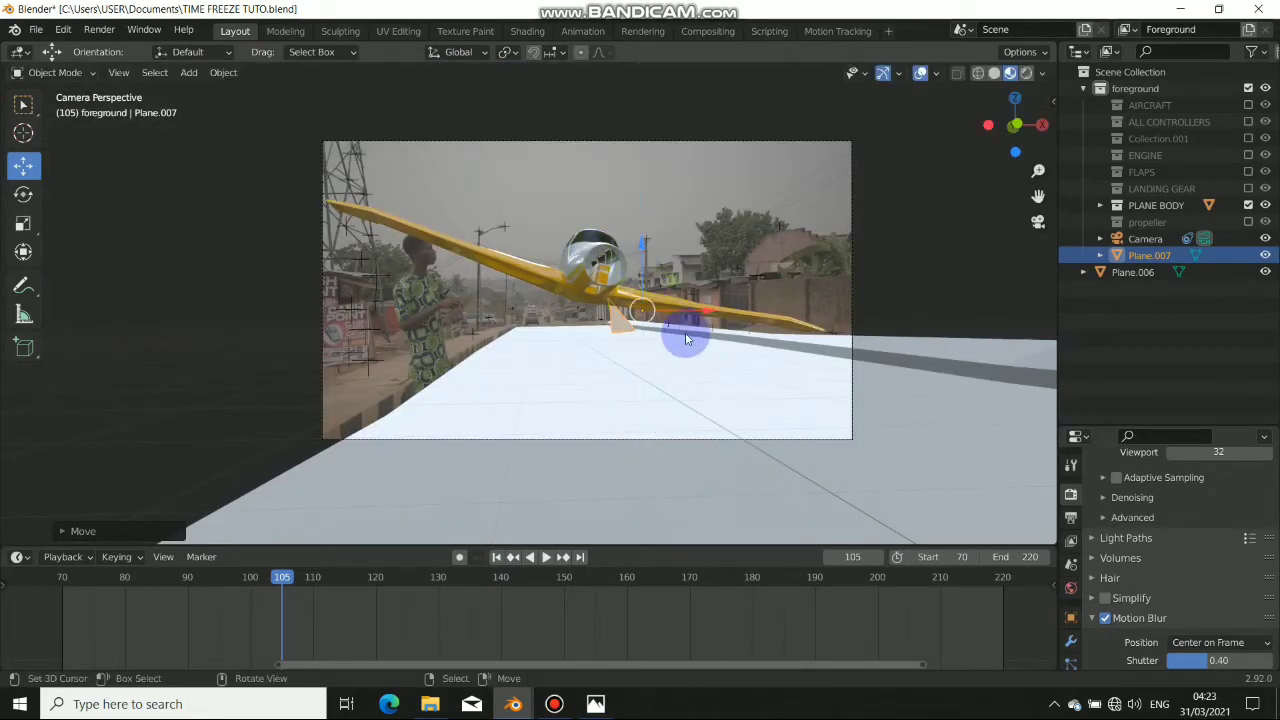
- Scale the shard down to about half its size and shift it sideways toward the aircraft's underside
{"action": "scroll", "coordinate": [692, 340], "scroll_direction": "up", "scroll_amount": 4}
{"action": "middle_click_drag", "start_coordinate": [788, 384], "coordinate": [666, 403], "text": "shift"}
{"action": "key", "text": "s"}
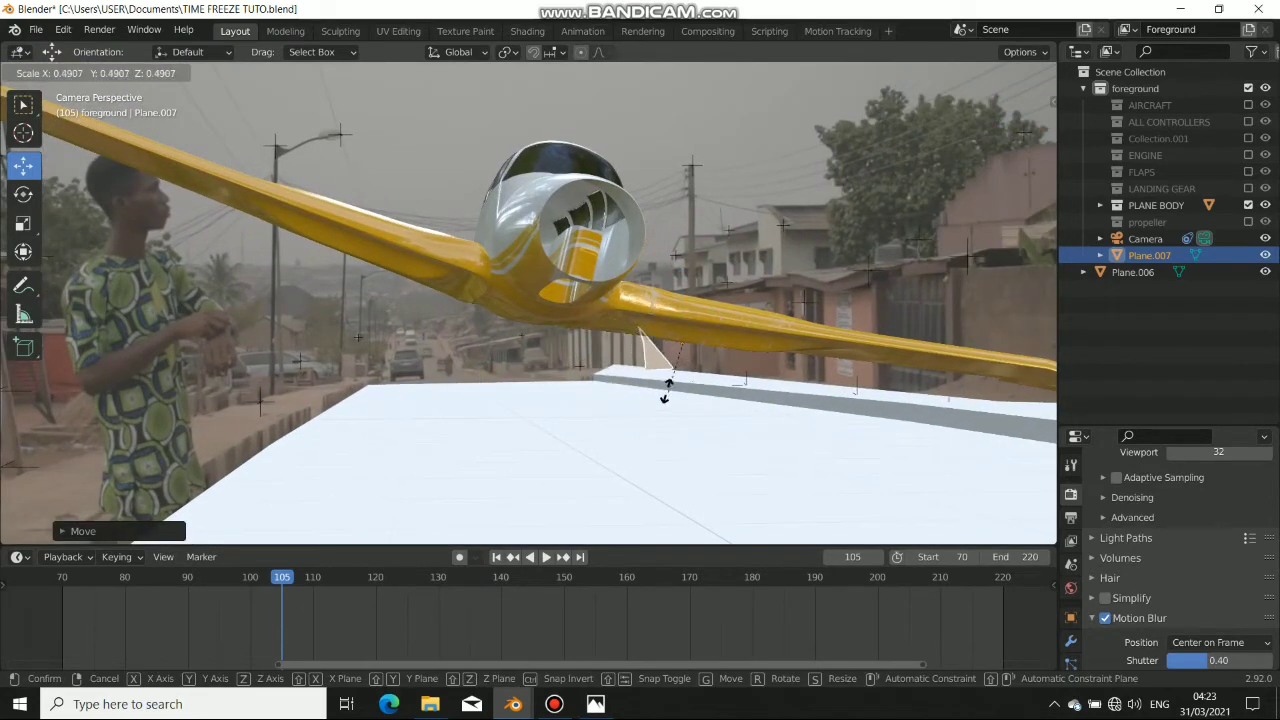
{"action": "left_click", "coordinate": [694, 352]}
{"action": "left_click_drag", "start_coordinate": [744, 341], "coordinate": [613, 354]}
{"action": "middle_click_drag", "start_coordinate": [616, 362], "coordinate": [770, 388]}
{"action": "middle_click_drag", "start_coordinate": [266, 399], "coordinate": [243, 323], "text": "shift"}
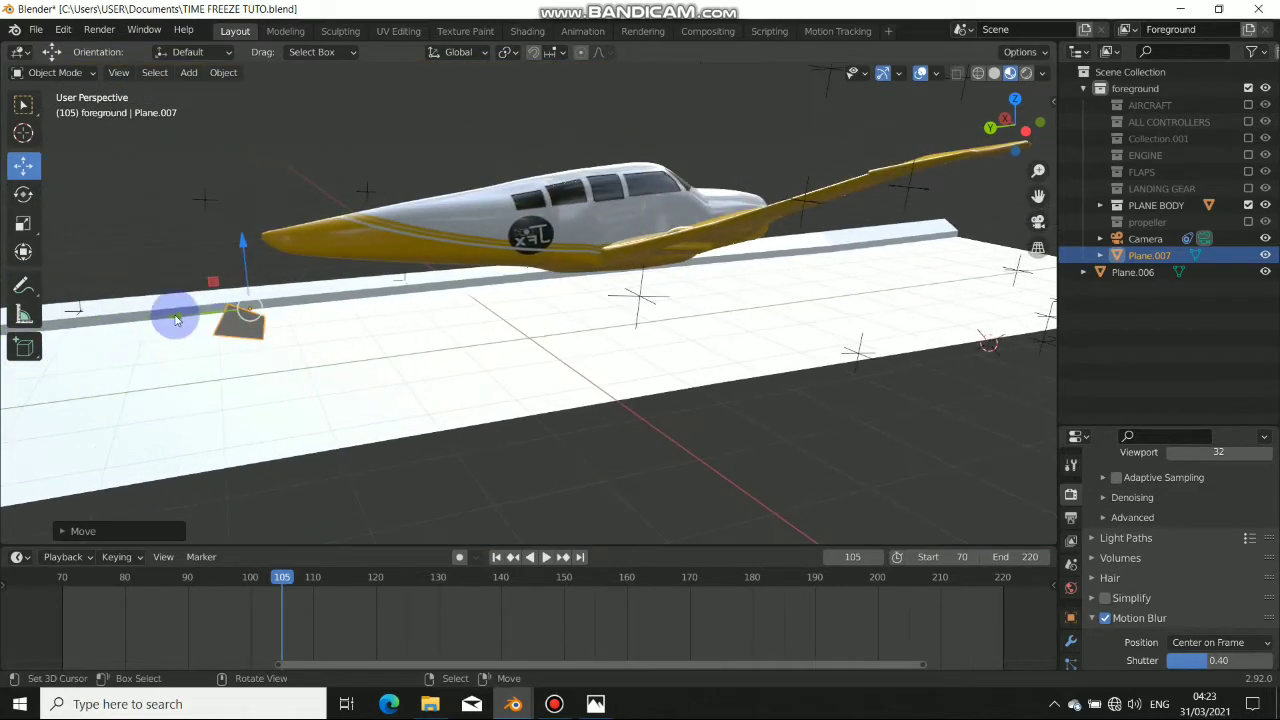
- Move the shard along the X axis, lower it, and reposition it beneath the aircraft's nose
{"action": "key", "text": "g"}
{"action": "key", "text": "x"}
{"action": "left_click_drag", "start_coordinate": [642, 367], "coordinate": [642, 367]}
{"action": "middle_click_drag", "start_coordinate": [735, 378], "coordinate": [632, 398]}
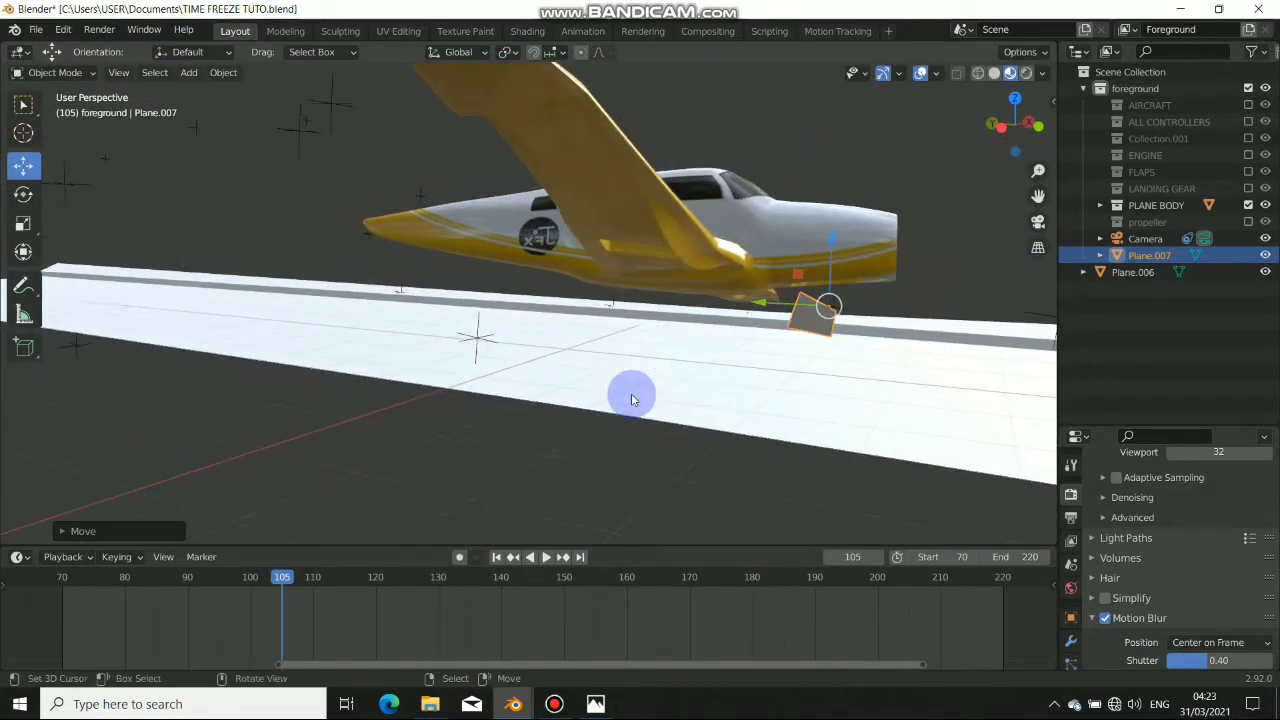
{"action": "left_click_drag", "start_coordinate": [835, 235], "coordinate": [750, 360]}
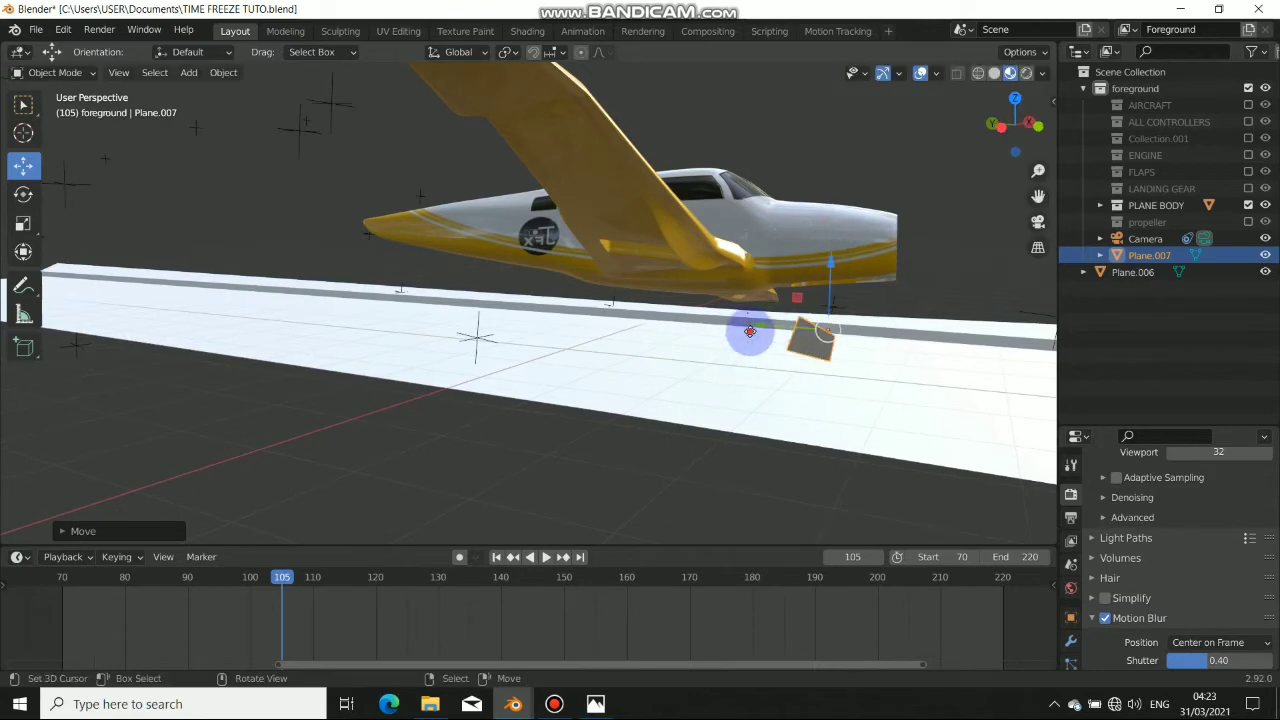
{"action": "key", "text": "g"}
{"action": "left_click", "coordinate": [657, 314]}
- Scale the shard down and rotate it about -67° so that it lies flatter beneath the aircraft
{"action": "middle_click_drag", "start_coordinate": [849, 363], "coordinate": [738, 400]}
{"action": "key", "text": "s"}
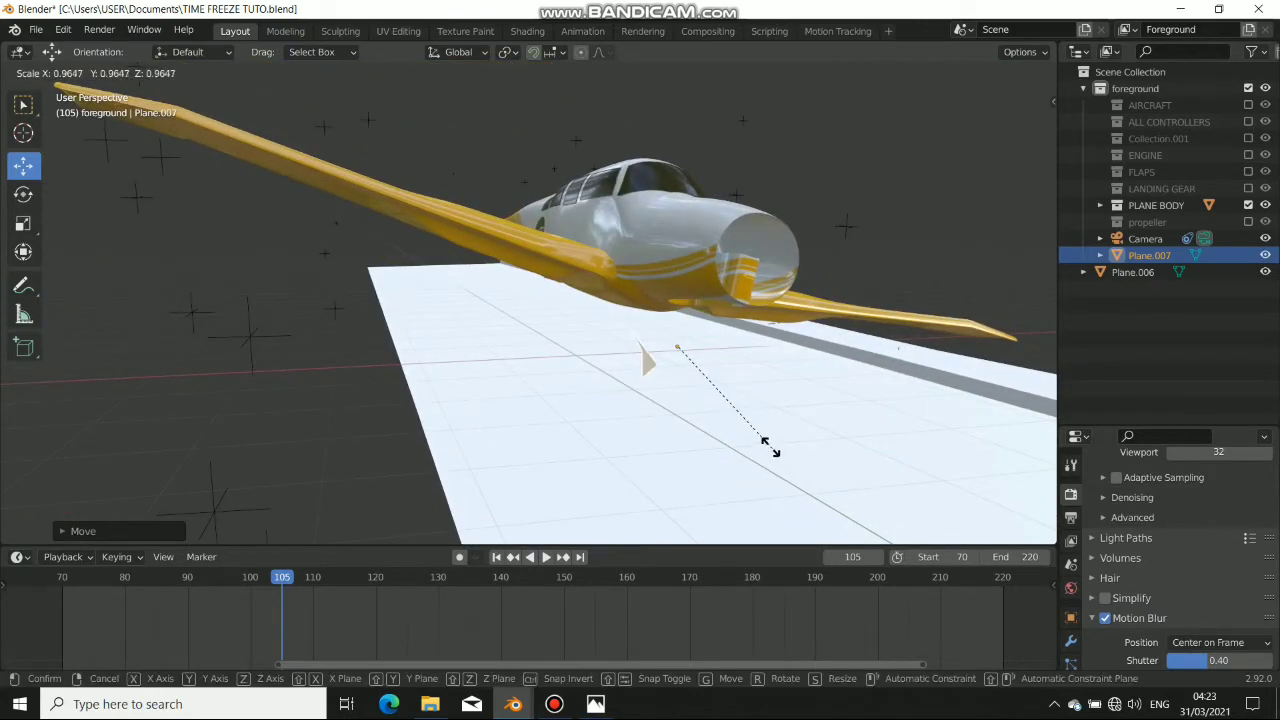
{"action": "left_click", "coordinate": [741, 425]}
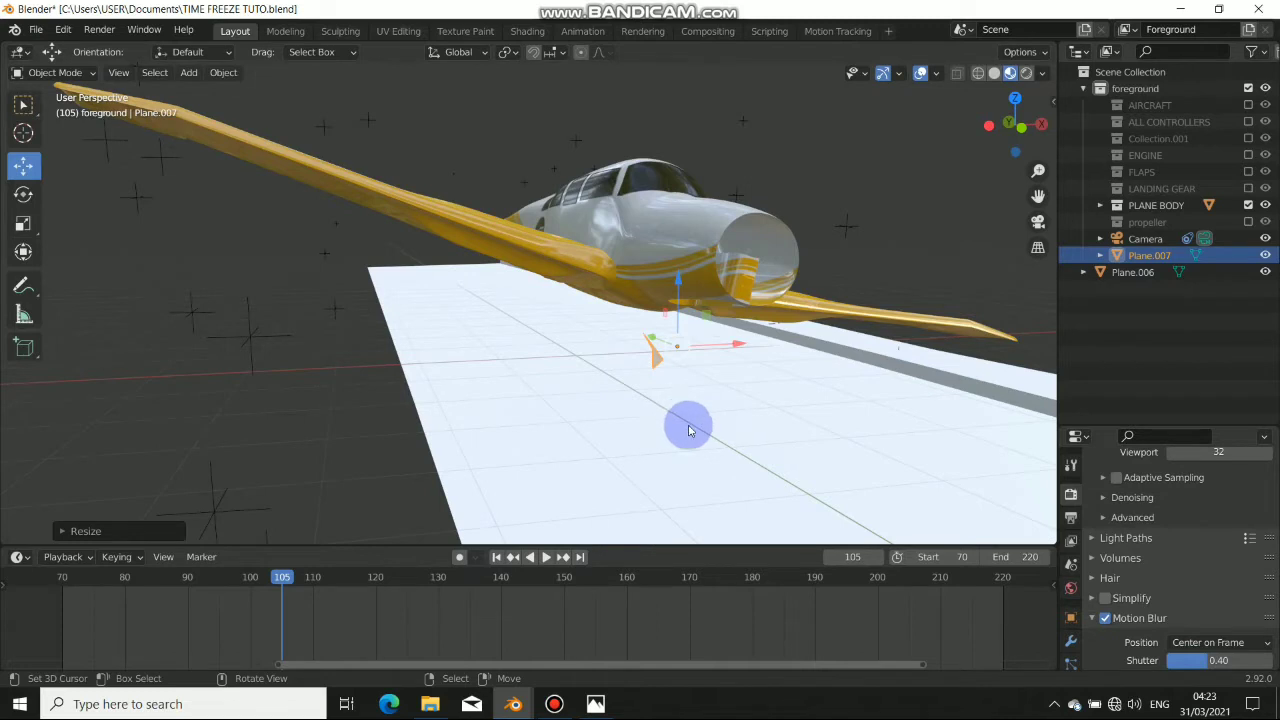
{"action": "middle_click_drag", "start_coordinate": [688, 430], "coordinate": [757, 434]}
{"action": "key", "text": "r"}
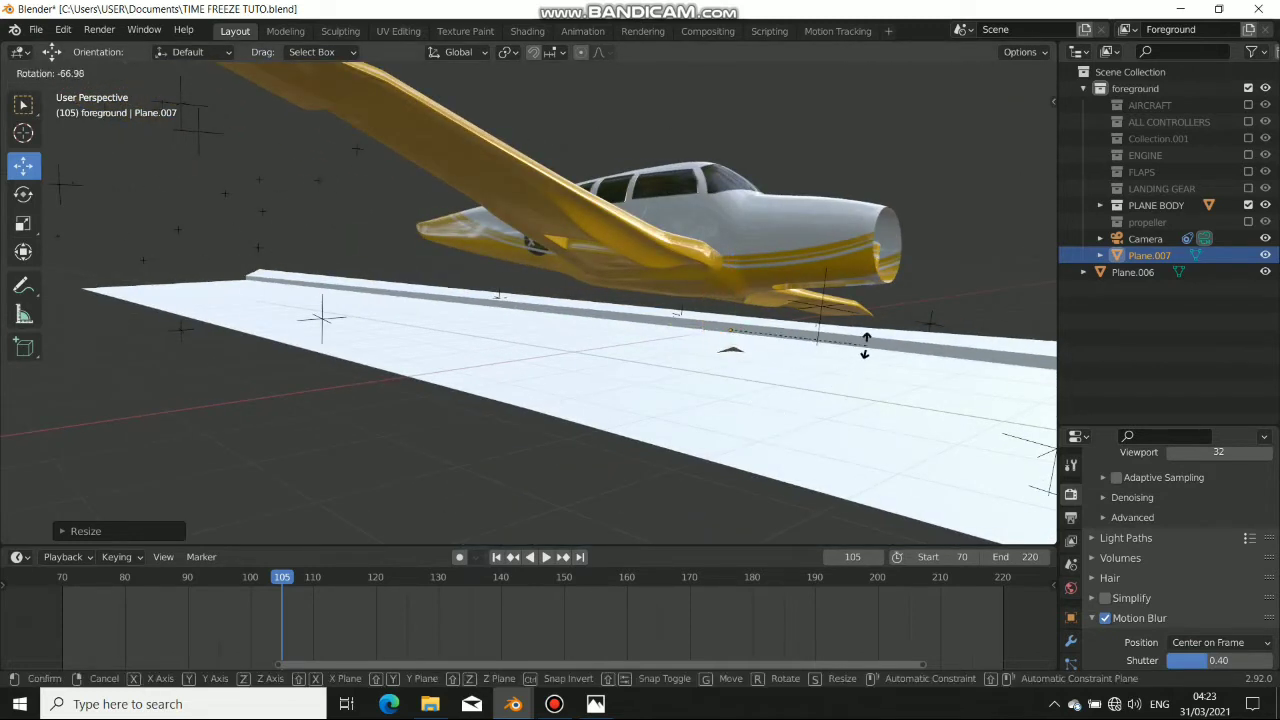
{"action": "left_click", "coordinate": [865, 345]}
- Lower the shard along the Z axis toward the ground plane
{"action": "key", "text": "g"}
{"action": "key", "text": "z"}
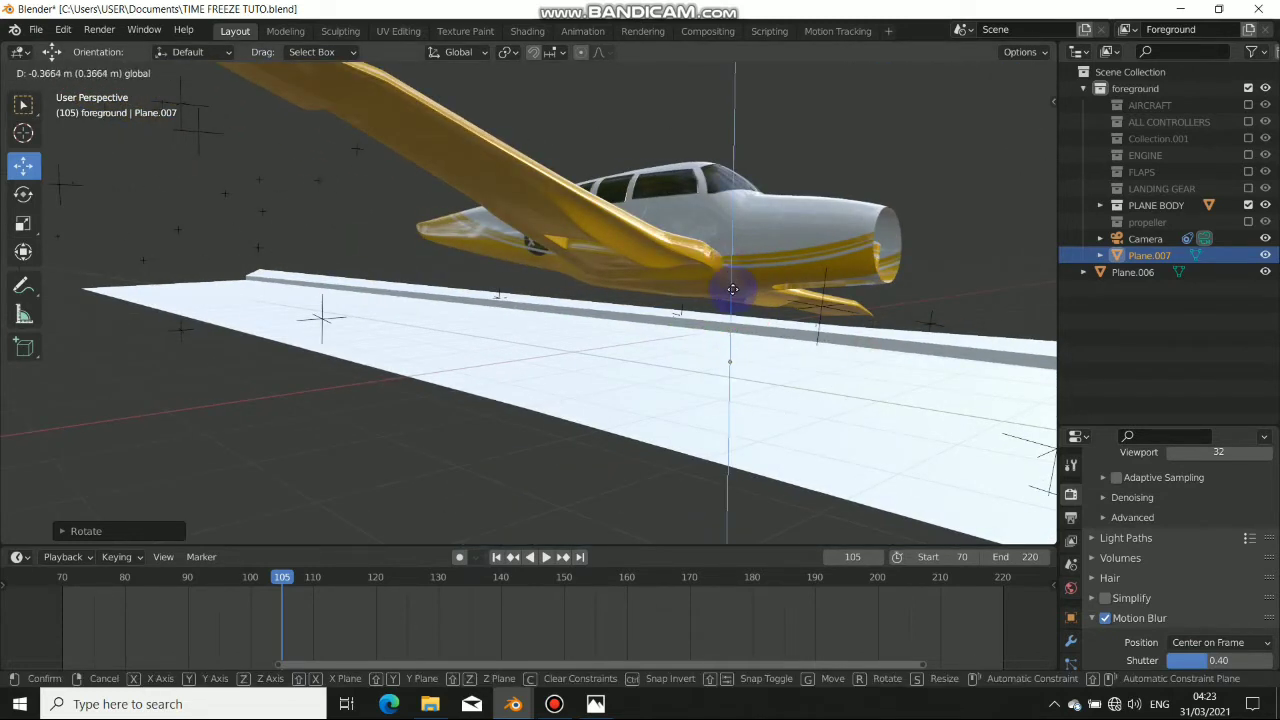
{"action": "left_click", "coordinate": [732, 282]}
{"action": "middle_click_drag", "start_coordinate": [734, 286], "coordinate": [780, 387]}
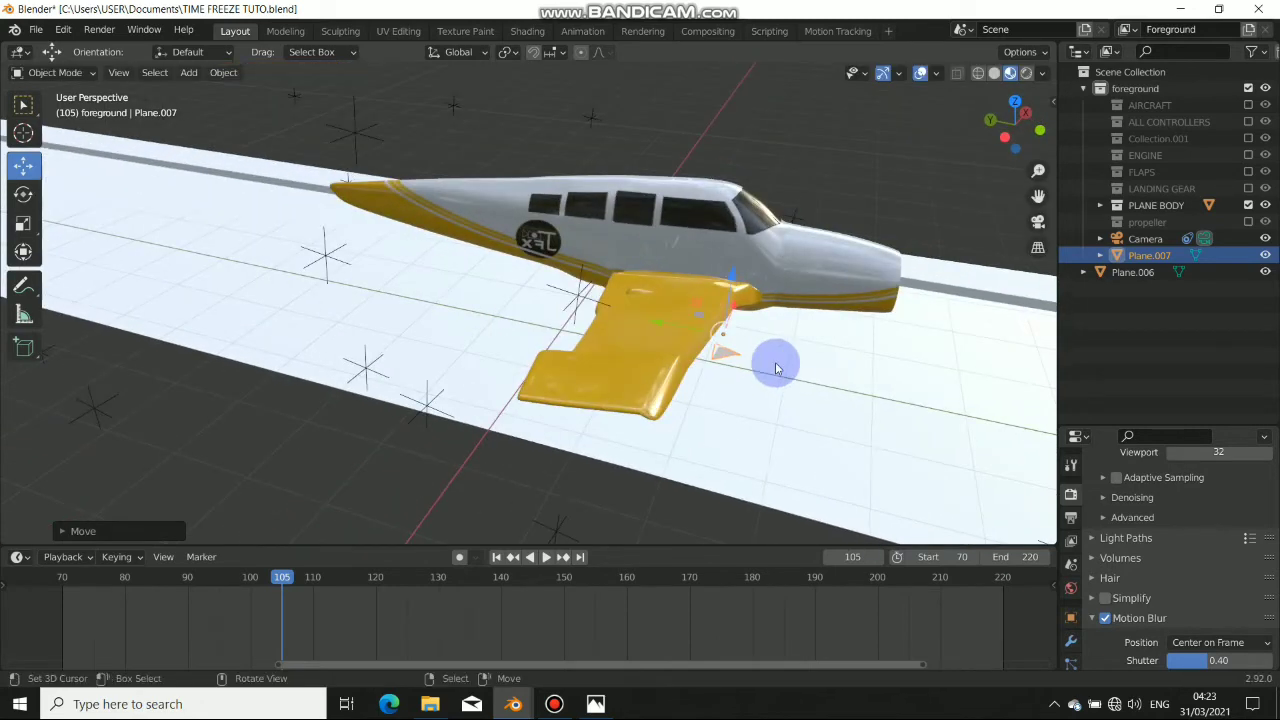
- Through the camera view, scale the shard down further and turn it slightly about the Z axis
{"action": "key", "text": "KP_0"}
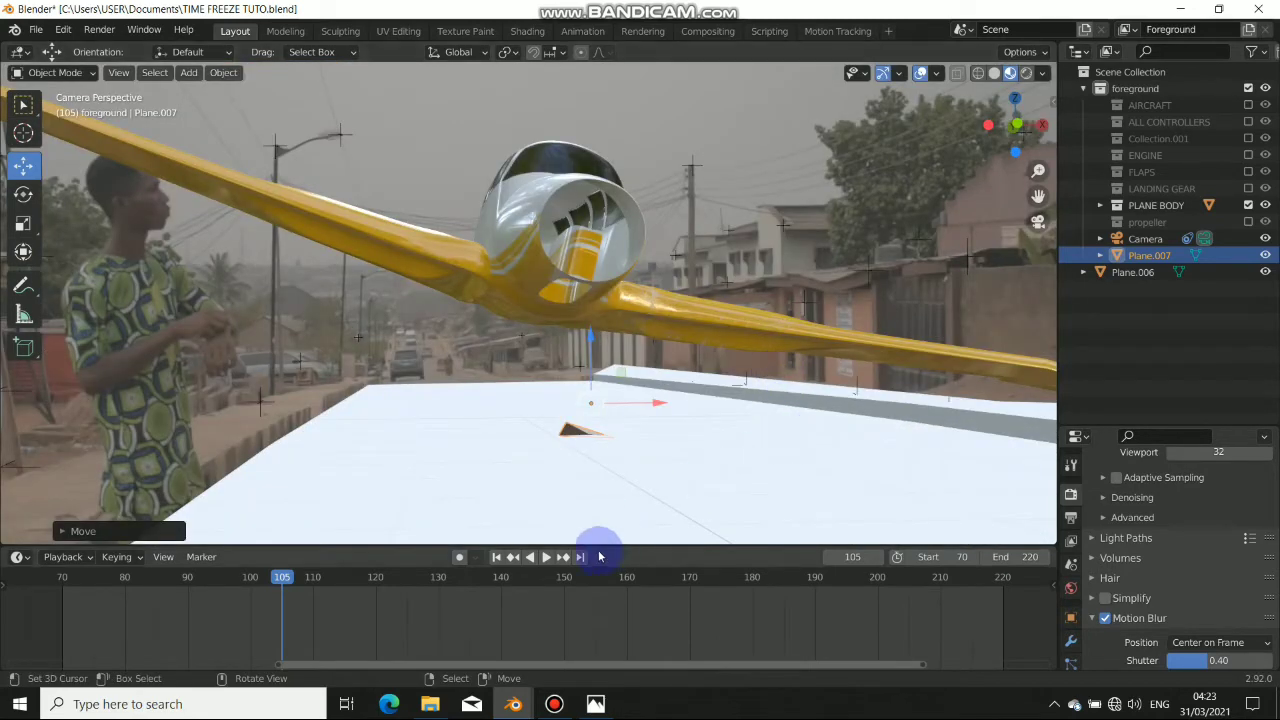
{"action": "key", "text": "s"}
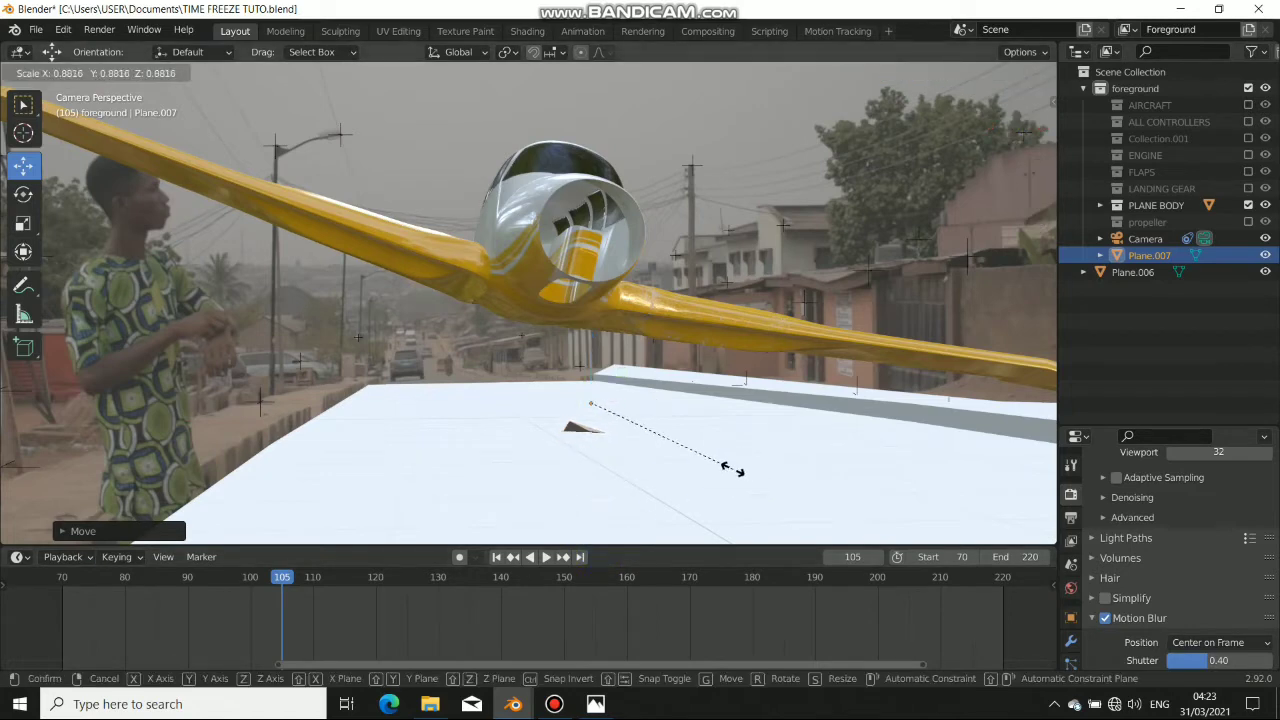
{"action": "left_click", "coordinate": [722, 466]}
{"action": "key", "text": "r"}
{"action": "key", "text": "z"}
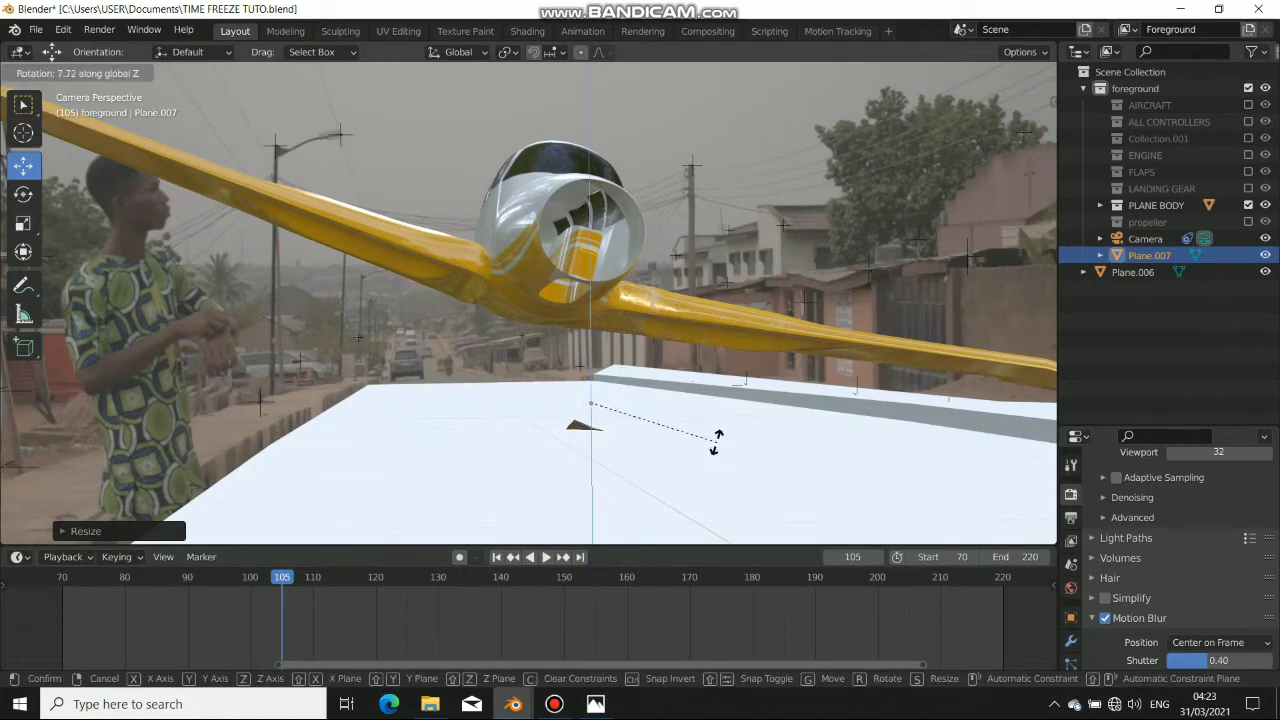
{"action": "left_click", "coordinate": [705, 434]}
{"action": "key", "text": "s"}
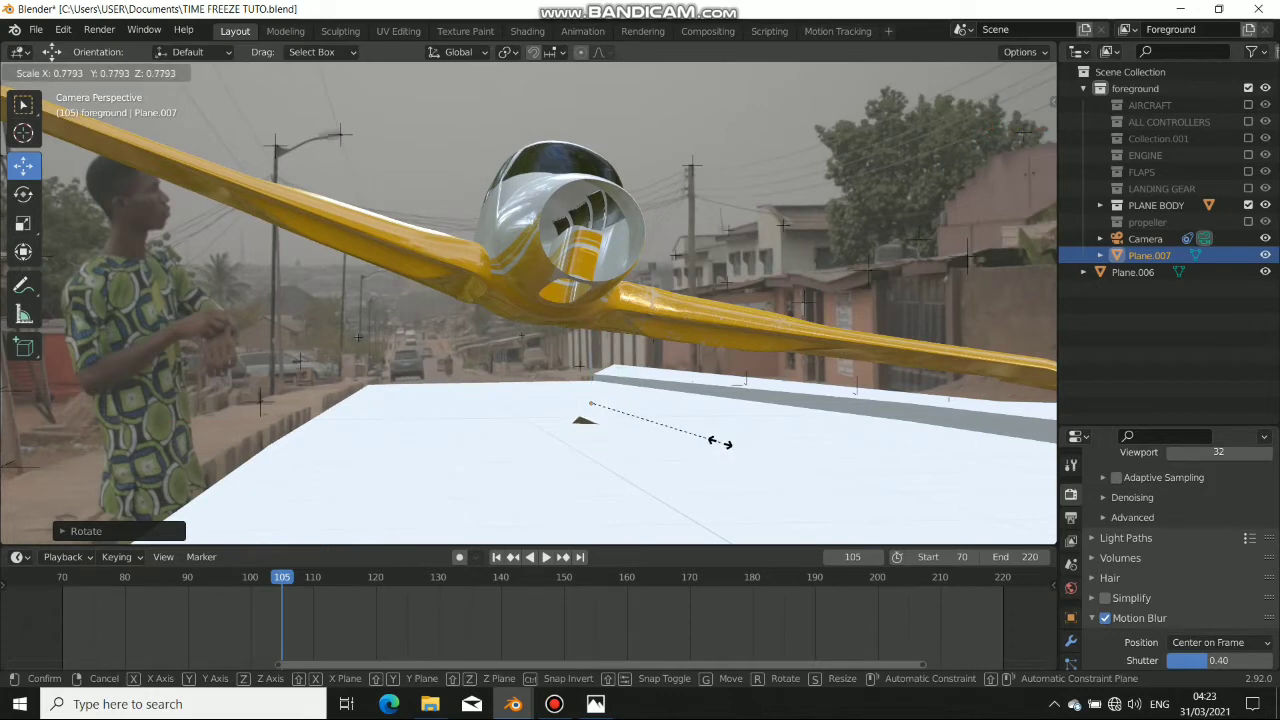
{"action": "left_click", "coordinate": [718, 441]}
- Shift the shard back along the underside toward the aircraft's tail and check its placement through the camera
{"action": "middle_click_drag", "start_coordinate": [643, 405], "coordinate": [549, 363]}
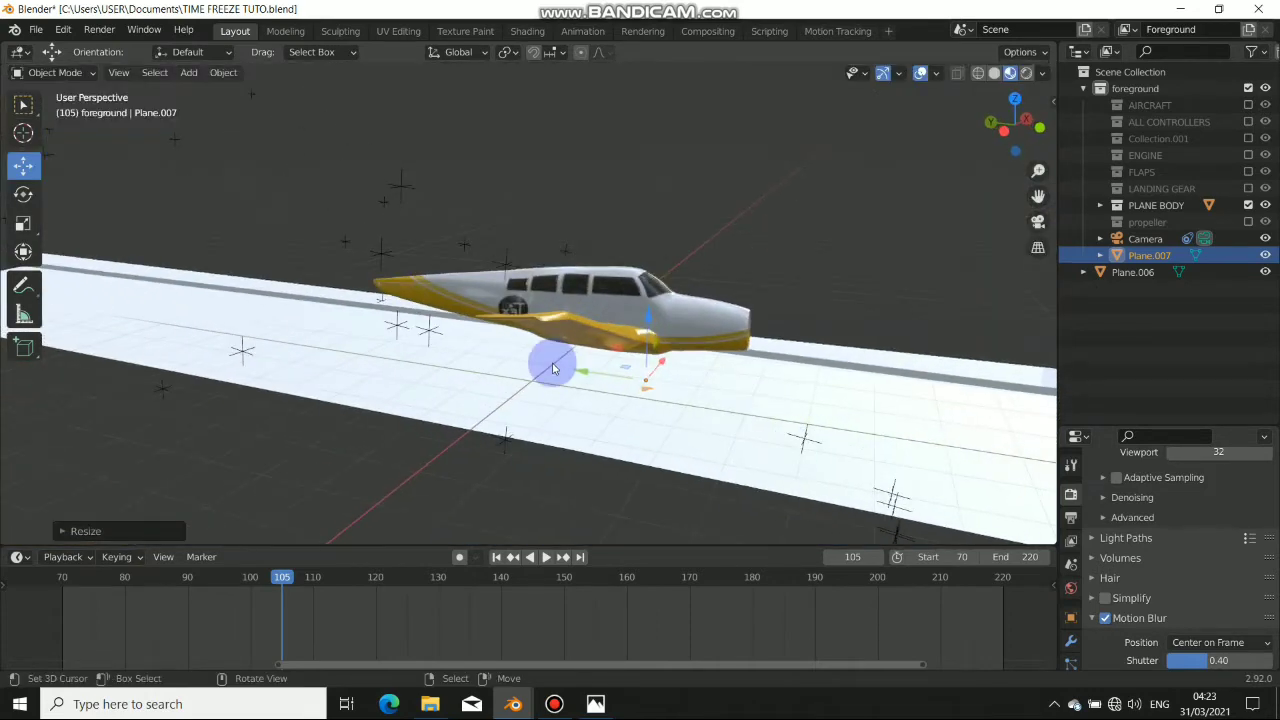
{"action": "key", "text": "g"}
{"action": "left_click", "coordinate": [478, 360]}
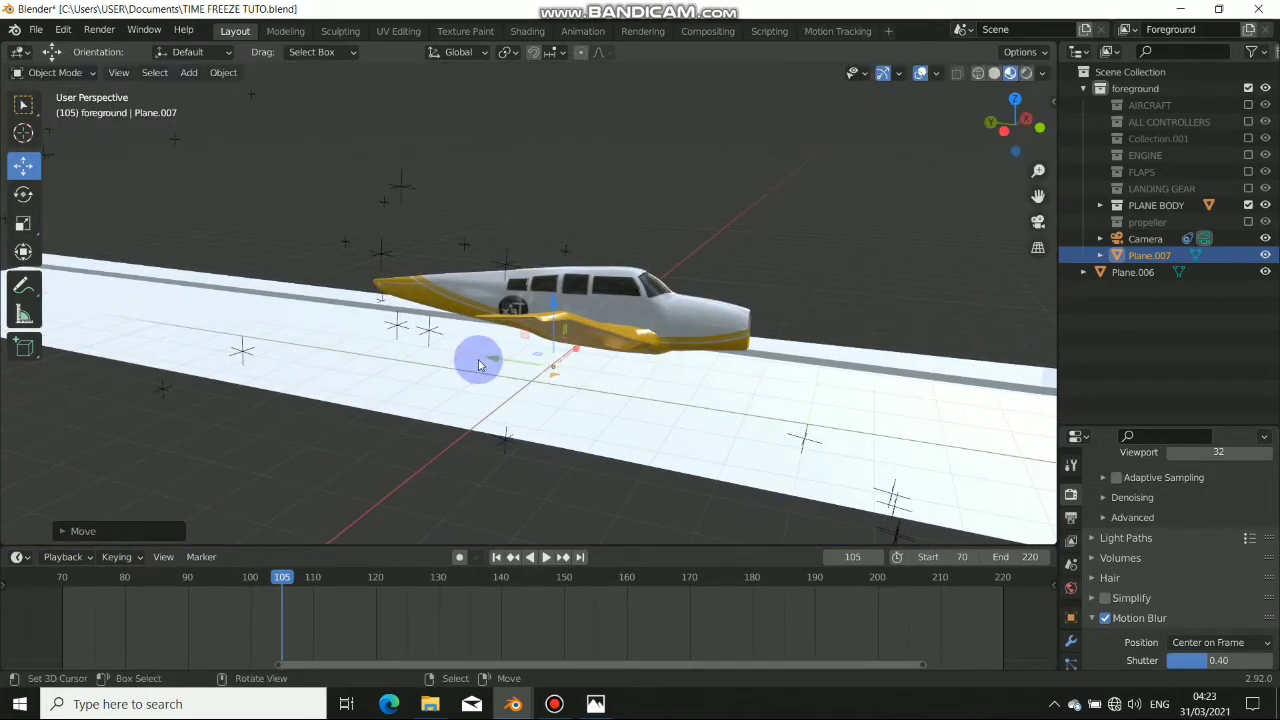
{"action": "key", "text": "KP_0"}
{"action": "scroll", "coordinate": [608, 400], "scroll_direction": "down", "scroll_amount": 2}
{"action": "scroll", "coordinate": [608, 394], "scroll_direction": "up", "scroll_amount": 3}
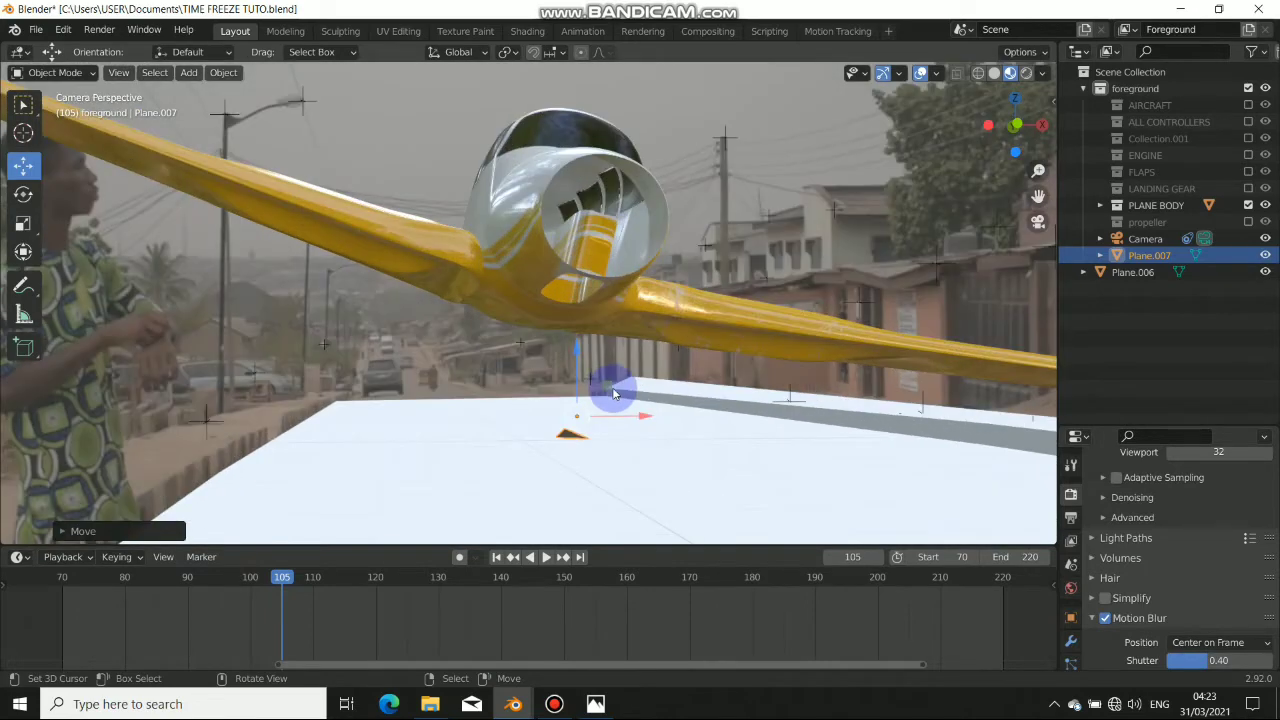
- Duplicate the shard, place the copy beside it toward the raised curb, and rotate the copy about the Z axis
{"action": "middle_click_drag", "start_coordinate": [614, 393], "coordinate": [615, 311], "text": "shift"}
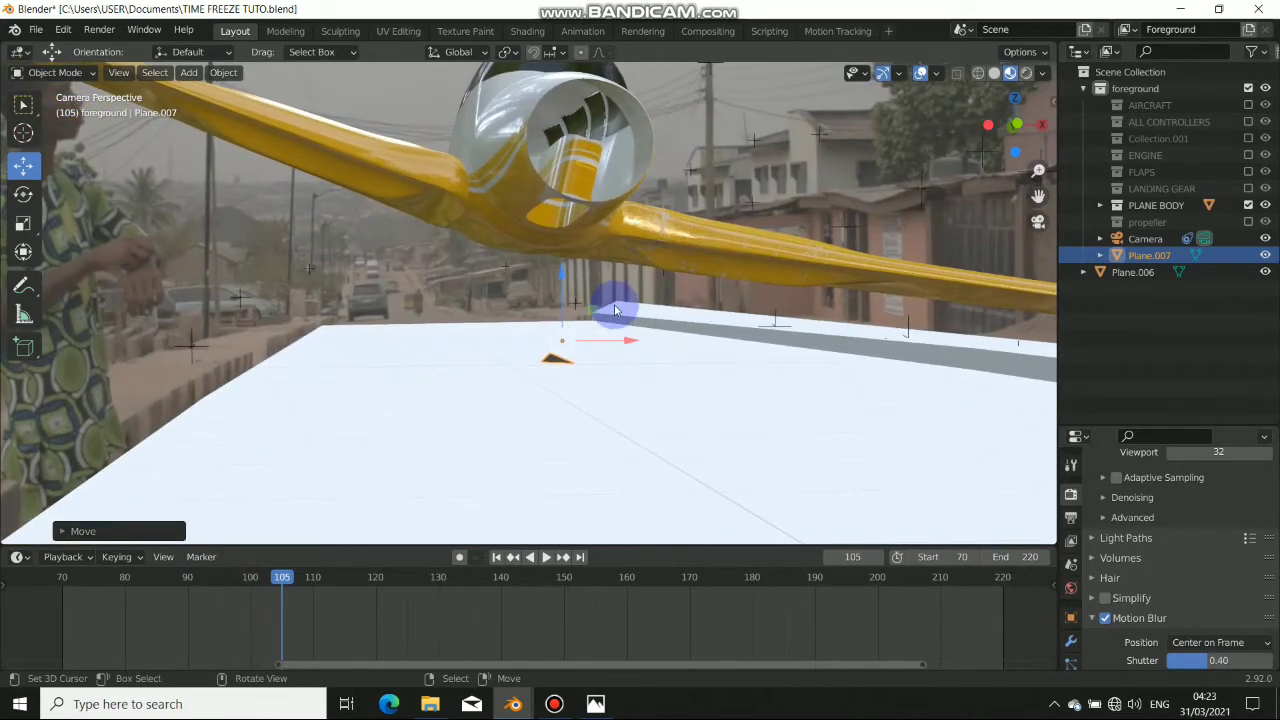
{"action": "key", "text": "shift+d"}
{"action": "right_click", "coordinate": [617, 333]}
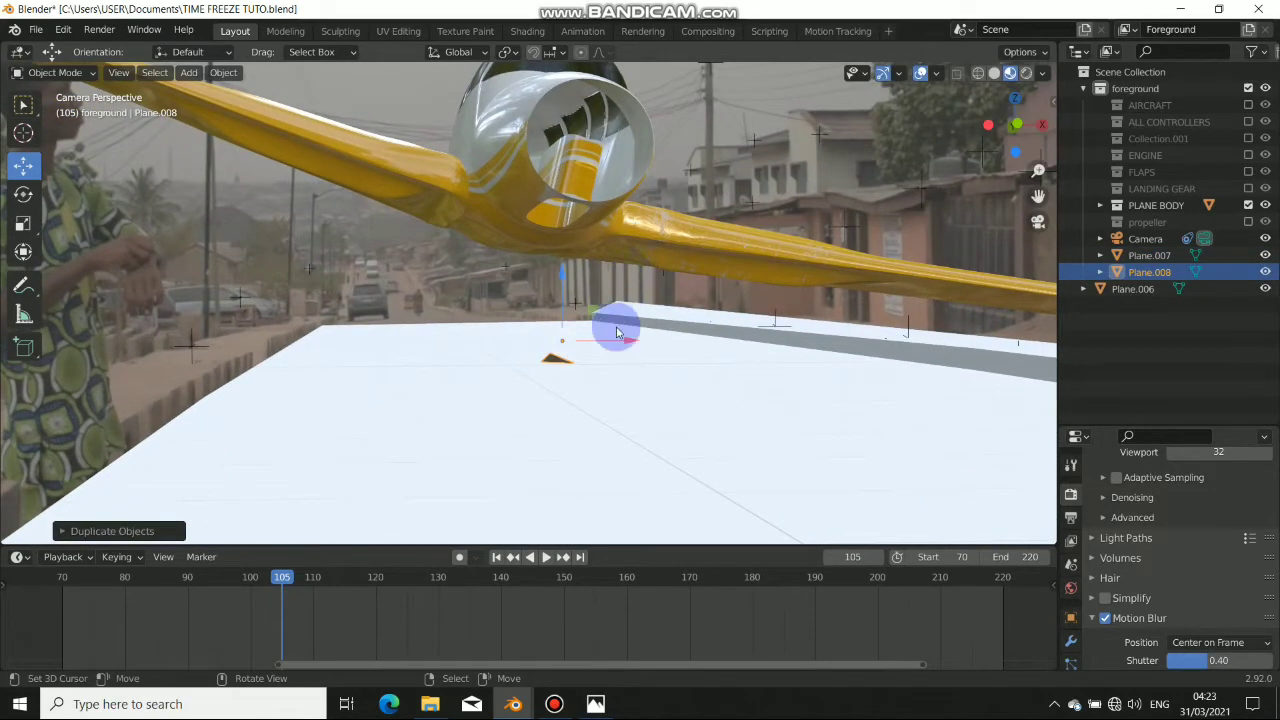
{"action": "key", "text": "g"}
{"action": "left_click", "coordinate": [780, 402]}
{"action": "key", "text": "r"}
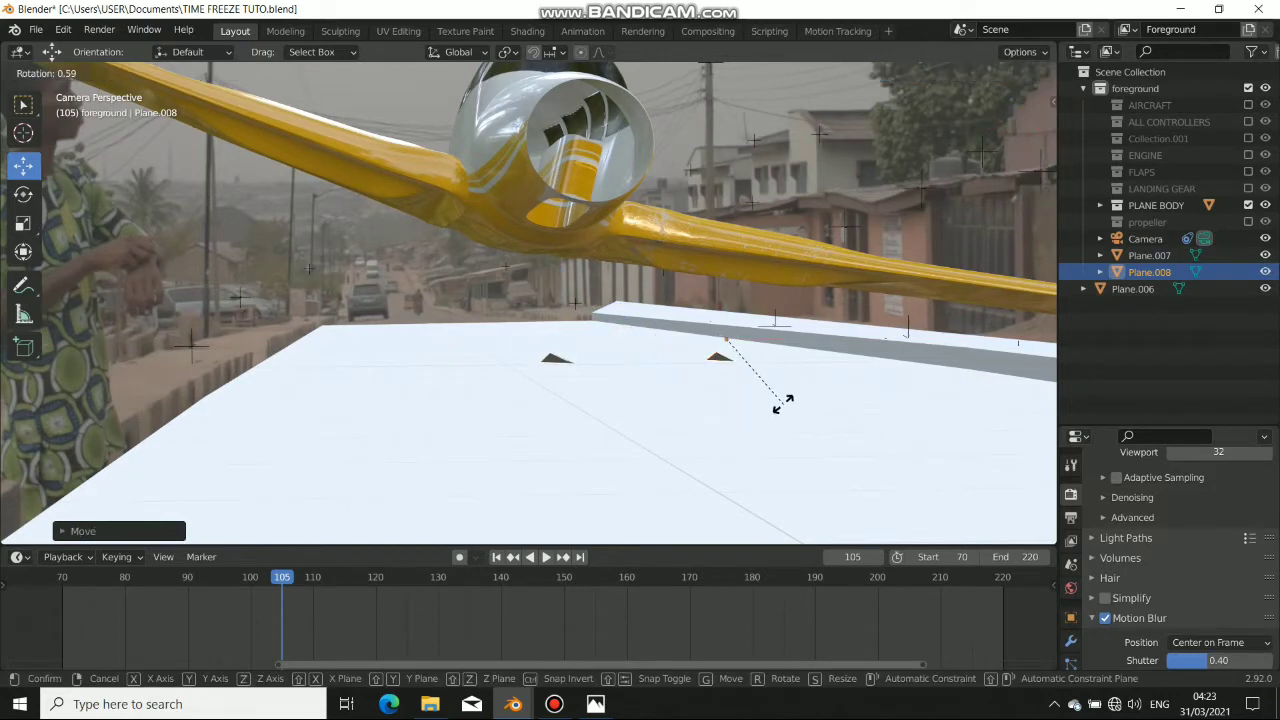
{"action": "key", "text": "z"}
{"action": "left_click", "coordinate": [643, 386]}
- Edit the copied shard's mesh, raising its top vertex and shifting its left vertex slightly outward
{"action": "scroll", "coordinate": [822, 356], "scroll_direction": "up", "scroll_amount": 7}
{"action": "middle_click_drag", "start_coordinate": [789, 365], "coordinate": [408, 300], "text": "shift"}
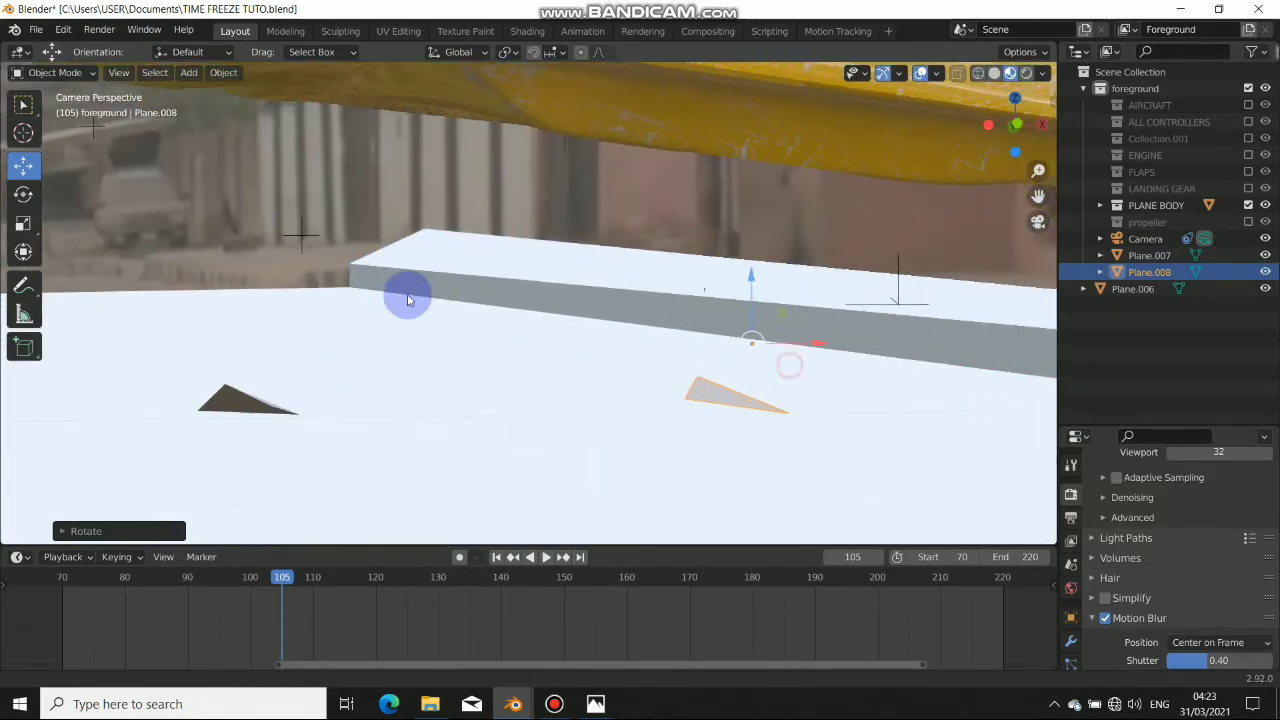
{"action": "key", "text": "Tab"}
{"action": "key", "text": "grave"}
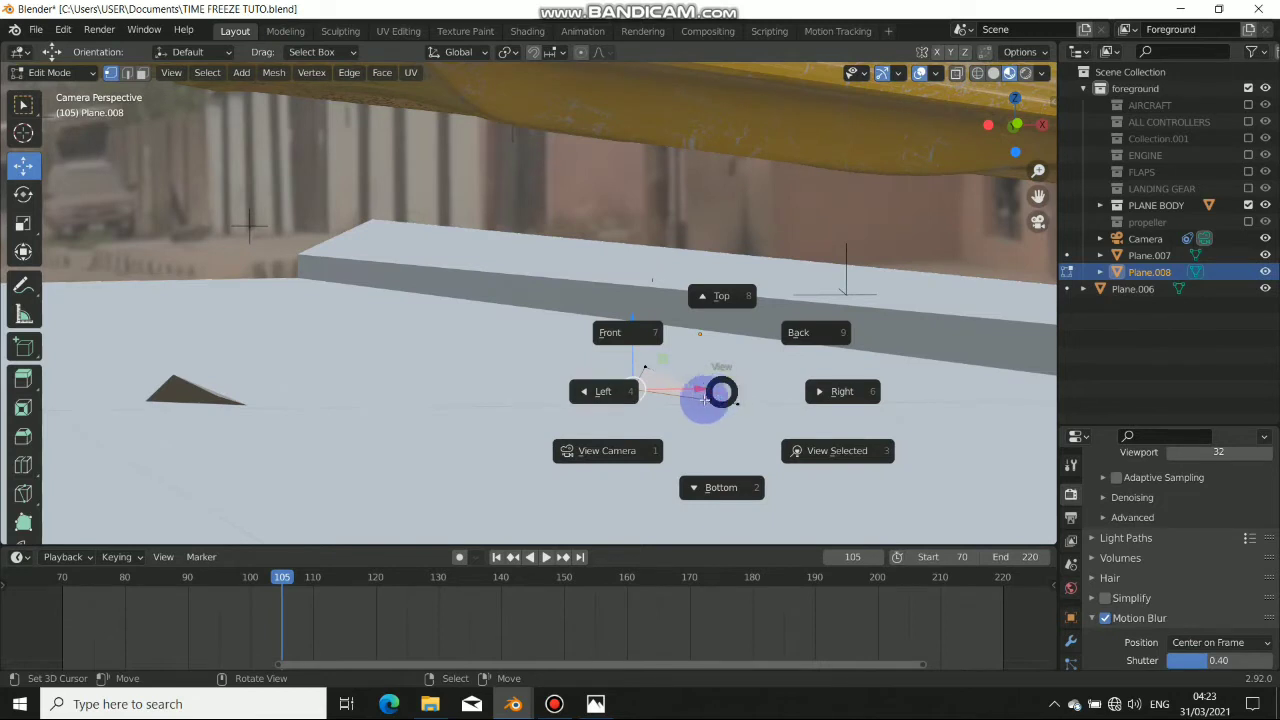
{"action": "key", "text": "Escape"}
{"action": "right_click", "coordinate": [649, 361]}
{"action": "mouse_move", "coordinate": [646, 314]}
{"action": "left_mouse_down"}
{"action": "mouse_move", "coordinate": [648, 303]}
{"action": "mouse_move", "coordinate": [632, 327]}
{"action": "left_mouse_up"}
{"action": "right_click", "coordinate": [634, 387]}
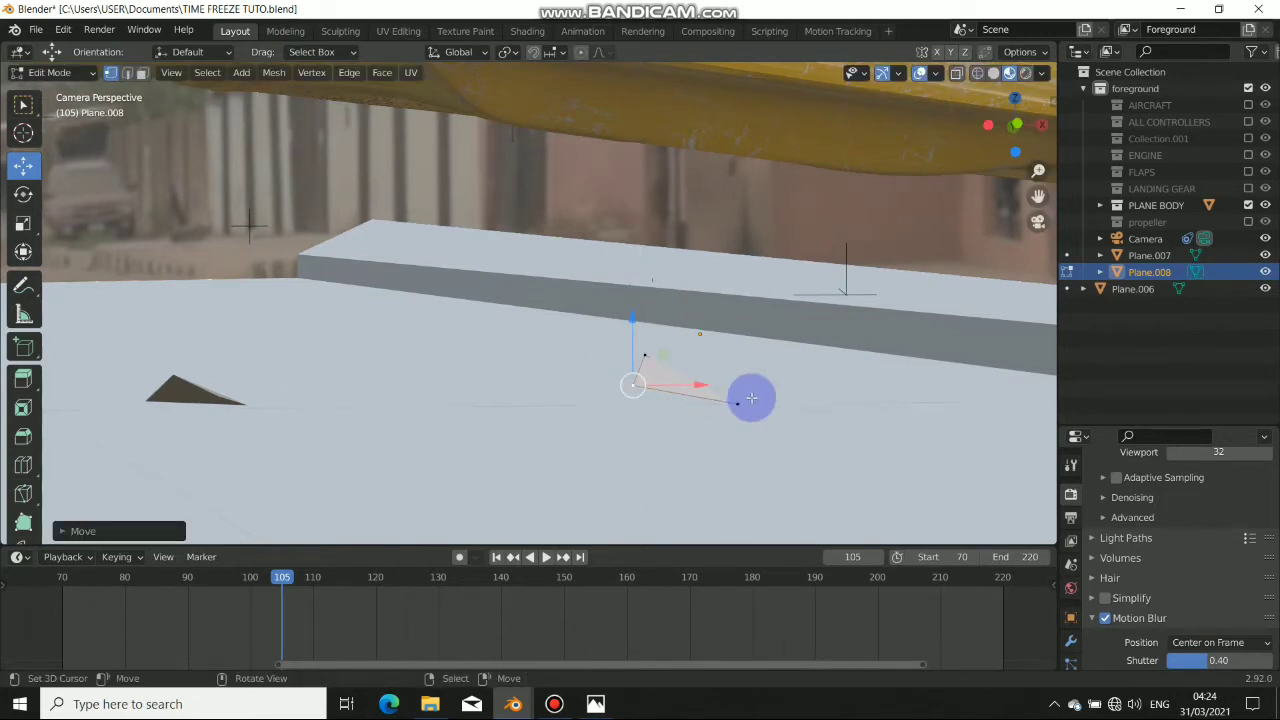
{"action": "right_click", "coordinate": [743, 392]}
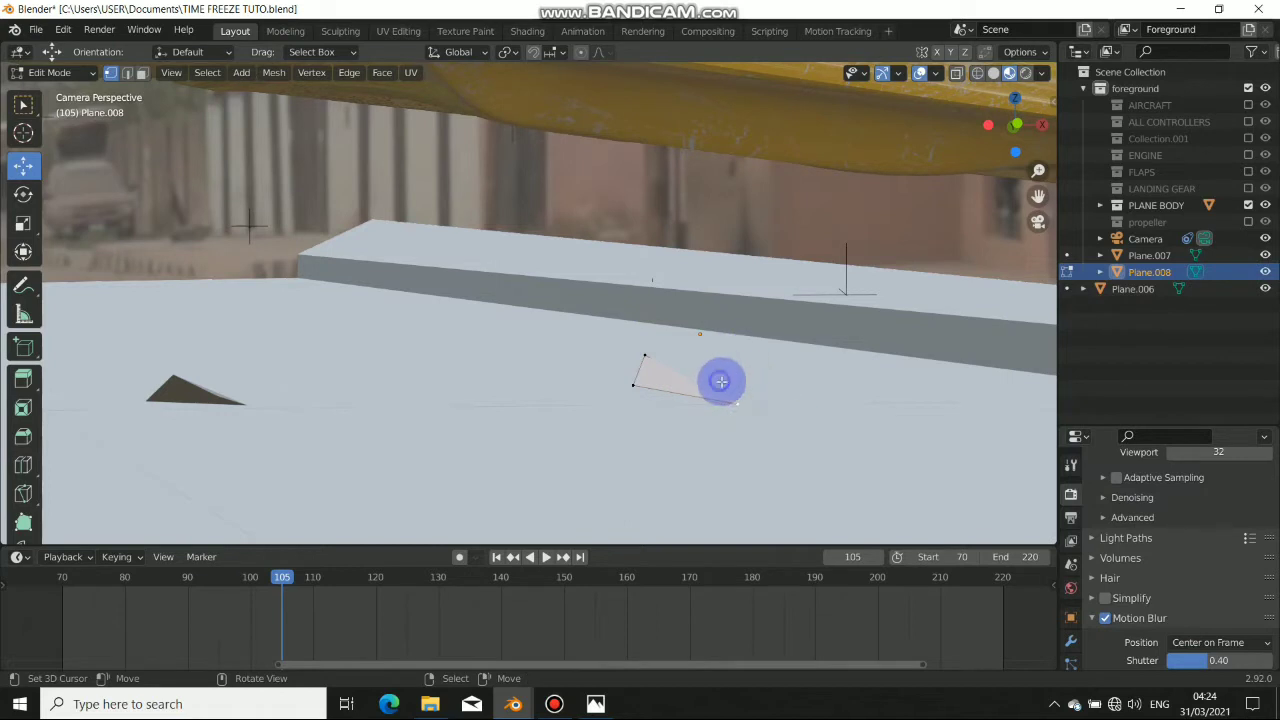
- Using the wireframe display, raise the copied shard's hidden rear vertex to give it a four-cornered outline
{"action": "key", "text": "shift+z"}
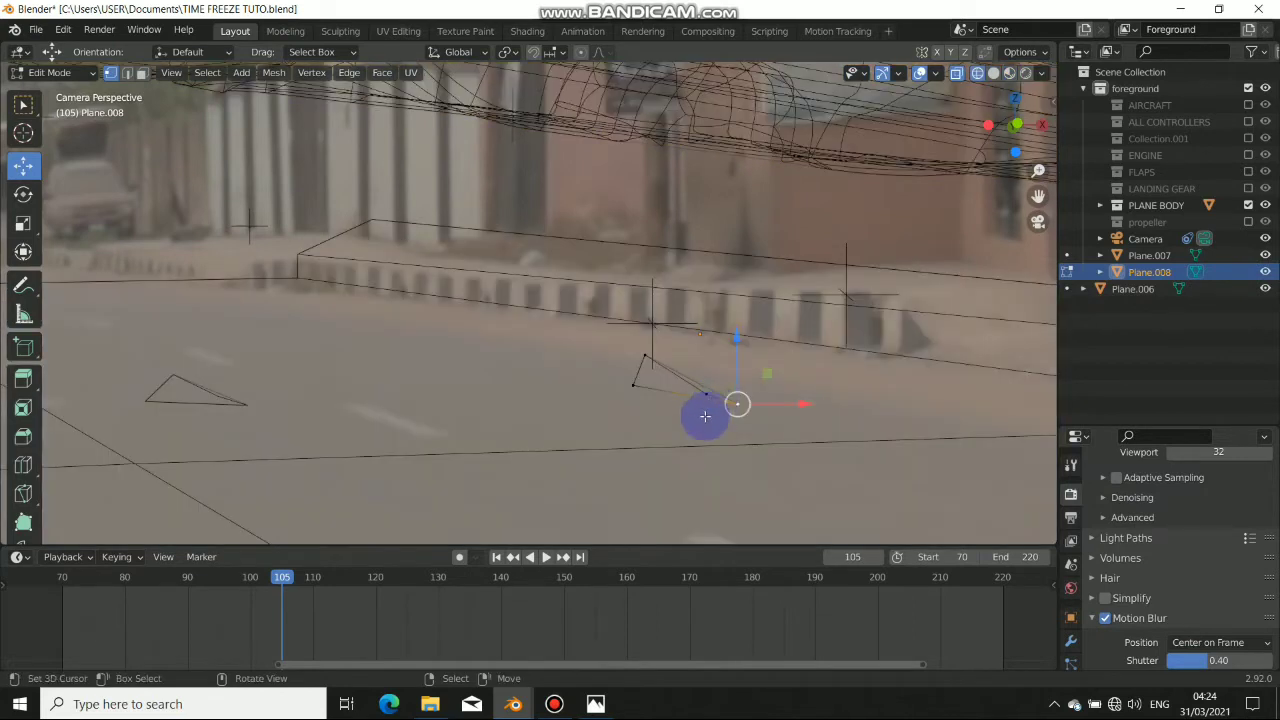
{"action": "right_click", "coordinate": [705, 390]}
{"action": "left_click_drag", "start_coordinate": [710, 330], "coordinate": [712, 313]}
{"action": "key", "text": "shift+z"}
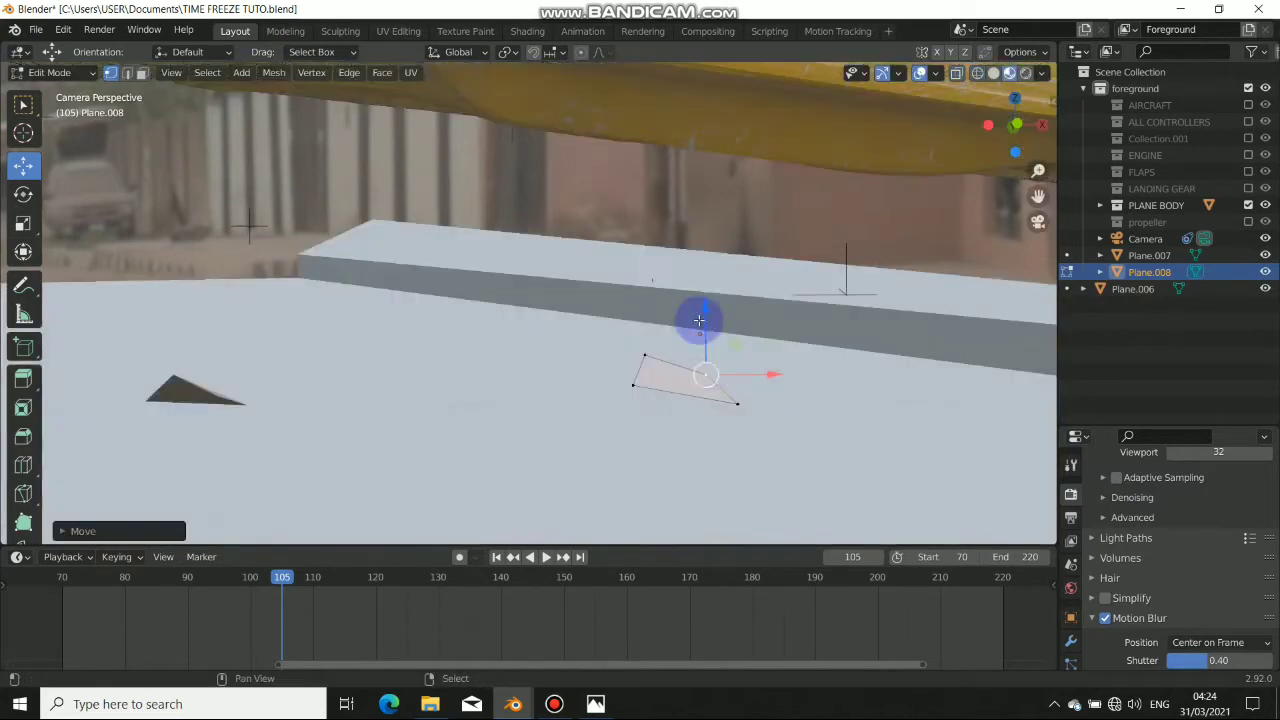
- Shift the copied shard's upper-left vertex inward and downward to flatten its outline, and finish editing the mesh
{"action": "right_click", "coordinate": [734, 407]}
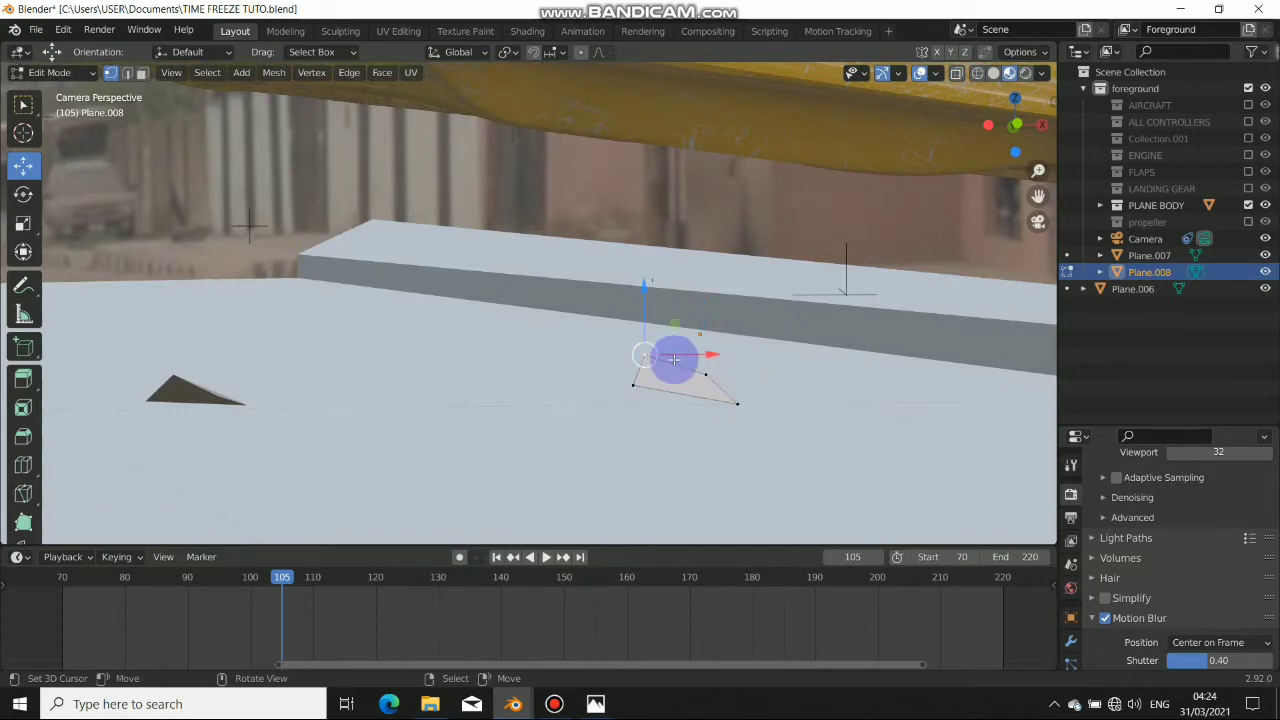
{"action": "left_click_drag", "start_coordinate": [704, 356], "coordinate": [719, 357]}
{"action": "left_click_drag", "start_coordinate": [664, 290], "coordinate": [668, 314]}
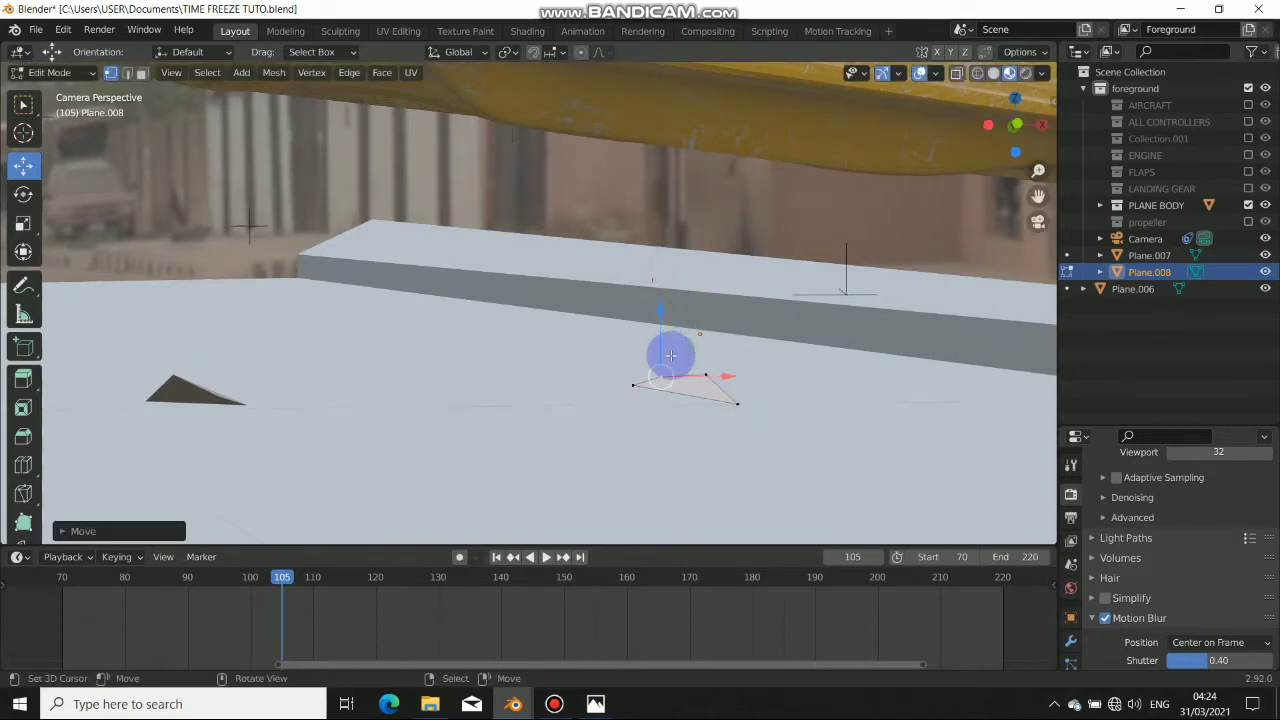
{"action": "scroll", "coordinate": [668, 362], "scroll_direction": "down", "scroll_amount": 3}
{"action": "key", "text": "Tab"}
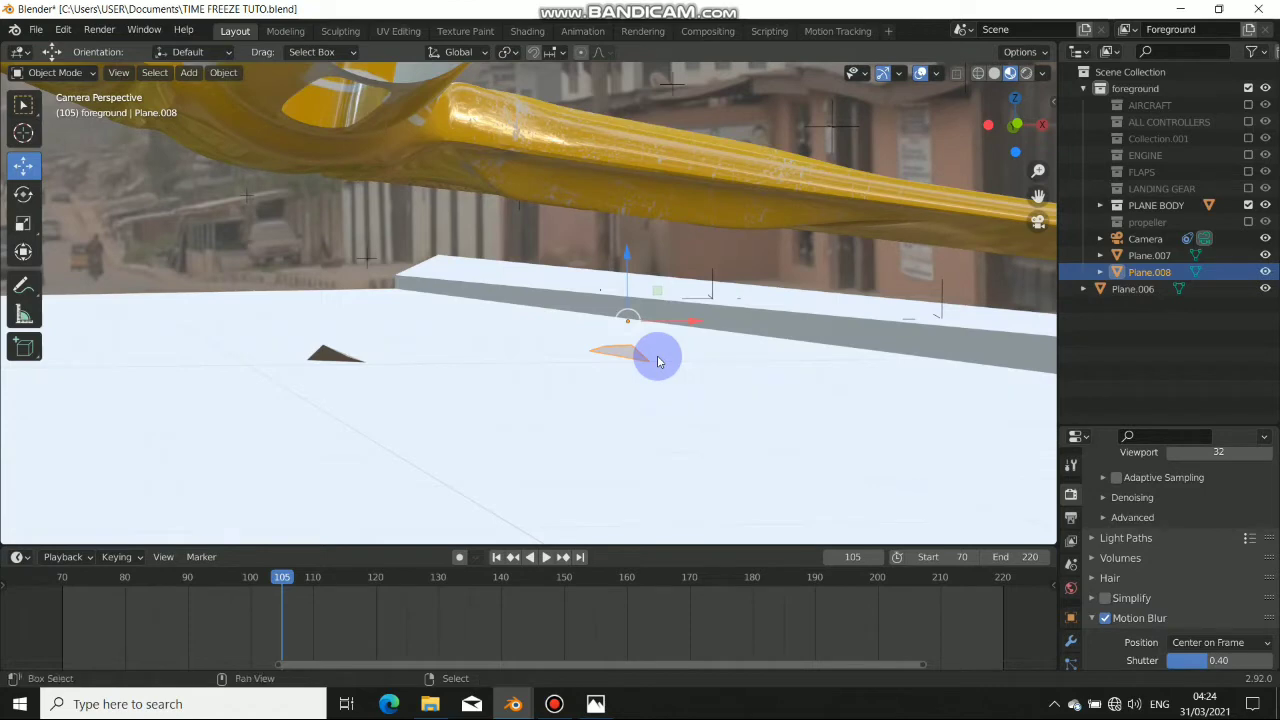
- Duplicate the reshaped shard and place the copy on the opposite side of the original shard
{"action": "key", "text": "shift+d"}
{"action": "right_click", "coordinate": [491, 329]}
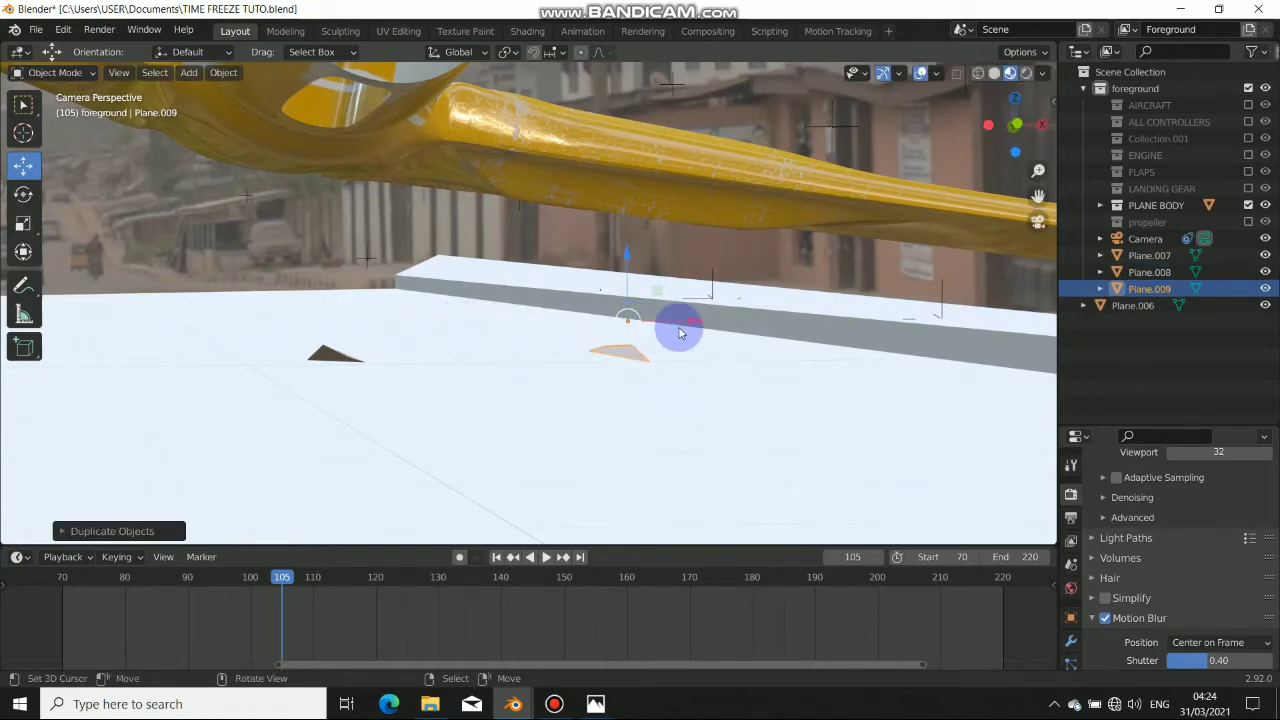
{"action": "key", "text": "g"}
{"action": "left_click", "coordinate": [240, 371]}
{"action": "scroll", "coordinate": [250, 372], "scroll_direction": "down", "scroll_amount": 2}
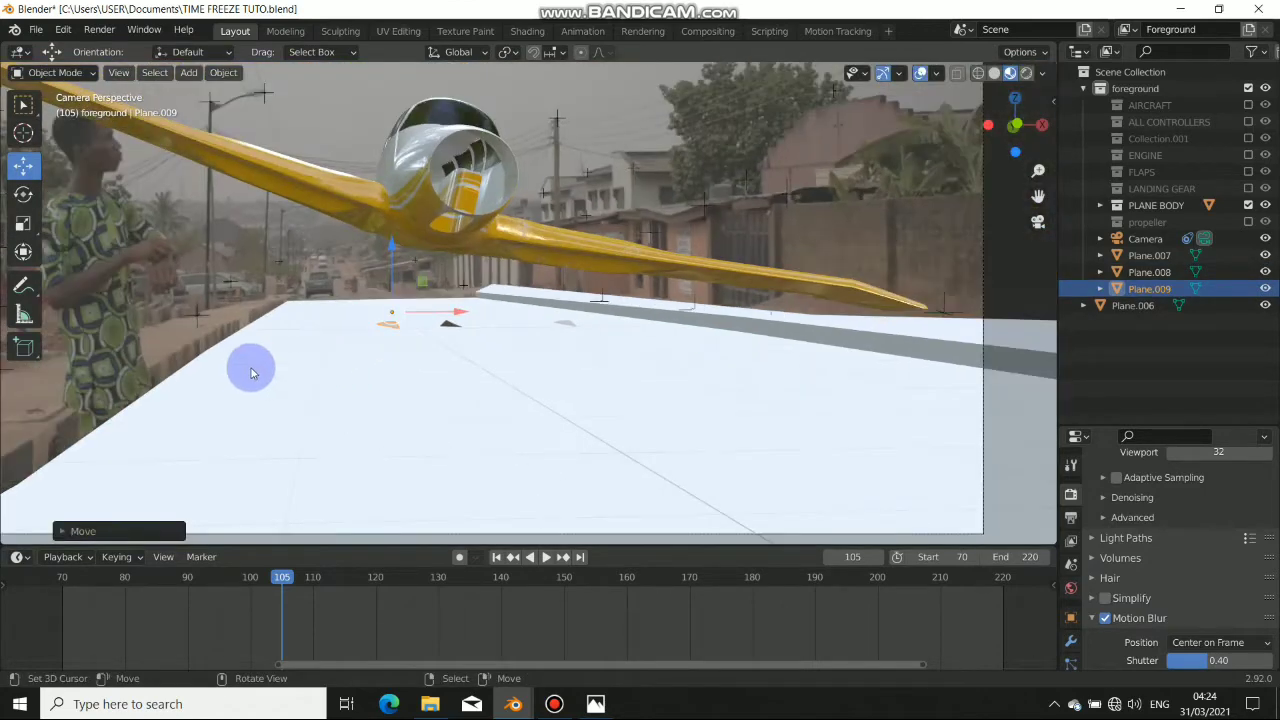
- Duplicate that shard again and move the new copy along the Y axis toward the aircraft's nose
{"action": "middle_click_drag", "start_coordinate": [360, 354], "coordinate": [563, 371]}
{"action": "key", "text": "Escape"}
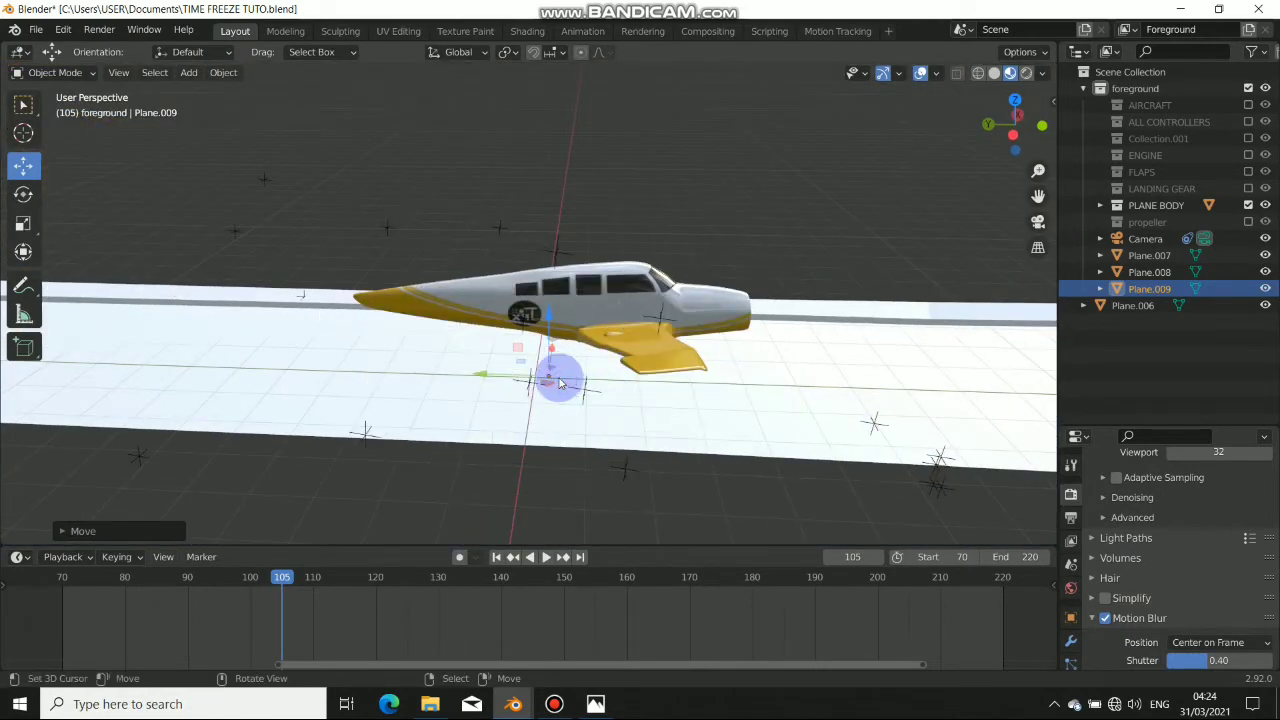
{"action": "key", "text": "shift+d"}
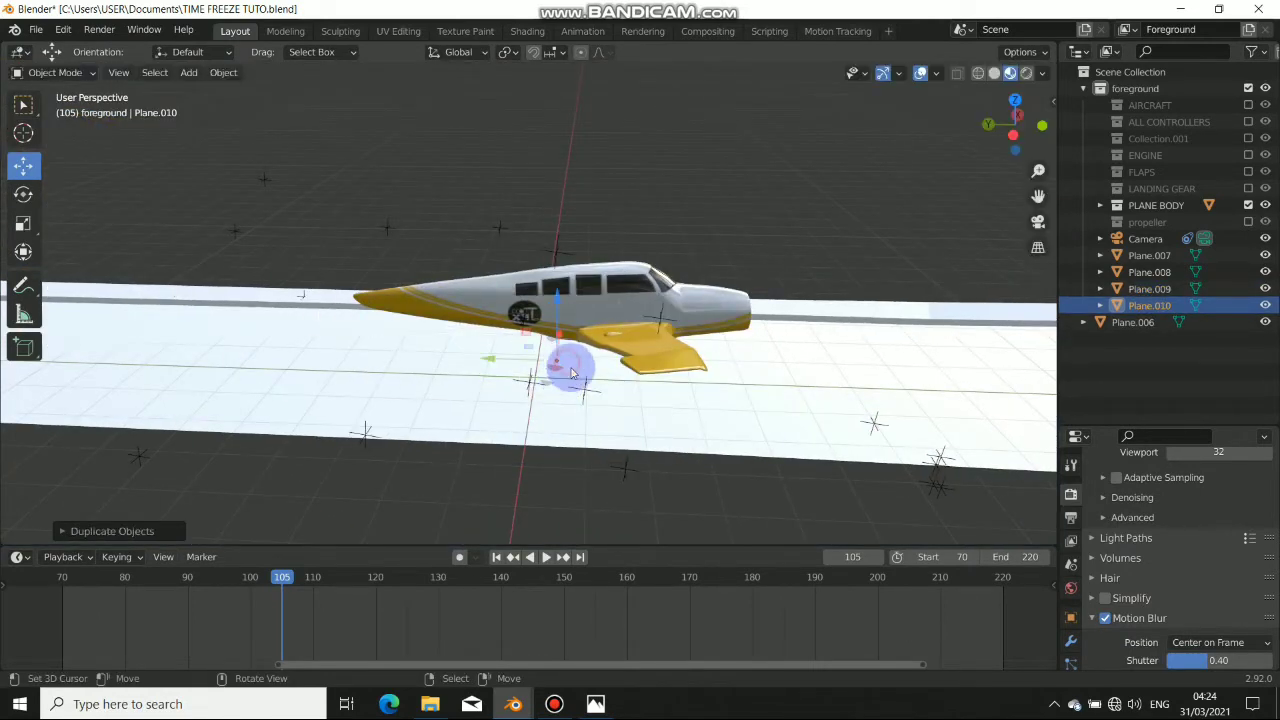
{"action": "key", "text": "y"}
{"action": "left_click", "coordinate": [607, 384]}
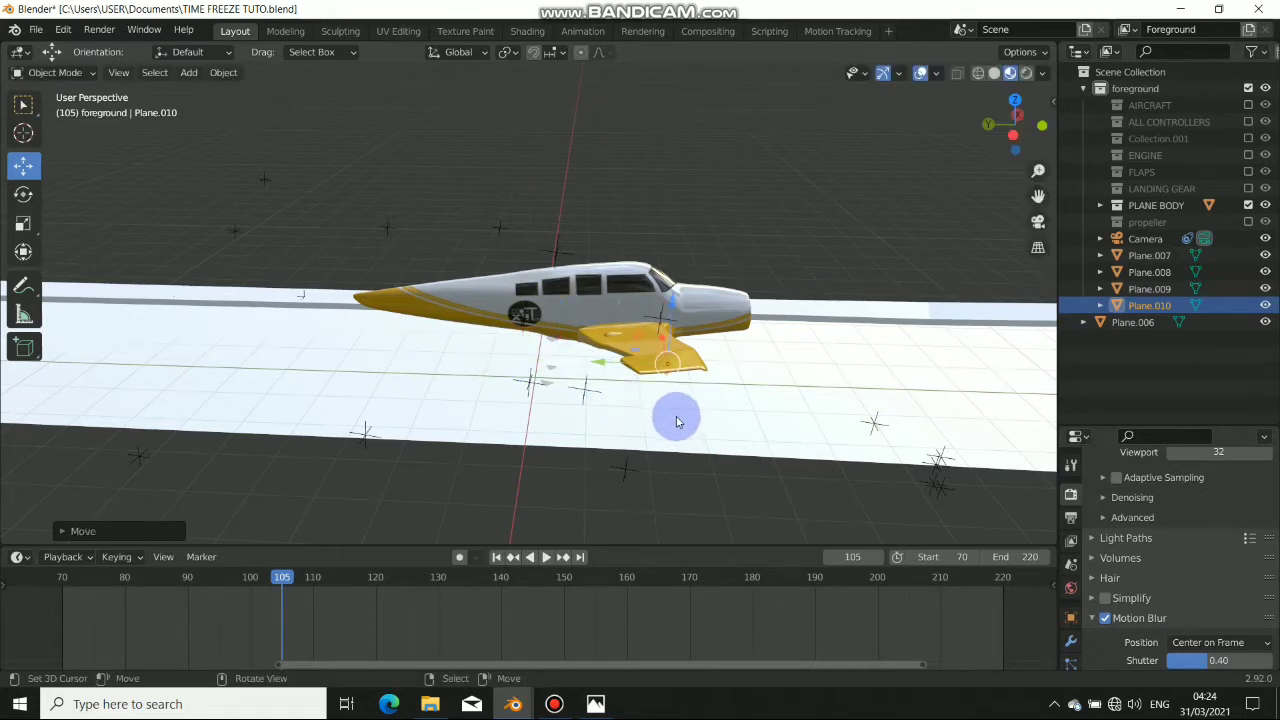
- Lower the newest shard copy about 0.4 m along the Z axis
{"action": "middle_click_drag", "start_coordinate": [674, 420], "coordinate": [500, 300]}
{"action": "key", "text": "g"}
{"action": "key", "text": "z"}
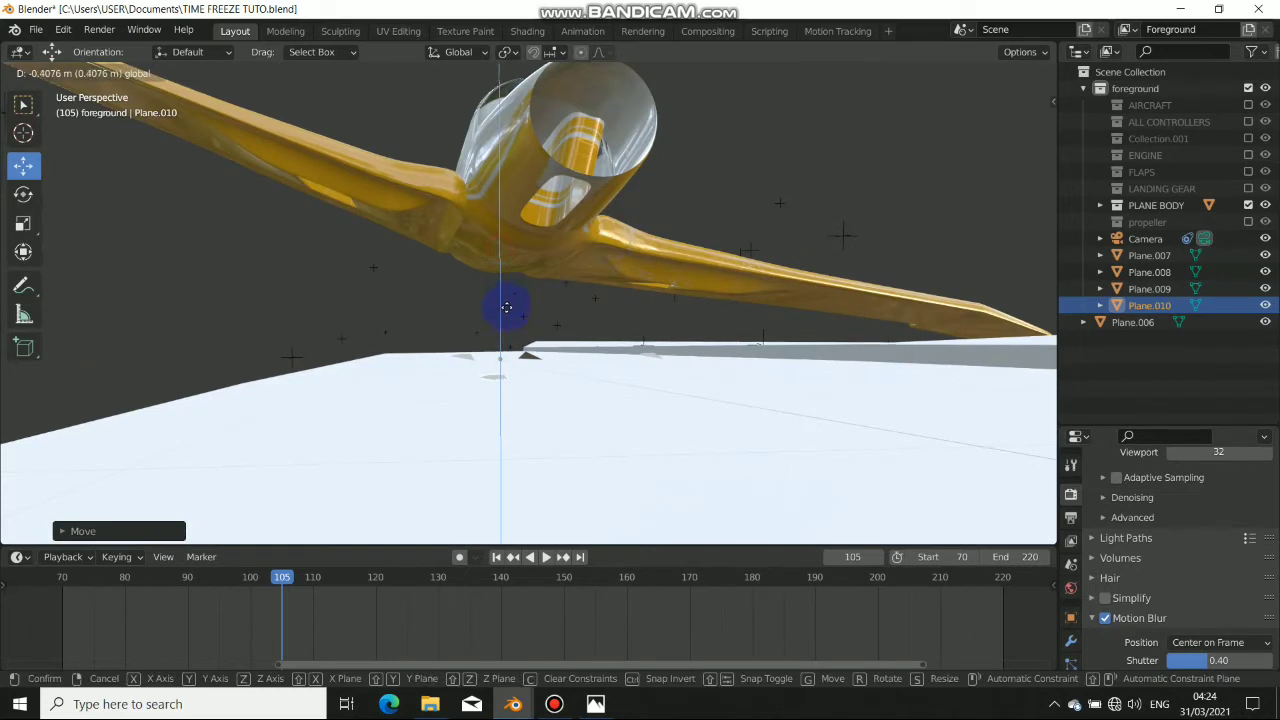
{"action": "left_click", "coordinate": [508, 304]}
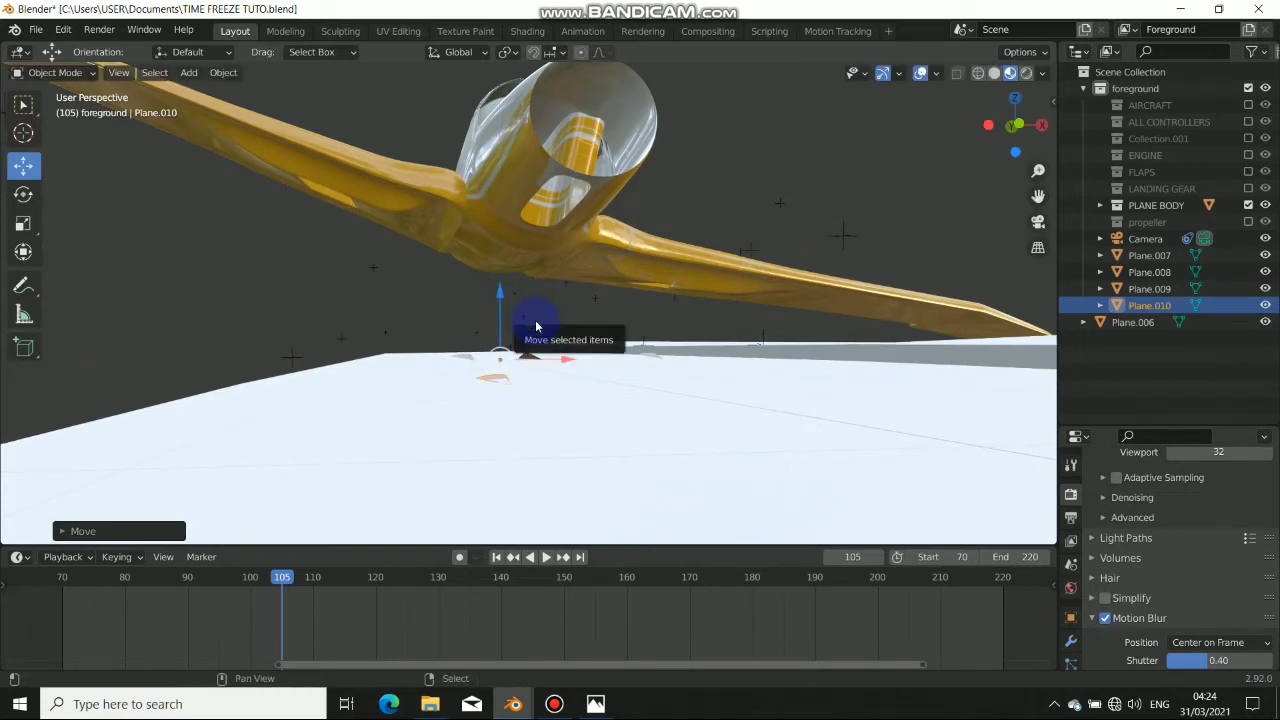
- Duplicate the lowered shard and shift the new copy sideways along the X axis beneath the aircraft's front
{"action": "key", "text": "shift+s"}
{"action": "key", "text": "shift+d"}
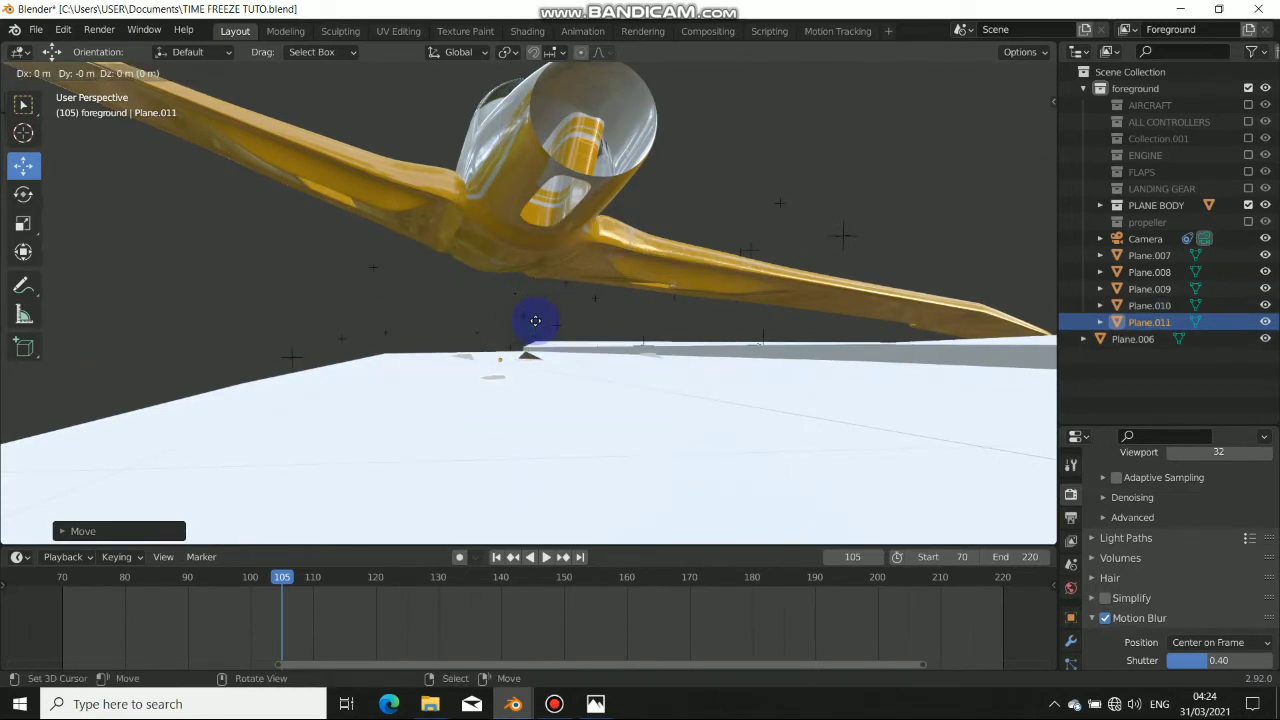
{"action": "left_click", "coordinate": [561, 303]}
{"action": "left_click_drag", "start_coordinate": [562, 362], "coordinate": [668, 369]}
{"action": "middle_click_drag", "start_coordinate": [670, 370], "coordinate": [548, 387]}
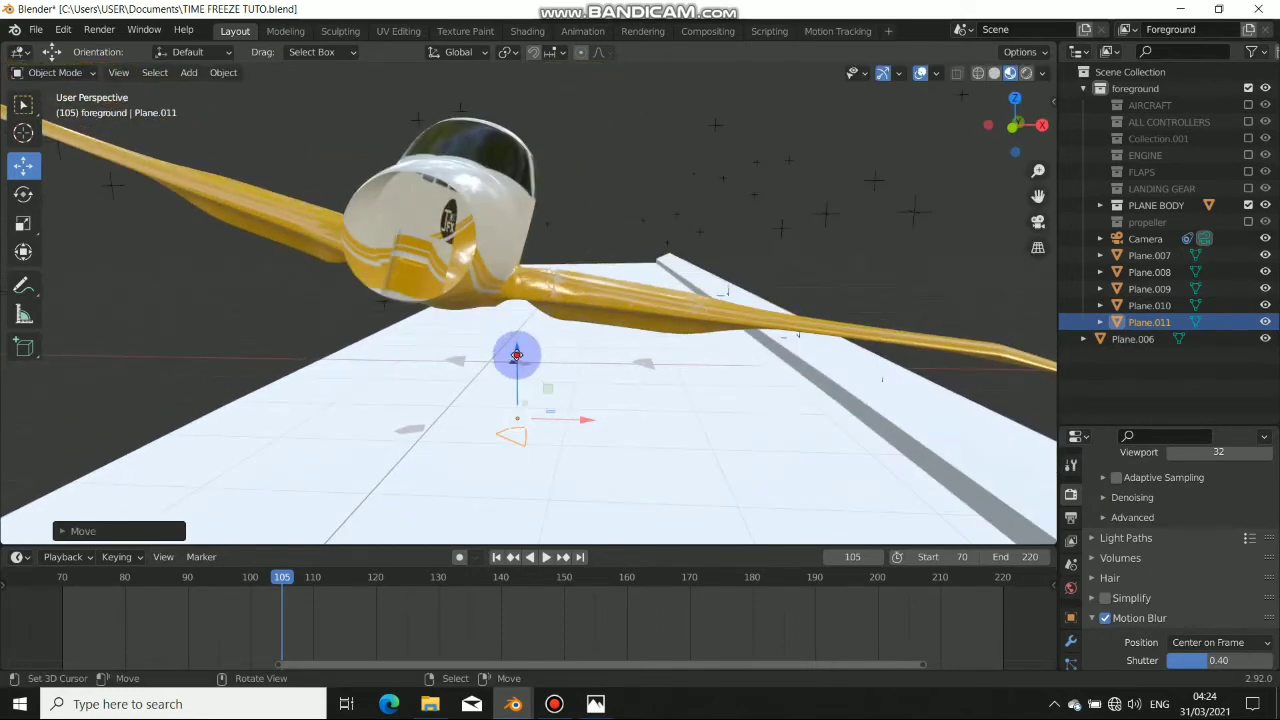
- Raise the newest shard slightly along the Z axis, duplicate it, and place the copy beneath the aircraft's front
{"action": "left_click_drag", "start_coordinate": [517, 355], "coordinate": [517, 347]}
{"action": "middle_click_drag", "start_coordinate": [538, 385], "coordinate": [446, 386]}
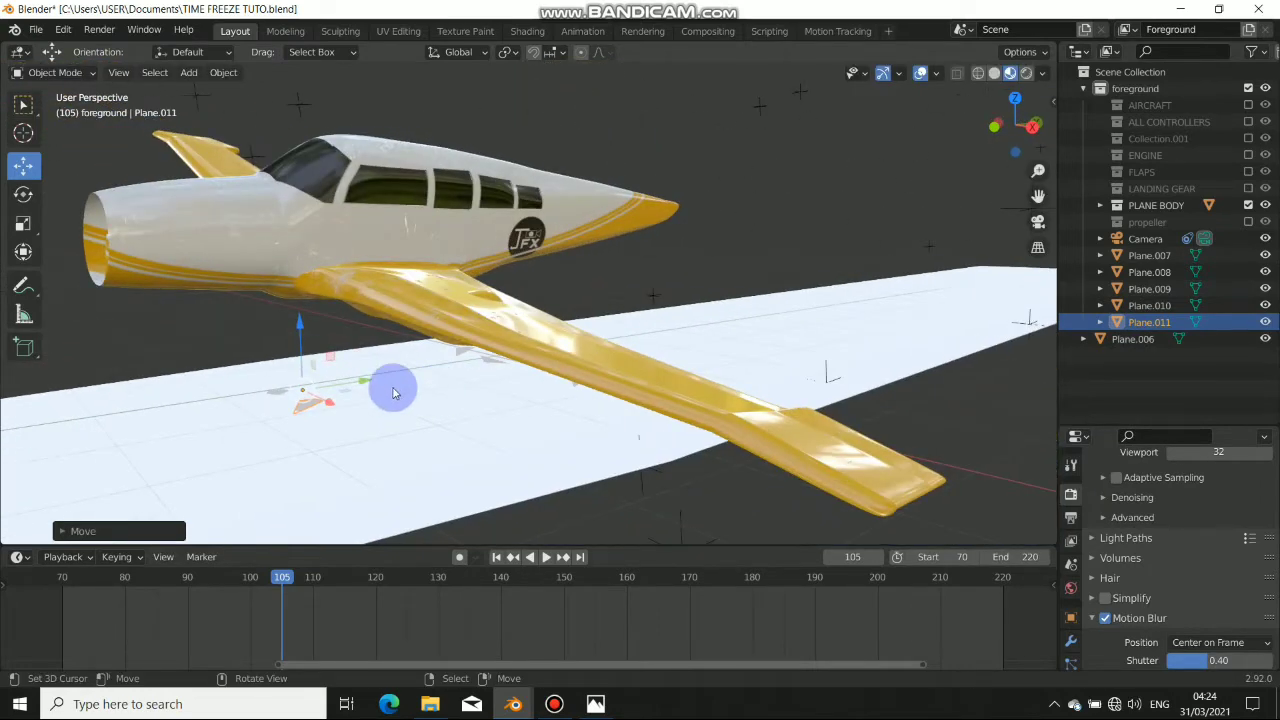
{"action": "key", "text": "shift+d"}
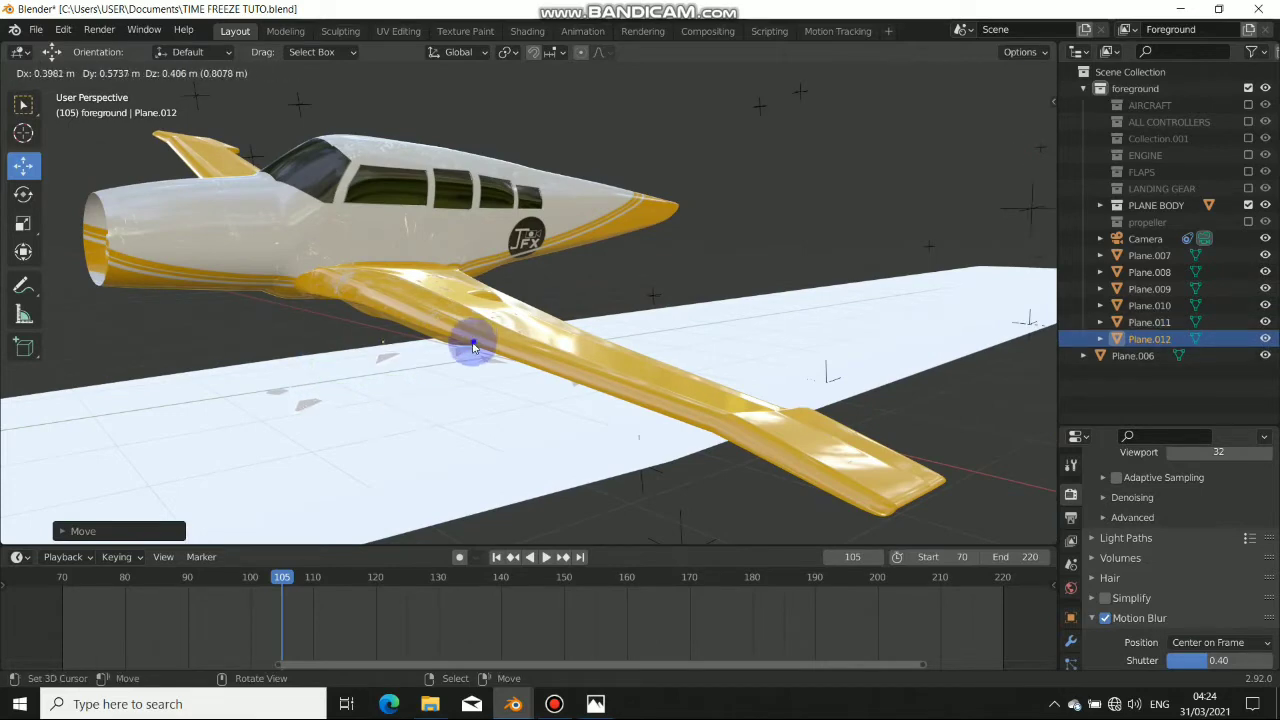
{"action": "left_click", "coordinate": [494, 400]}
{"action": "middle_click_drag", "start_coordinate": [494, 400], "coordinate": [557, 428]}
{"action": "key", "text": "KP_0"}
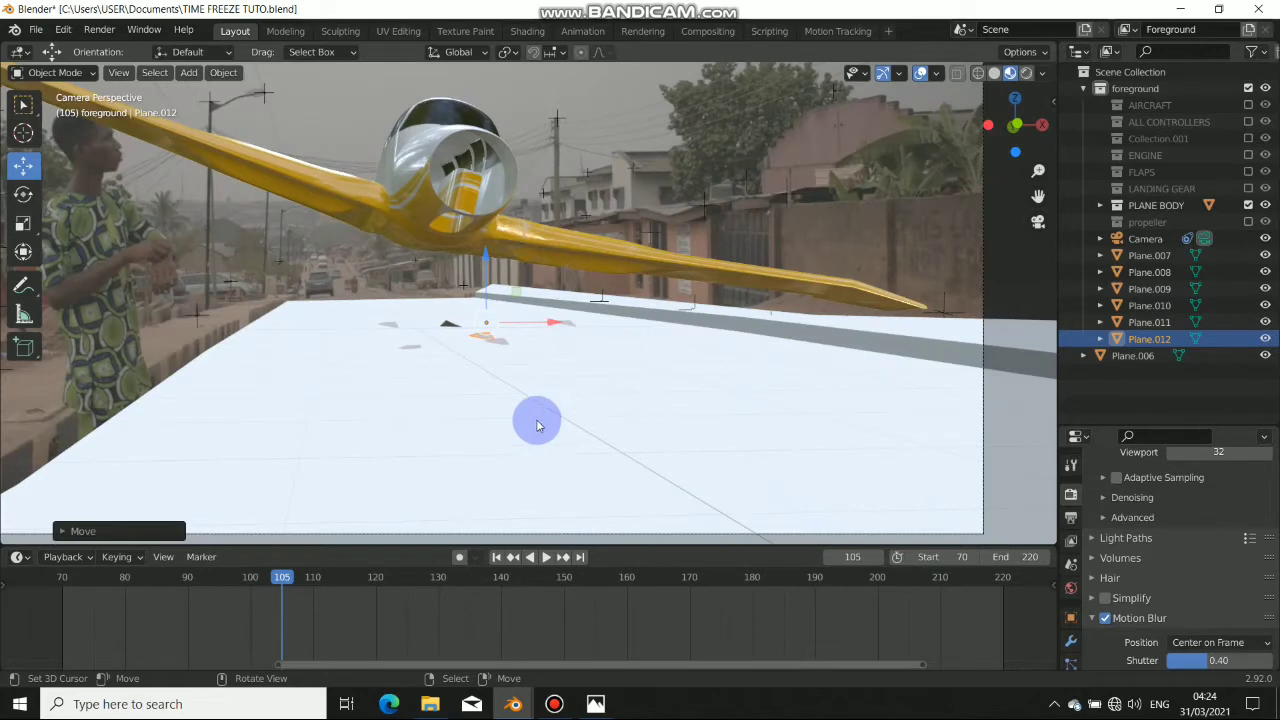
- Duplicate the latest shard in place and move the new copy along the X axis until it lies beneath the wing
{"action": "key", "text": "shift+d"}
{"action": "left_click", "coordinate": [528, 372]}
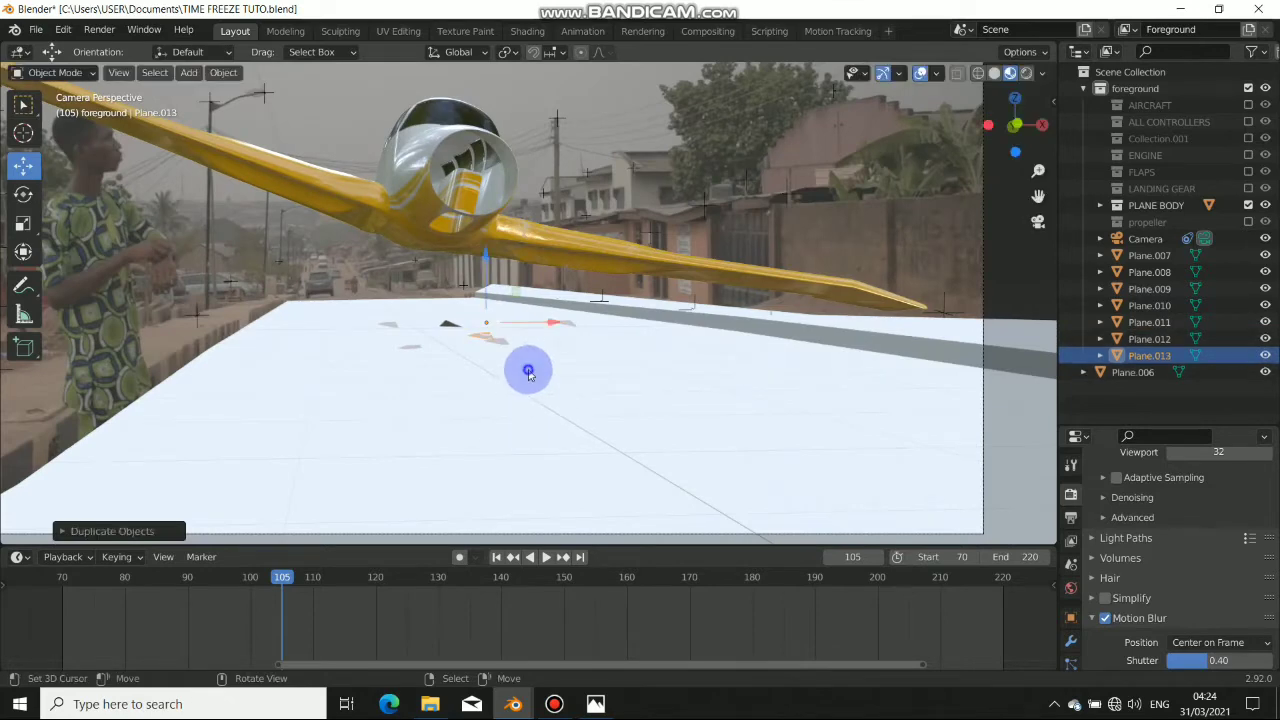
{"action": "left_click_drag", "start_coordinate": [553, 321], "coordinate": [663, 357]}
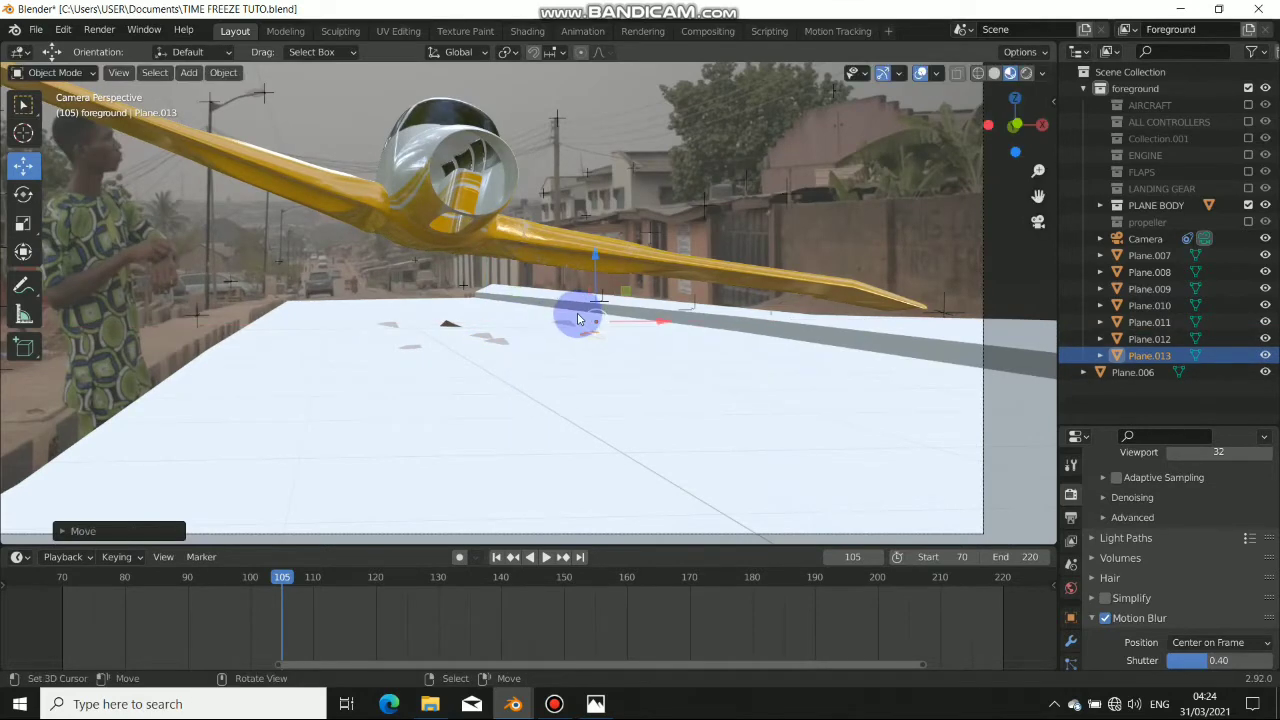
{"action": "middle_click_drag", "start_coordinate": [607, 345], "coordinate": [683, 375]}
{"action": "left_click_drag", "start_coordinate": [605, 365], "coordinate": [700, 386]}
{"action": "key", "text": "KP_0"}
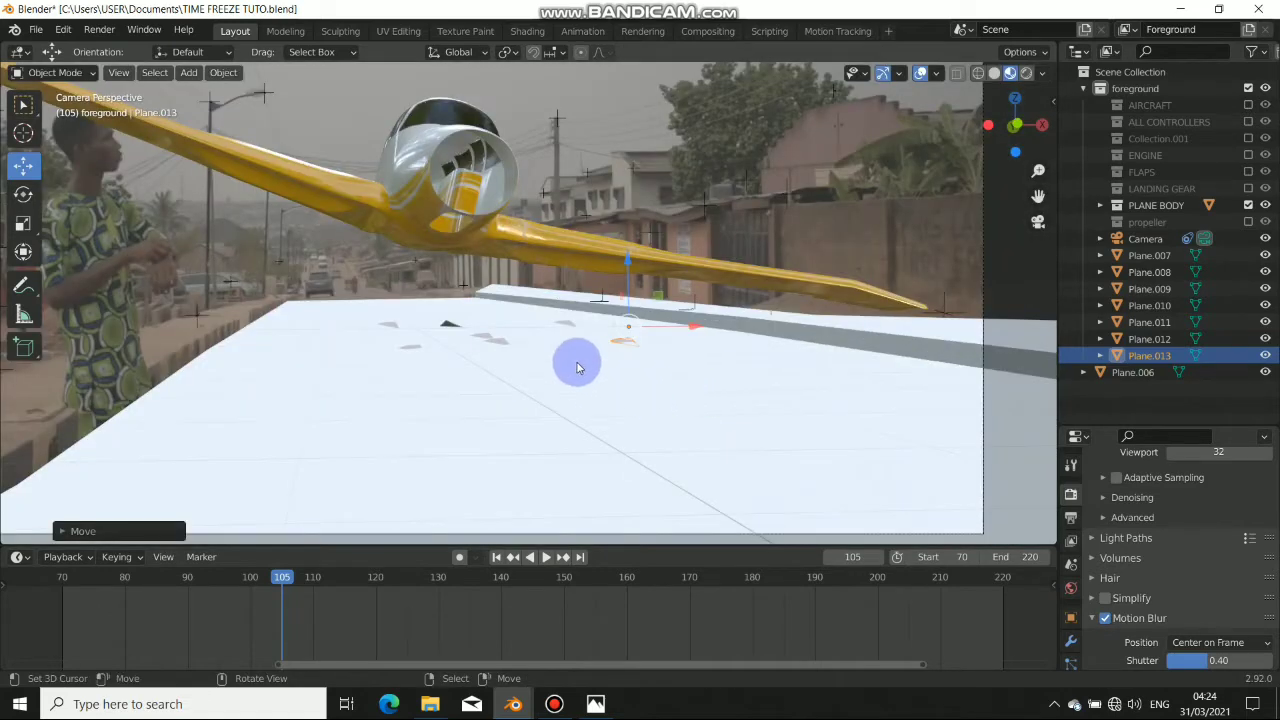
- Move the original dark shard (Plane.007) along the Y axis toward the aircraft's tail
{"action": "left_click", "coordinate": [470, 330]}
{"action": "middle_click_drag", "start_coordinate": [443, 336], "coordinate": [543, 381]}
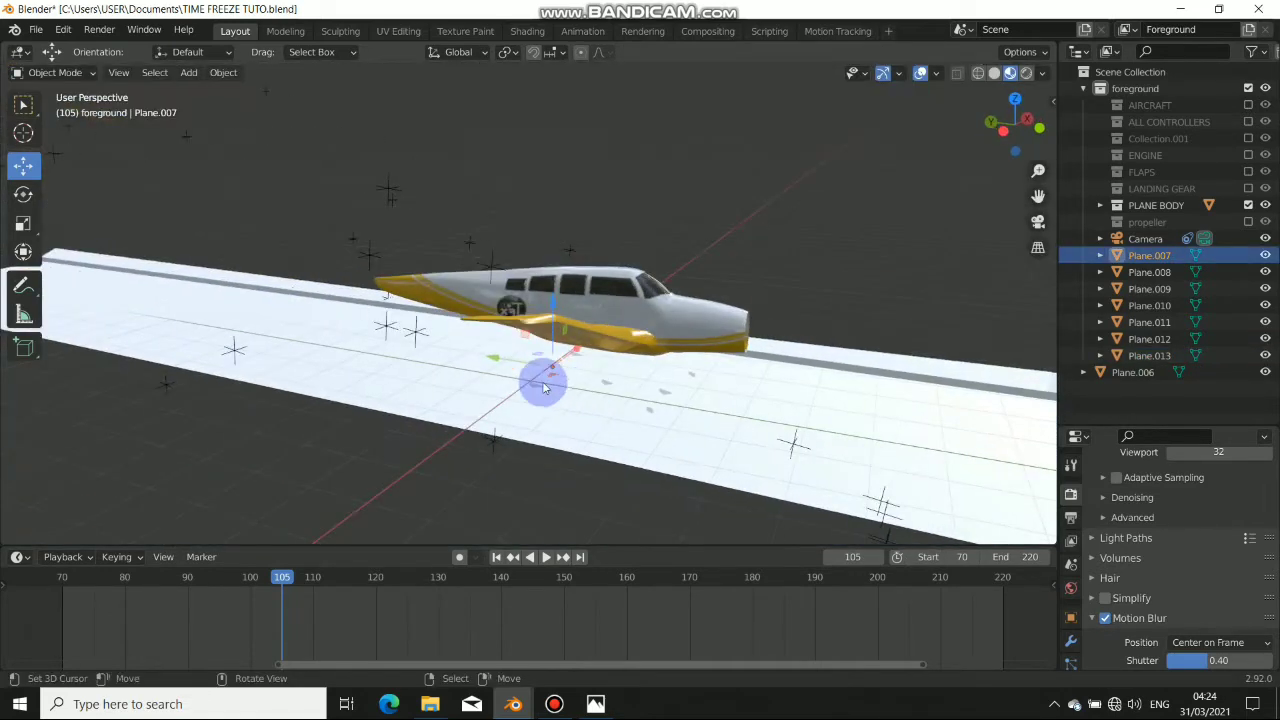
{"action": "left_click_drag", "start_coordinate": [494, 362], "coordinate": [420, 334]}
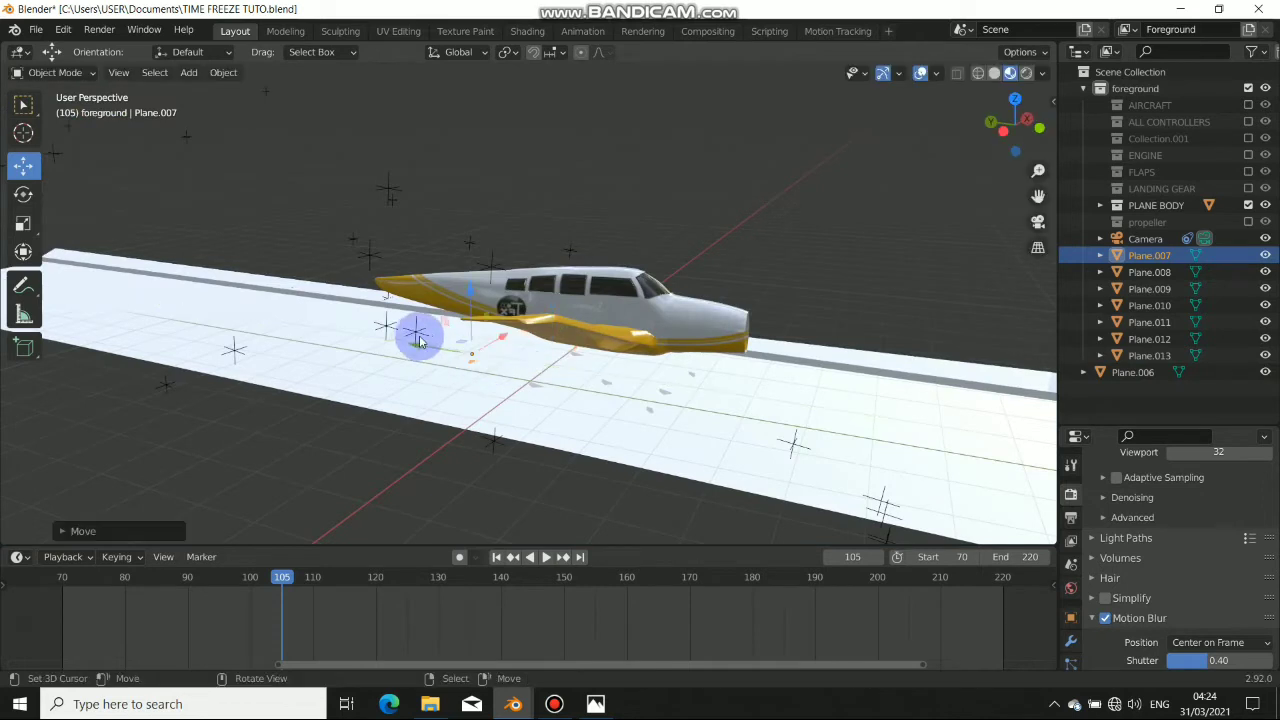
- Move shard Plane.009 outward from the group, toward the road edge on the standing man's side
{"action": "left_click", "coordinate": [565, 393]}
{"action": "left_click", "coordinate": [534, 386]}
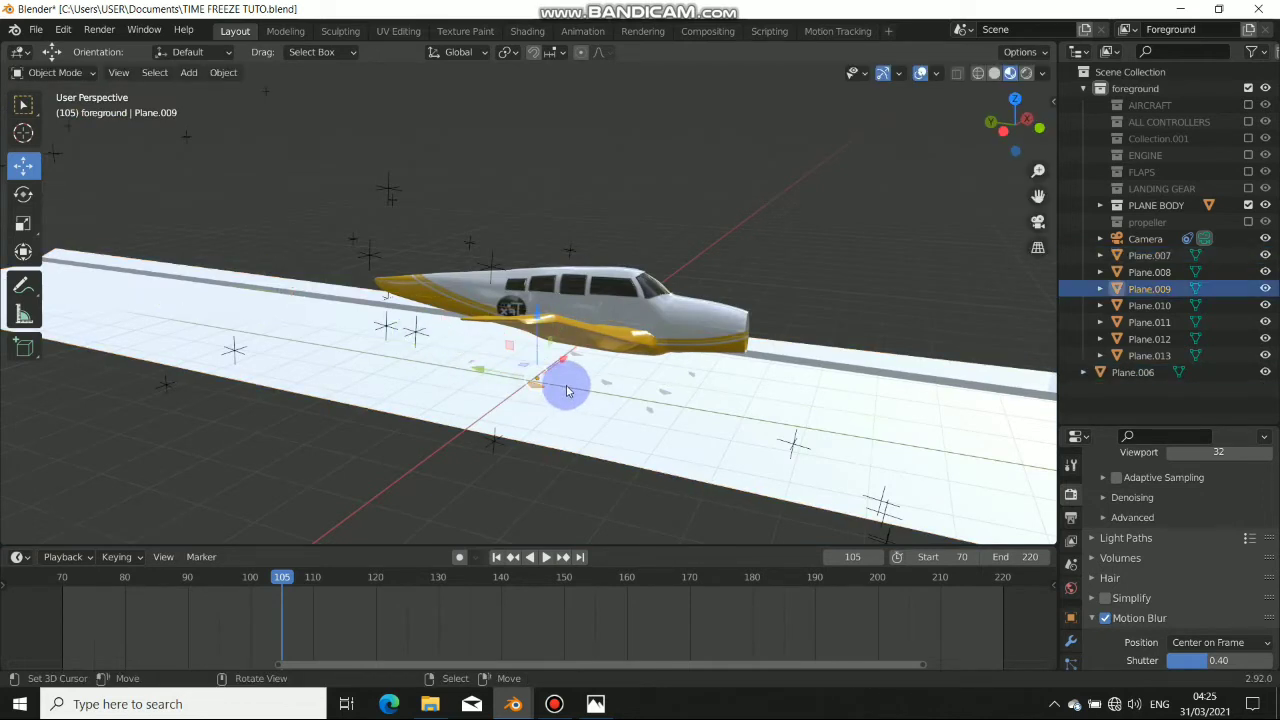
{"action": "middle_click_drag", "start_coordinate": [566, 380], "coordinate": [569, 371]}
{"action": "key", "text": "g"}
{"action": "left_click", "coordinate": [528, 381]}
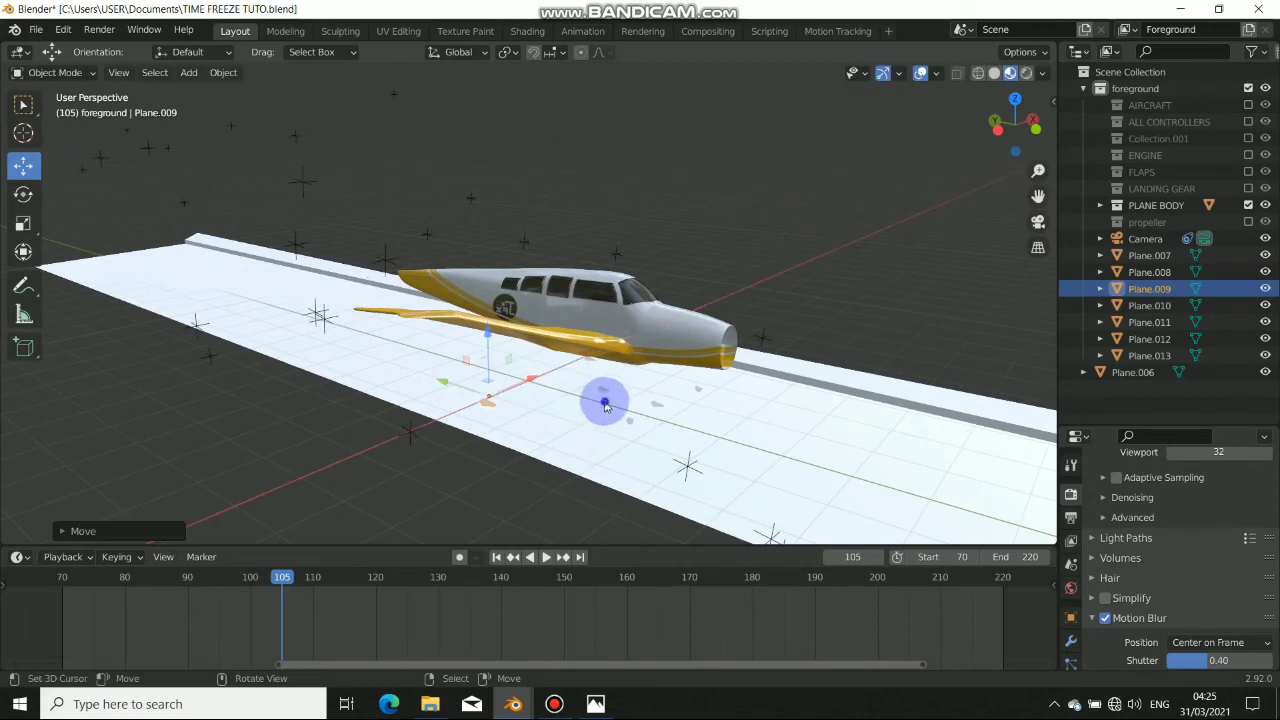
- Move shard Plane.010 away from the group to a spot ahead of the aircraft's nose
{"action": "left_click", "coordinate": [612, 410]}
{"action": "left_click", "coordinate": [632, 421]}
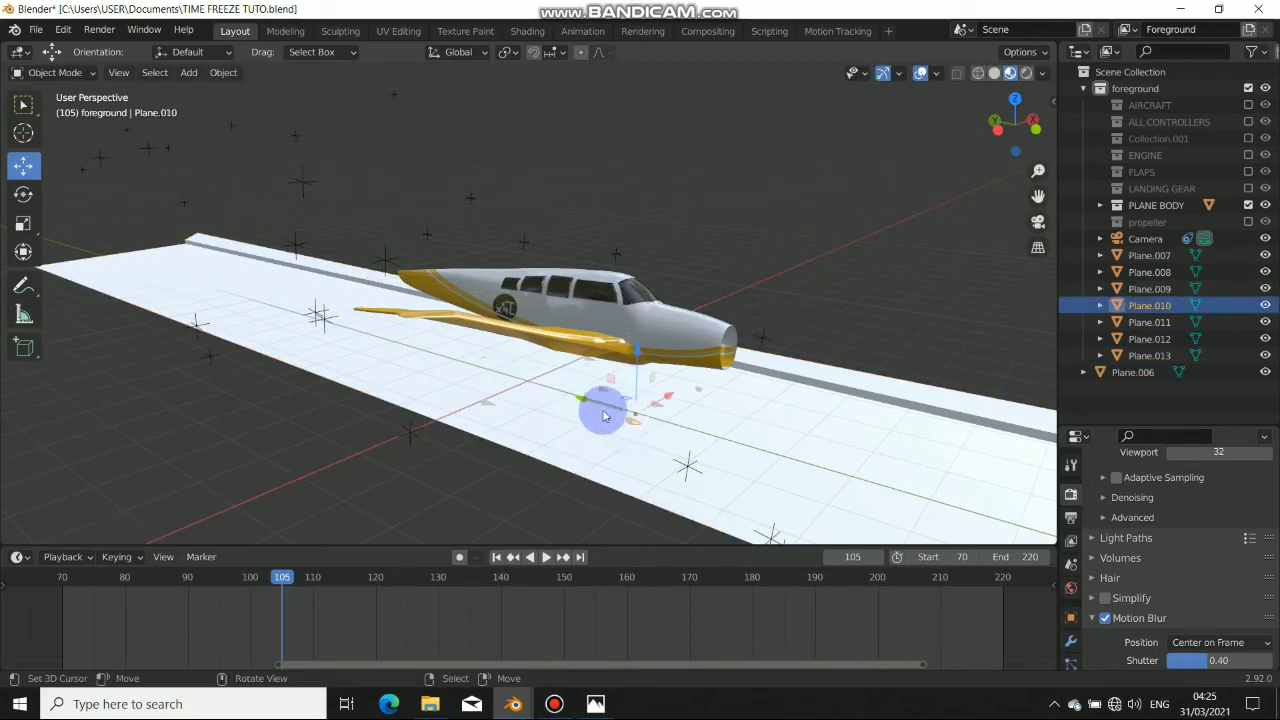
{"action": "key", "text": "g"}
{"action": "left_click", "coordinate": [677, 451]}
- Reposition shards Plane.011 and Plane.013 so they spread farther apart, and check the layout through the camera
{"action": "left_click", "coordinate": [658, 411]}
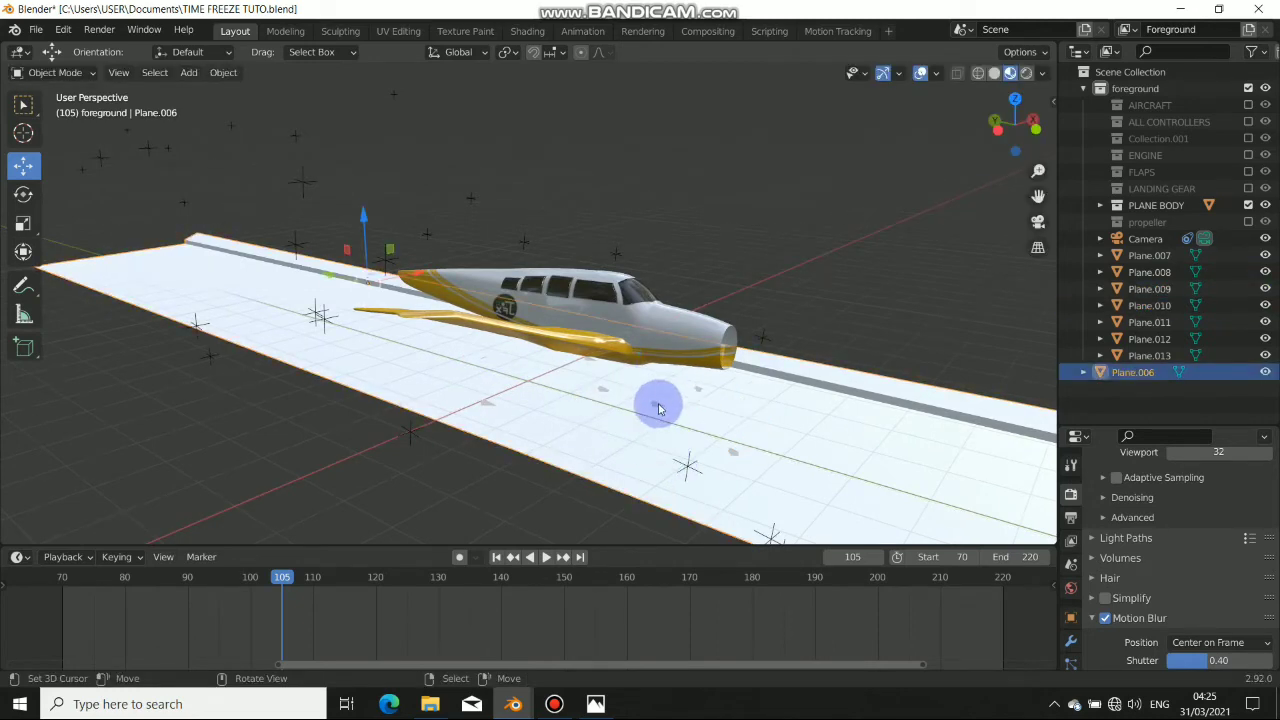
{"action": "right_click", "coordinate": [657, 405]}
{"action": "left_click_drag", "start_coordinate": [686, 386], "coordinate": [781, 375]}
{"action": "right_click", "coordinate": [697, 402]}
{"action": "right_click", "coordinate": [695, 389]}
{"action": "key", "text": "KP_0"}
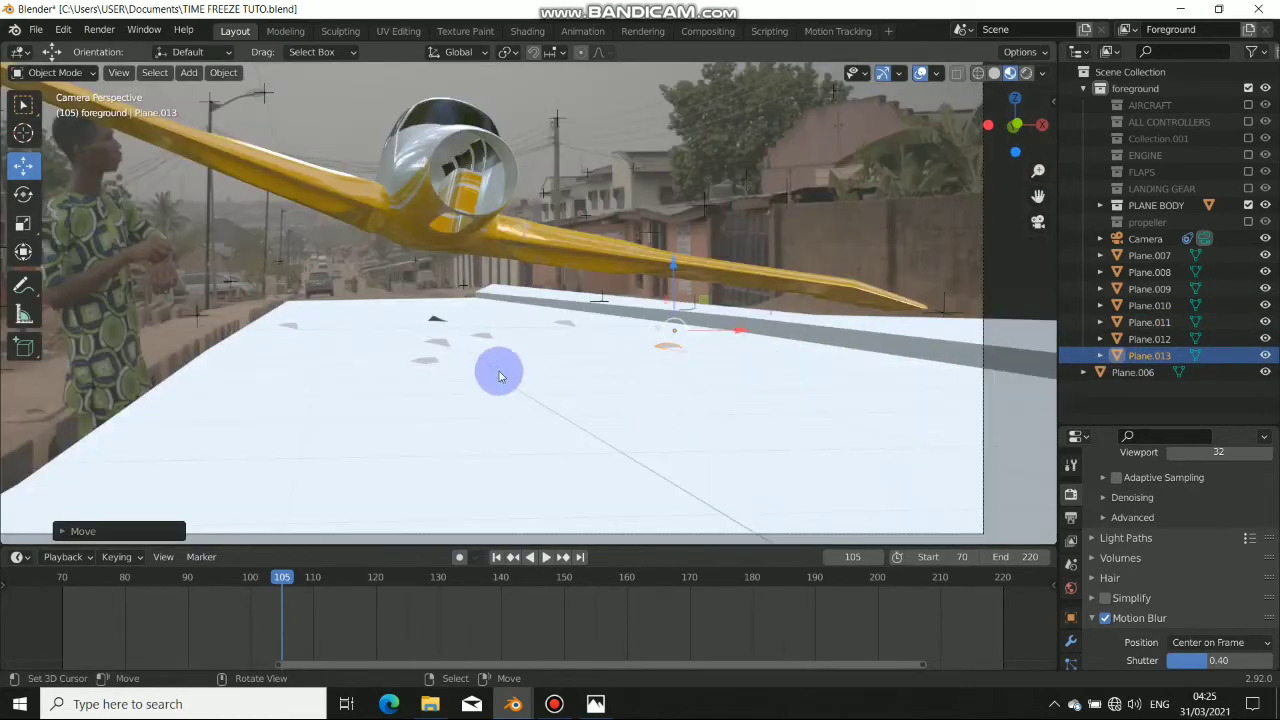
- Move the foremost shard (Plane.010) farther along the road toward the camera
{"action": "right_click", "coordinate": [437, 340]}
{"action": "right_click", "coordinate": [432, 380]}
{"action": "right_click", "coordinate": [430, 358]}
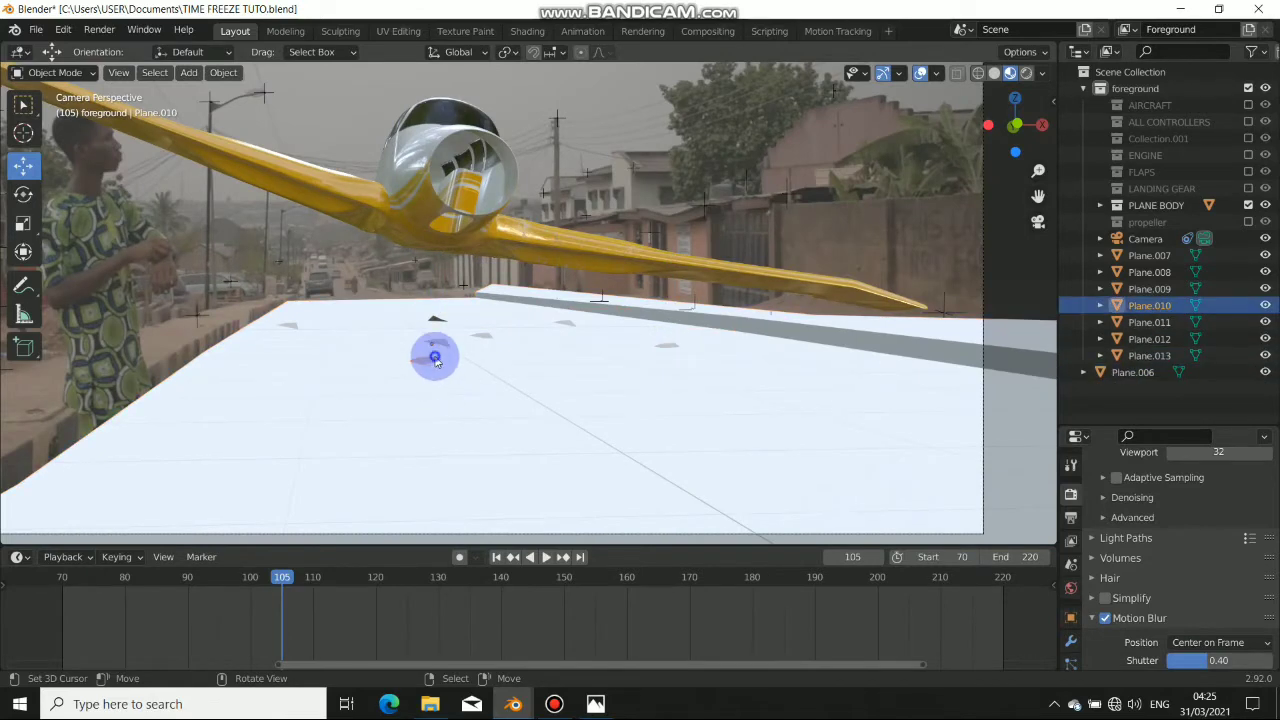
{"action": "middle_click_drag", "start_coordinate": [429, 351], "coordinate": [689, 397]}
{"action": "left_click_drag", "start_coordinate": [689, 370], "coordinate": [800, 366]}
{"action": "key", "text": "KP_0"}
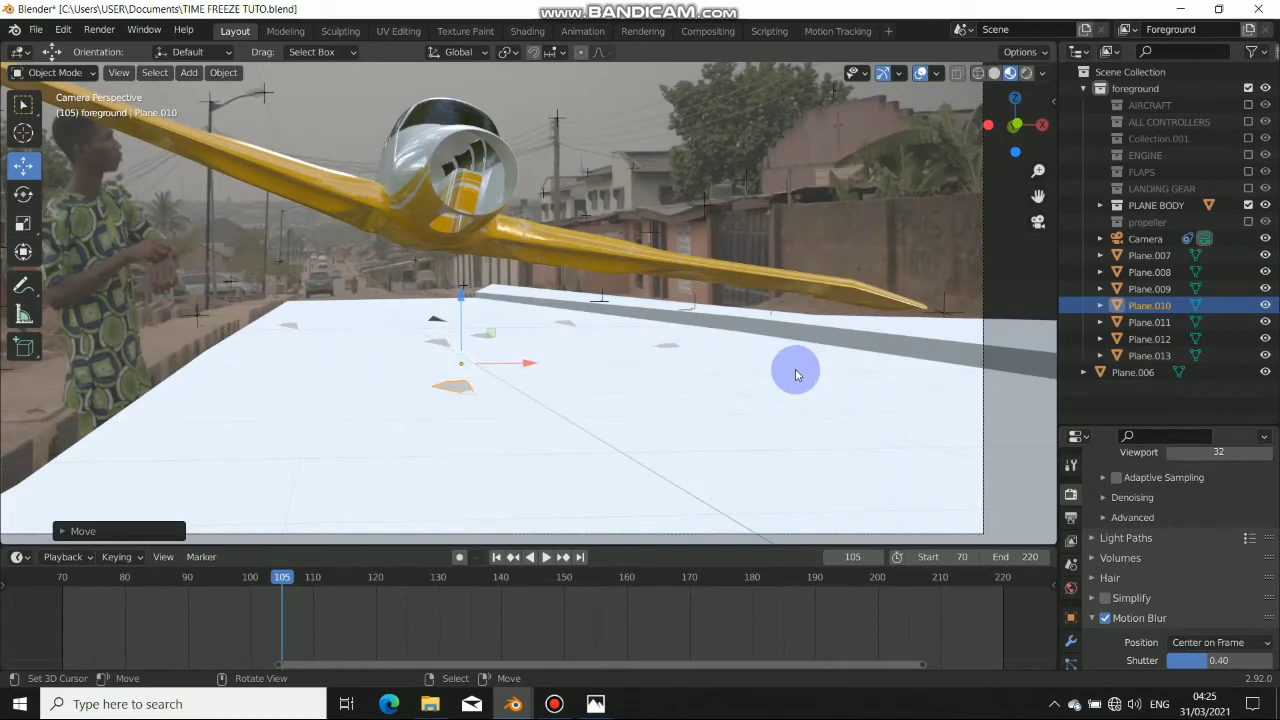
- Scale down the shard closest to the camera, and scale the small shard beneath the propeller opening to about 0.8
{"action": "key", "text": "s"}
{"action": "left_click", "coordinate": [673, 409]}
{"action": "right_click", "coordinate": [480, 345]}
{"action": "right_click", "coordinate": [500, 340]}
{"action": "key", "text": "s"}
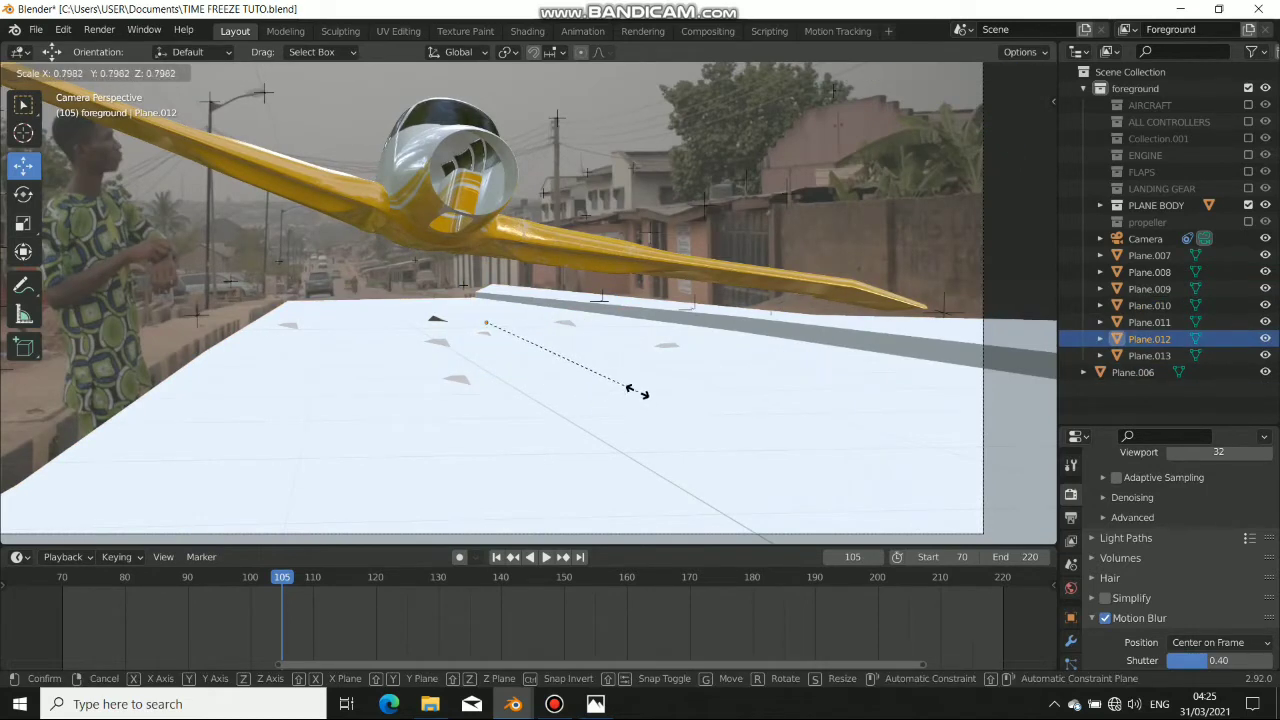
{"action": "left_click", "coordinate": [634, 390]}
- Scale down the two shards lying beneath the aircraft's wing, Plane.008 and Plane.013
{"action": "right_click", "coordinate": [573, 316]}
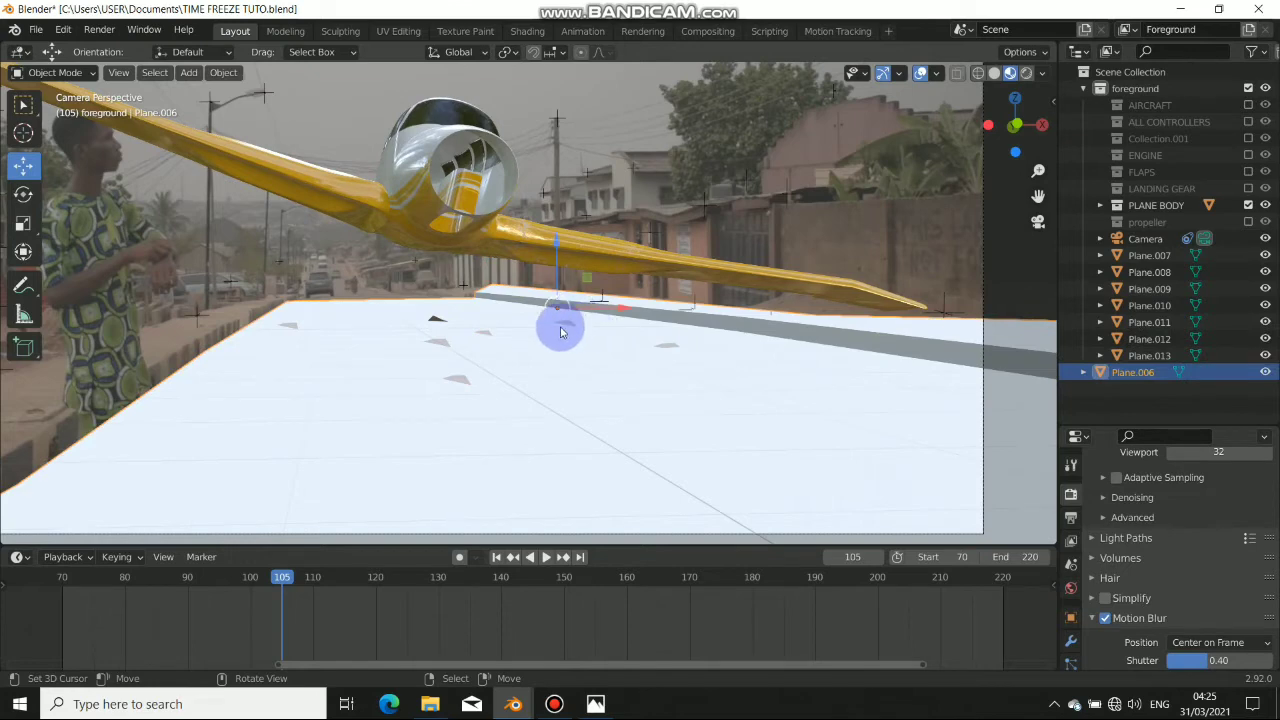
{"action": "right_click", "coordinate": [566, 326]}
{"action": "right_click", "coordinate": [575, 320]}
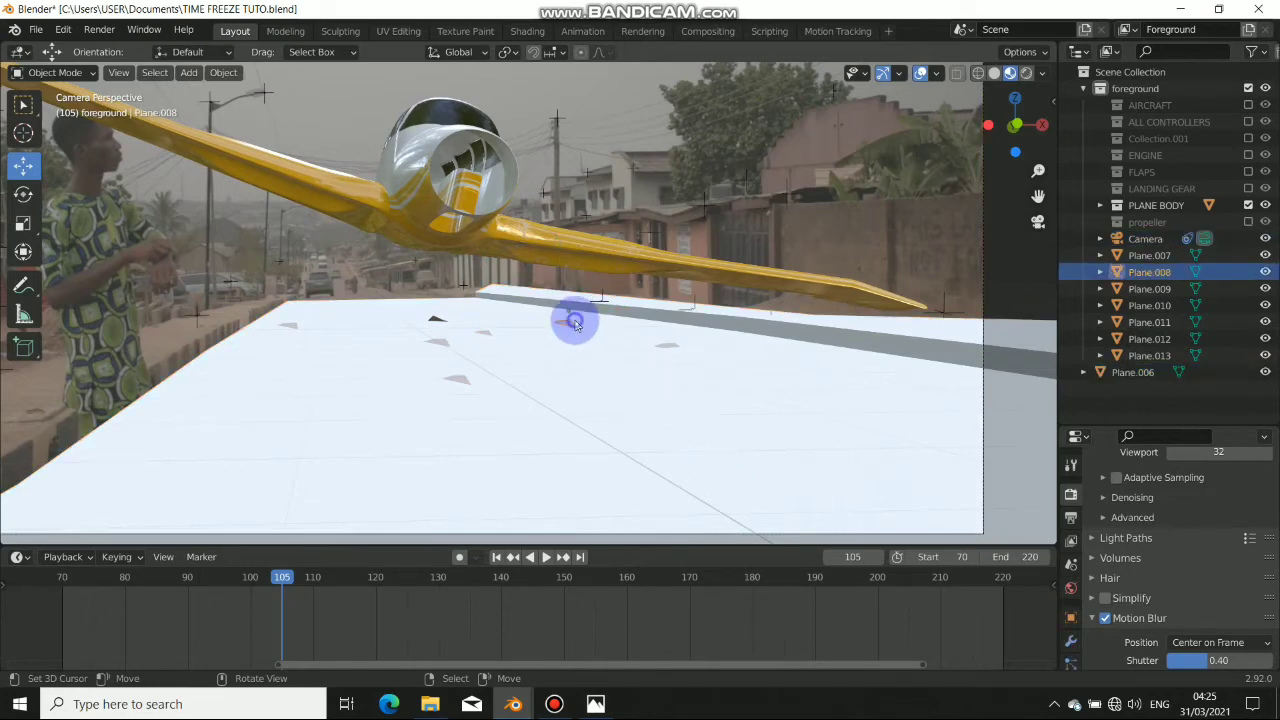
{"action": "key", "text": "s"}
{"action": "left_click", "coordinate": [637, 419]}
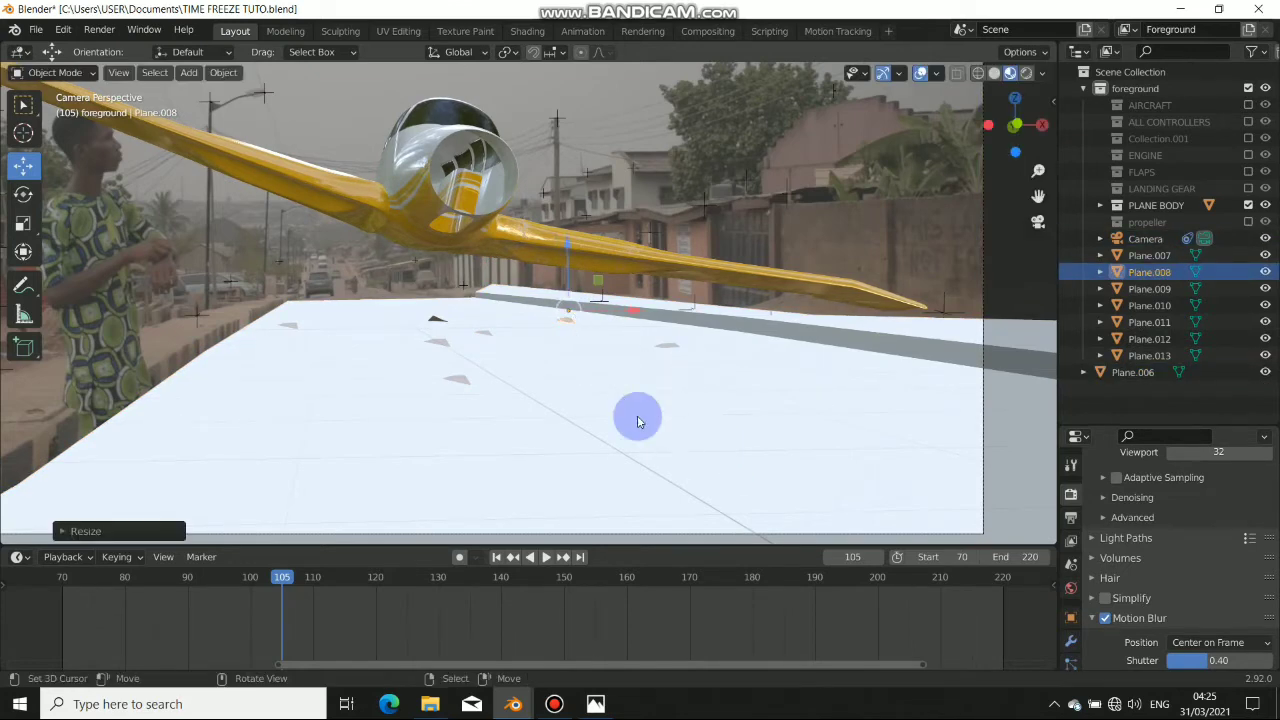
{"action": "right_click", "coordinate": [676, 347]}
{"action": "key", "text": "s"}
{"action": "left_click", "coordinate": [688, 385]}
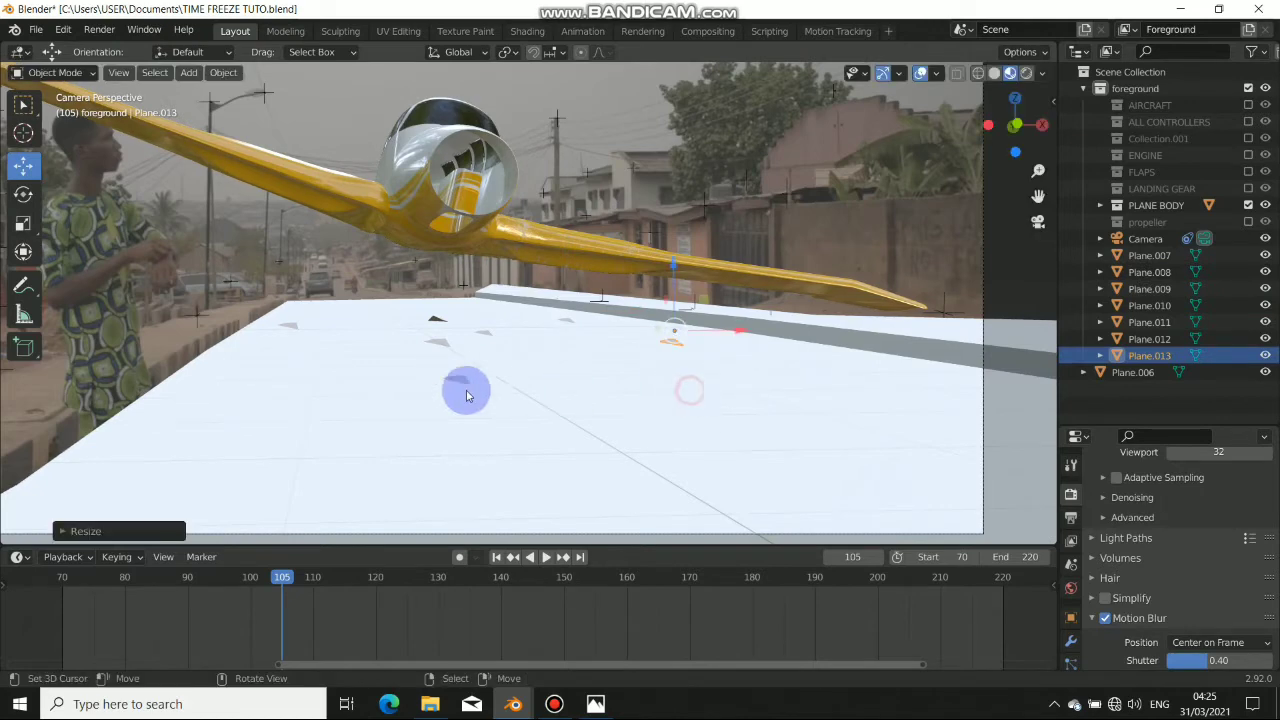
- Scale down shard Plane.011, shrink the dark original shard to about 0.9, and deselect everything
{"action": "right_click", "coordinate": [449, 352]}
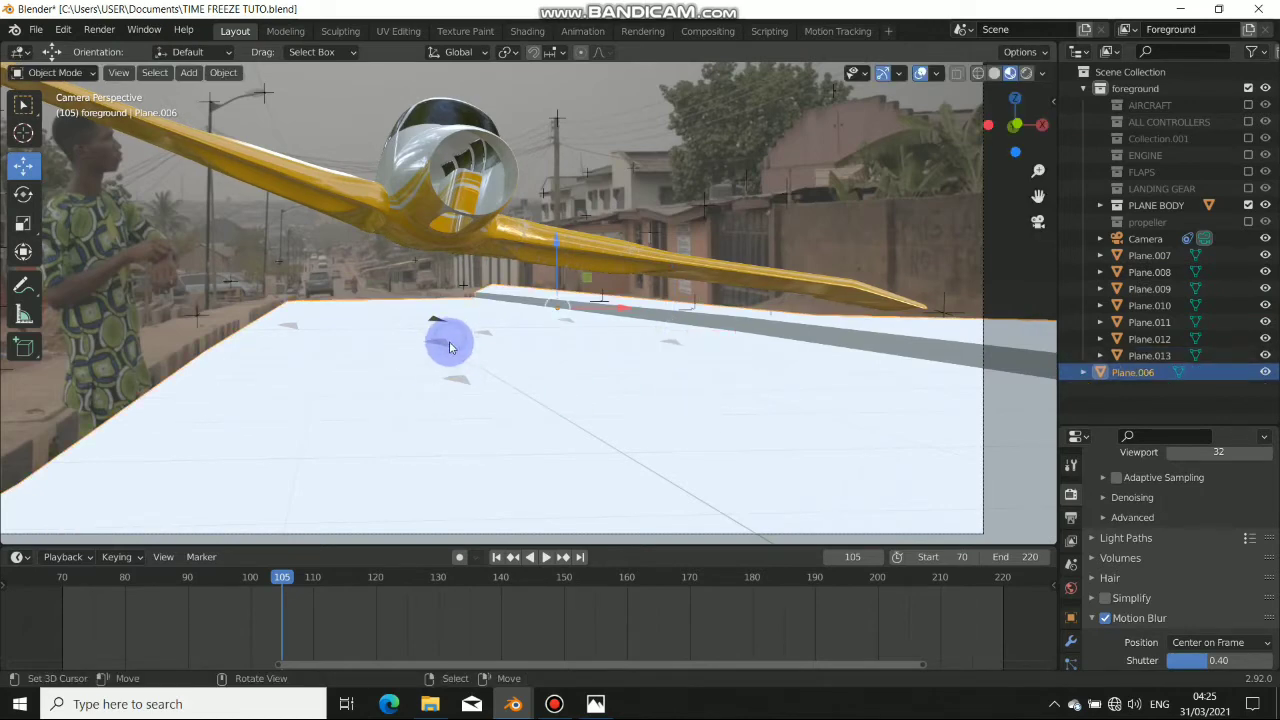
{"action": "right_click", "coordinate": [447, 349]}
{"action": "key", "text": "s"}
{"action": "left_click", "coordinate": [548, 437]}
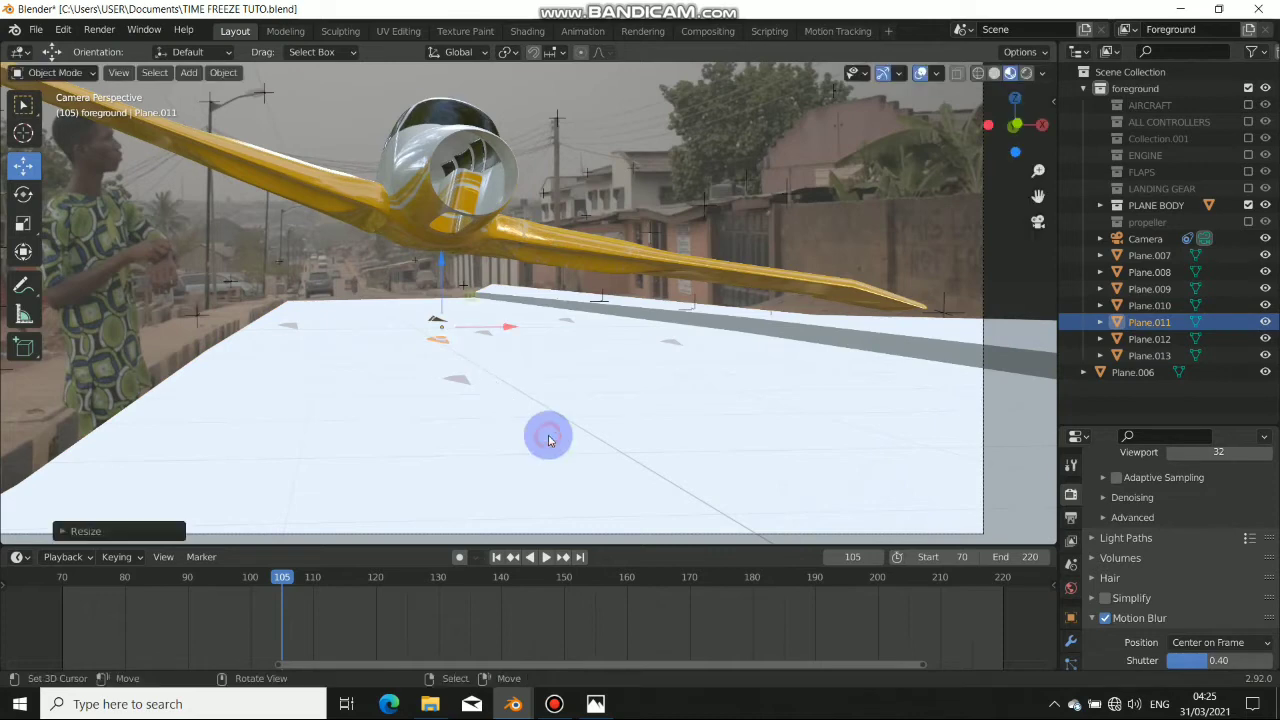
{"action": "right_click", "coordinate": [430, 319]}
{"action": "key", "text": "s"}
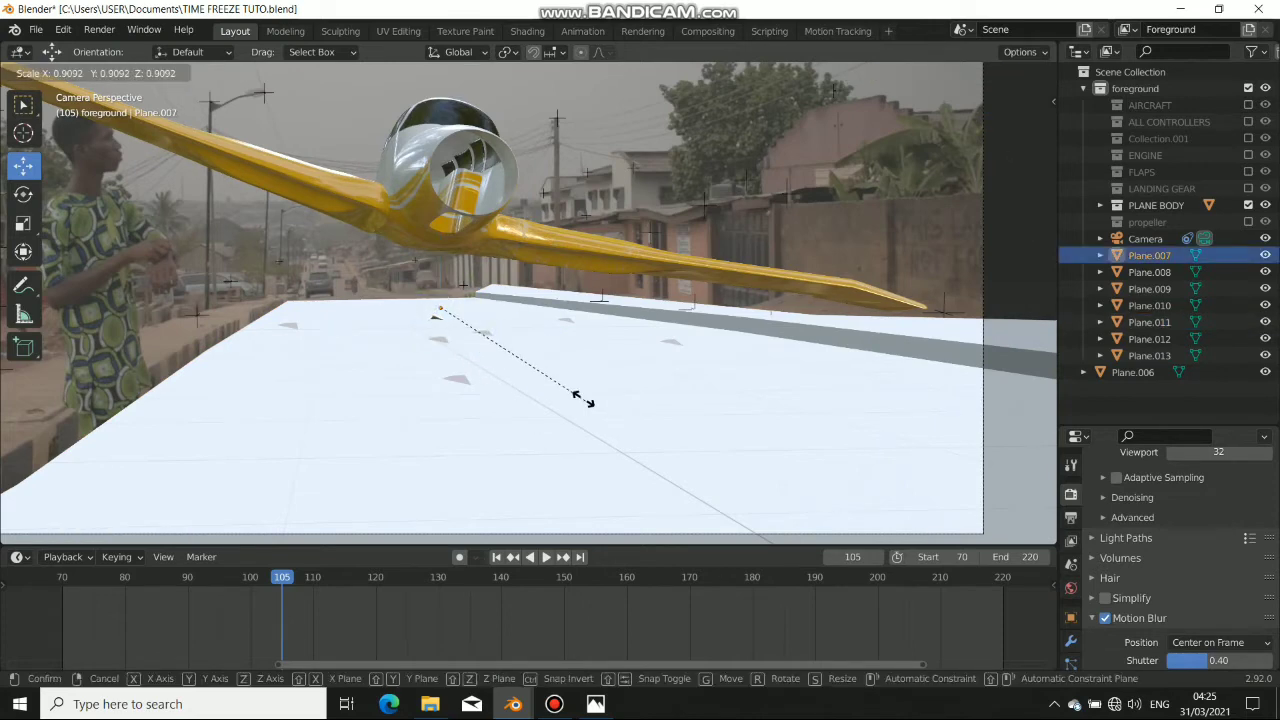
{"action": "left_click", "coordinate": [577, 394]}
{"action": "key", "text": "alt+a"}
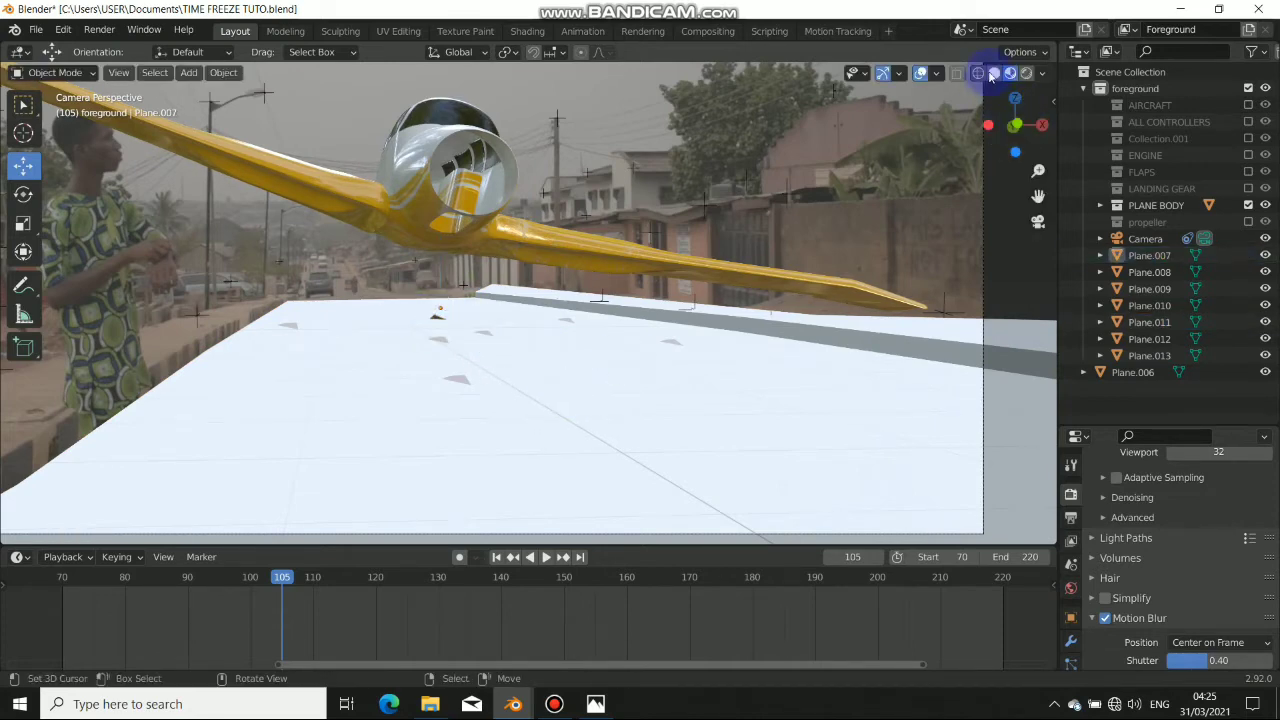
- Preview the scattered shards in rendered shading, from a free angle and through the camera
{"action": "left_click", "coordinate": [1025, 76]}
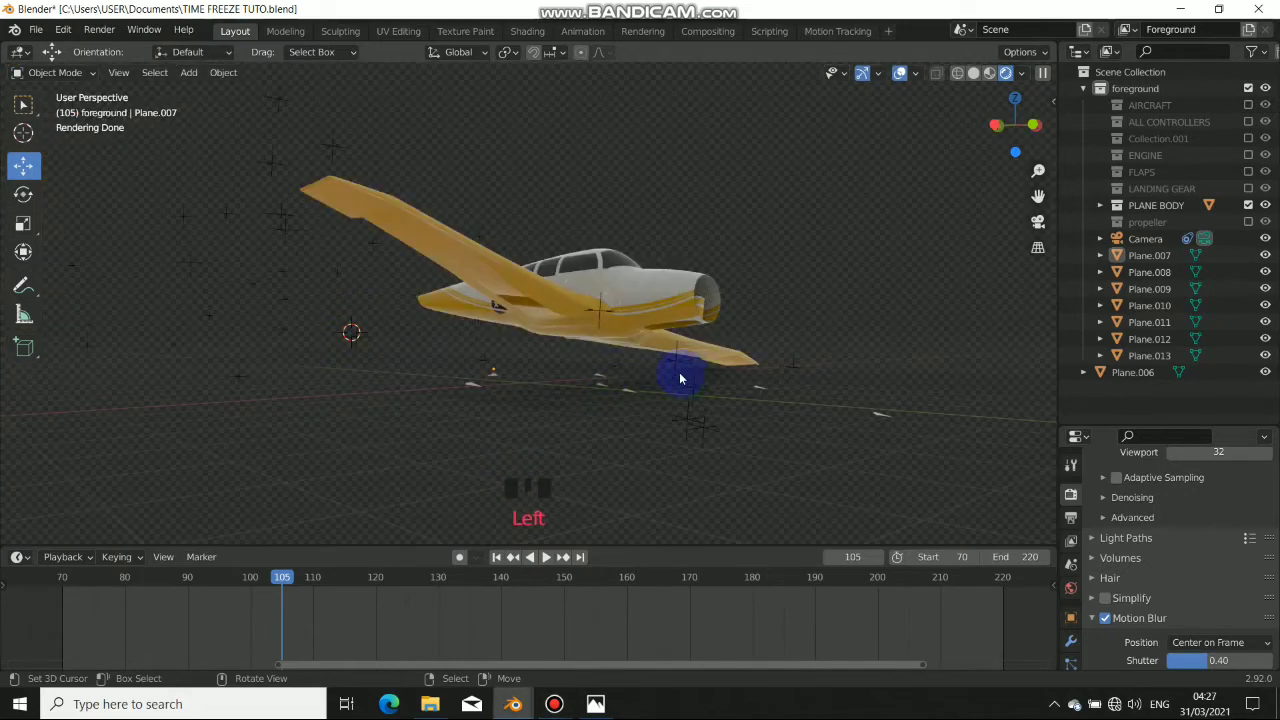
{"action": "middle_click_drag", "start_coordinate": [680, 378], "coordinate": [580, 363]}
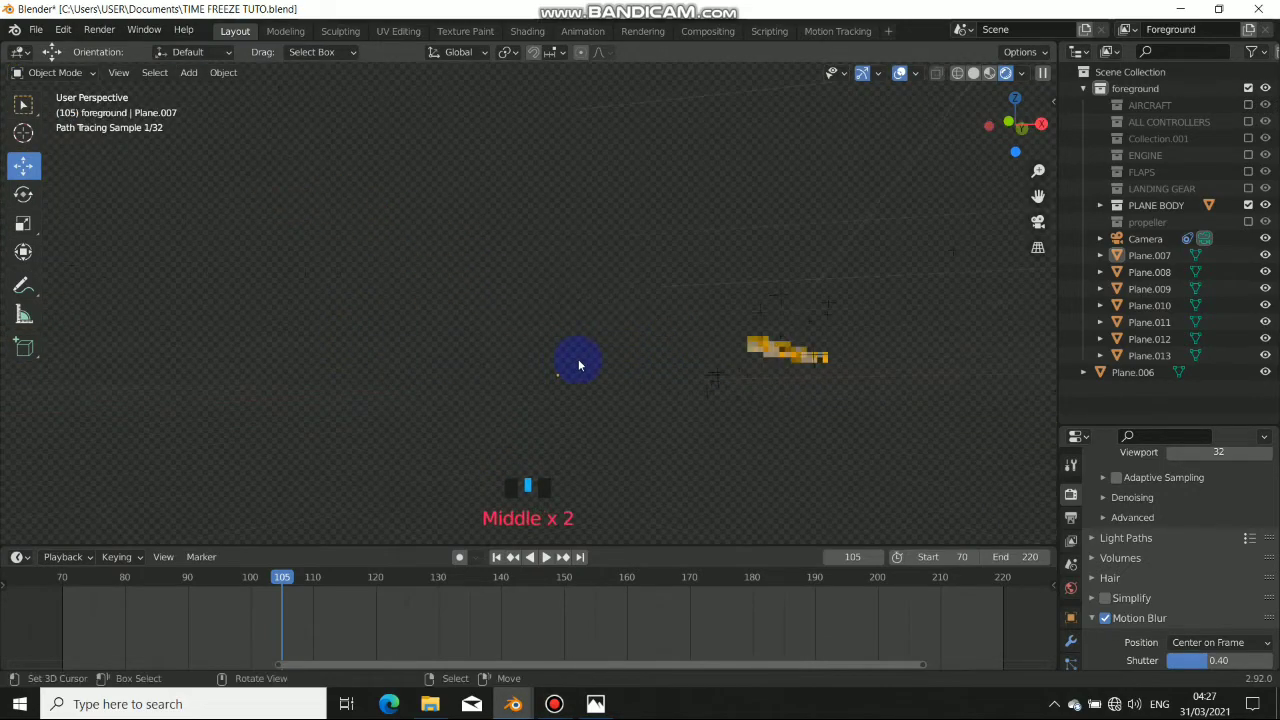
{"action": "key", "text": "KP_0"}
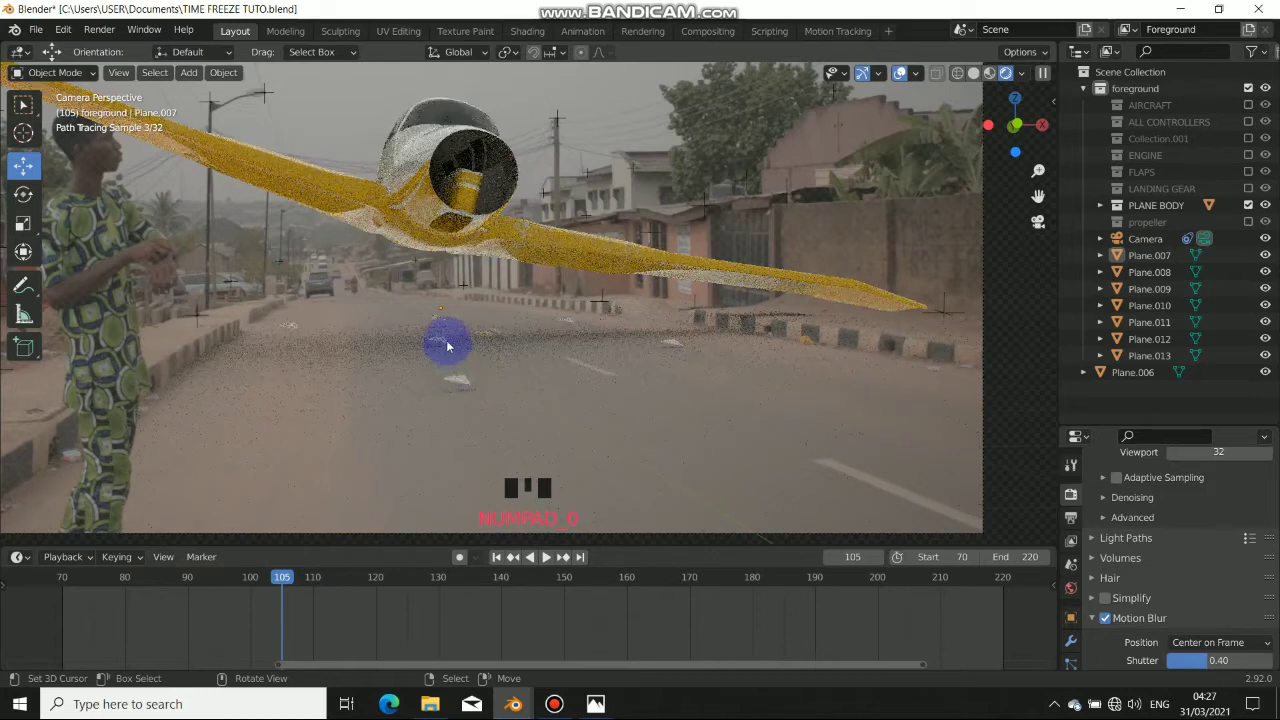
{"action": "left_click", "coordinate": [604, 406]}
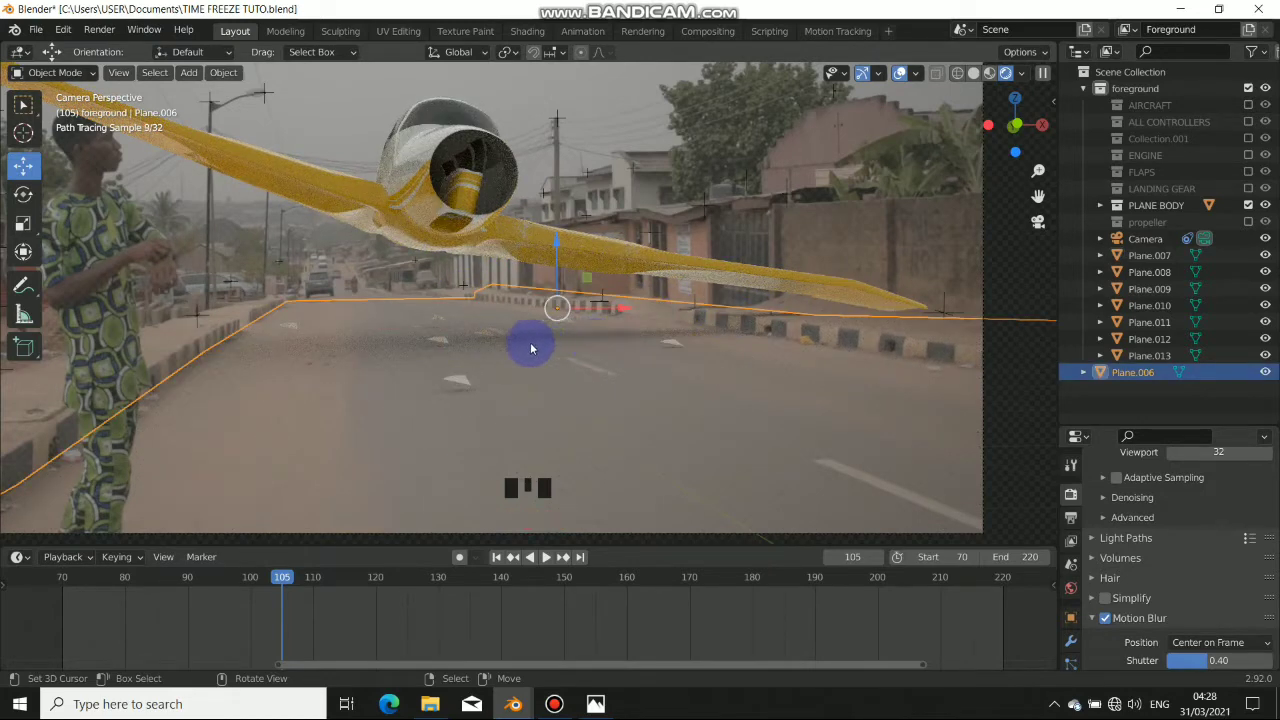
{"action": "key", "text": "alt+a"}
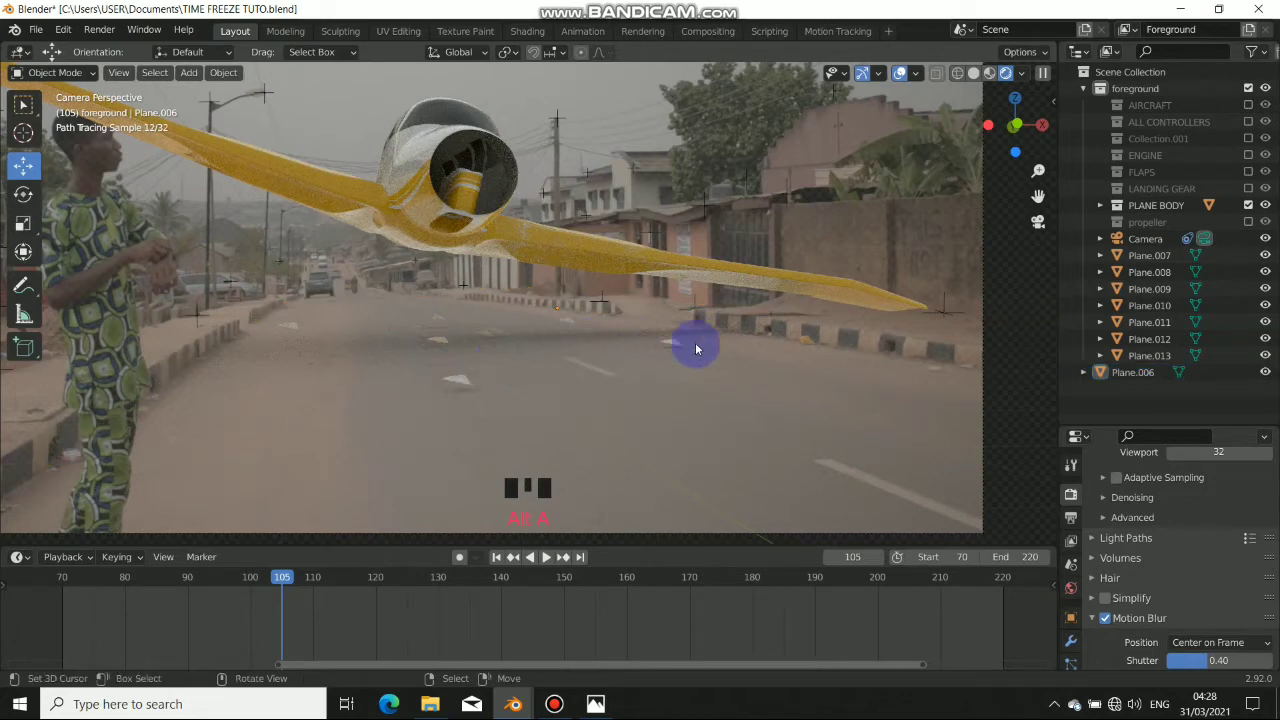
- Leave the rendered preview, select the shard closest to the camera, and display the scene in material preview shading
{"action": "left_click", "coordinate": [978, 74]}
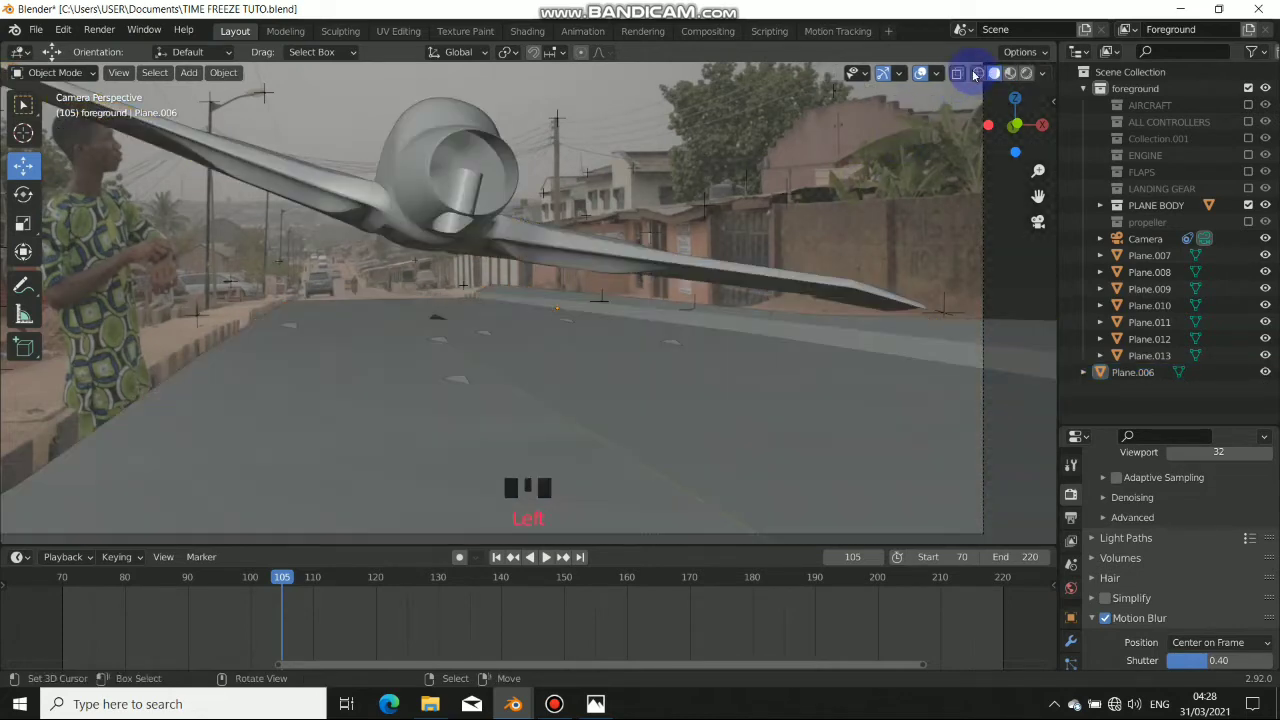
{"action": "left_click", "coordinate": [466, 373]}
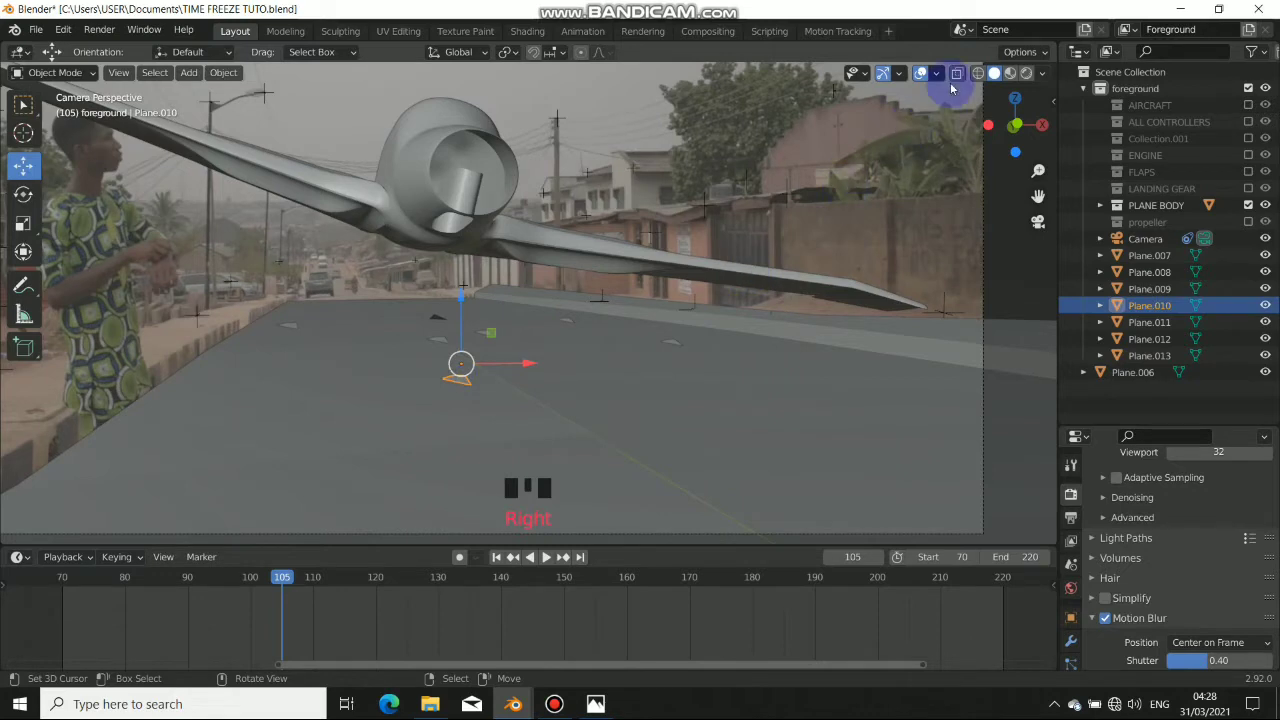
{"action": "left_click", "coordinate": [1010, 73]}
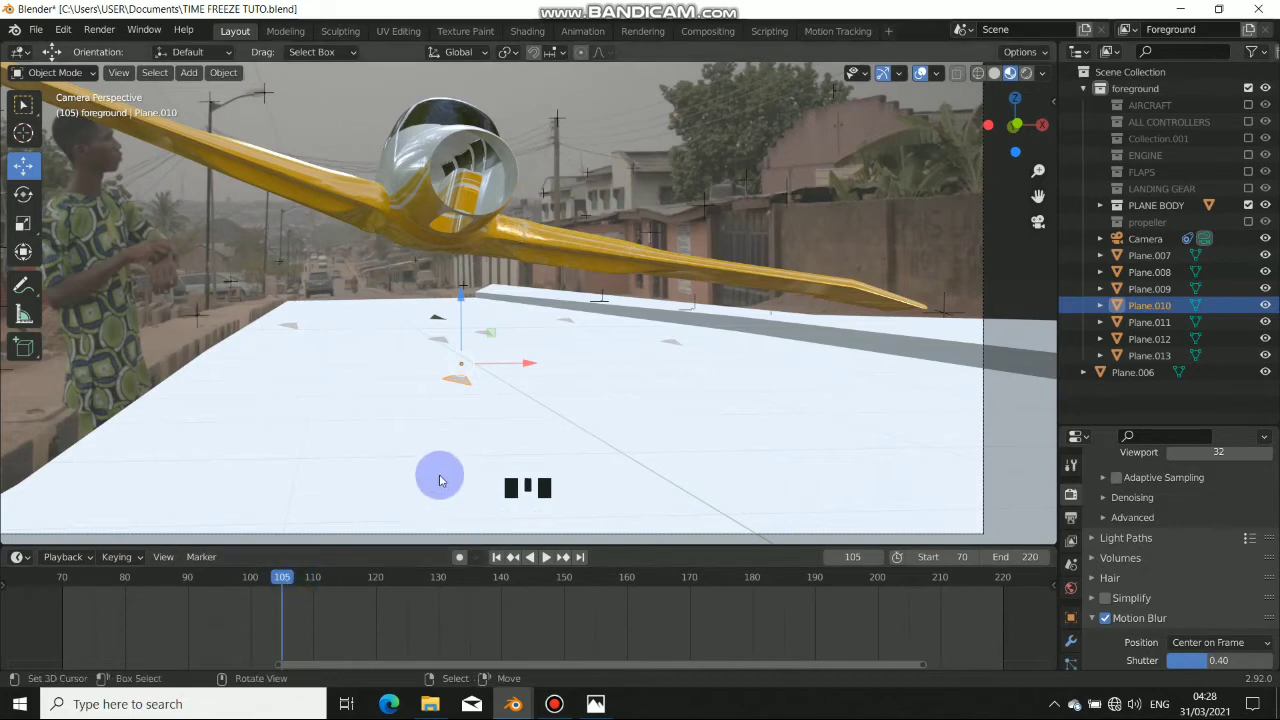
- Set the current frame to 102 with the shard closest to the camera selected, and check its placement
{"action": "left_click_drag", "start_coordinate": [287, 580], "coordinate": [265, 626]}
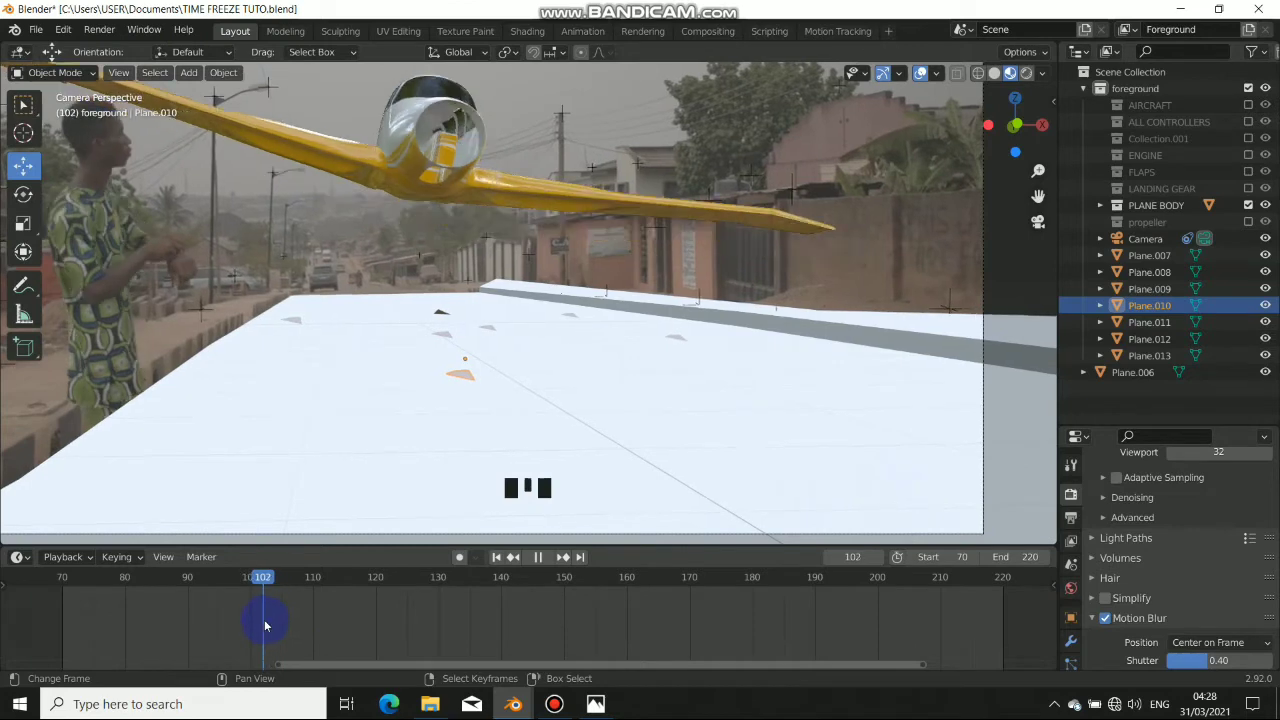
{"action": "left_click", "coordinate": [461, 377]}
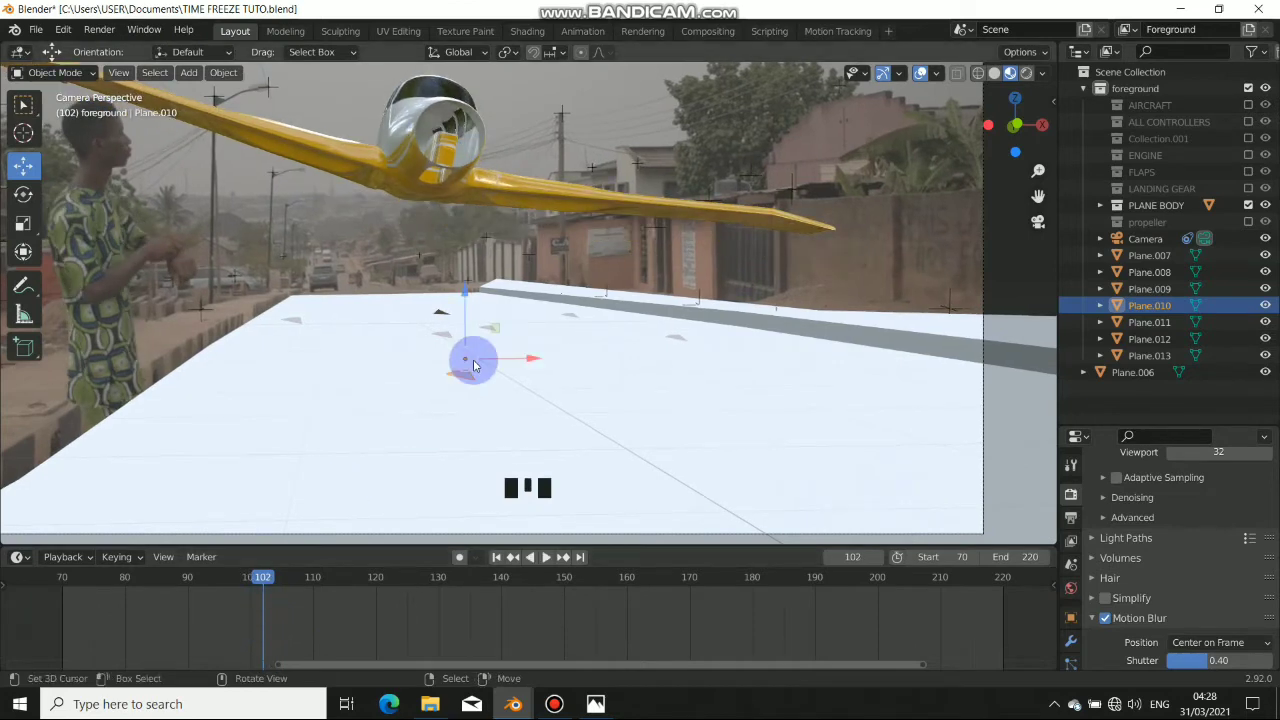
{"action": "middle_click_drag", "start_coordinate": [434, 409], "coordinate": [605, 447]}
{"action": "key", "text": "KP_0"}
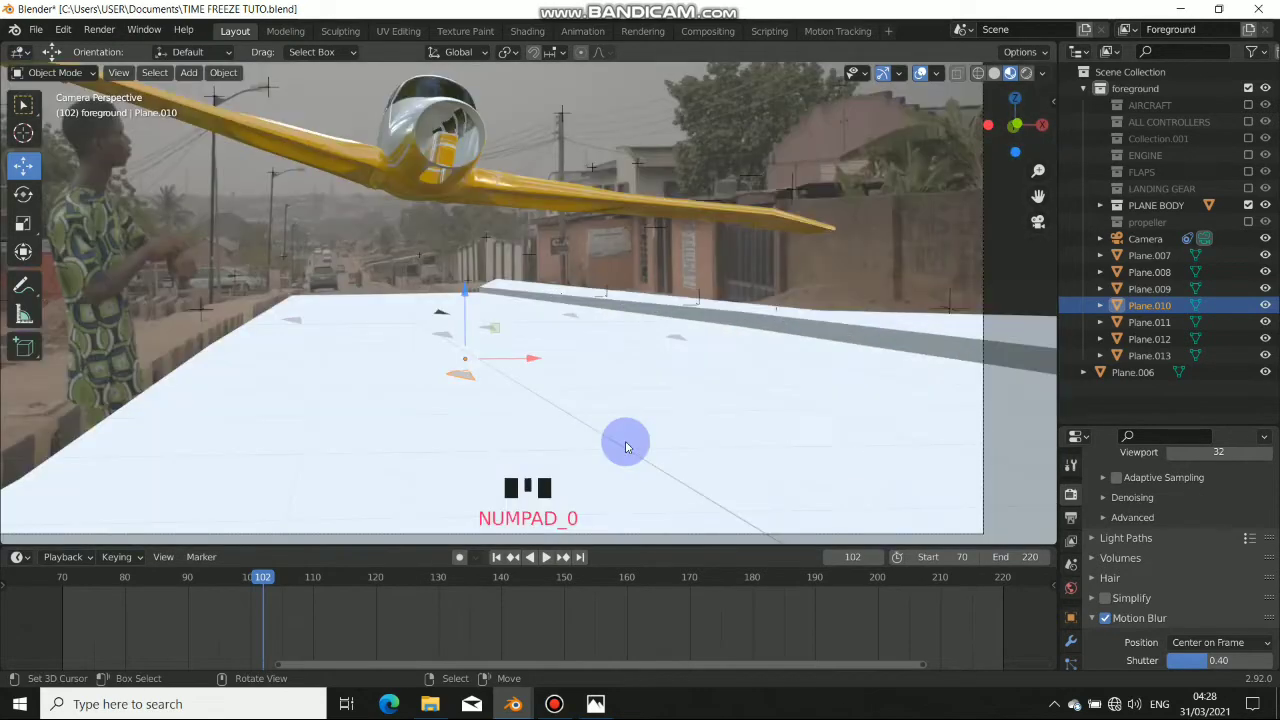
- Enable automatic keyframing and key the position of the dark shard Plane.007 on the ground at frame 103
{"action": "right_click", "coordinate": [441, 319]}
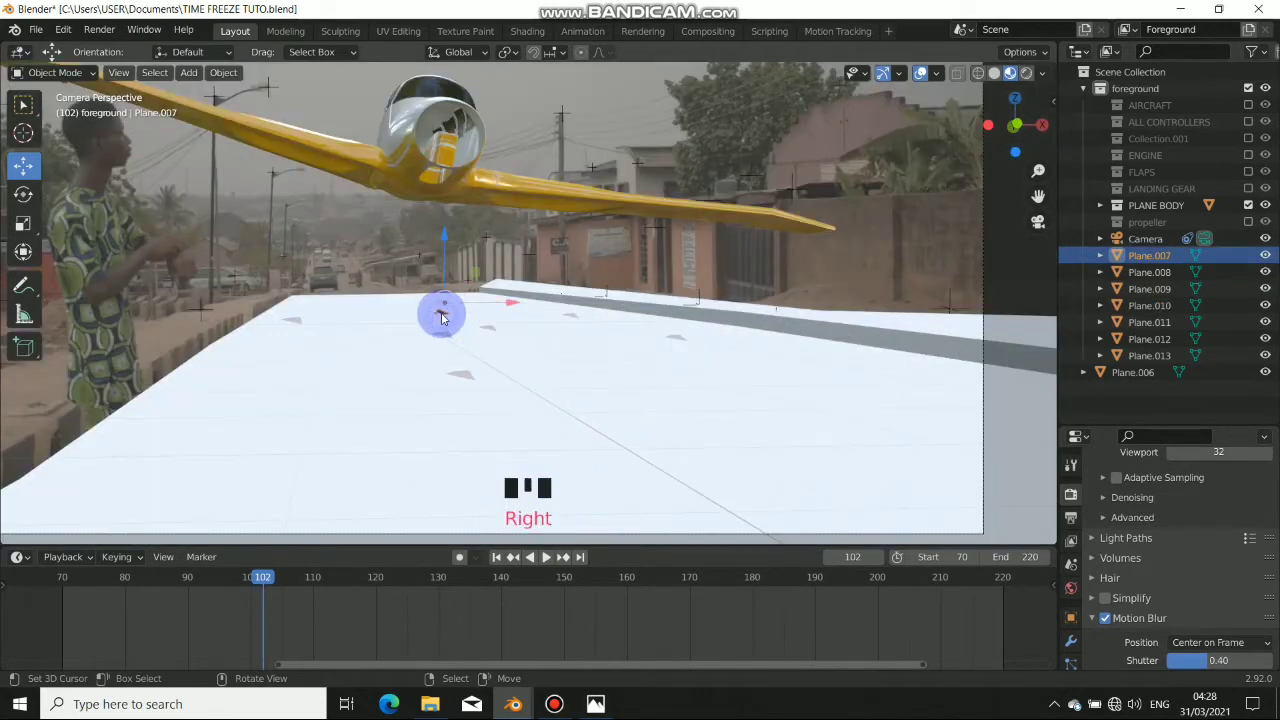
{"action": "mouse_move", "coordinate": [254, 603]}
{"action": "left_mouse_down"}
{"action": "mouse_move", "coordinate": [232, 595]}
{"action": "mouse_move", "coordinate": [251, 600]}
{"action": "left_mouse_up"}
{"action": "middle_click_drag", "start_coordinate": [470, 345], "coordinate": [680, 377]}
{"action": "key", "text": "KP_0"}
{"action": "left_click_drag", "start_coordinate": [255, 597], "coordinate": [269, 593]}
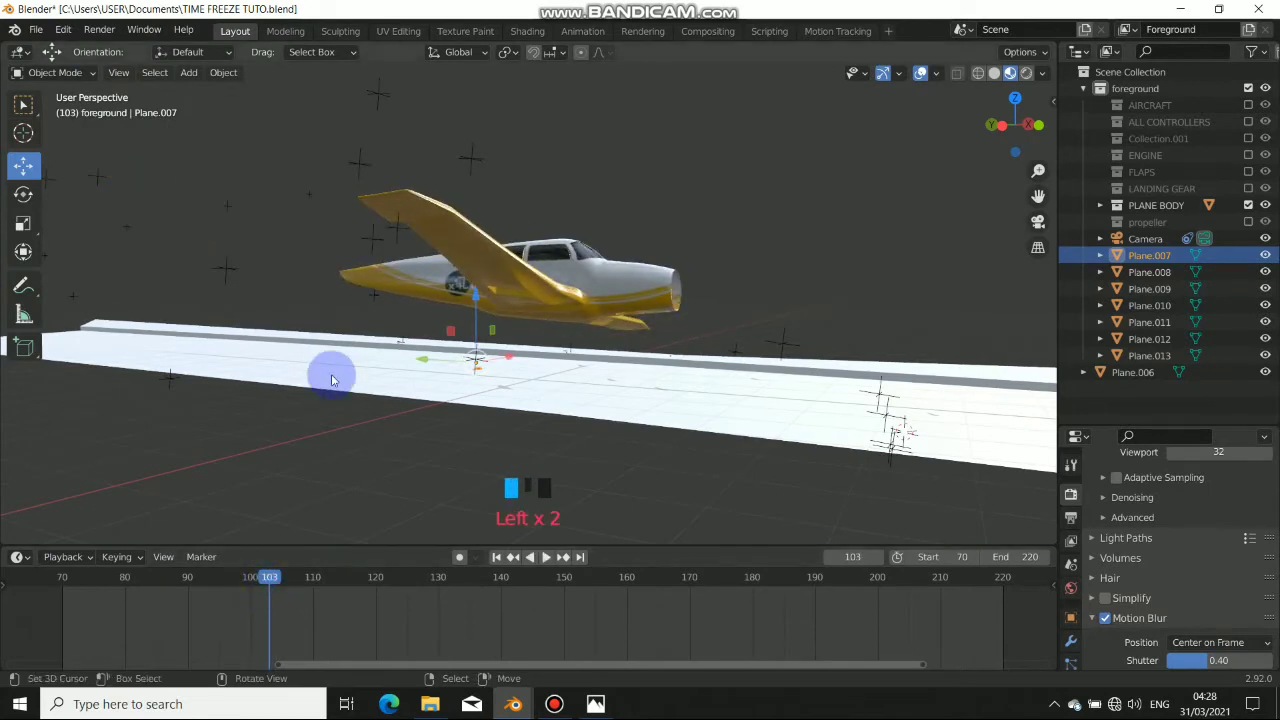
{"action": "key", "text": "KP_0"}
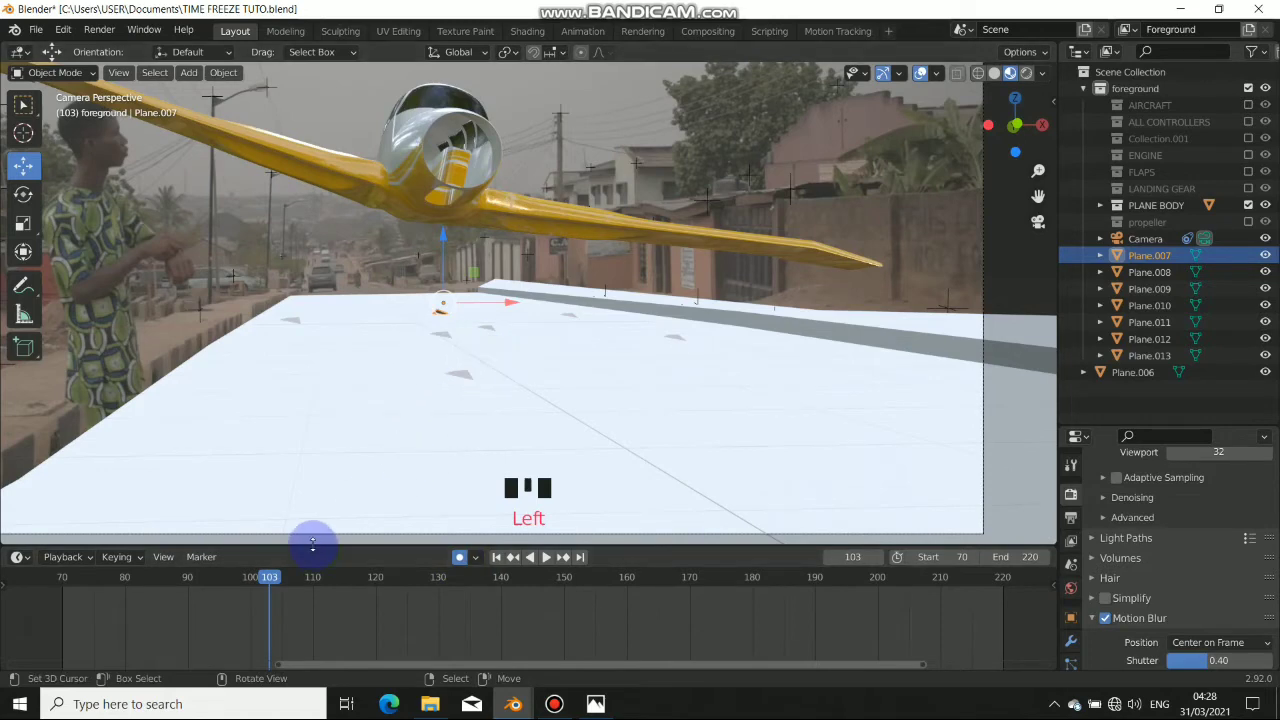
{"action": "left_click", "coordinate": [354, 426]}
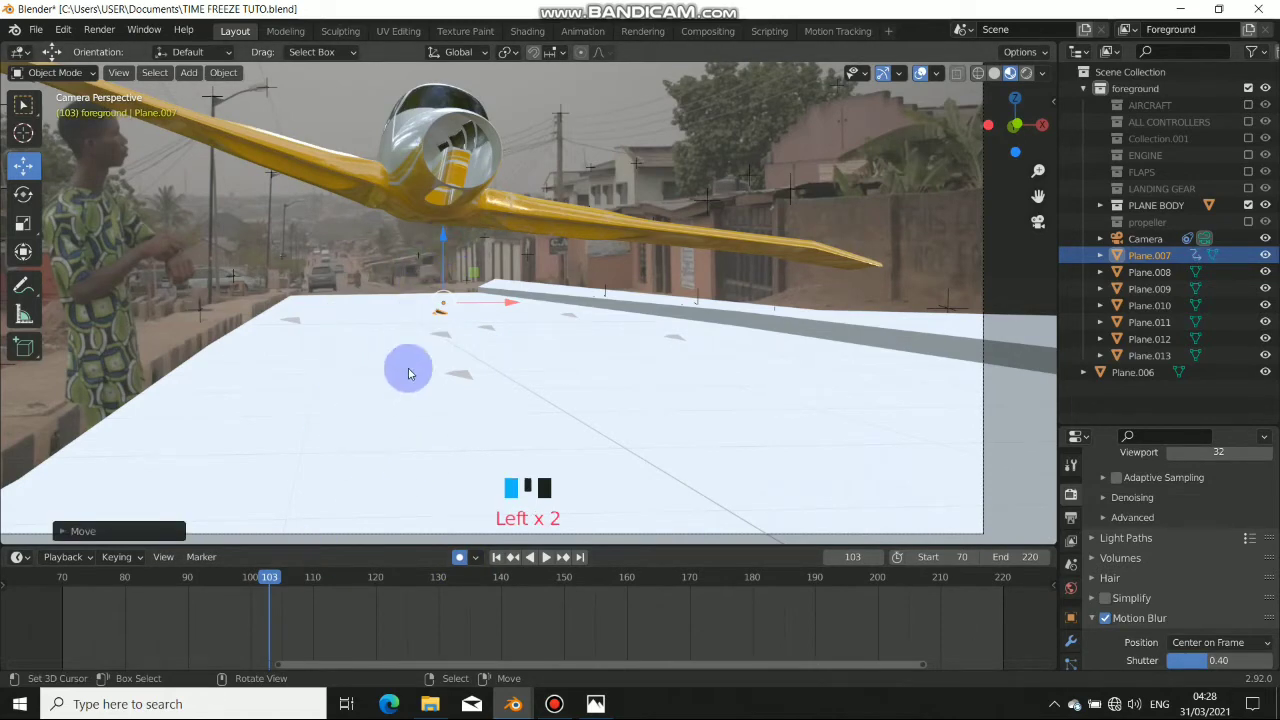
{"action": "middle_click_drag", "start_coordinate": [370, 614], "coordinate": [375, 656]}
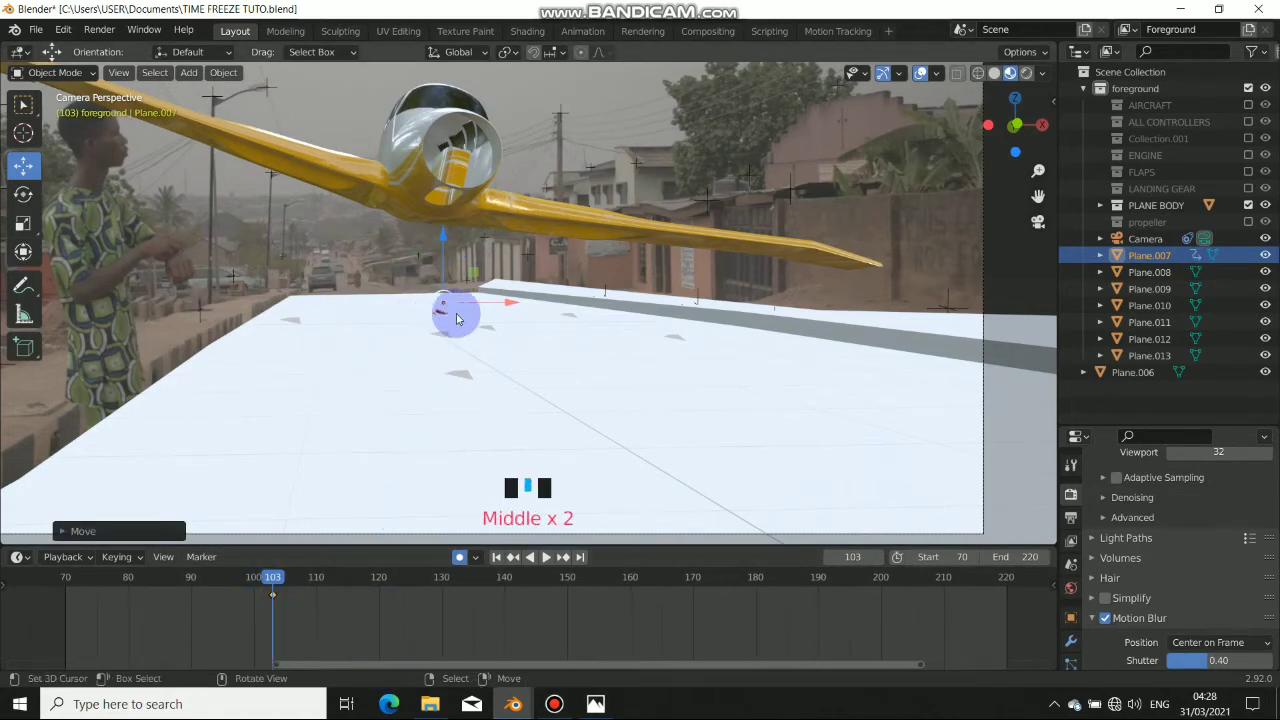
- At frame 105, raise shard Plane.007 off the ground and rotate it to key its lifted pose
{"action": "key", "text": "Right"}
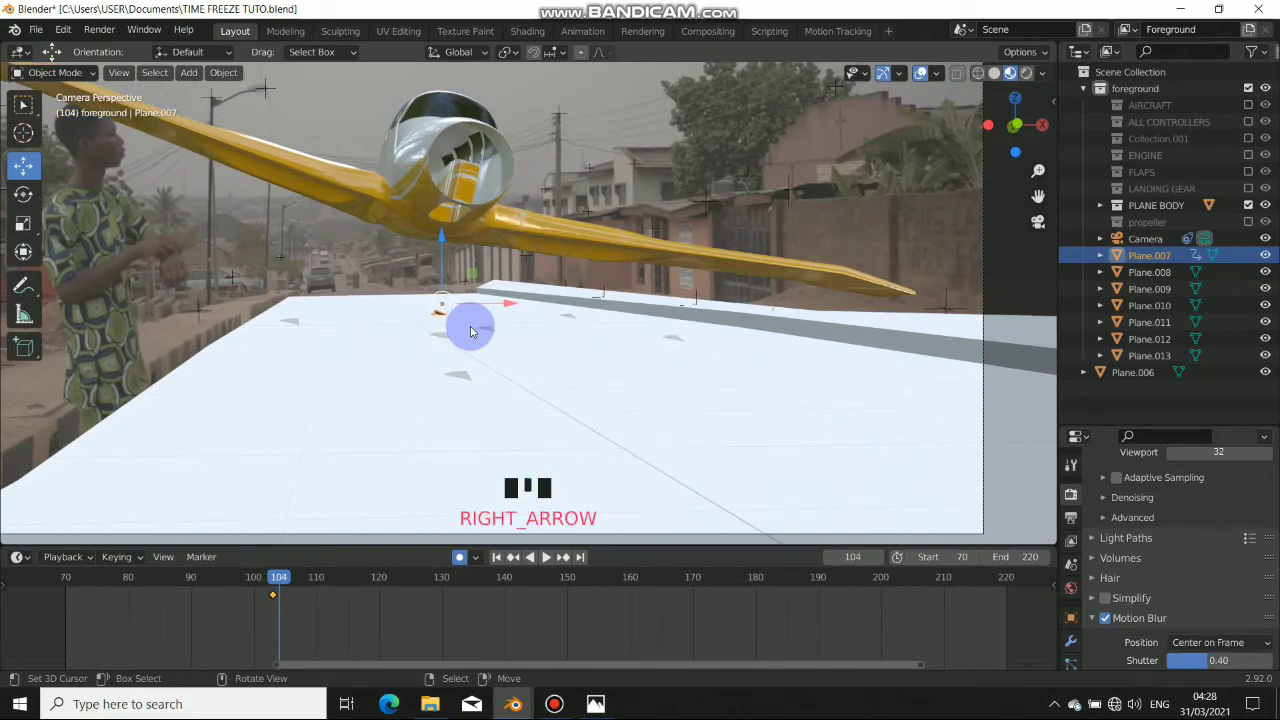
{"action": "key", "text": "Right"}
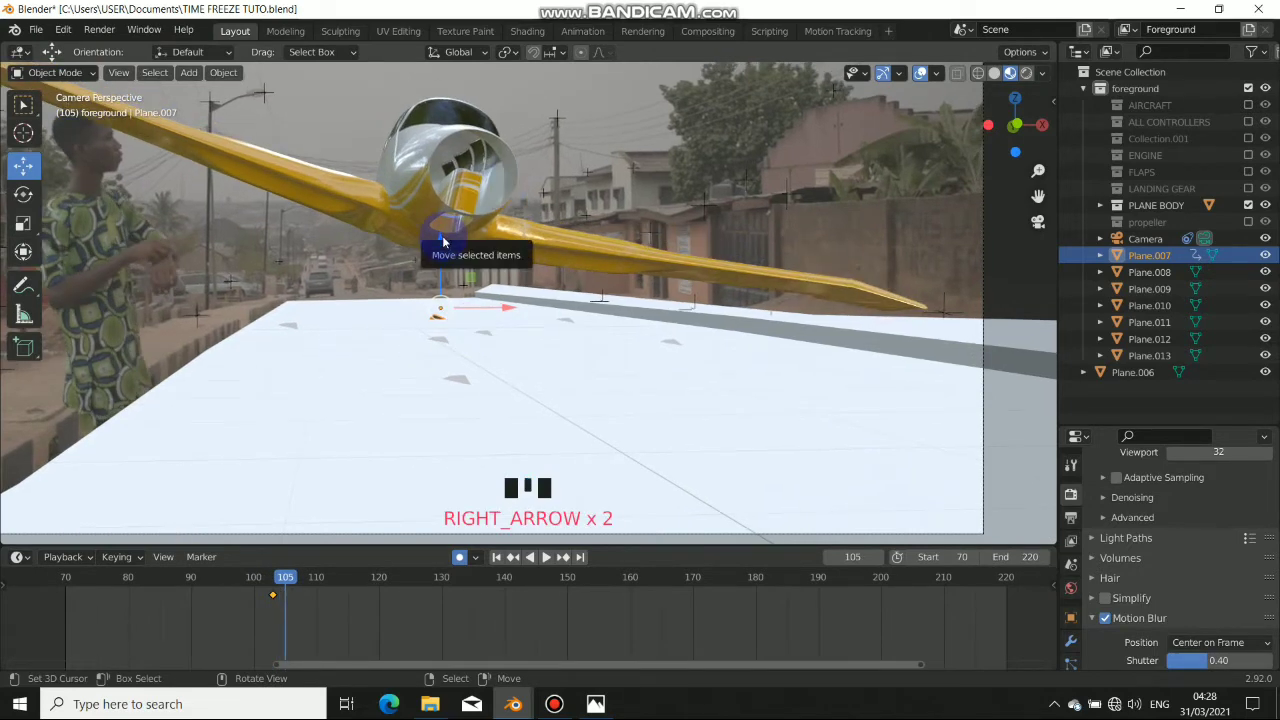
{"action": "left_click_drag", "start_coordinate": [443, 242], "coordinate": [446, 224]}
{"action": "key", "text": "r"}
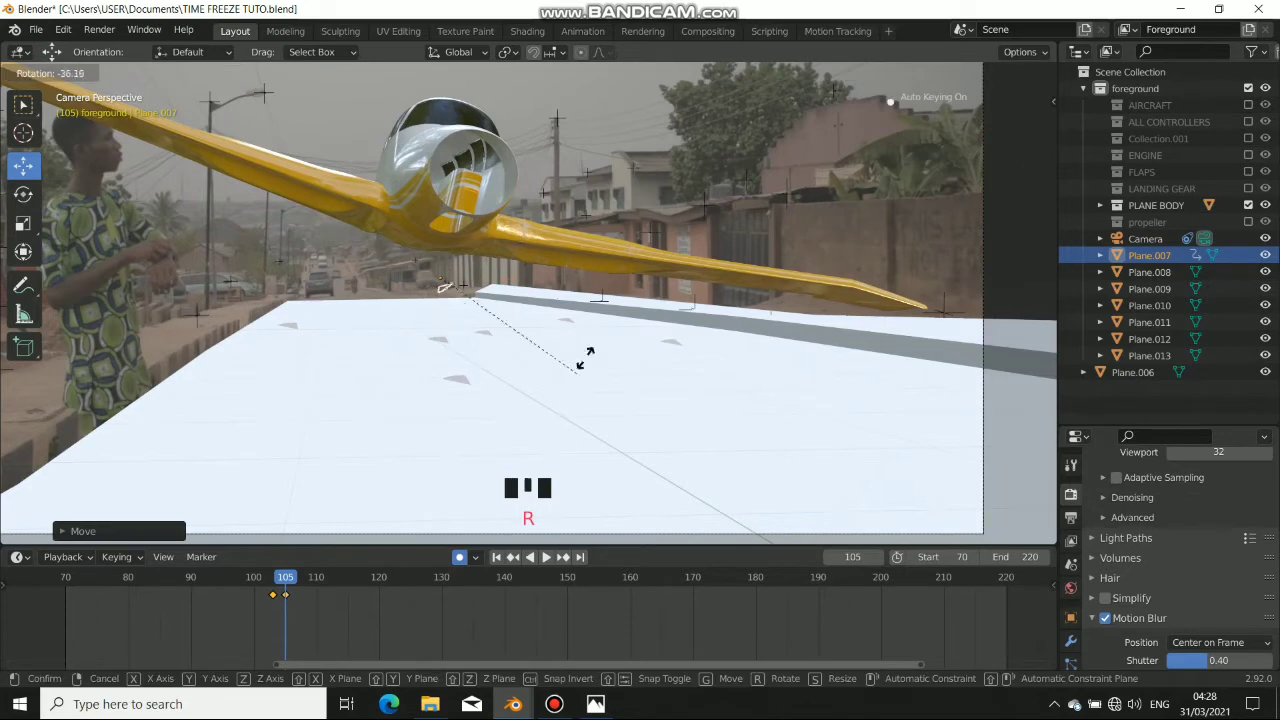
{"action": "left_click", "coordinate": [604, 289]}
- Play the animation through the camera to check the lift-off of shard Plane.007, and return to frame 103
{"action": "left_click", "coordinate": [529, 557]}
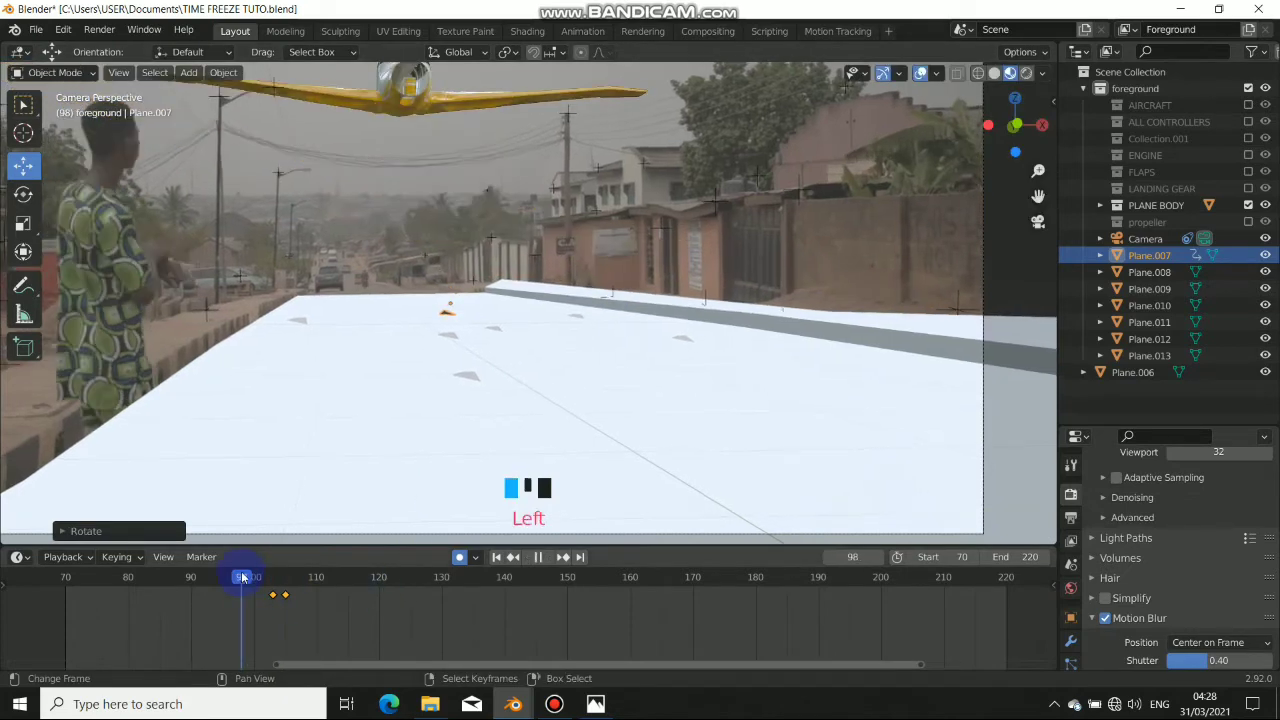
{"action": "left_click", "coordinate": [549, 557]}
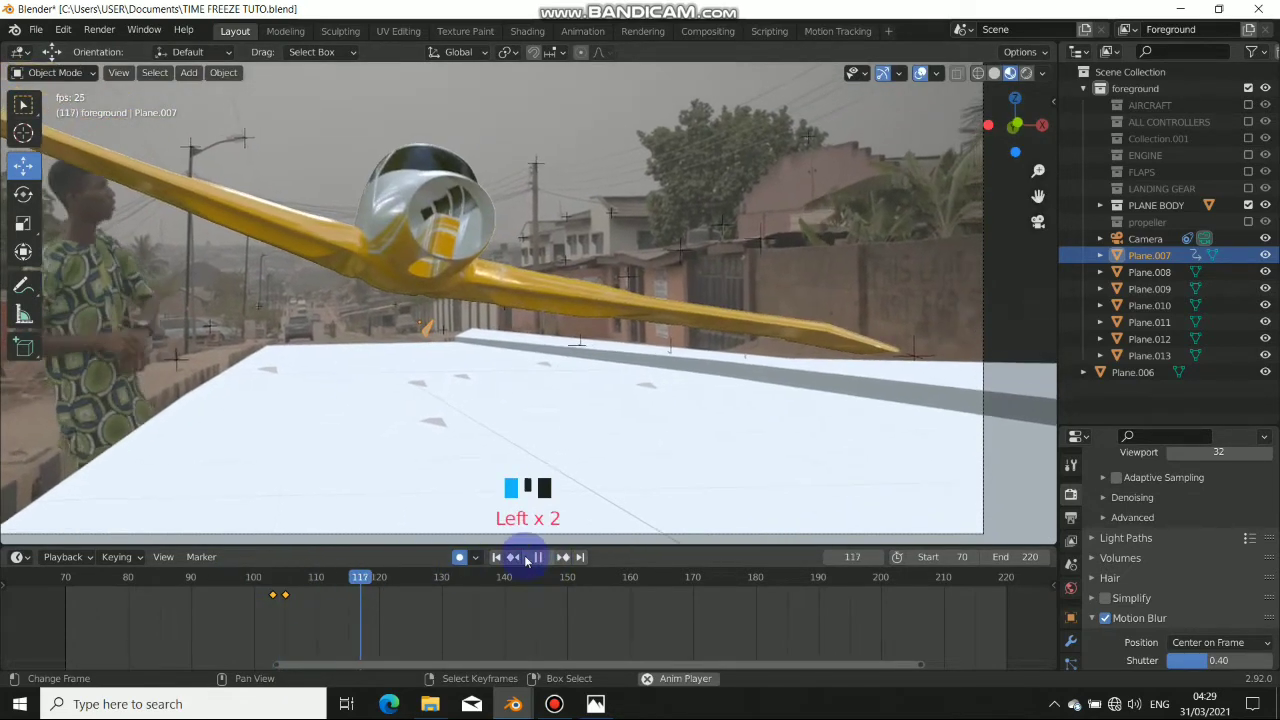
{"action": "left_click", "coordinate": [515, 557]}
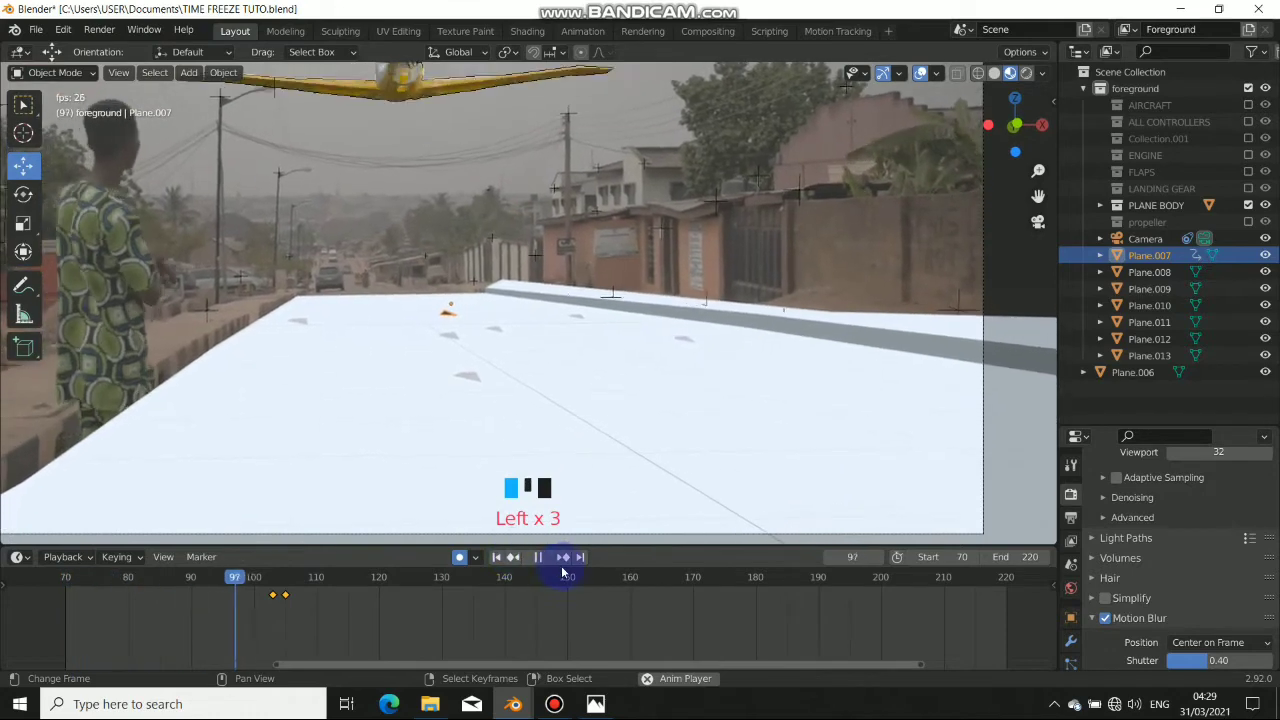
{"action": "left_click", "coordinate": [535, 558]}
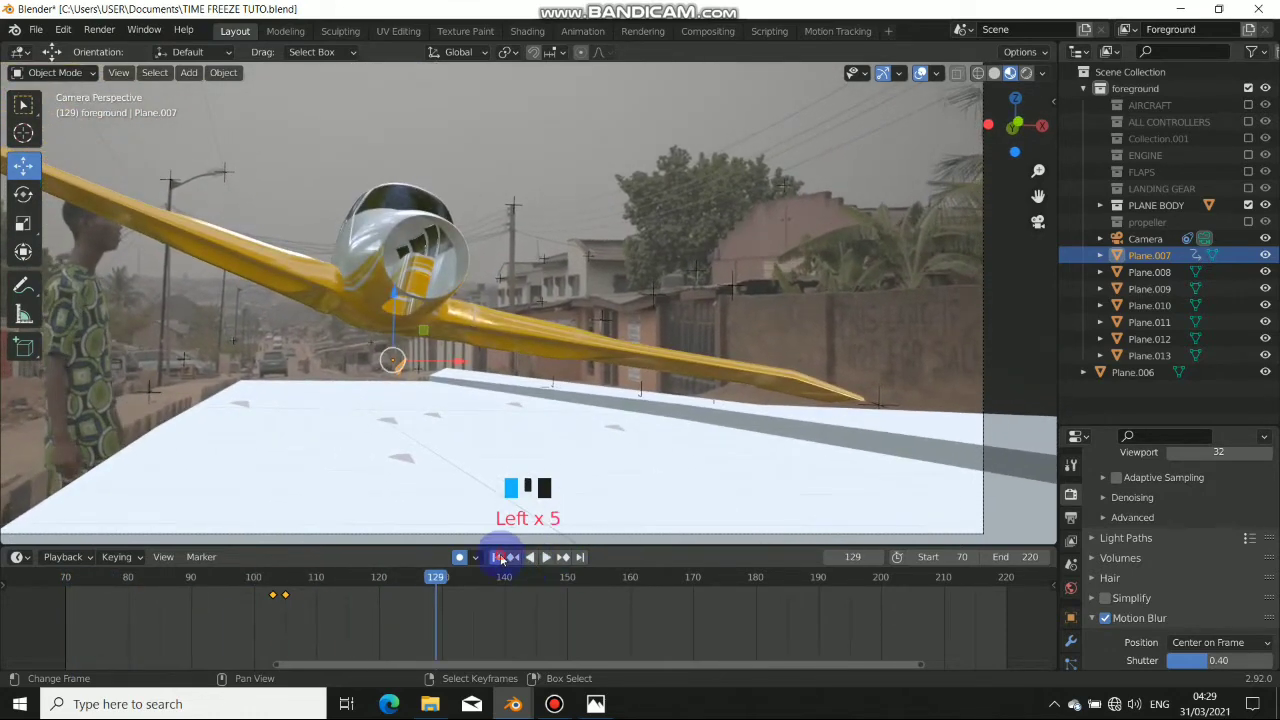
{"action": "left_click", "coordinate": [500, 559]}
{"action": "left_click", "coordinate": [278, 608]}
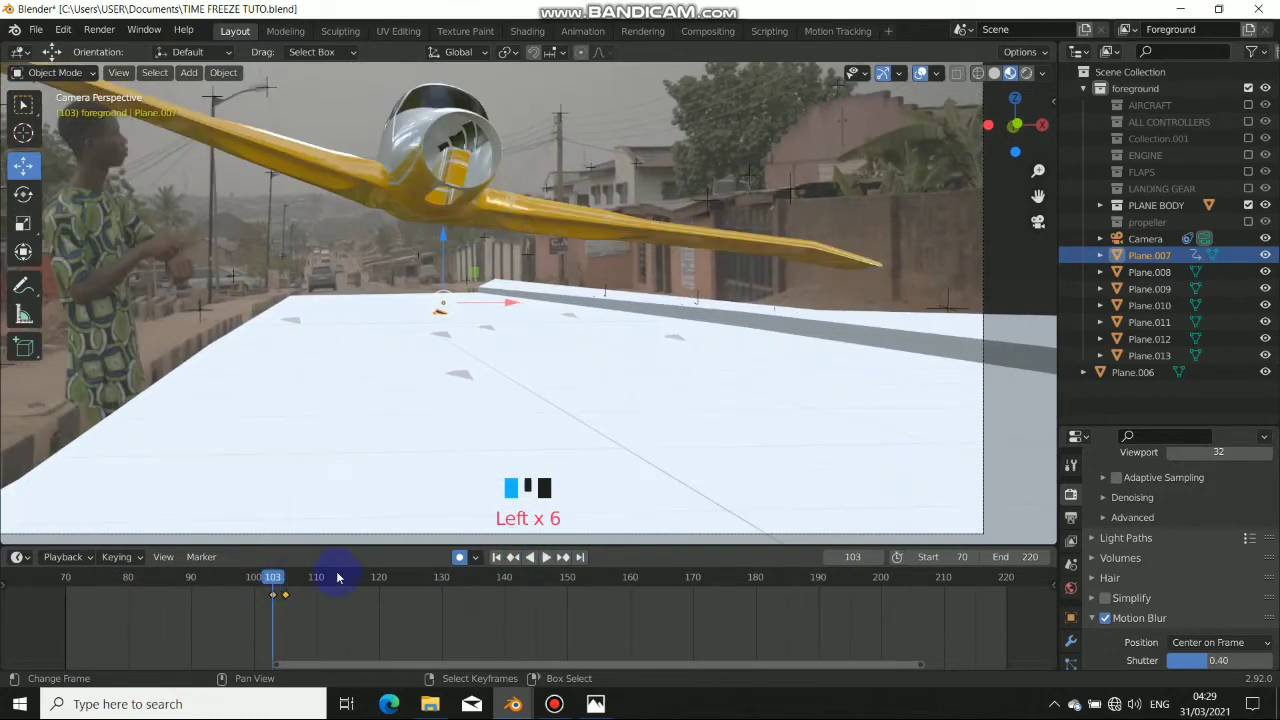
- From a side angle, examine frames 103 to 105 to compare the shards' positions with the passing aircraft
{"action": "right_click", "coordinate": [402, 345]}
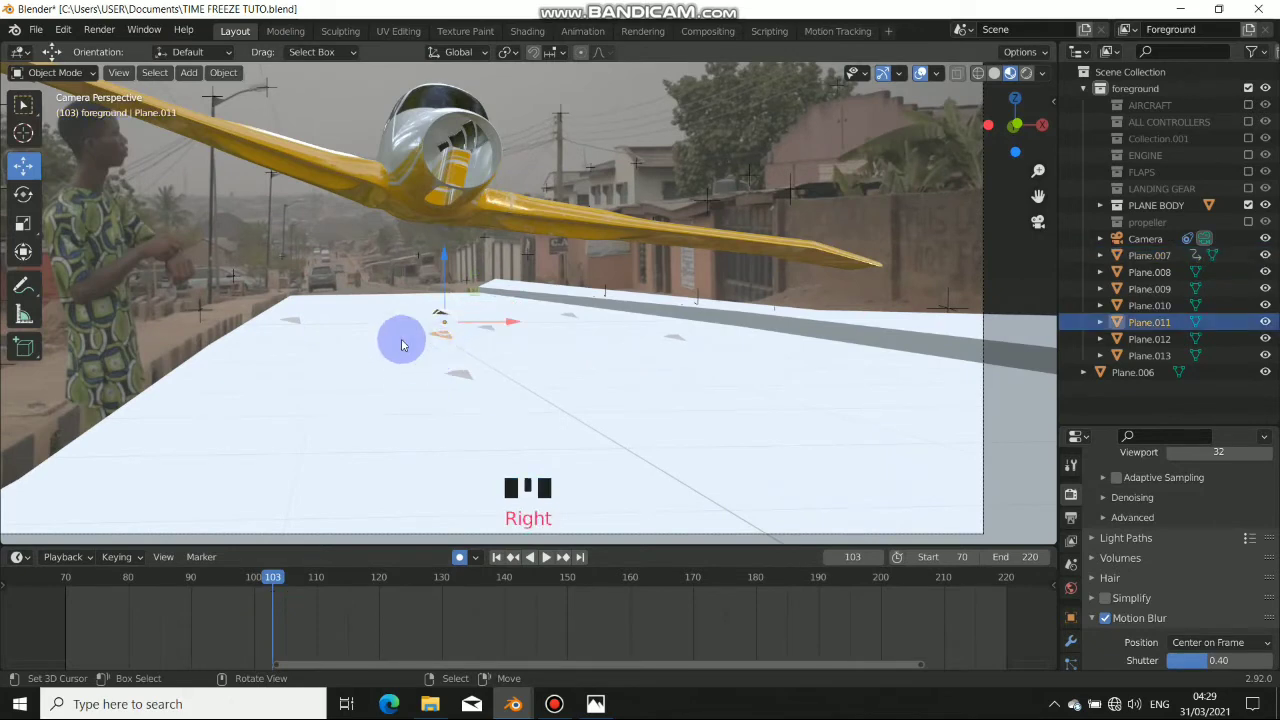
{"action": "middle_click_drag", "start_coordinate": [402, 345], "coordinate": [437, 363]}
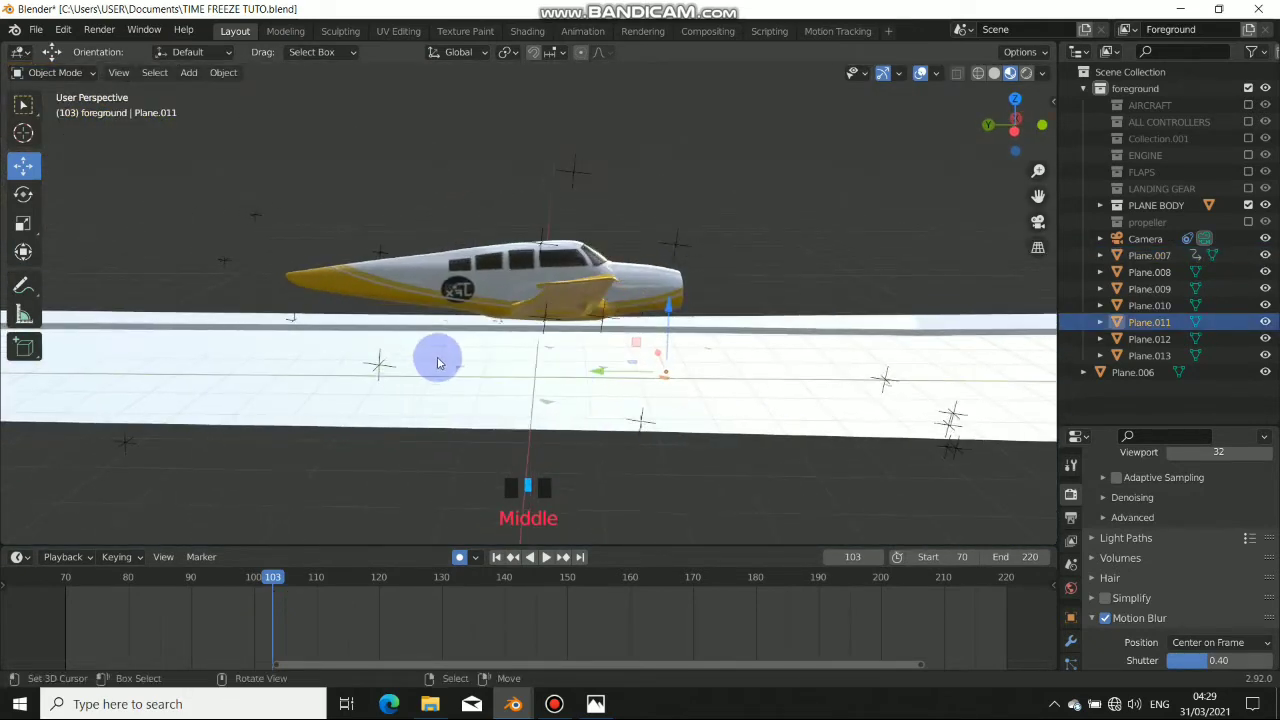
{"action": "left_click", "coordinate": [285, 577]}
{"action": "right_click", "coordinate": [607, 367]}
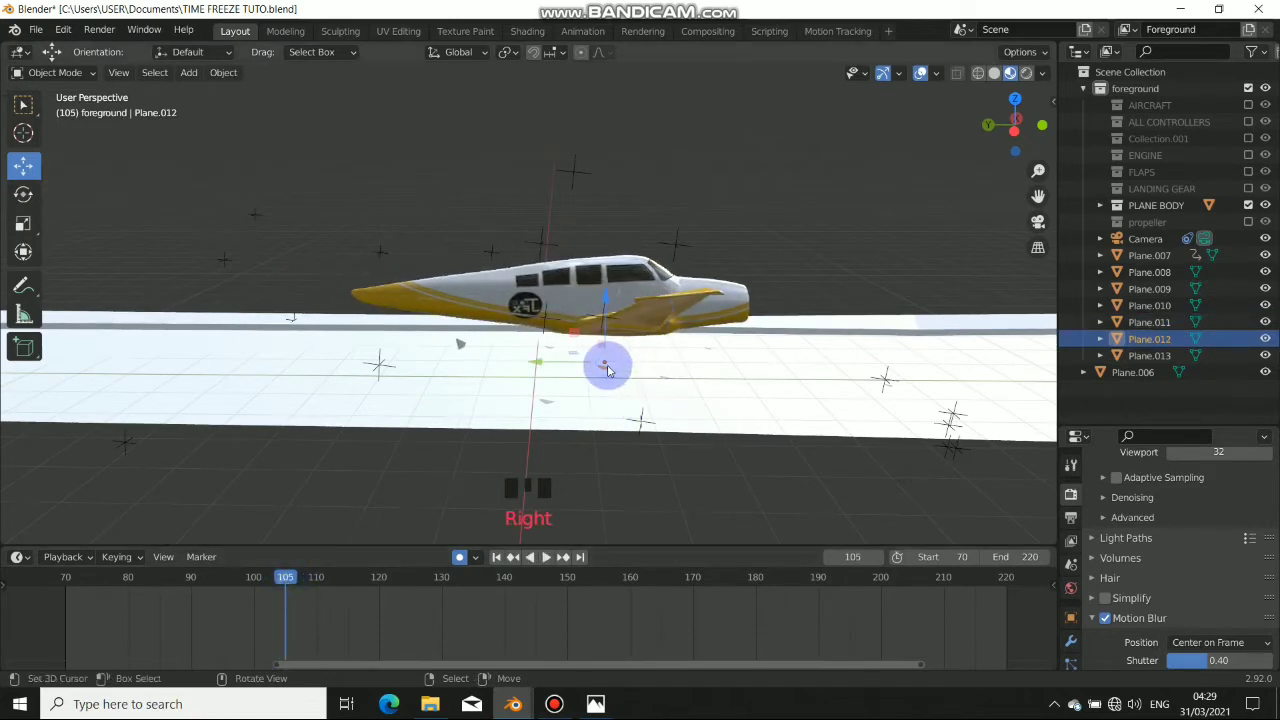
{"action": "mouse_move", "coordinate": [285, 577]}
{"action": "left_mouse_down"}
{"action": "mouse_move", "coordinate": [262, 585]}
{"action": "mouse_move", "coordinate": [287, 585]}
{"action": "mouse_move", "coordinate": [280, 601]}
{"action": "left_mouse_up"}
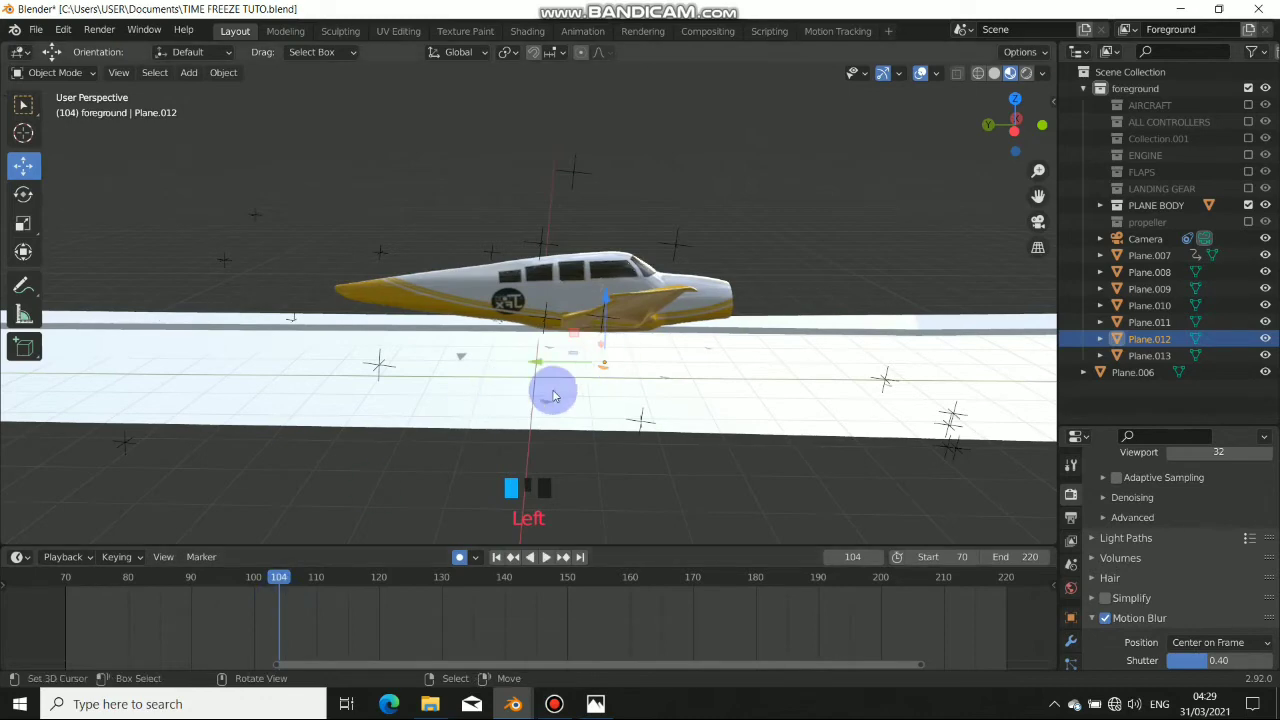
{"action": "right_click", "coordinate": [460, 363]}
{"action": "key", "text": "Left"}
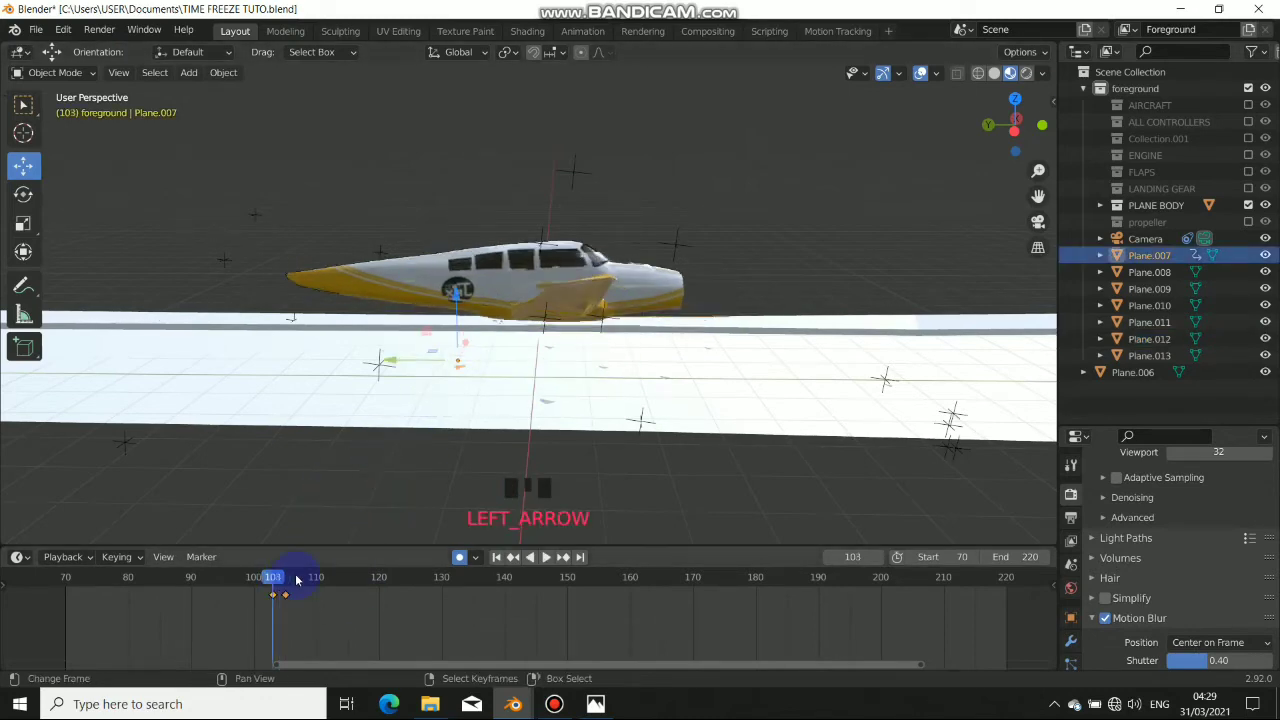
{"action": "key", "text": "Right"}
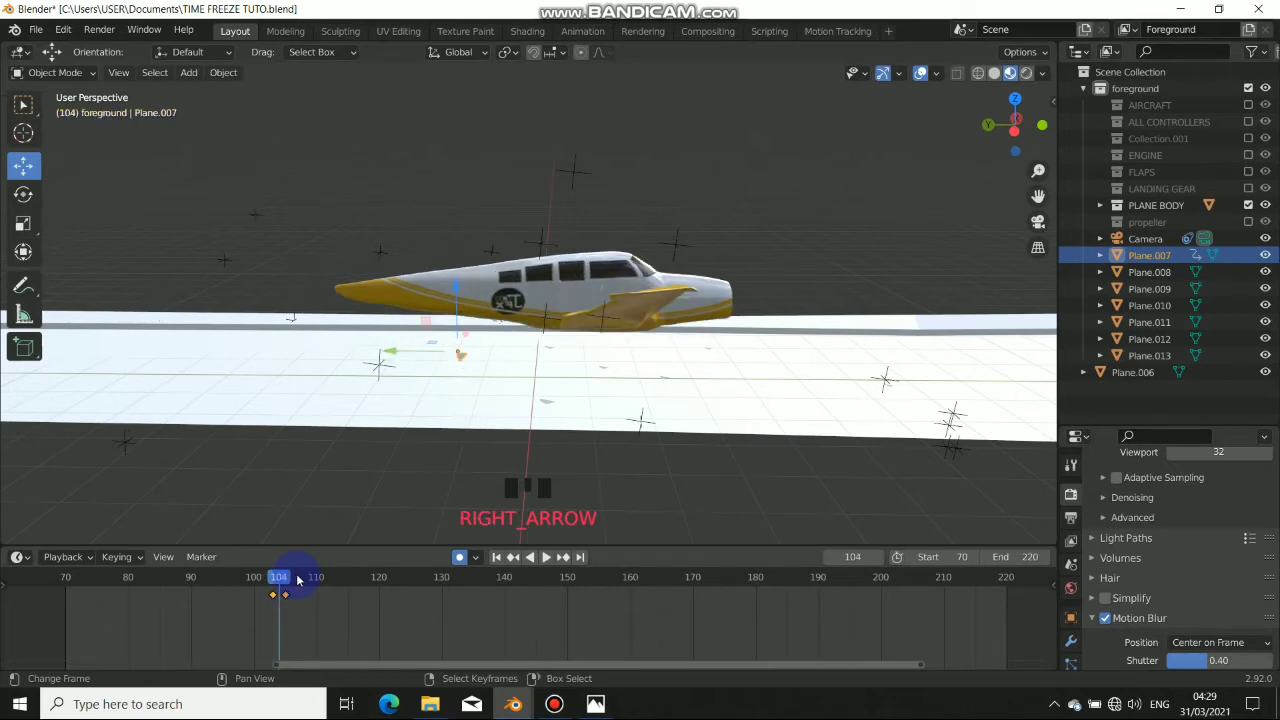
- Select shard Plane.012 beneath the aircraft and key its ground position at frame 104
{"action": "right_click", "coordinate": [606, 370]}
{"action": "right_click", "coordinate": [605, 368]}
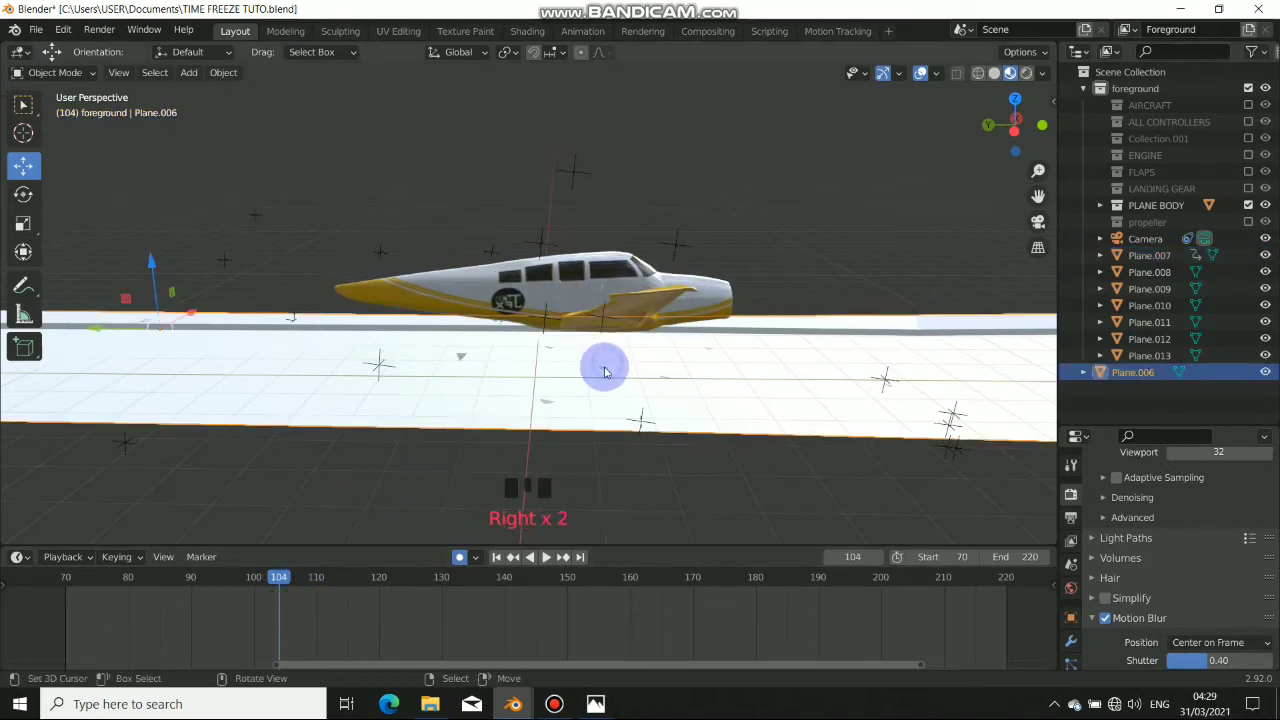
{"action": "right_click", "coordinate": [583, 393]}
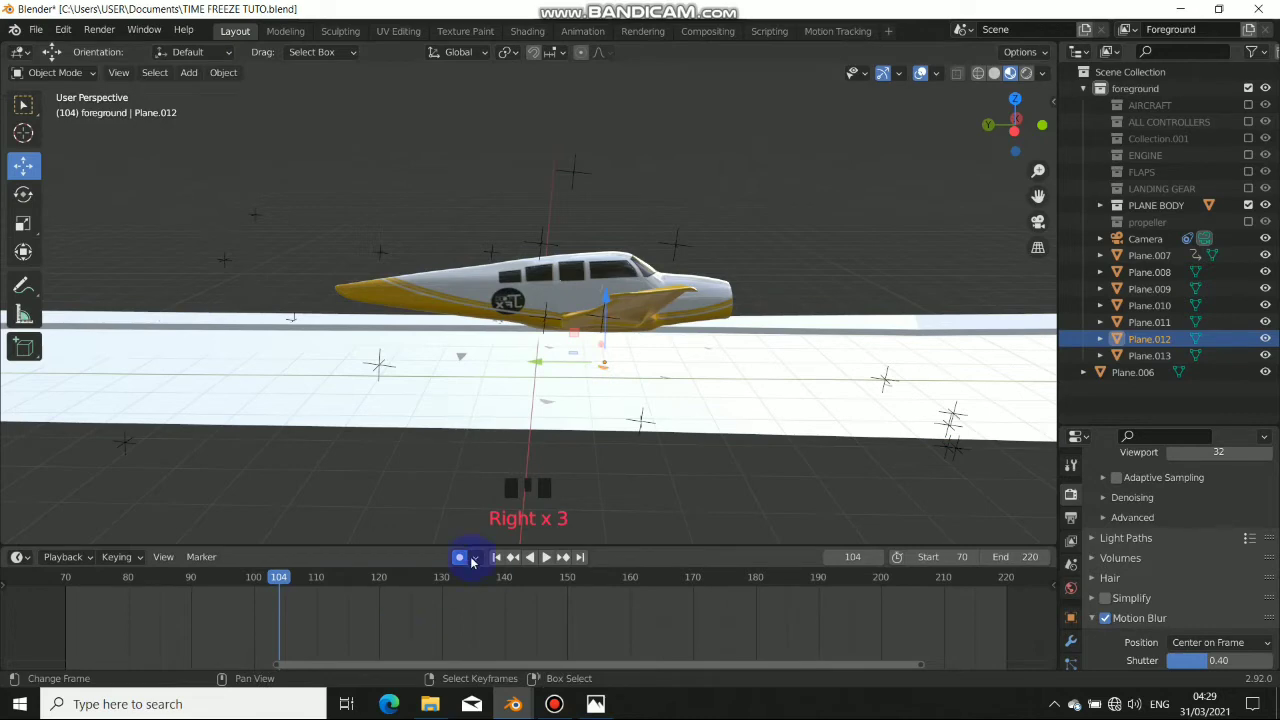
{"action": "left_click", "coordinate": [606, 305]}
- At frame 106, raise shard Plane.012 off the ground and shift it sideways along the X axis
{"action": "key", "text": "Right"}
{"action": "key", "text": "Right"}
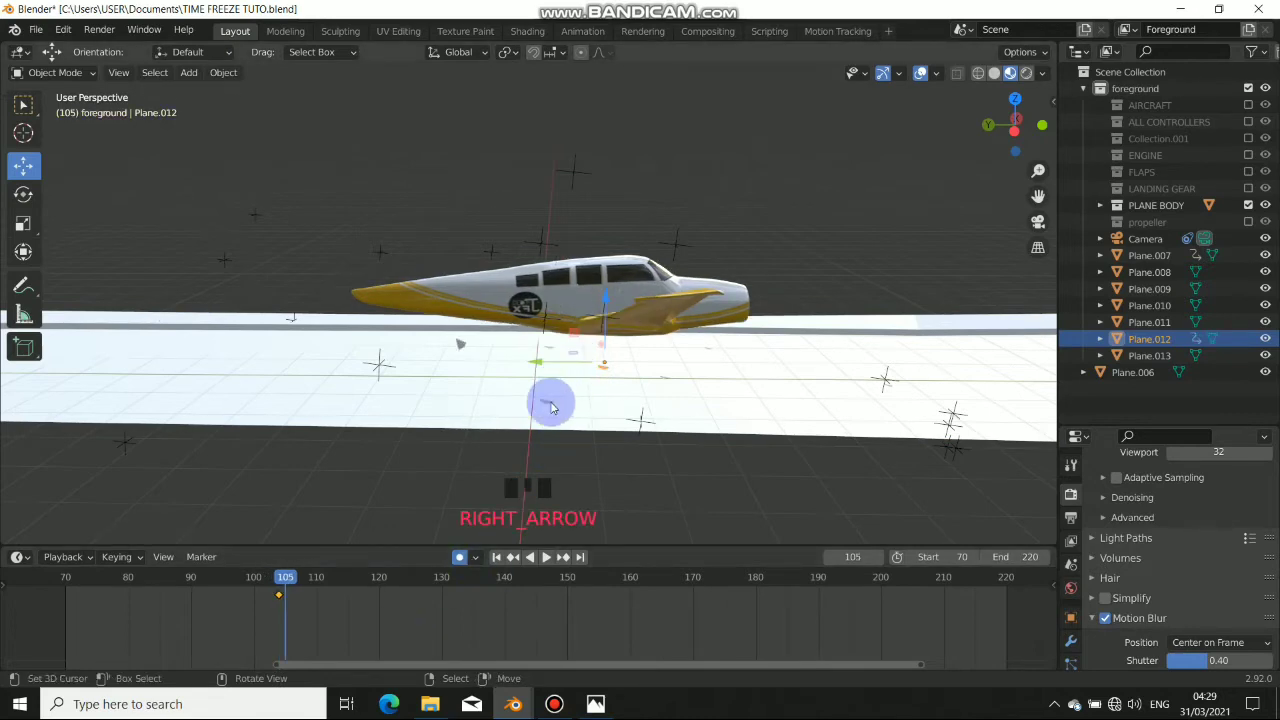
{"action": "left_click_drag", "start_coordinate": [606, 303], "coordinate": [612, 279]}
{"action": "middle_click_drag", "start_coordinate": [591, 428], "coordinate": [534, 403]}
{"action": "key", "text": "KP_0"}
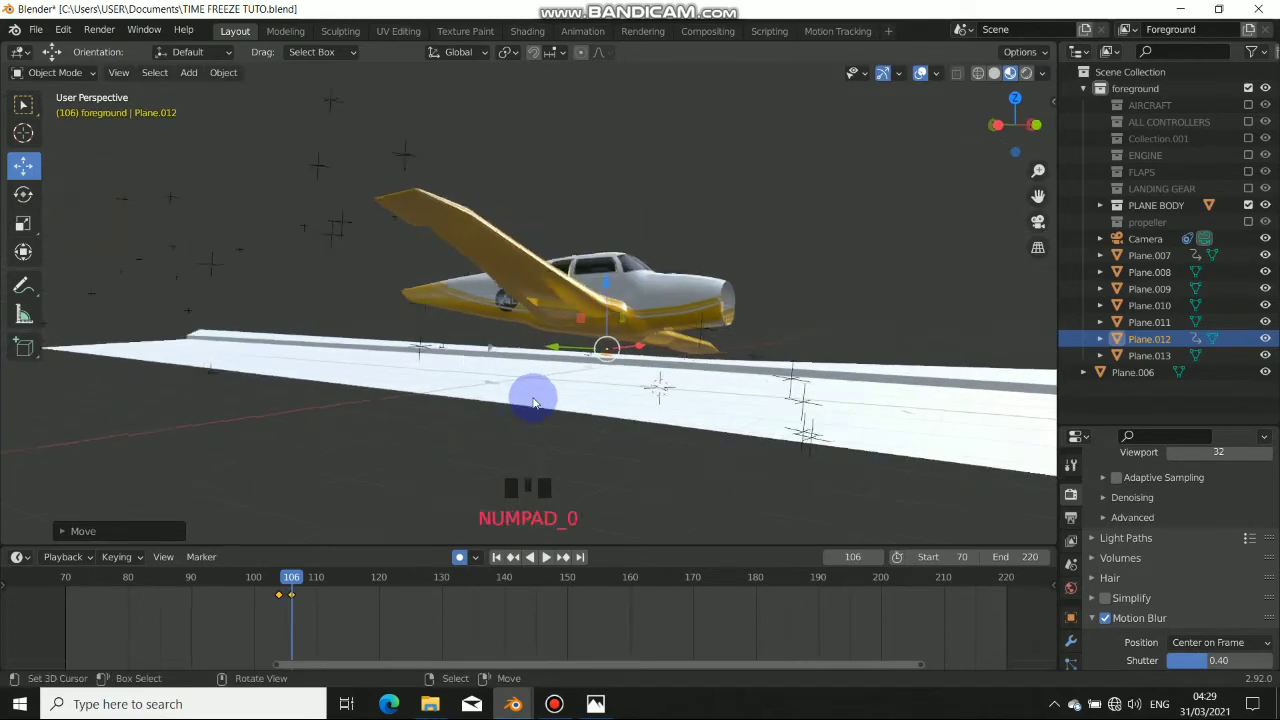
{"action": "scroll", "coordinate": [525, 270], "scroll_direction": "up", "scroll_amount": 4}
{"action": "left_click_drag", "start_coordinate": [525, 270], "coordinate": [349, 266]}
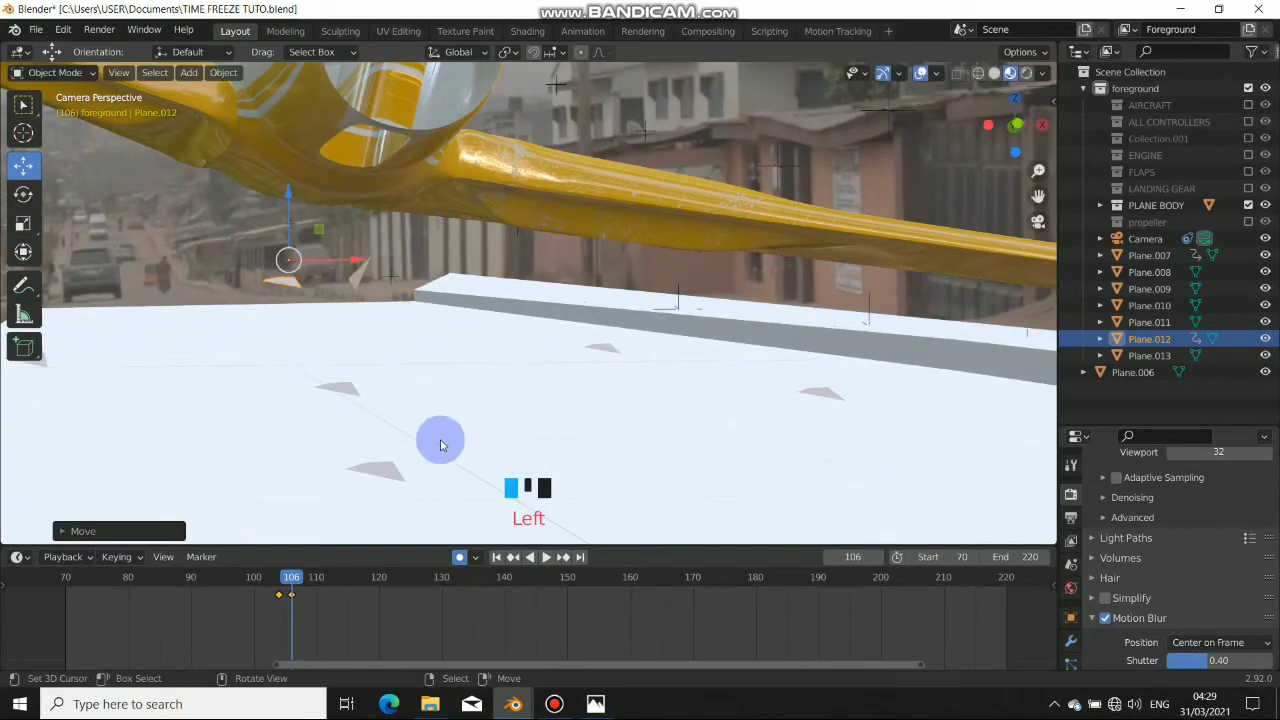
- Rotate the raised shard Plane.012 at frame 106 to key a tilted orientation
{"action": "key", "text": "r"}
{"action": "left_click", "coordinate": [390, 441]}
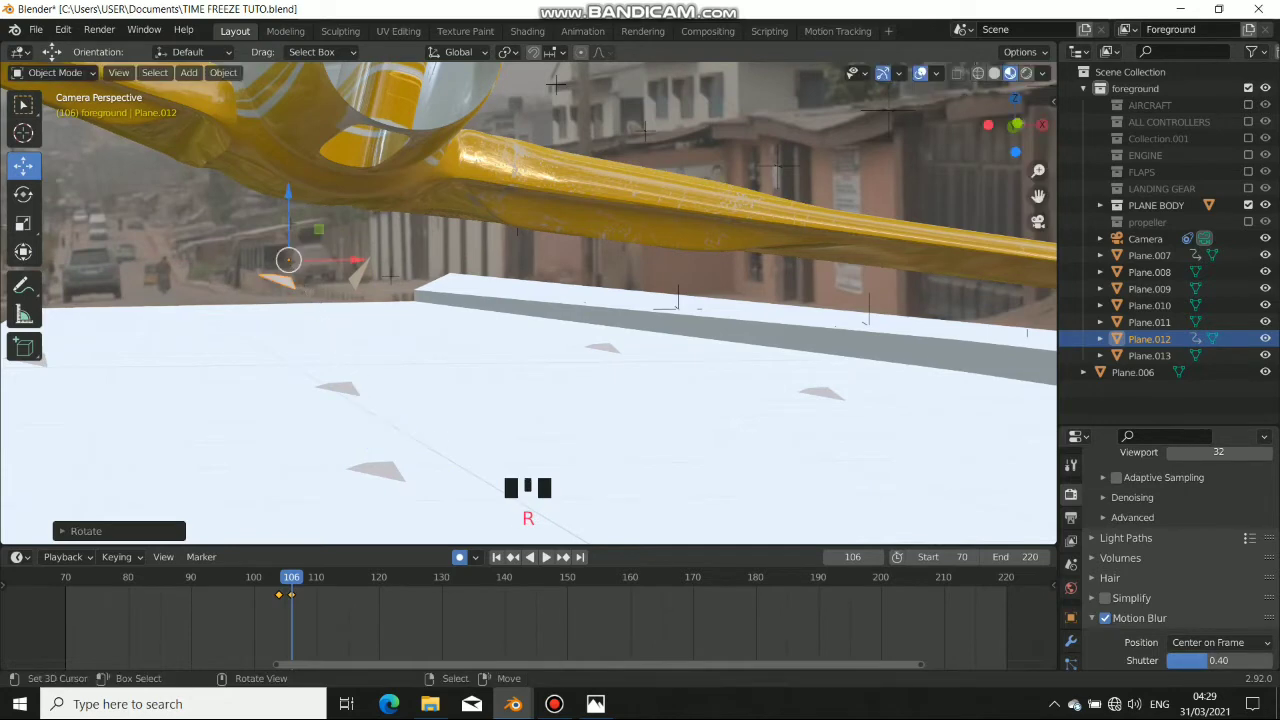
{"action": "key", "text": "r"}
{"action": "left_click", "coordinate": [457, 315]}
{"action": "scroll", "coordinate": [408, 322], "scroll_direction": "down", "scroll_amount": 6}
- Deselect everything and save the file, and play the animation from its first frame through the camera
{"action": "key", "text": "alt+a"}
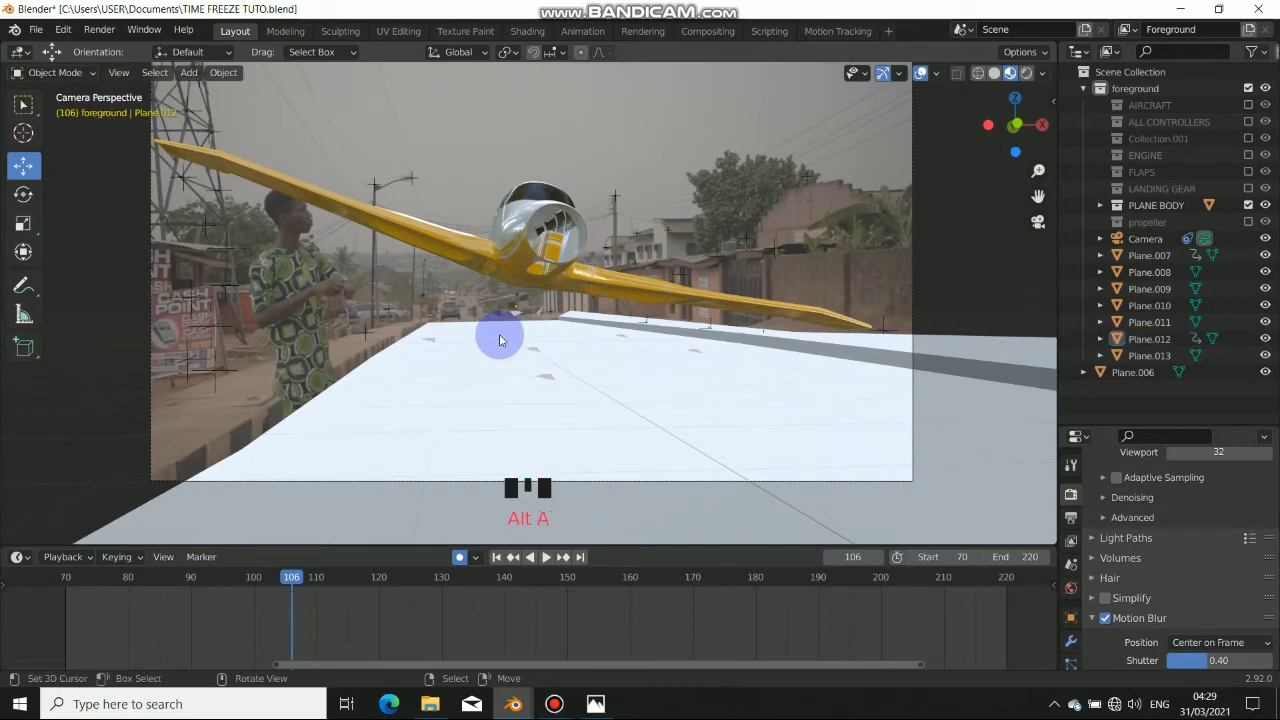
{"action": "key", "text": "ctrl+s"}
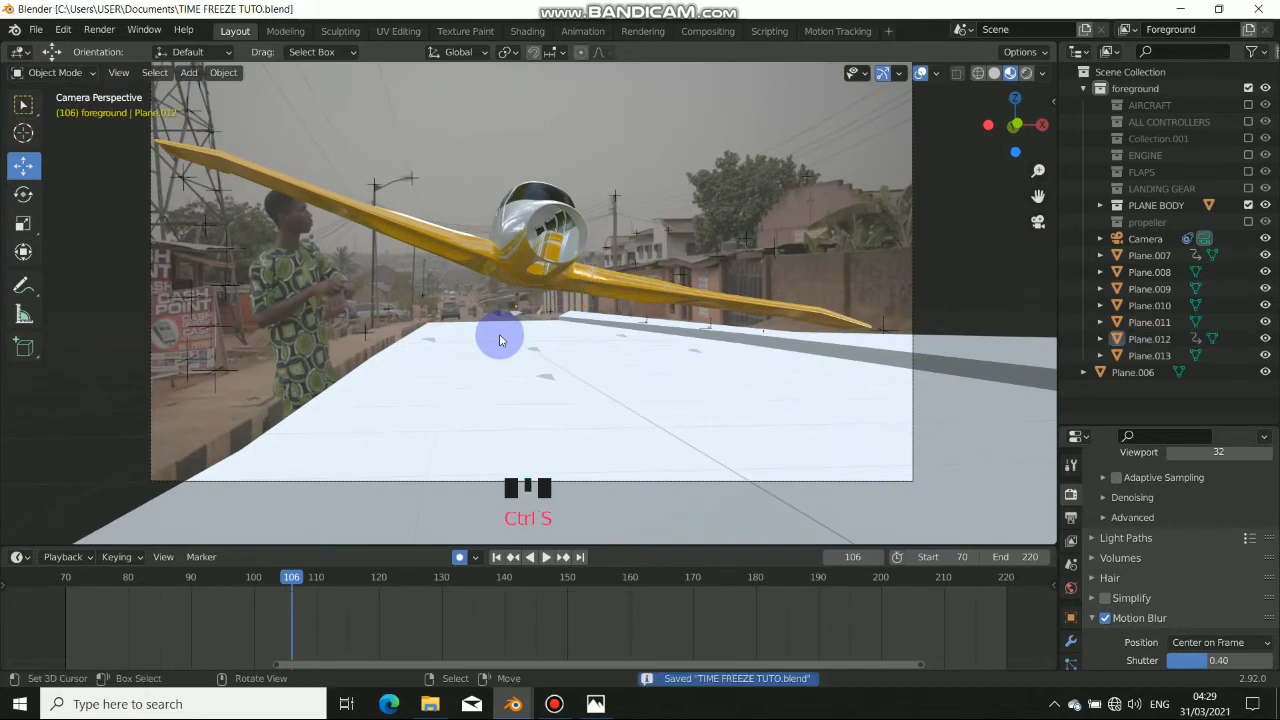
{"action": "left_click", "coordinate": [498, 558]}
{"action": "left_click", "coordinate": [546, 557]}
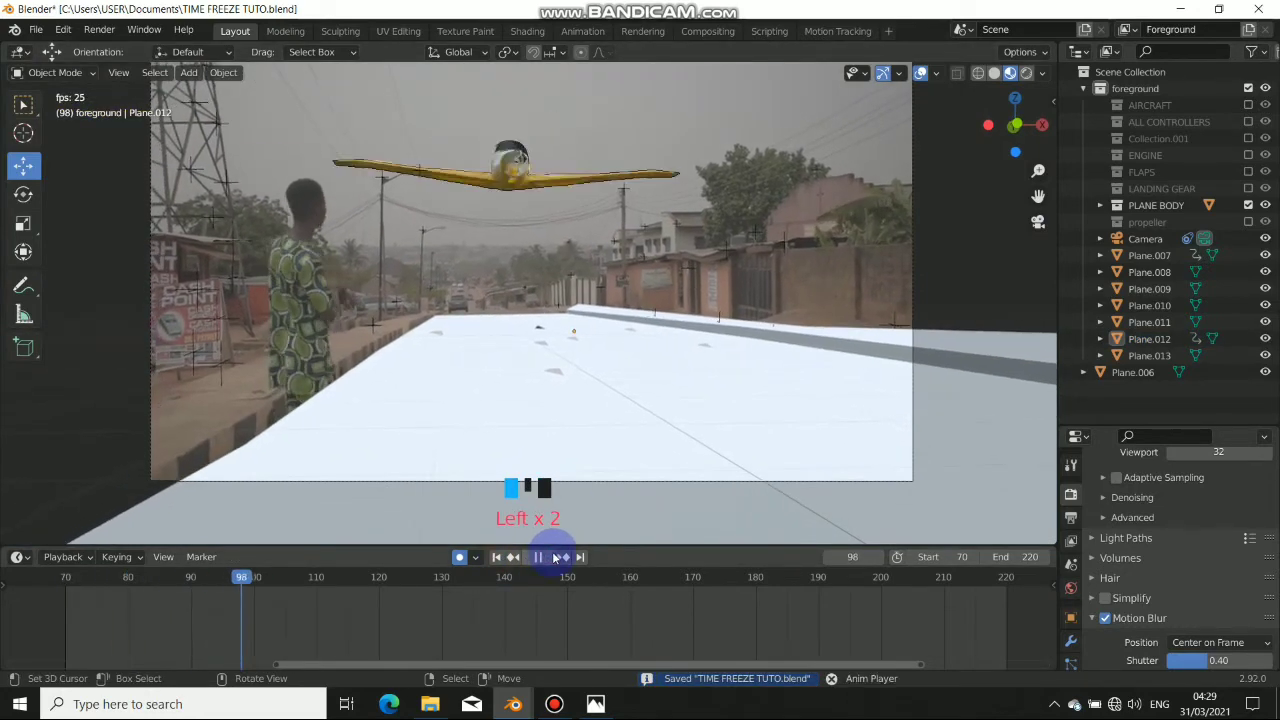
{"action": "left_click", "coordinate": [538, 557]}
- Replay the animation from the first frame, examining the lifting shards up close from free angles and through the camera
{"action": "middle_click_drag", "start_coordinate": [610, 470], "coordinate": [702, 450]}
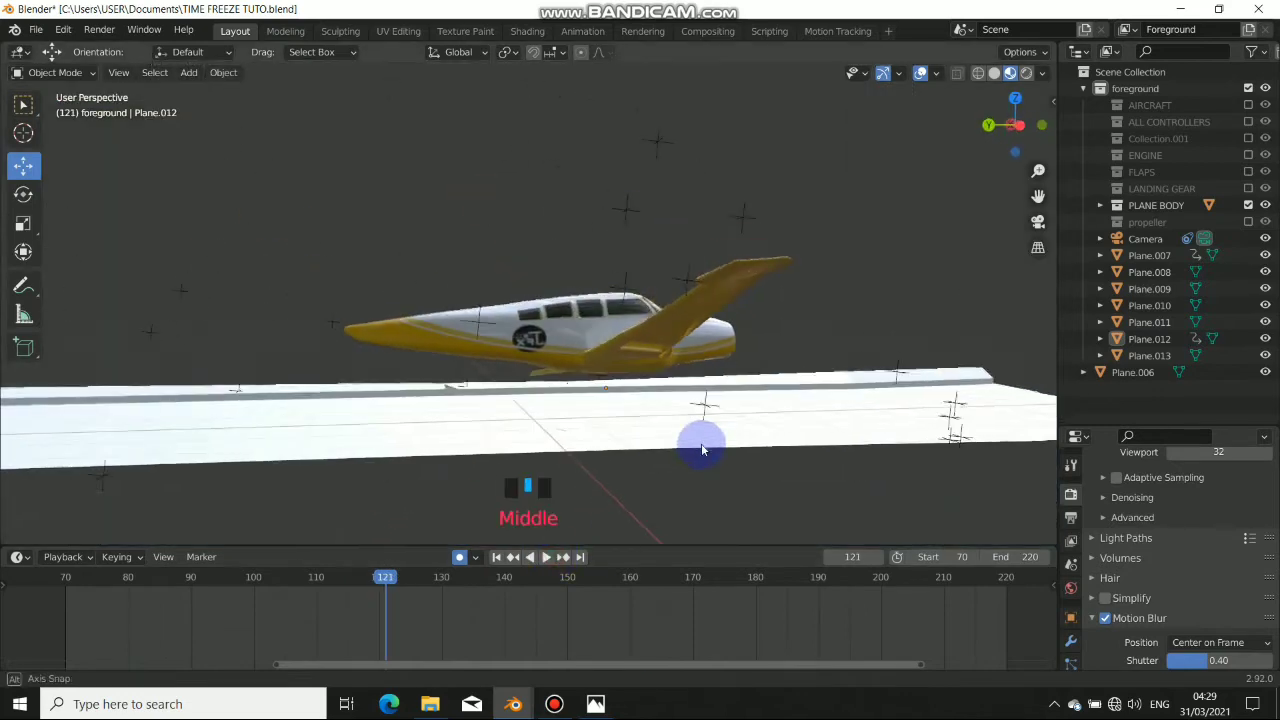
{"action": "left_click", "coordinate": [498, 558]}
{"action": "left_click", "coordinate": [546, 557]}
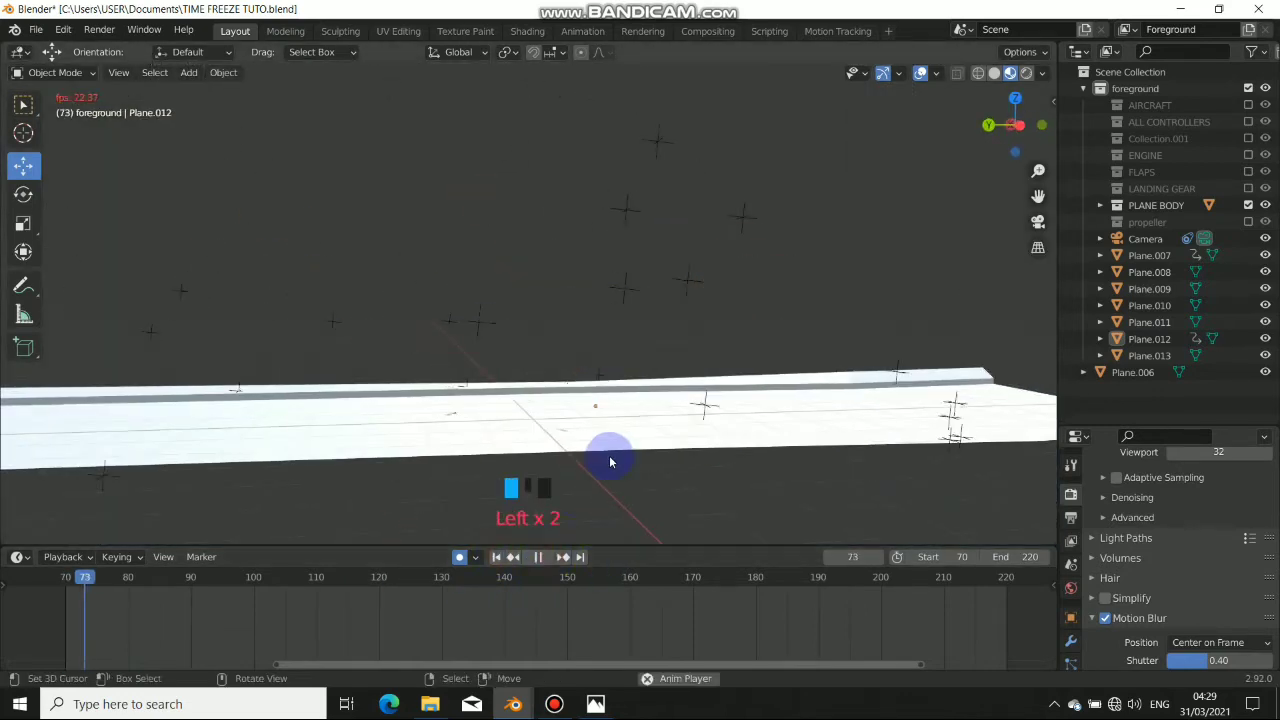
{"action": "scroll", "coordinate": [614, 460], "scroll_direction": "up", "scroll_amount": 3}
{"action": "middle_click_drag", "start_coordinate": [617, 465], "coordinate": [429, 323], "text": "shift"}
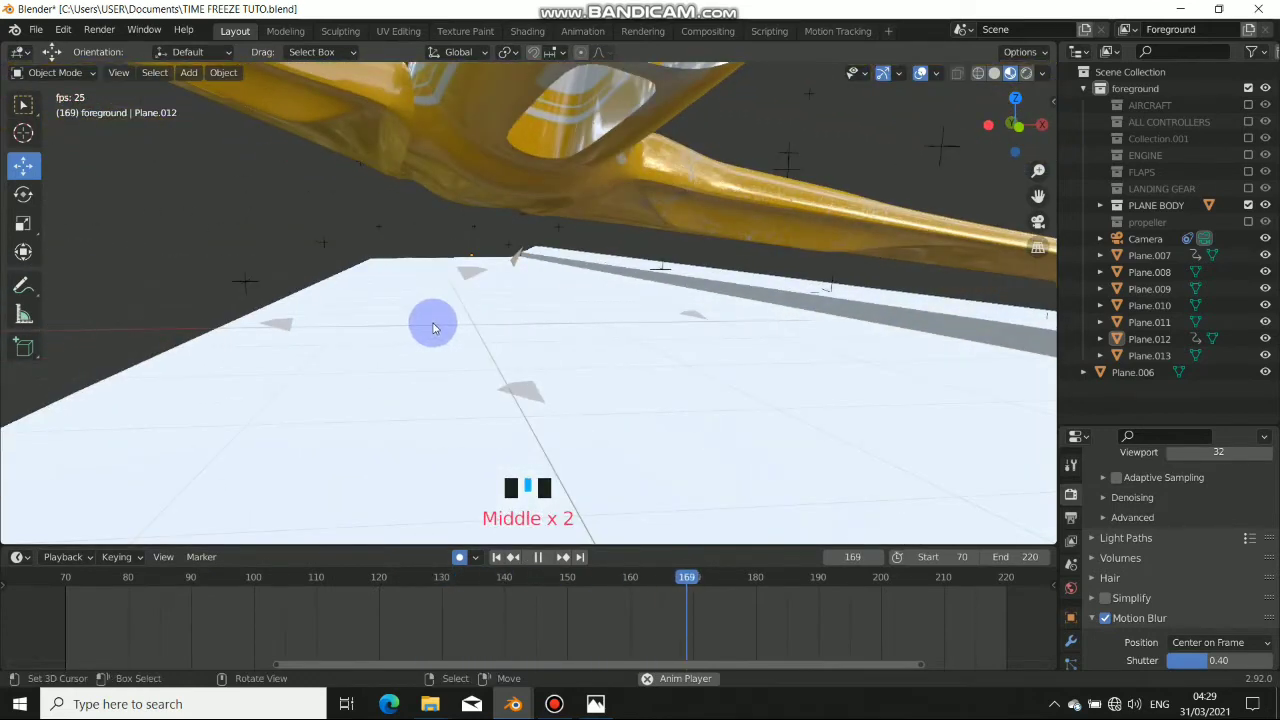
{"action": "key", "text": "KP_0"}
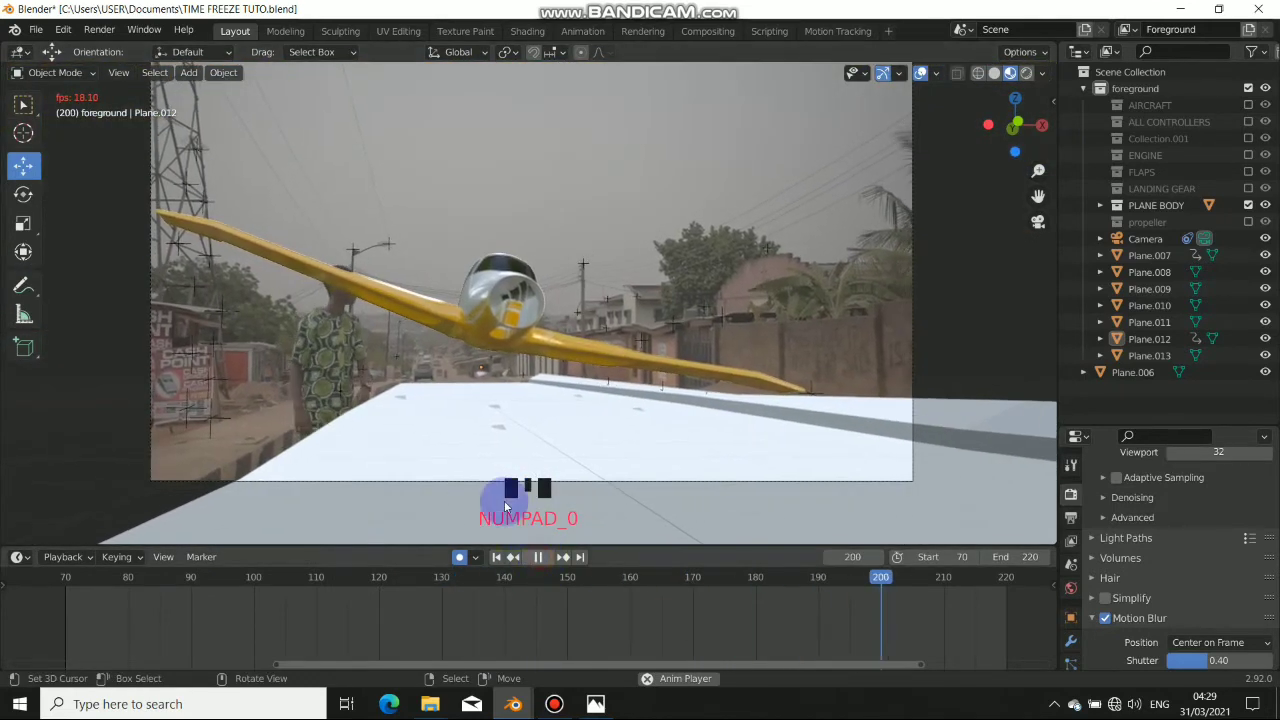
{"action": "left_click", "coordinate": [509, 460]}
- Play the animation from its first frame in a free side view to check the motion of all the shards
{"action": "scroll", "coordinate": [543, 386], "scroll_direction": "down", "scroll_amount": 2}
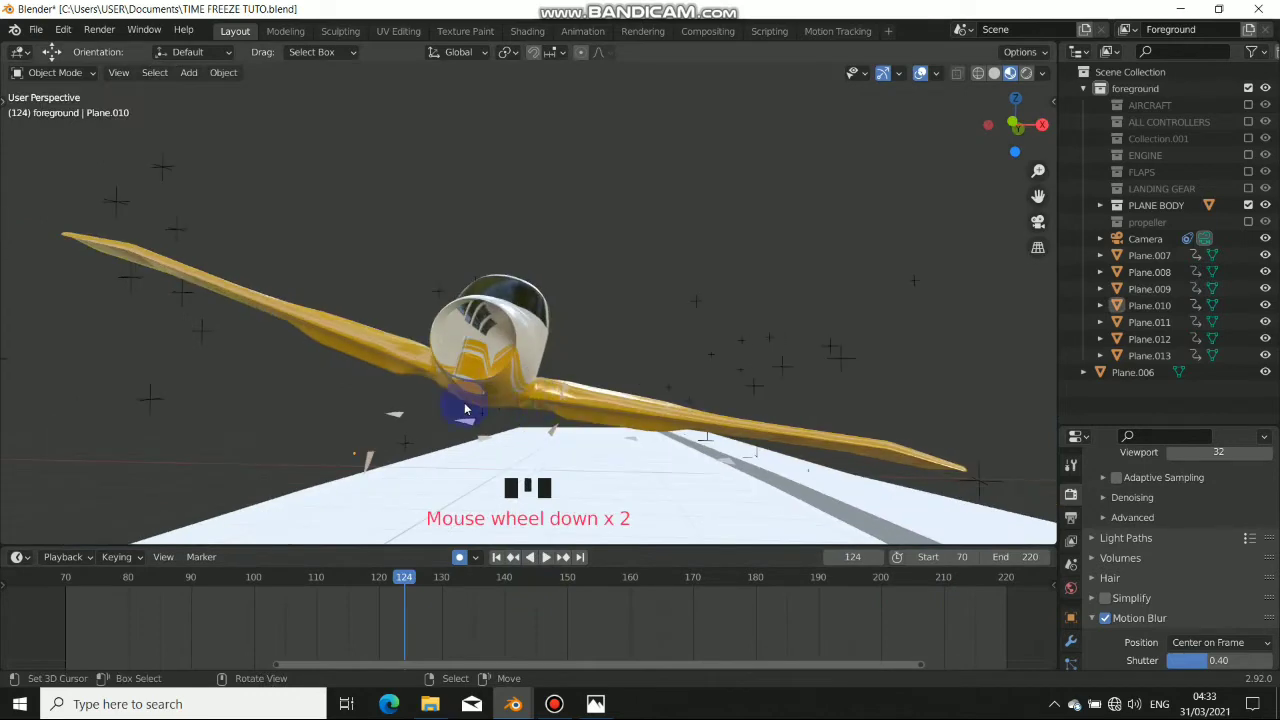
{"action": "middle_click_drag", "start_coordinate": [466, 409], "coordinate": [449, 434]}
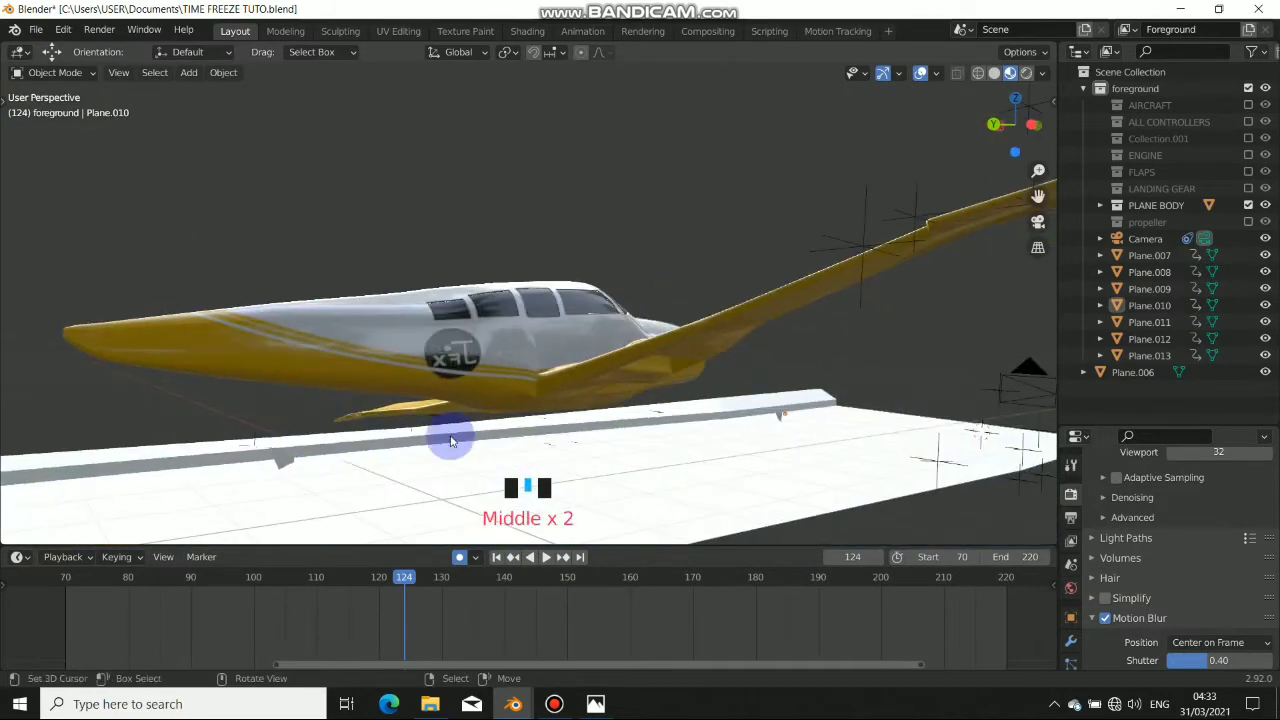
{"action": "scroll", "coordinate": [470, 460], "scroll_direction": "down", "scroll_amount": 3}
{"action": "left_click", "coordinate": [497, 558]}
{"action": "left_click", "coordinate": [545, 557]}
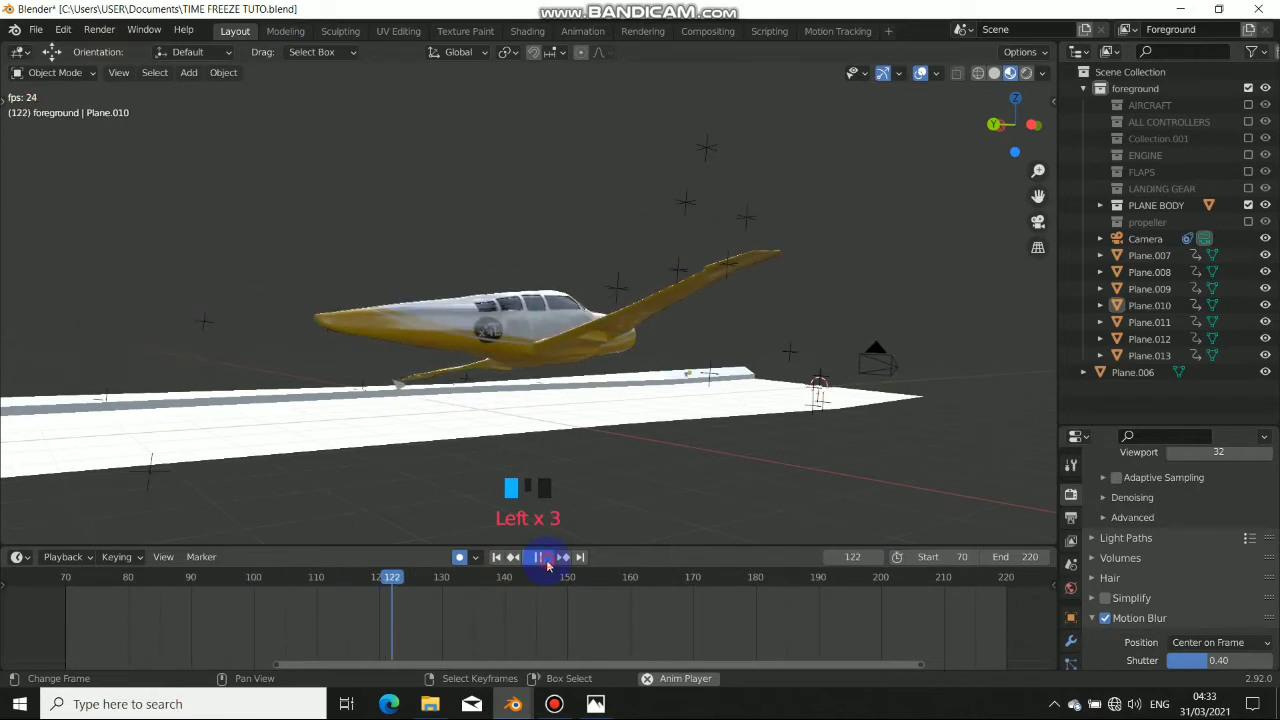
- Play the animation from its first frame through the camera, pause at frame 132, and examine the shards beneath the aircraft
{"action": "middle_click_drag", "start_coordinate": [547, 565], "coordinate": [540, 510]}
{"action": "left_click", "coordinate": [497, 557]}
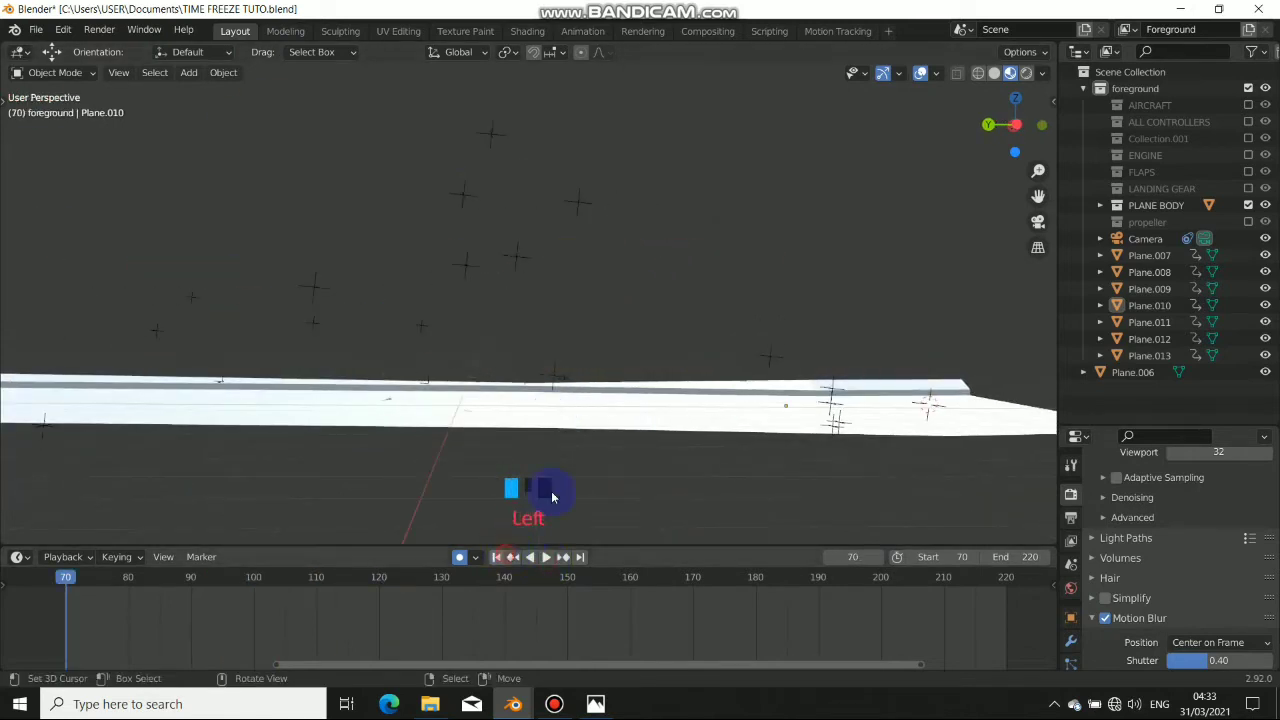
{"action": "key", "text": "KP_0"}
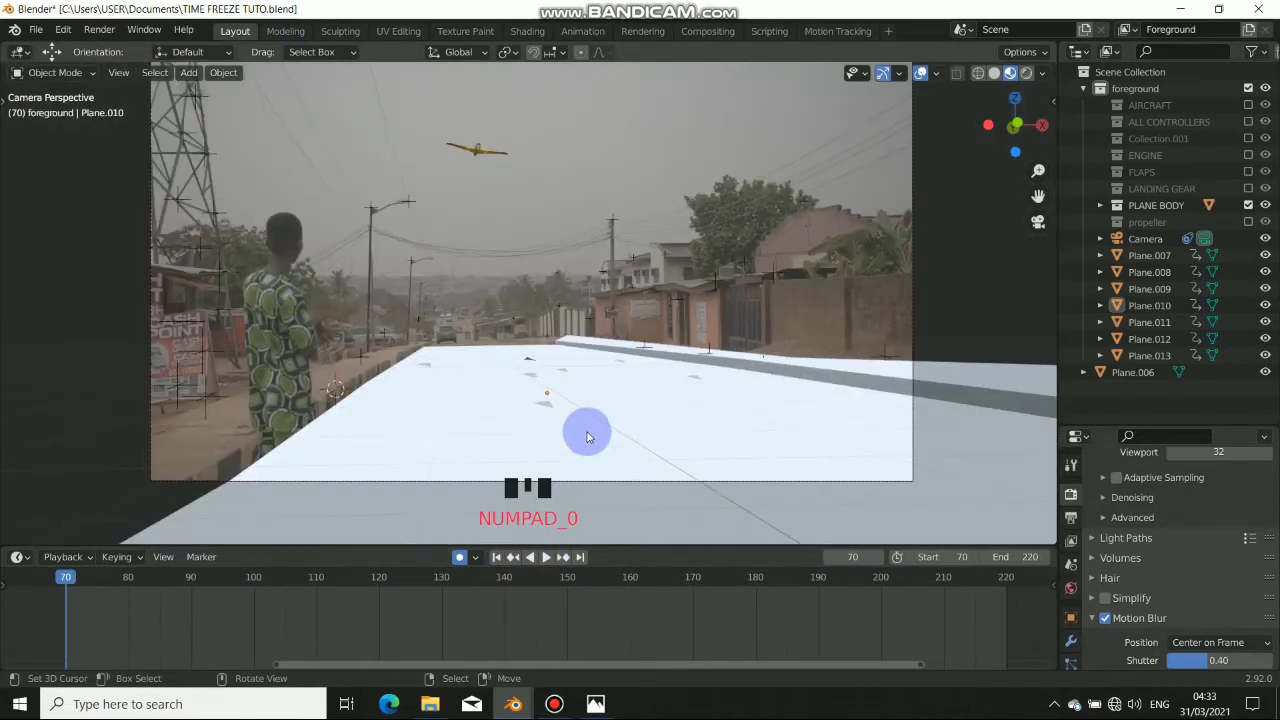
{"action": "left_click", "coordinate": [544, 560]}
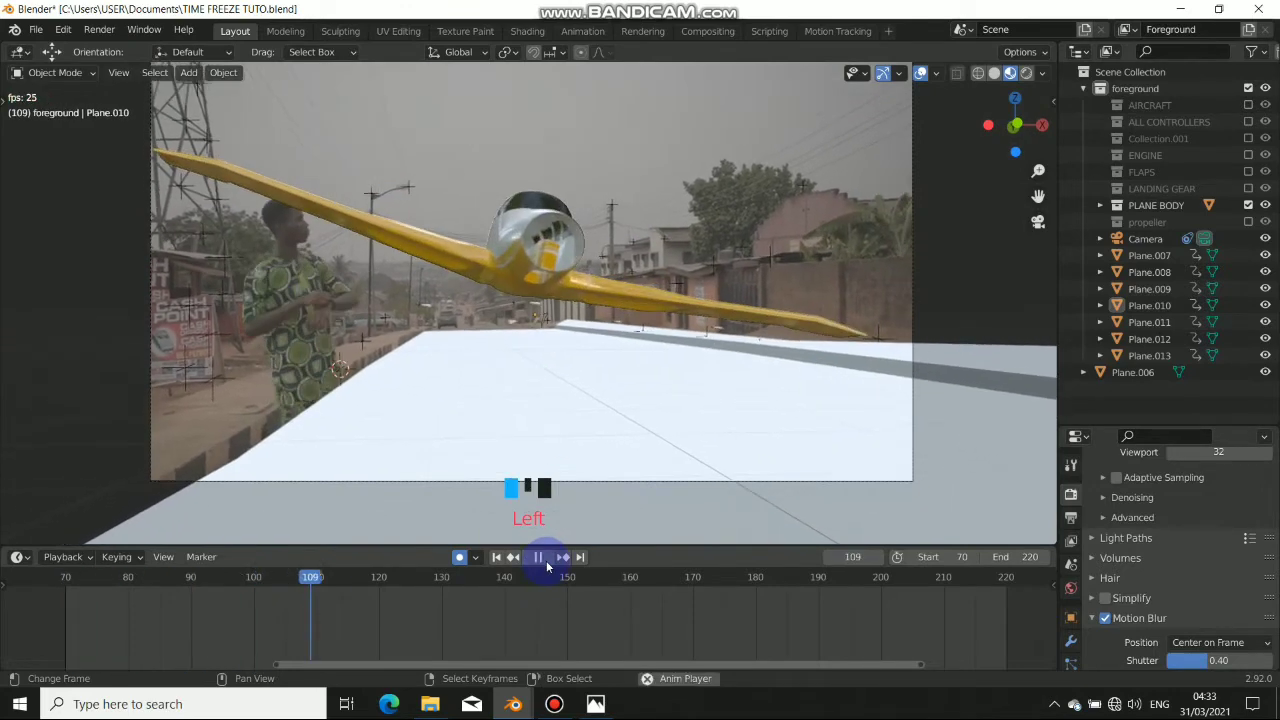
{"action": "left_click", "coordinate": [538, 557]}
{"action": "scroll", "coordinate": [528, 480], "scroll_direction": "up", "scroll_amount": 4}
{"action": "middle_click_drag", "start_coordinate": [500, 440], "coordinate": [523, 355], "text": "shift"}
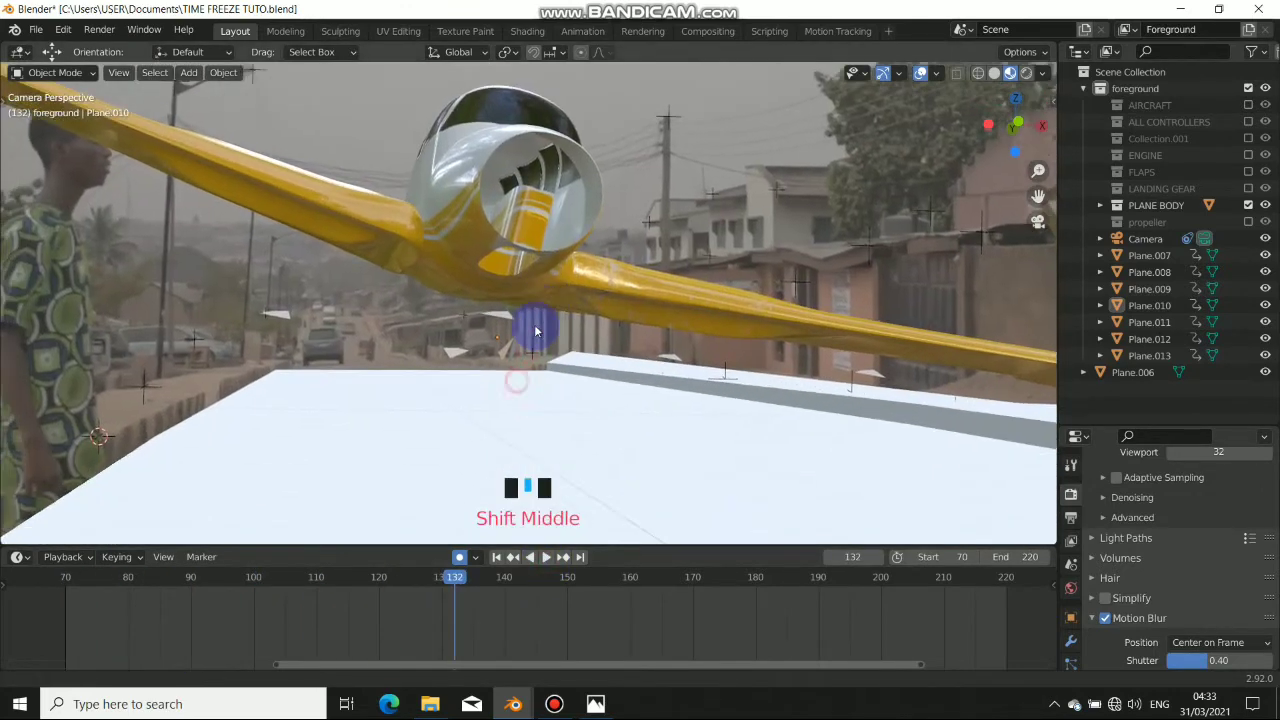
{"action": "scroll", "coordinate": [593, 294], "scroll_direction": "down", "scroll_amount": 4}
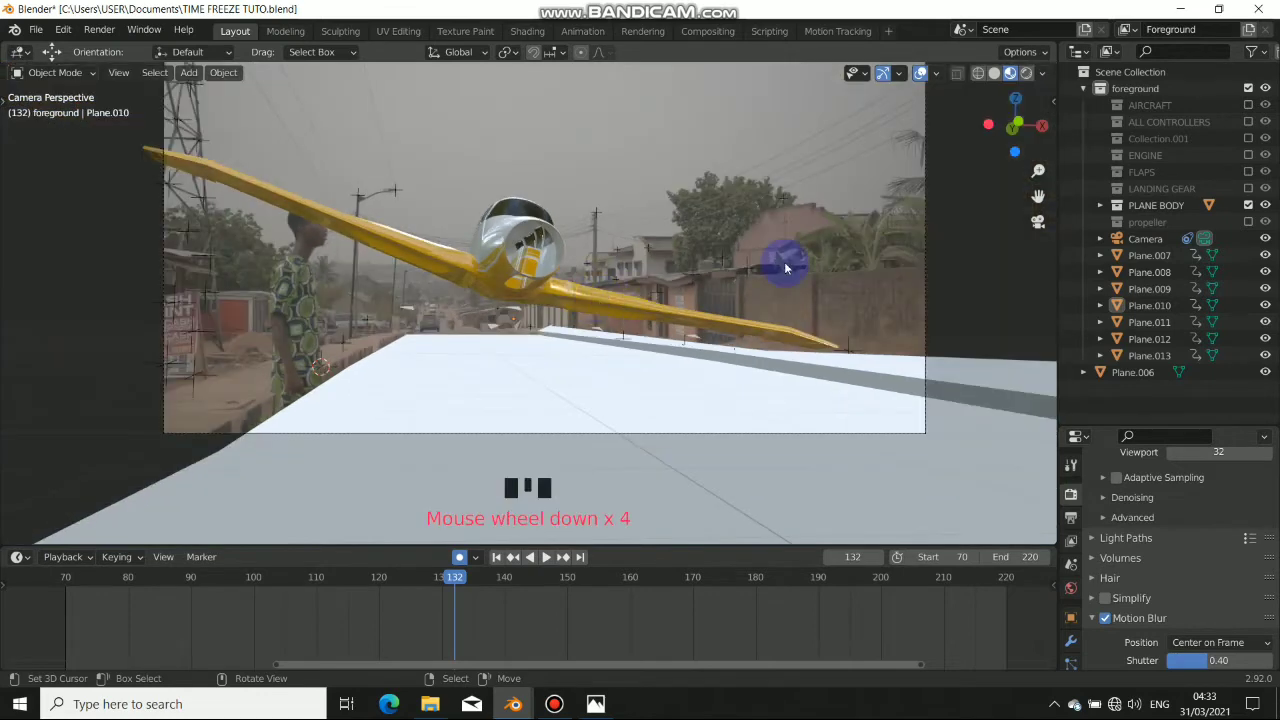
- Enable the LANDING GEAR, FLAPS, ENGINE, Collection.001, ALL CONTROLLERS, AIRCRAFT and propeller collections, and save the file
{"action": "left_click", "coordinate": [1248, 188]}
{"action": "left_click", "coordinate": [1248, 171]}
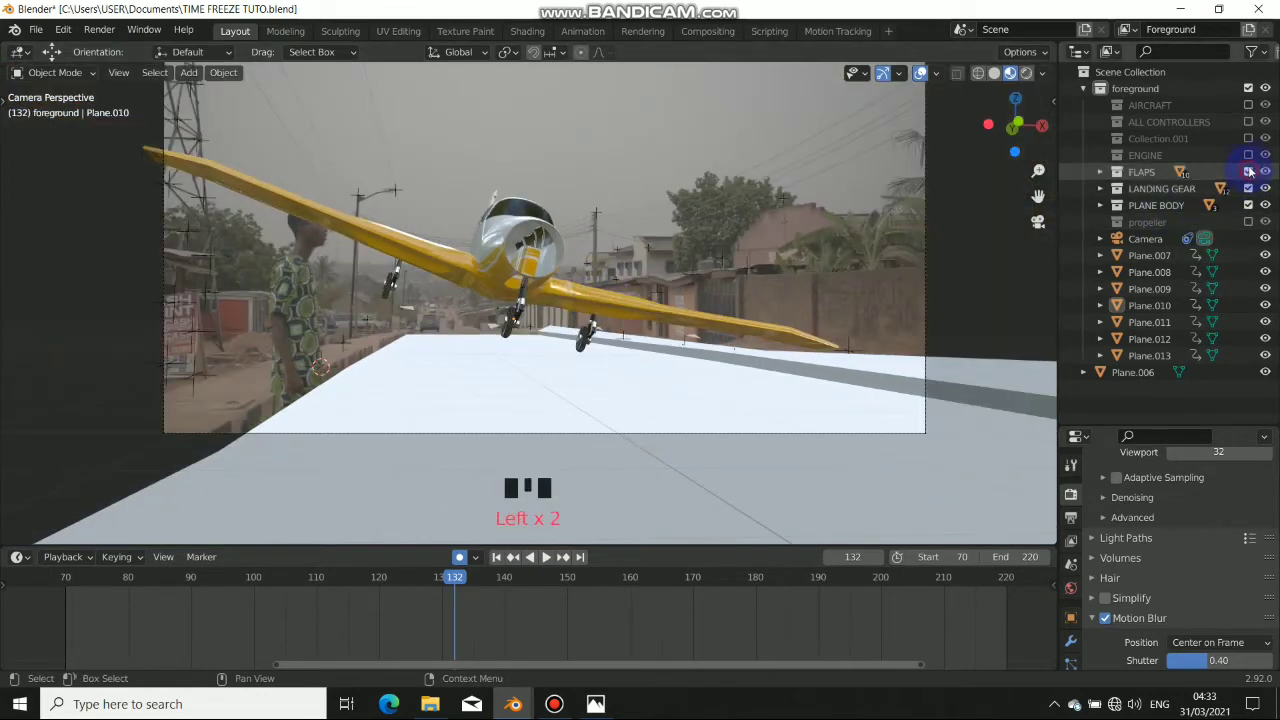
{"action": "left_click", "coordinate": [1248, 155]}
{"action": "left_click", "coordinate": [1248, 138]}
{"action": "left_click", "coordinate": [1248, 121]}
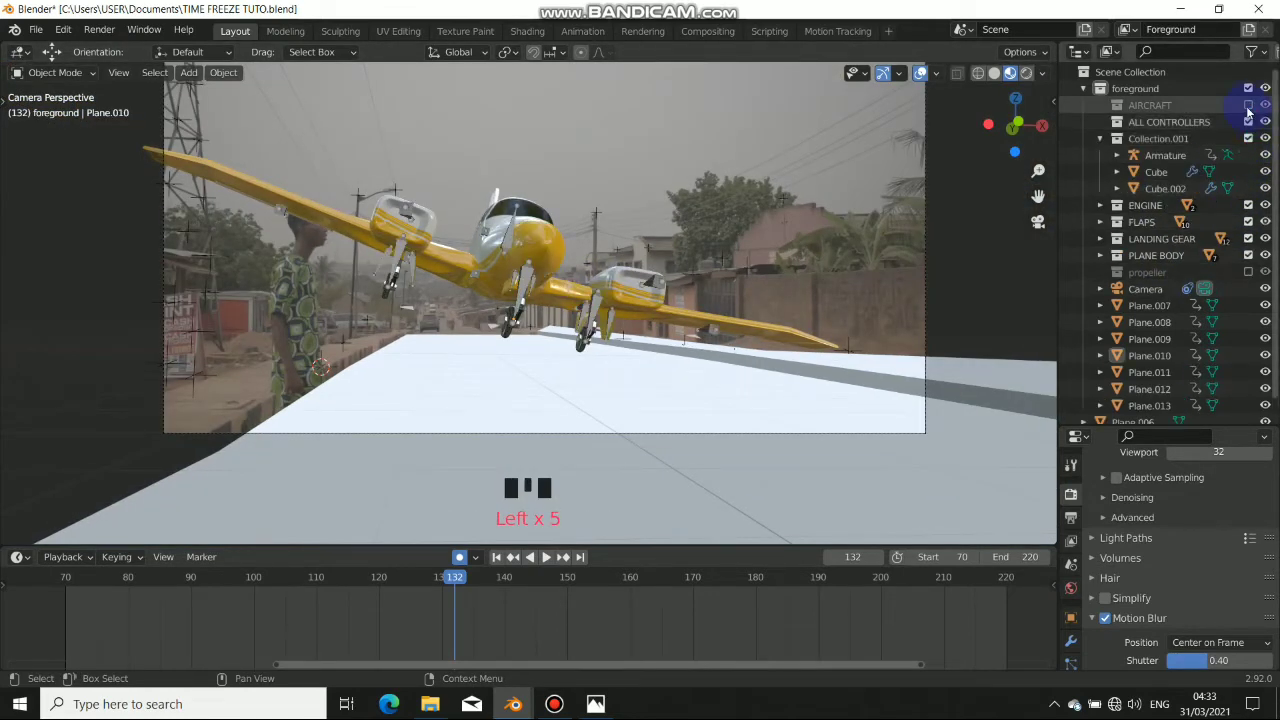
{"action": "left_click", "coordinate": [1248, 105]}
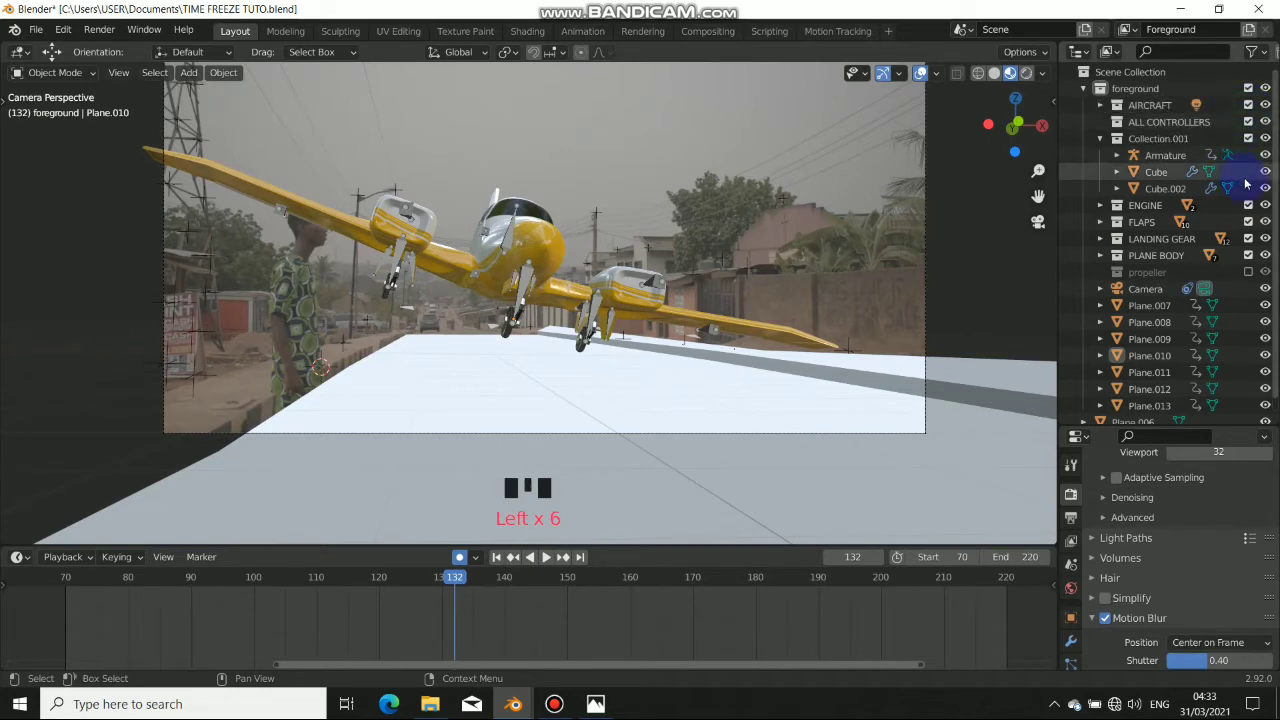
{"action": "left_click", "coordinate": [1248, 272]}
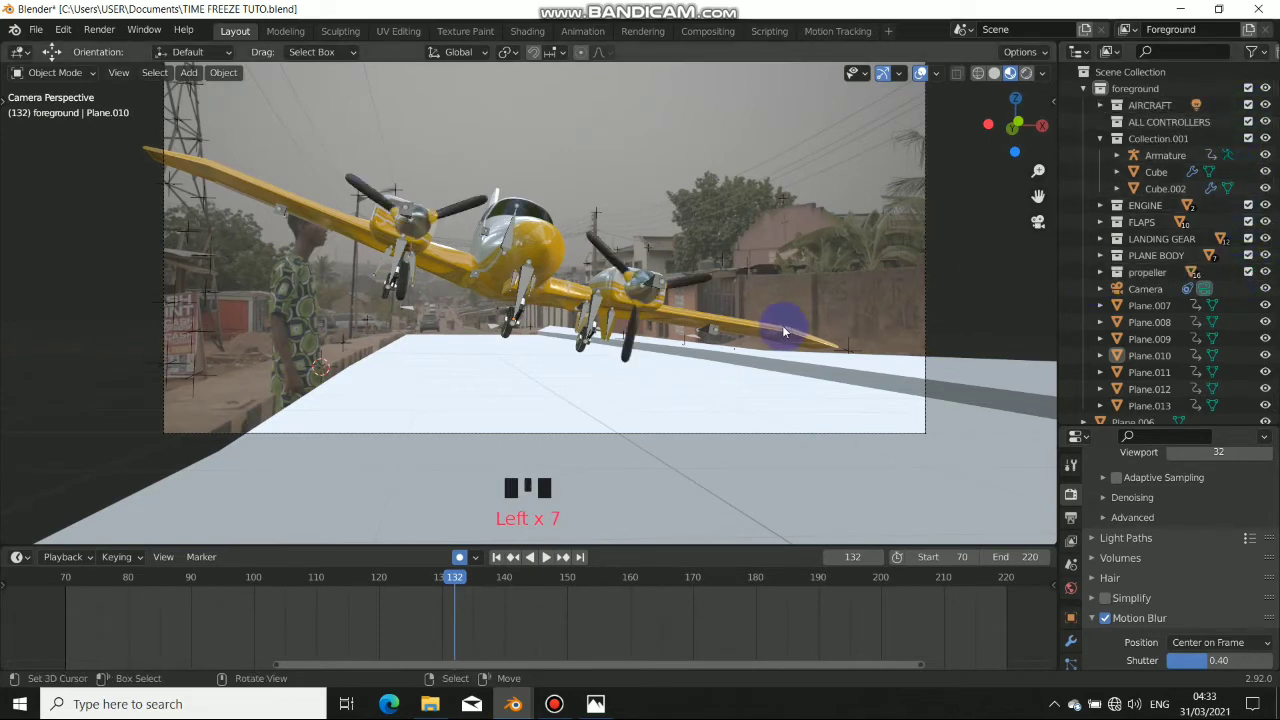
{"action": "key", "text": "ctrl+s"}
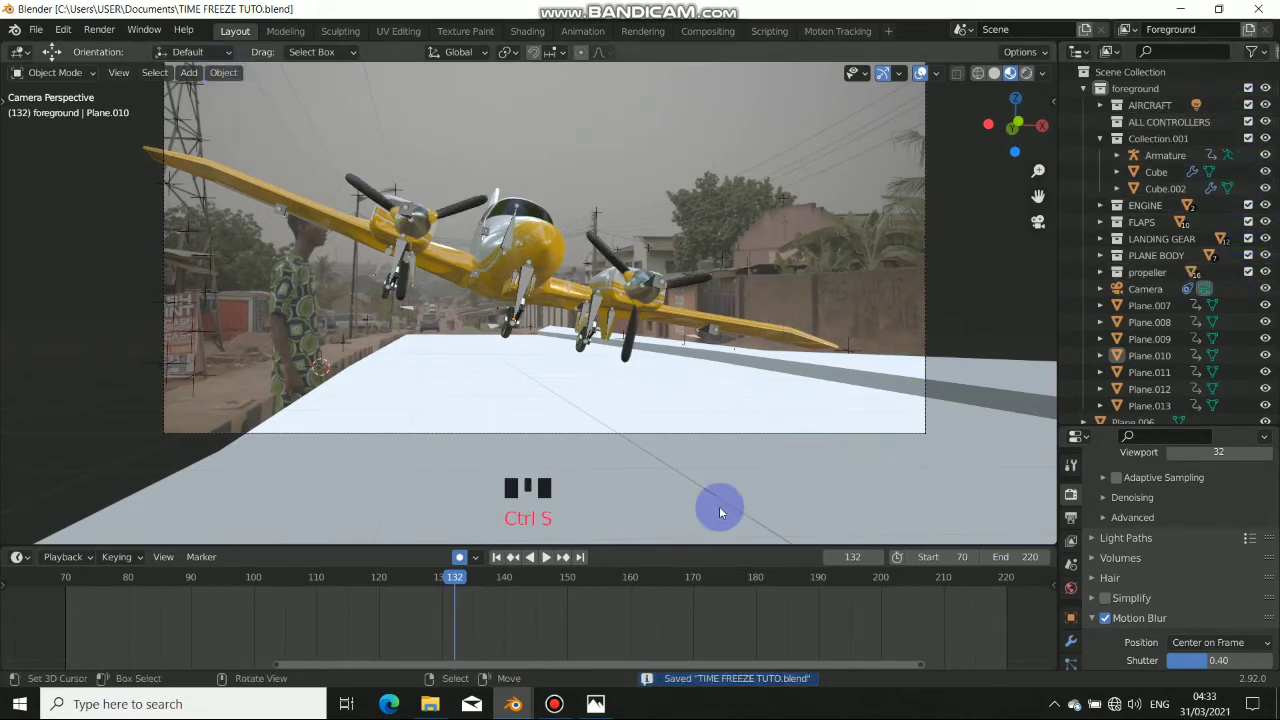
- Render a still image of frame 111 through the camera, and return to the main window
{"action": "left_click_drag", "start_coordinate": [458, 590], "coordinate": [322, 583]}
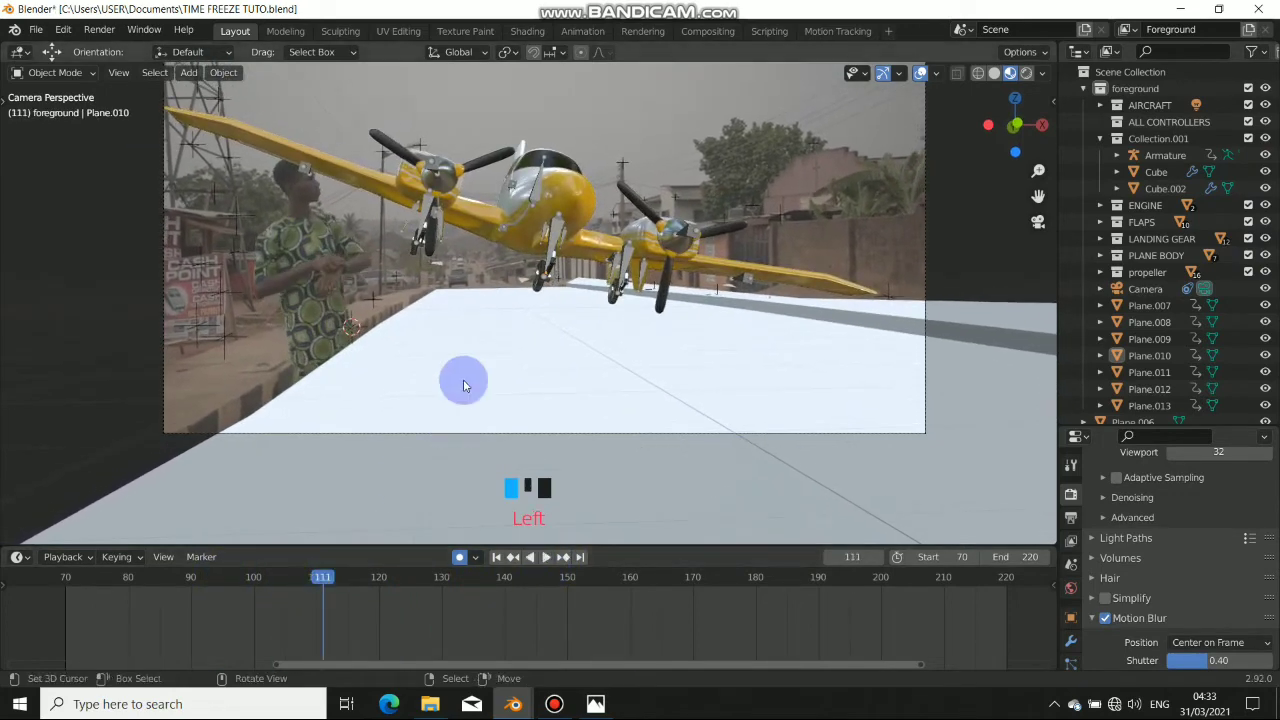
{"action": "left_click", "coordinate": [99, 30]}
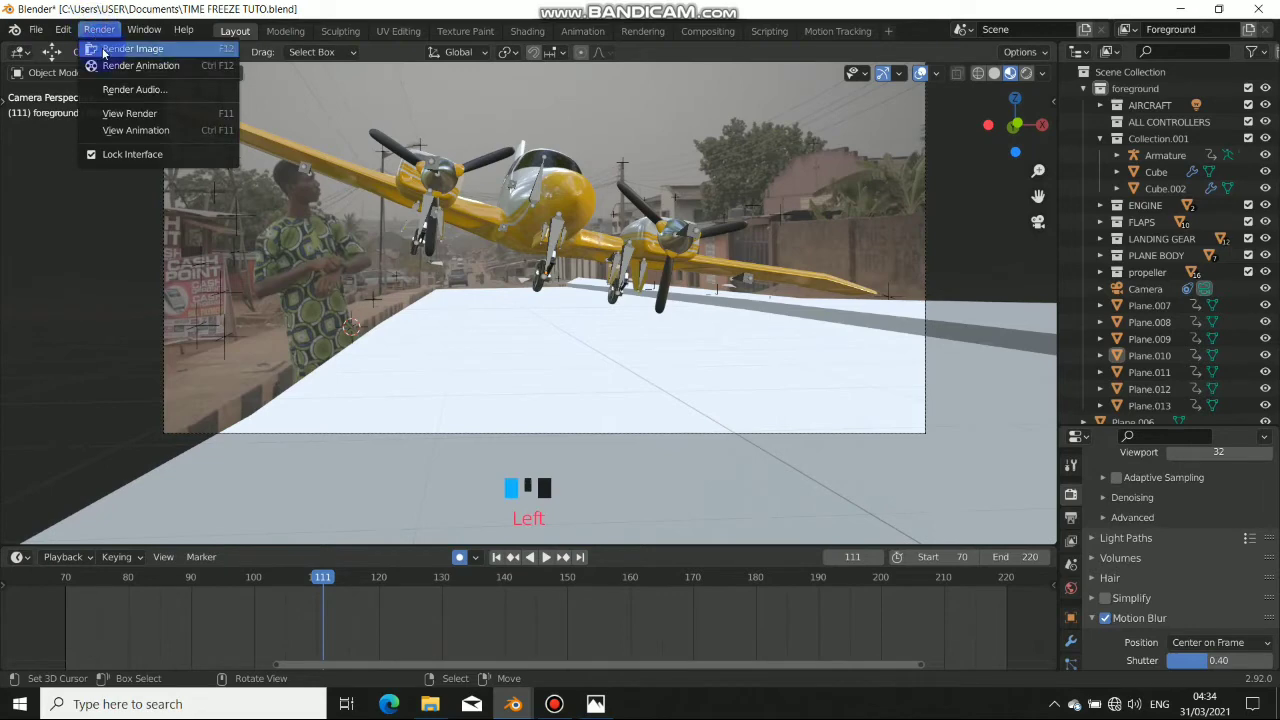
{"action": "middle_click_drag", "start_coordinate": [871, 300], "coordinate": [663, 214], "text": "shift"}
{"action": "scroll", "coordinate": [591, 243], "scroll_direction": "down", "scroll_amount": 2}
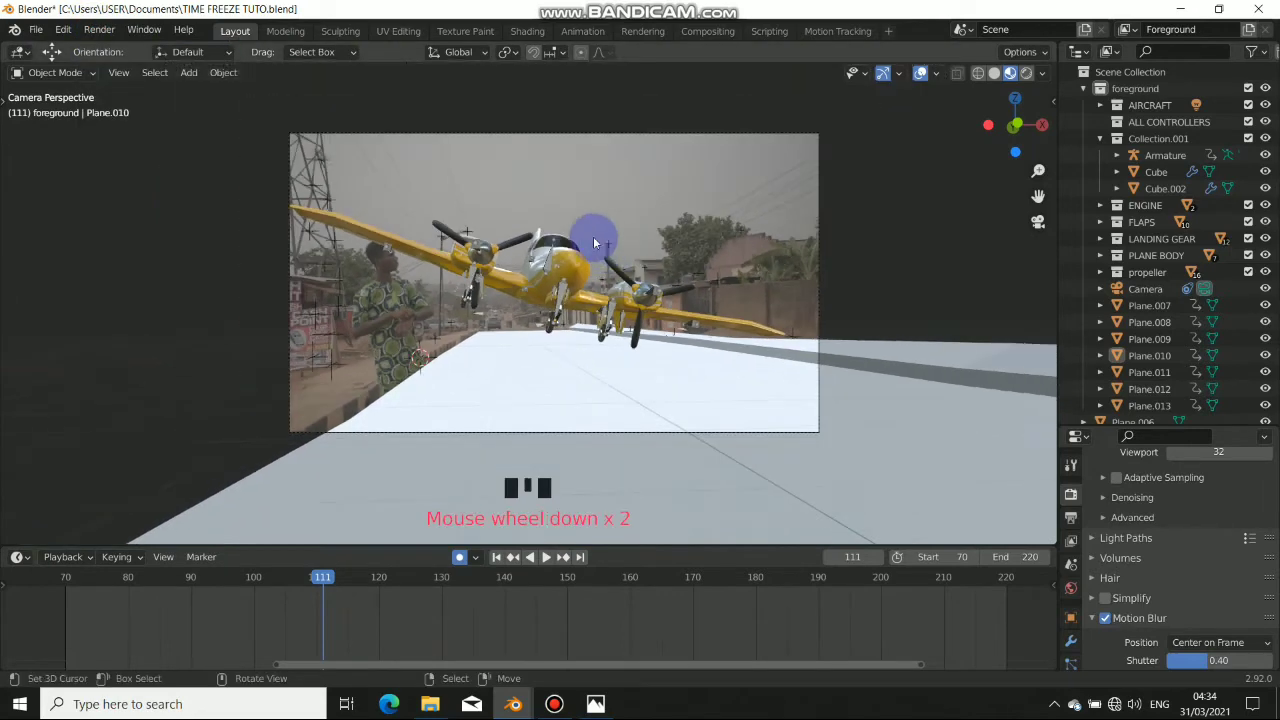
{"action": "middle_click_drag", "start_coordinate": [591, 243], "coordinate": [305, 127], "text": "shift"}
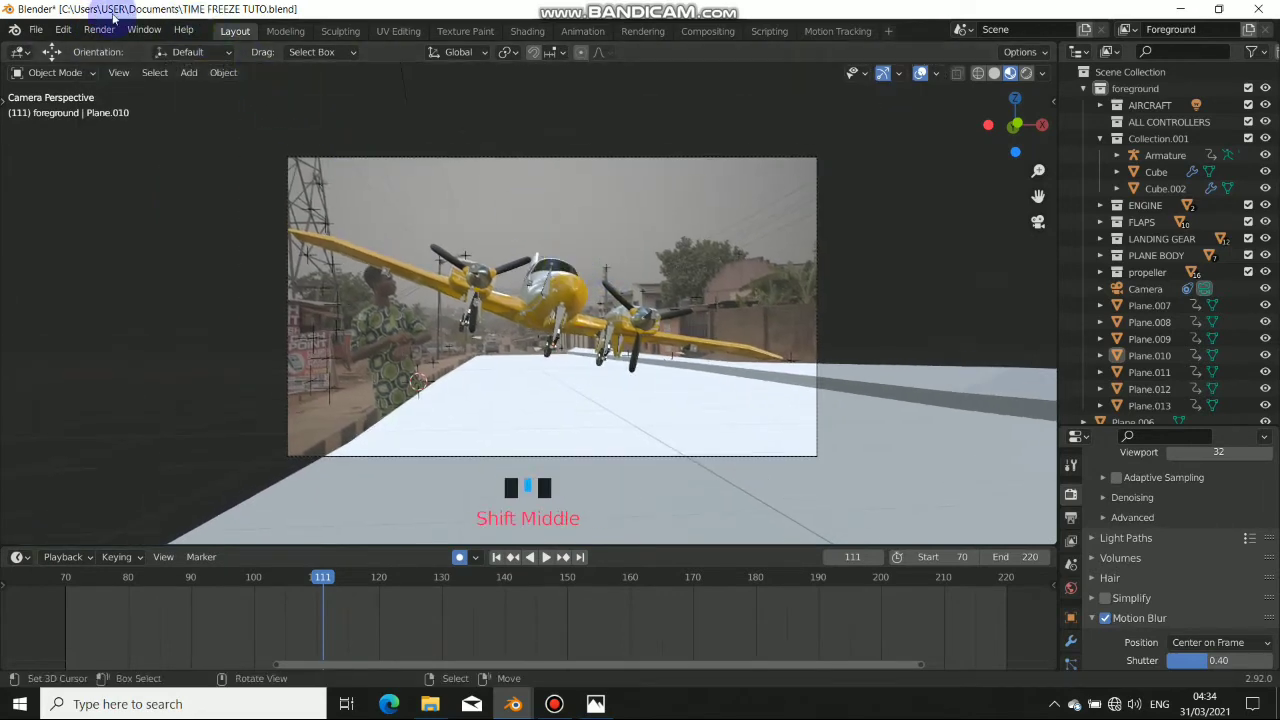
{"action": "left_click", "coordinate": [99, 30]}
{"action": "left_click", "coordinate": [130, 49]}
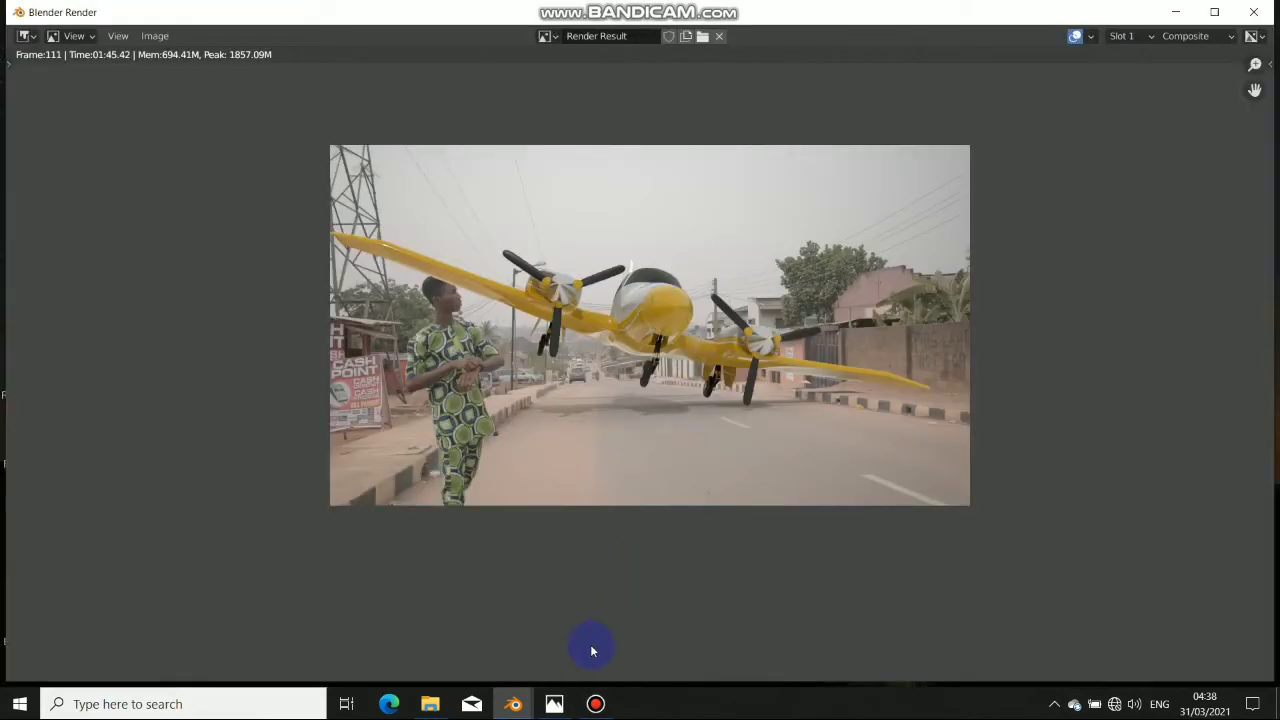
{"action": "mouse_move", "coordinate": [512, 710]}
{"action": "left_click", "coordinate": [445, 635]}
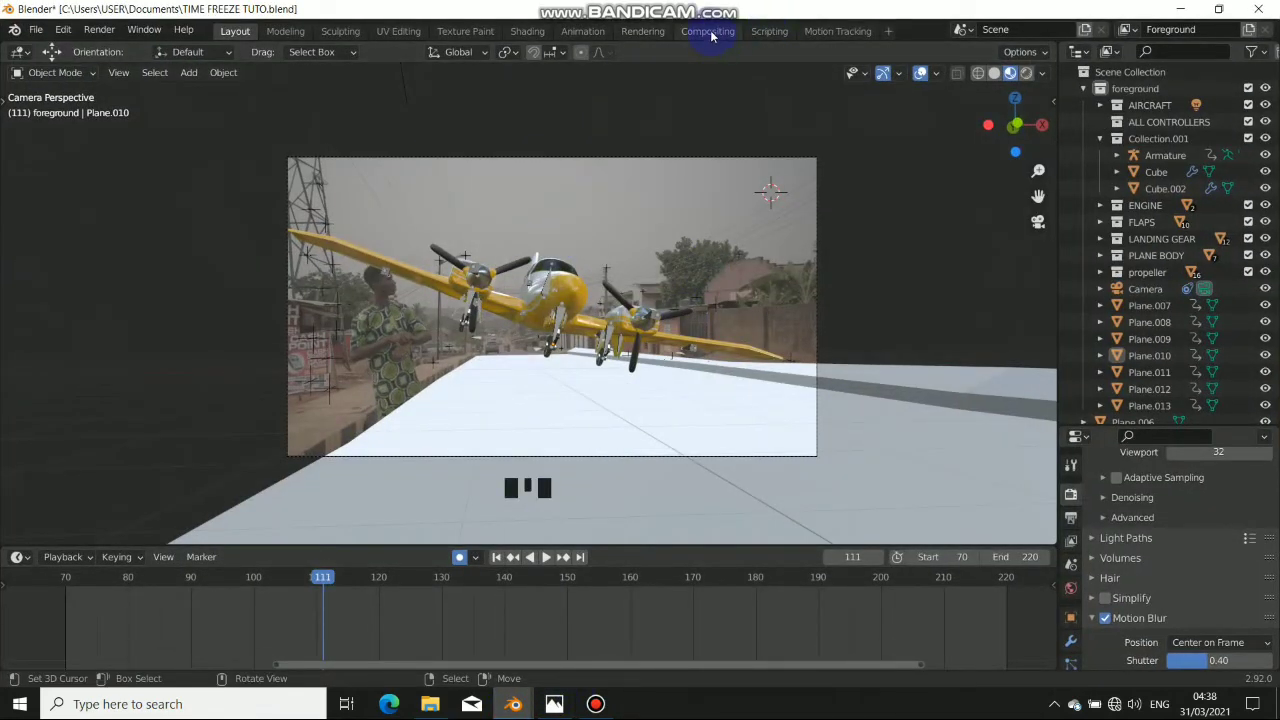
- In the compositor, spread out the Movie Clip, Render Layers and Alpha Over nodes to uncover the backdrop image
{"action": "left_click", "coordinate": [708, 31]}
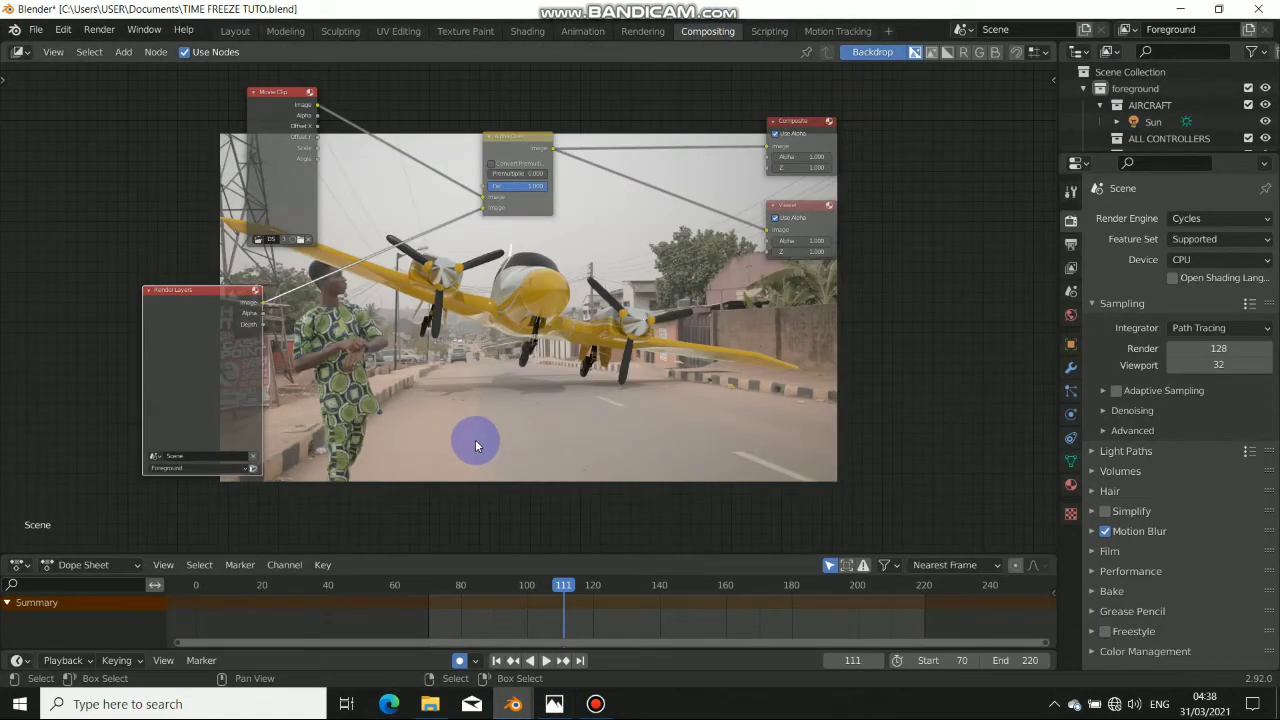
{"action": "left_click_drag", "start_coordinate": [273, 173], "coordinate": [252, 170]}
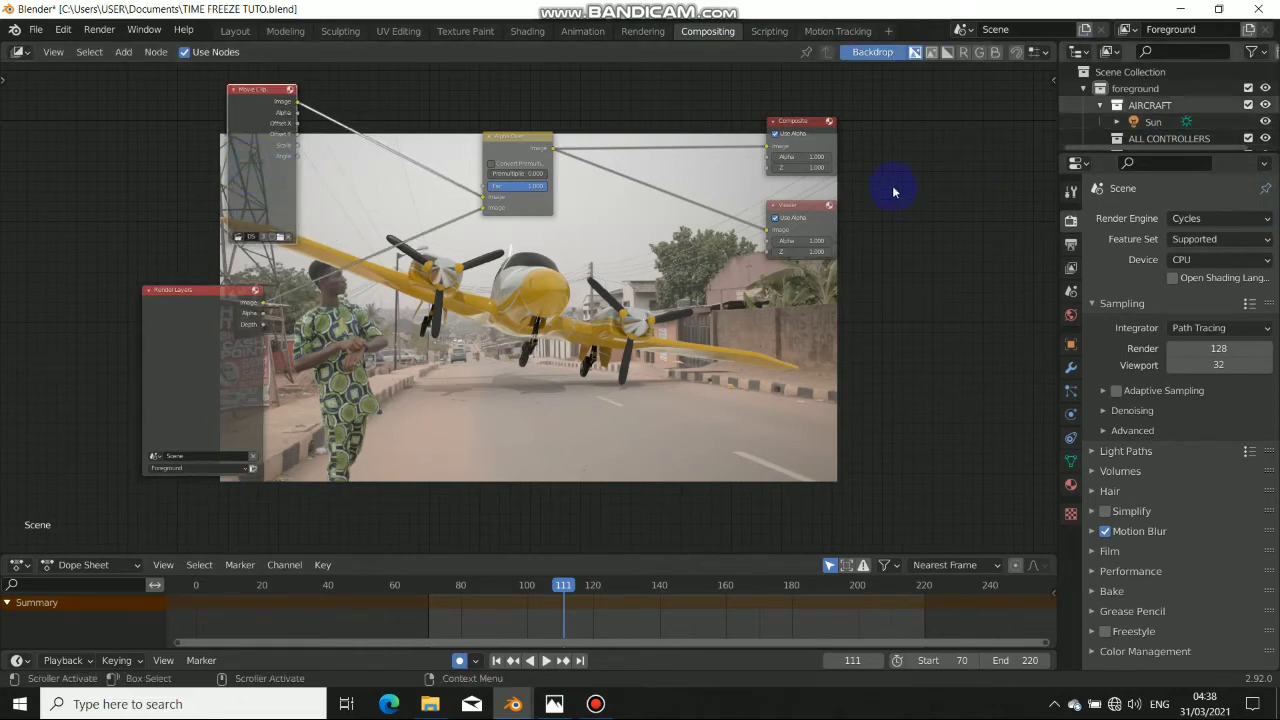
{"action": "left_click_drag", "start_coordinate": [248, 155], "coordinate": [88, 206]}
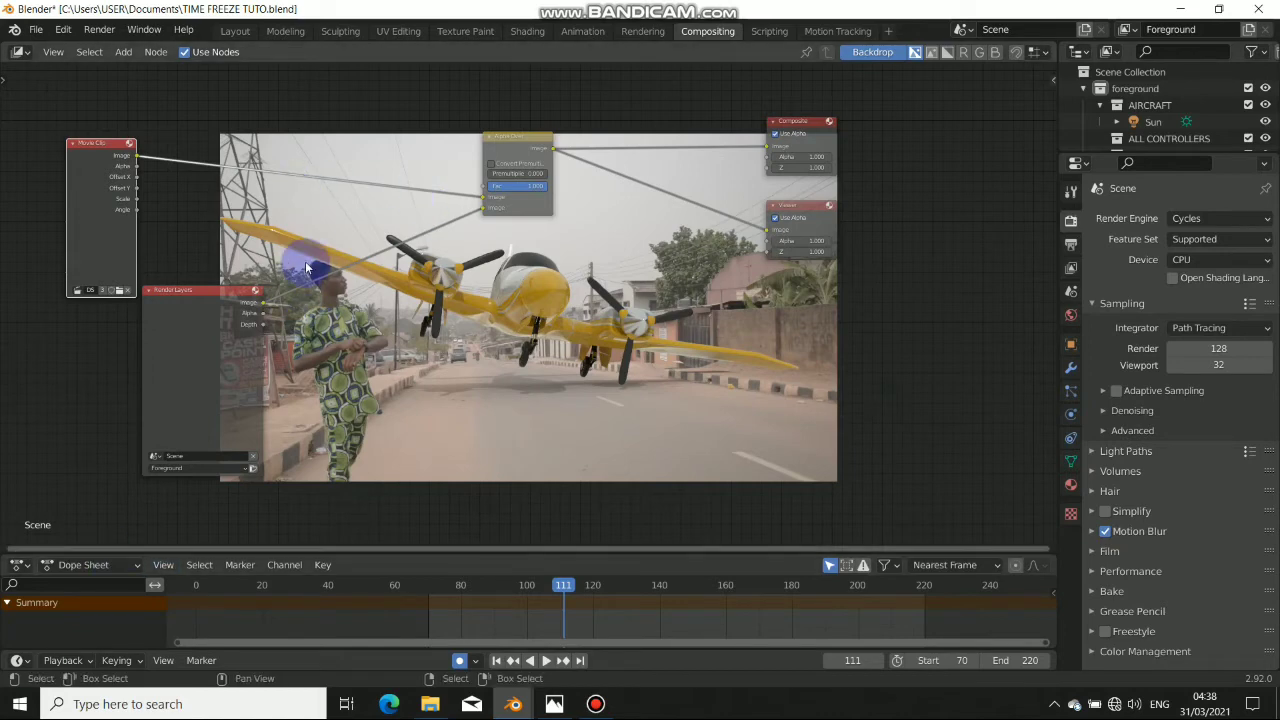
{"action": "left_click_drag", "start_coordinate": [249, 320], "coordinate": [106, 371]}
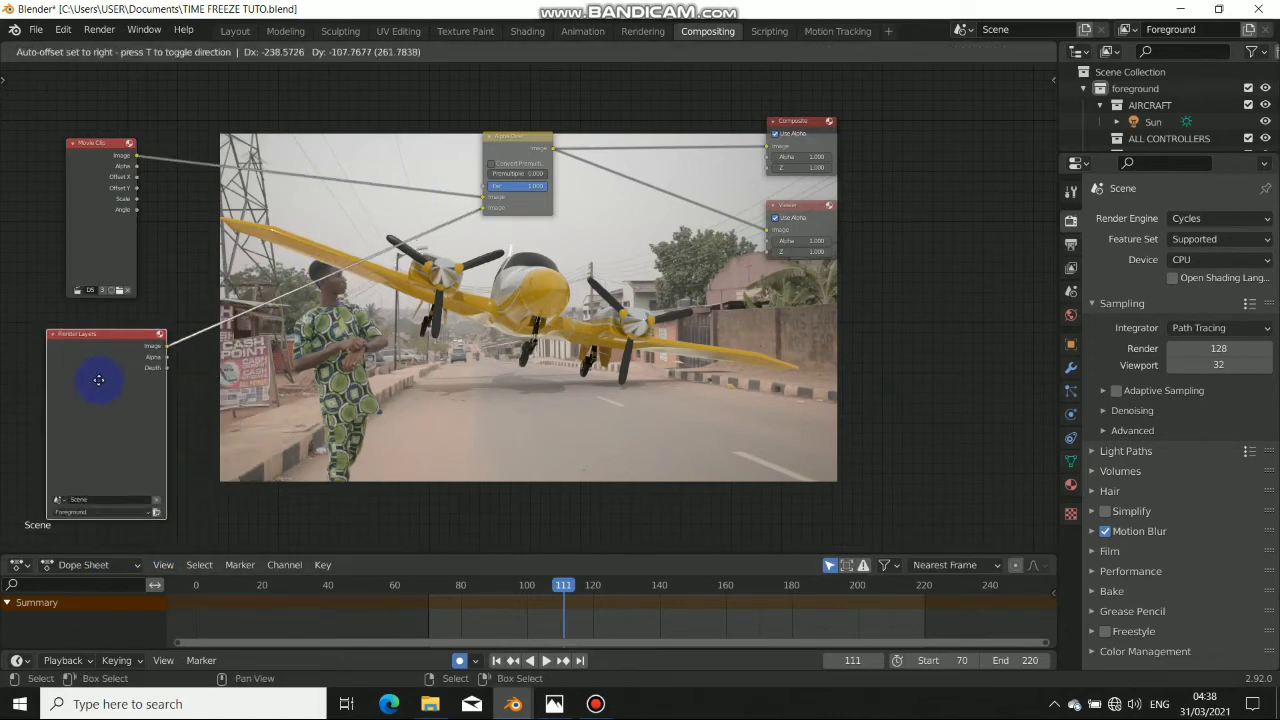
{"action": "middle_click_drag", "start_coordinate": [589, 307], "coordinate": [709, 288]}
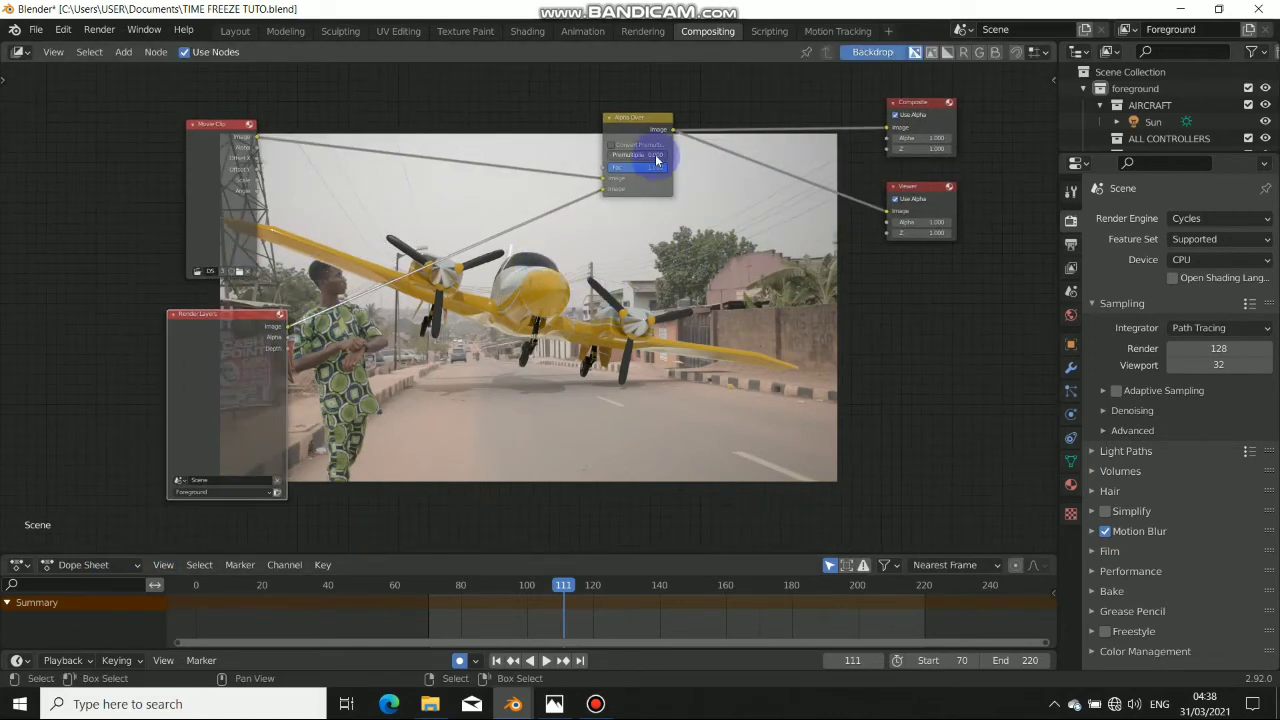
{"action": "left_click_drag", "start_coordinate": [648, 129], "coordinate": [646, 120]}
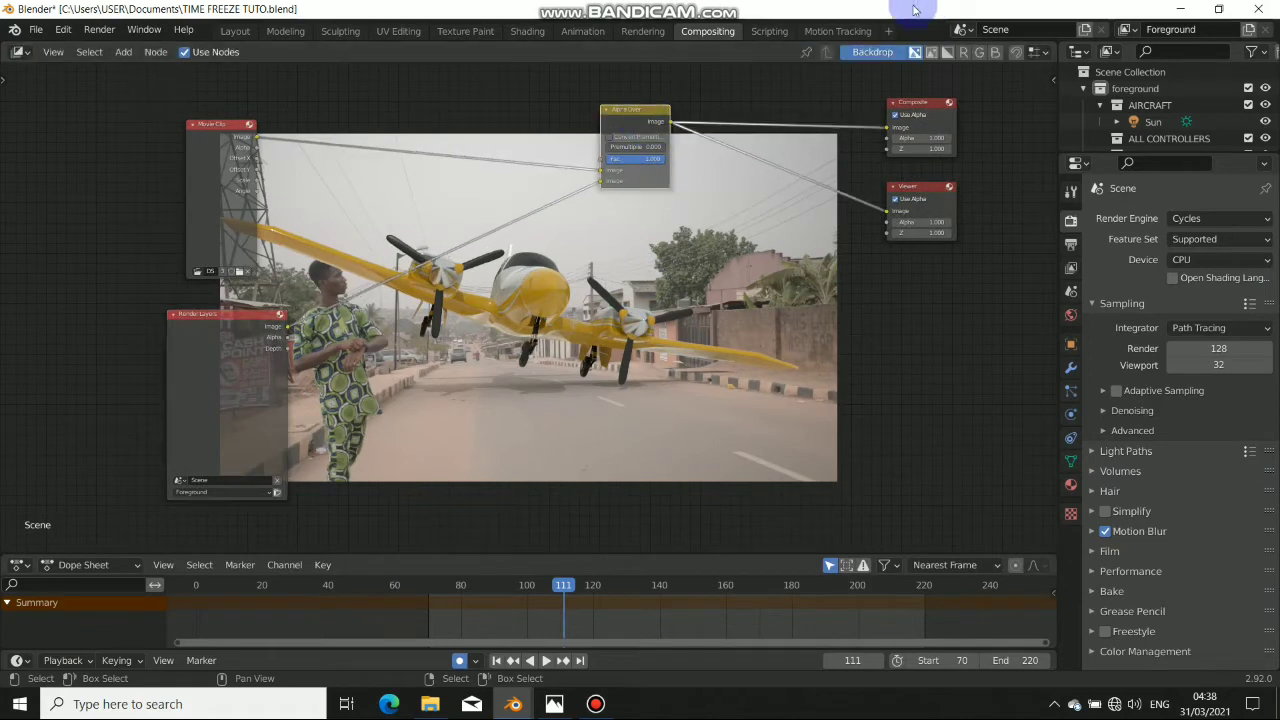
- Hide all tracking markers on the DSC_0294.MOV clip in the Motion Tracking workspace
{"action": "left_click", "coordinate": [828, 31]}
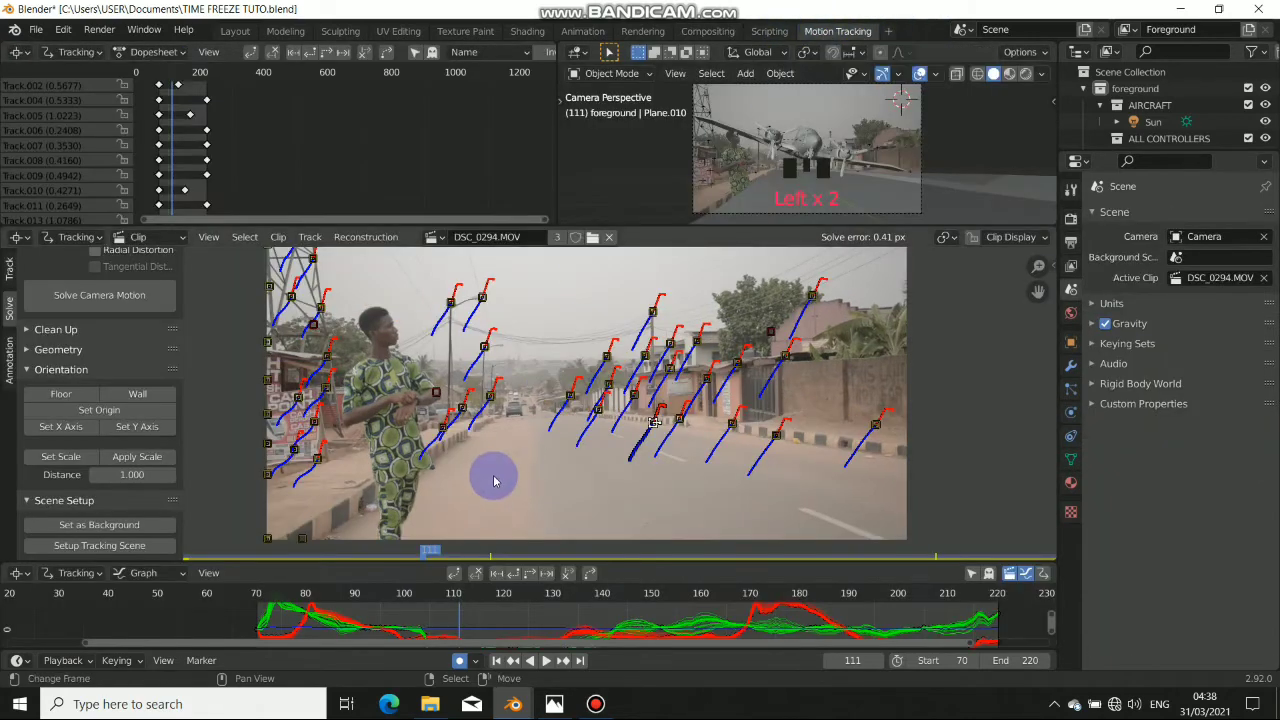
{"action": "scroll", "coordinate": [488, 475], "scroll_direction": "down", "scroll_amount": 3}
{"action": "scroll", "coordinate": [518, 432], "scroll_direction": "up", "scroll_amount": 1}
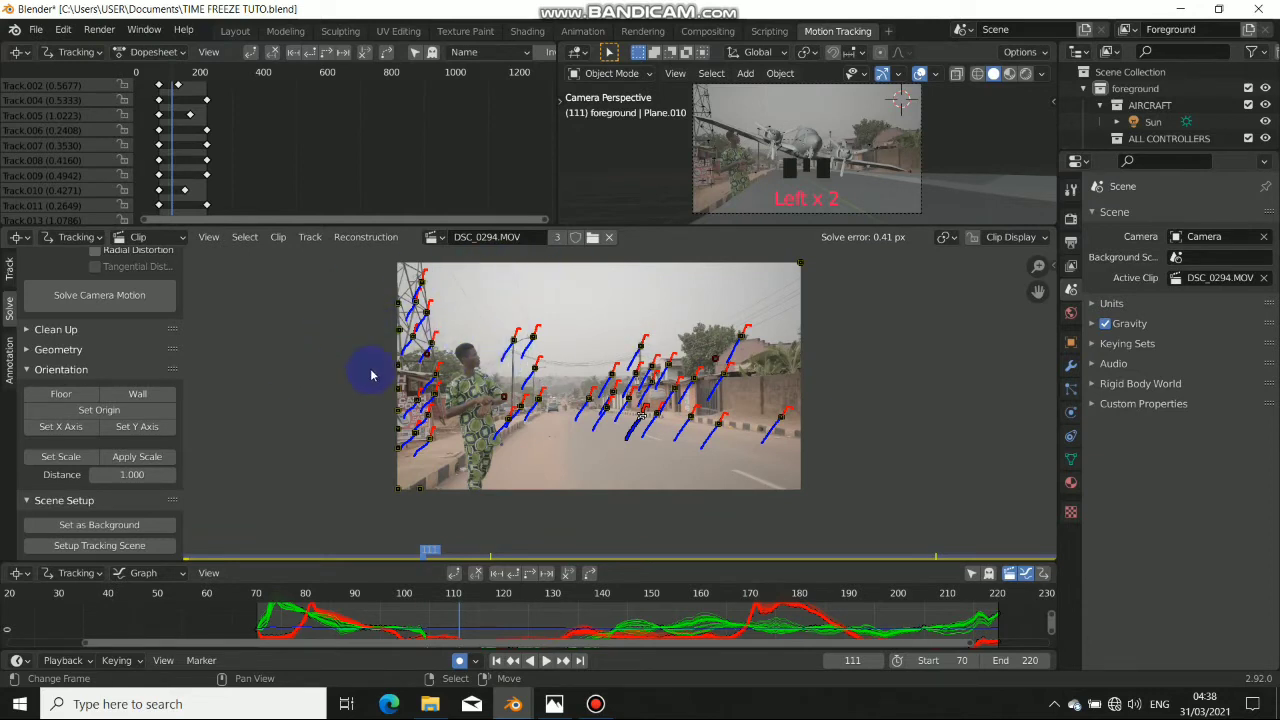
{"action": "key", "text": "Tab"}
{"action": "key", "text": "Tab"}
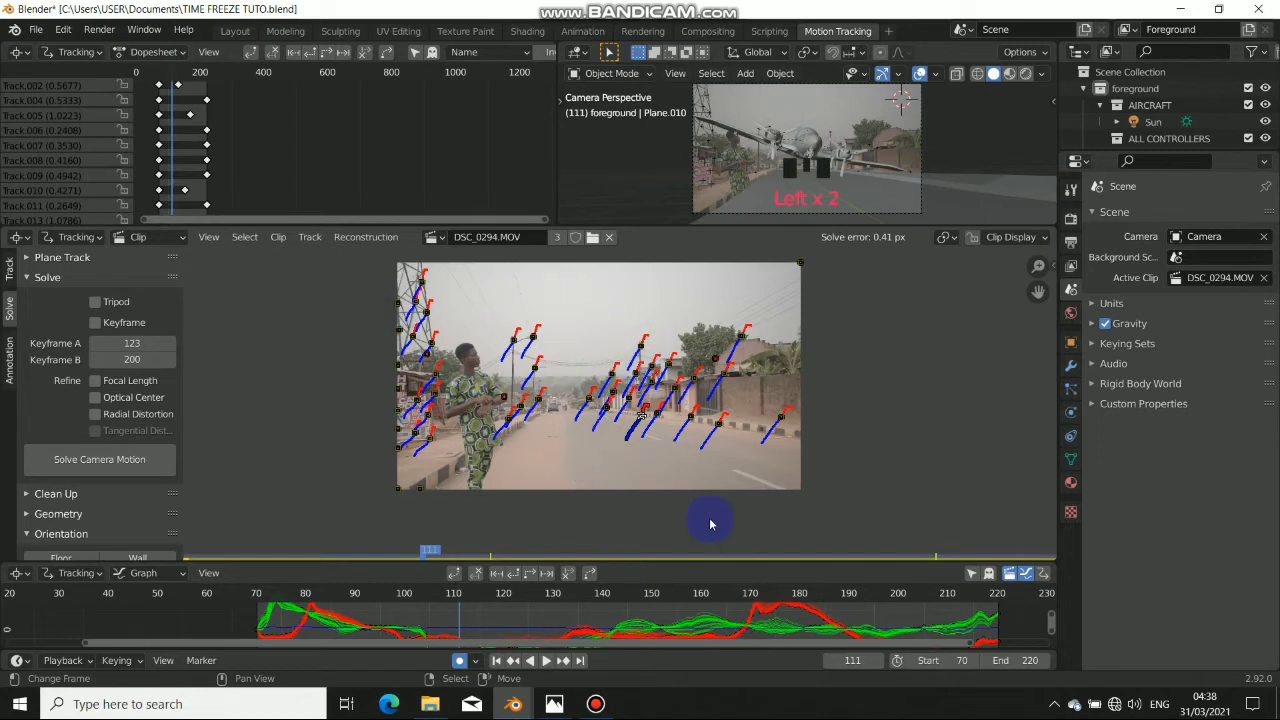
{"action": "key", "text": "a"}
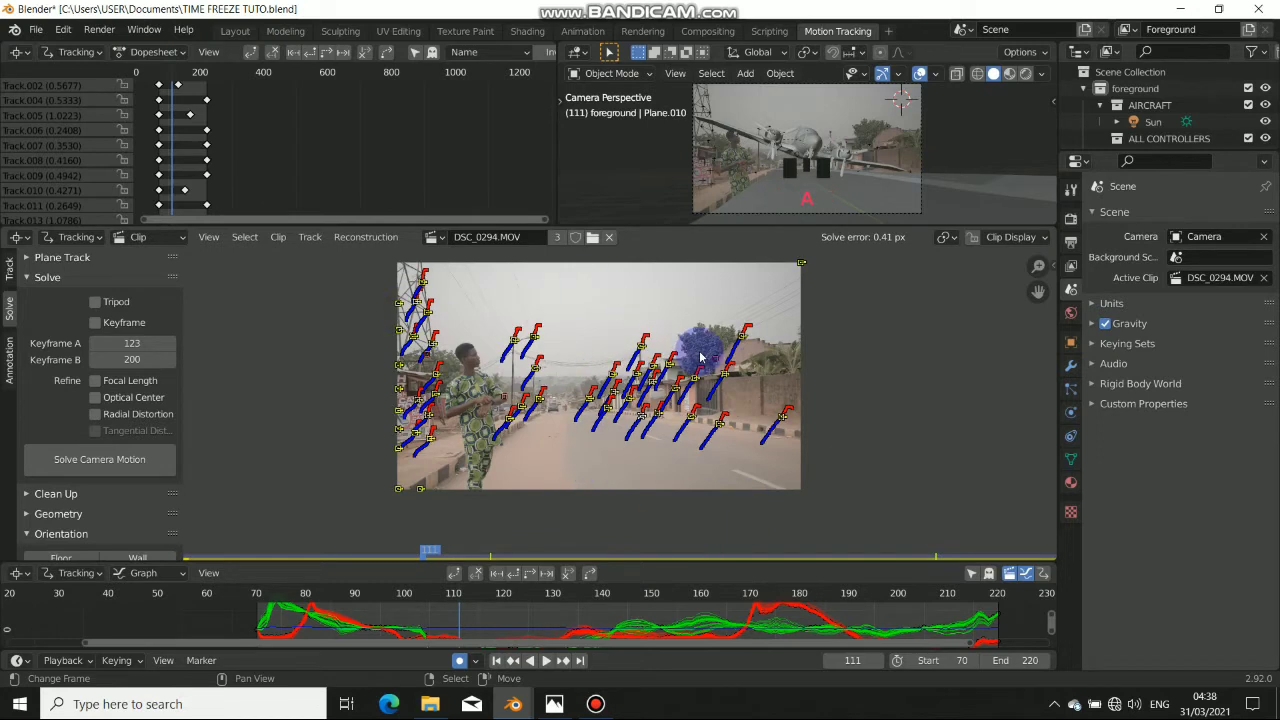
{"action": "key", "text": "h"}
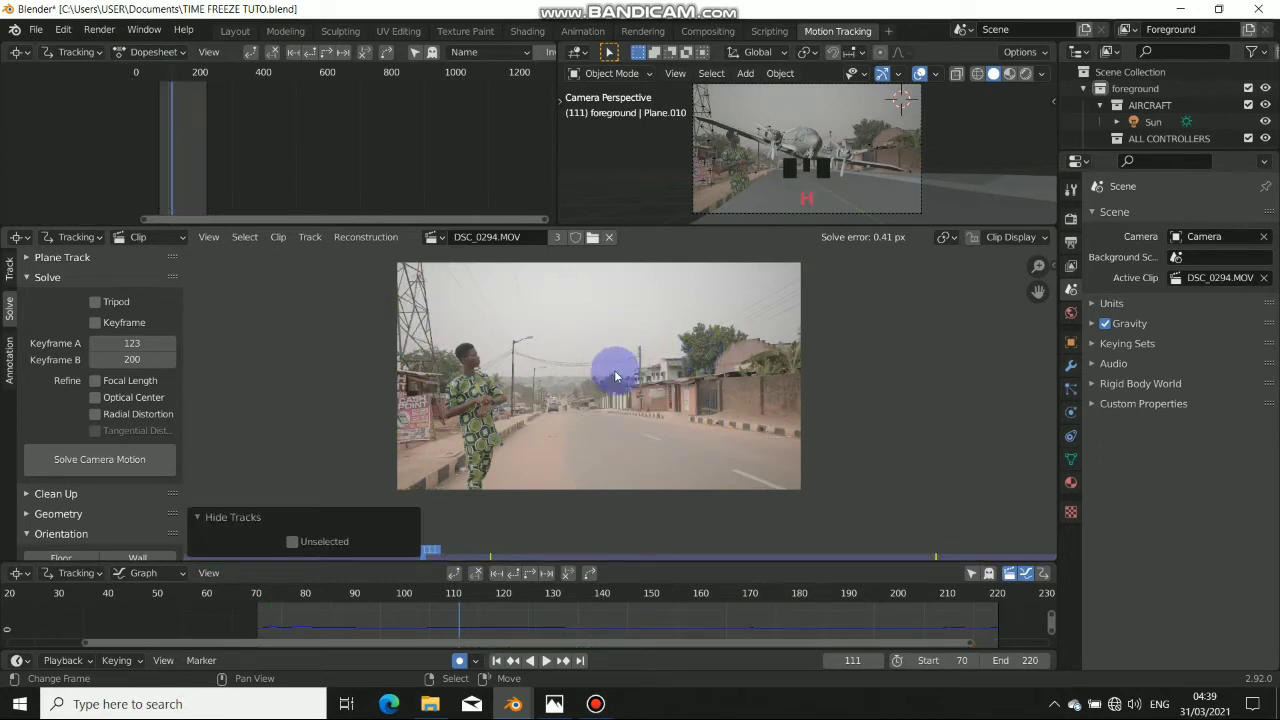
- Switch the clip editor to Mask mode and examine the outline of the man's head and shoulders at frame 111
{"action": "key", "text": "Tab"}
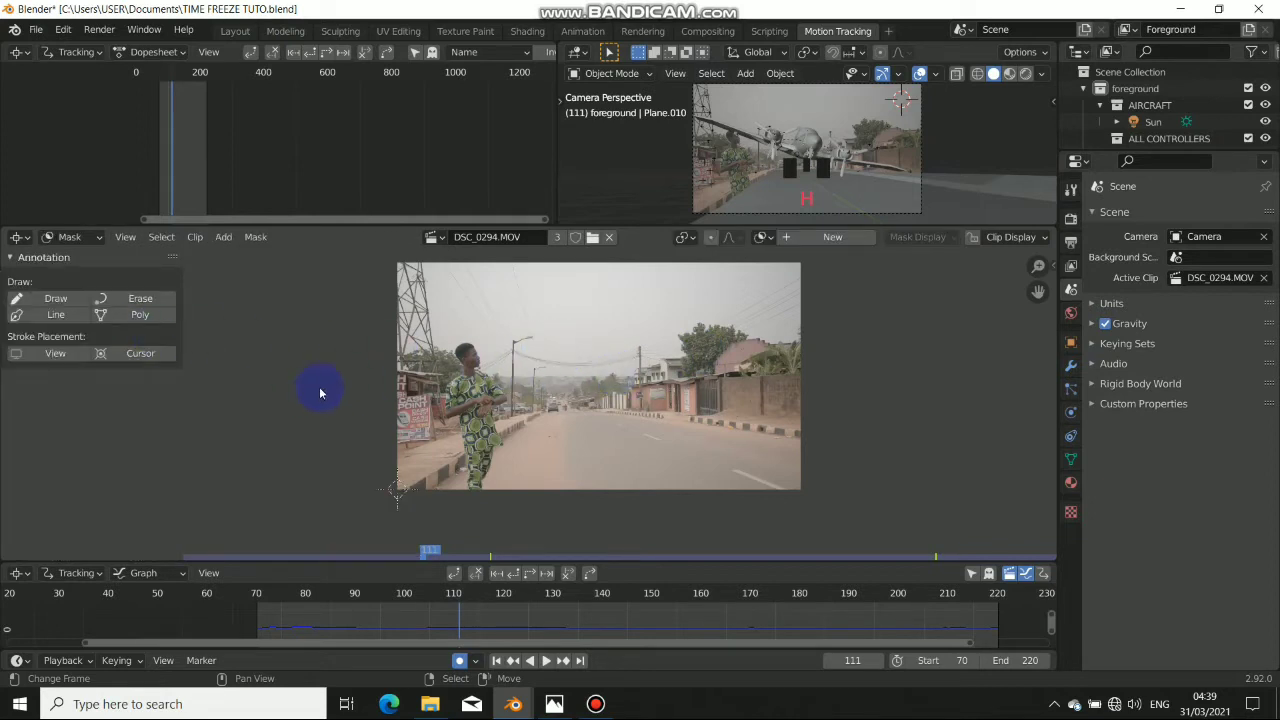
{"action": "key", "text": "Tab"}
{"action": "key", "text": "Tab"}
{"action": "key", "text": "Tab"}
{"action": "key", "text": "Tab"}
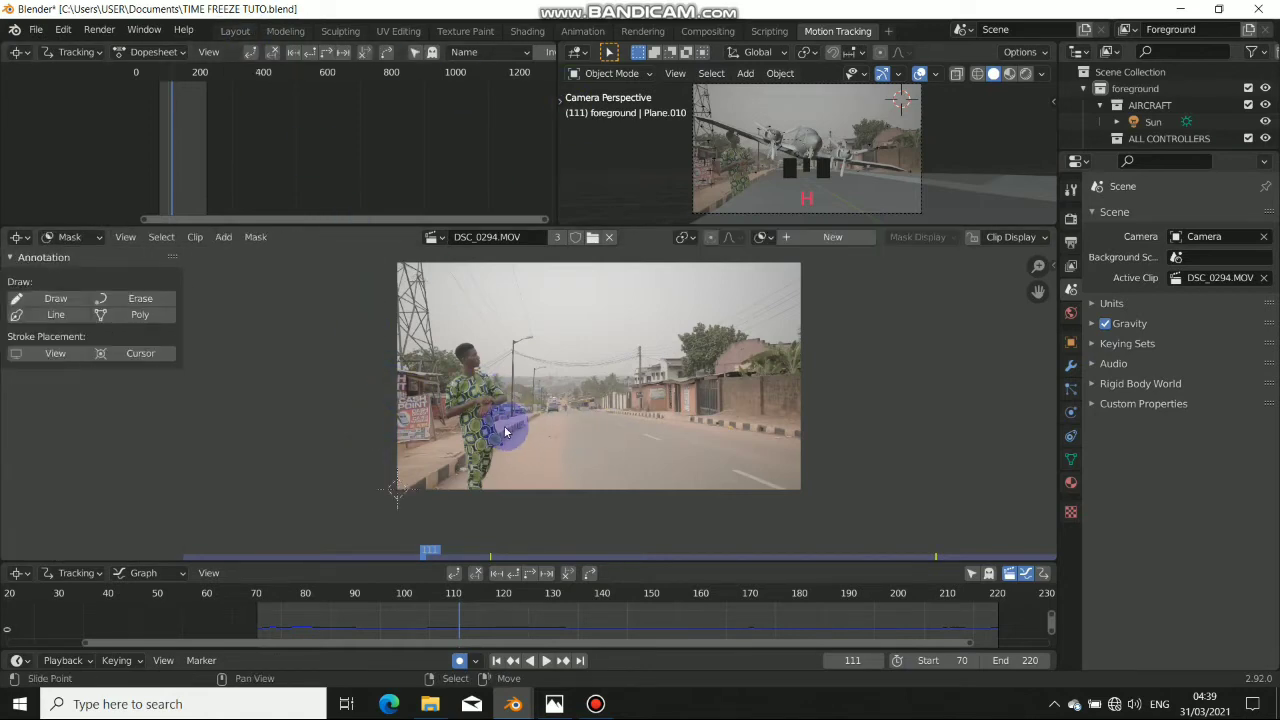
{"action": "scroll", "coordinate": [441, 389], "scroll_direction": "up", "scroll_amount": 6}
{"action": "middle_click_drag", "start_coordinate": [441, 386], "coordinate": [690, 402]}
{"action": "mouse_move", "coordinate": [405, 404]}
{"action": "middle_mouse_down"}
{"action": "mouse_move", "coordinate": [506, 416]}
{"action": "mouse_move", "coordinate": [685, 520]}
{"action": "middle_mouse_up"}
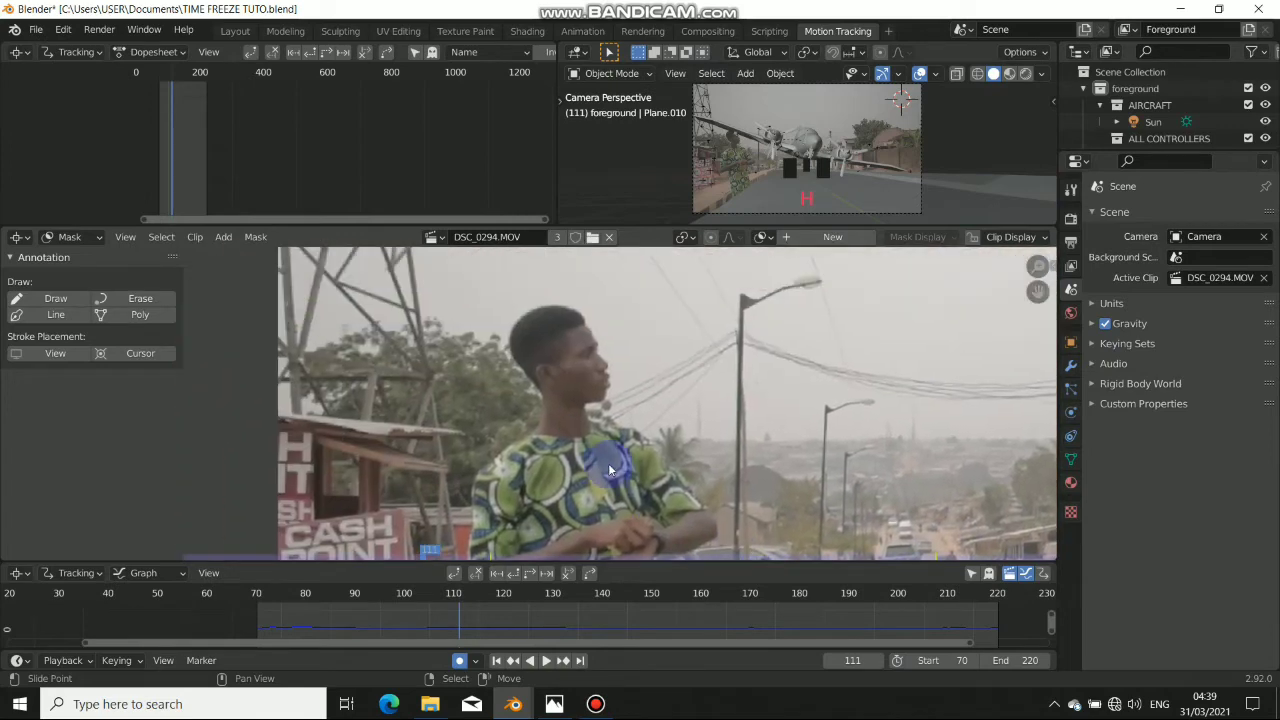
{"action": "middle_click_drag", "start_coordinate": [570, 410], "coordinate": [599, 454]}
{"action": "scroll", "coordinate": [638, 413], "scroll_direction": "up", "scroll_amount": 3}
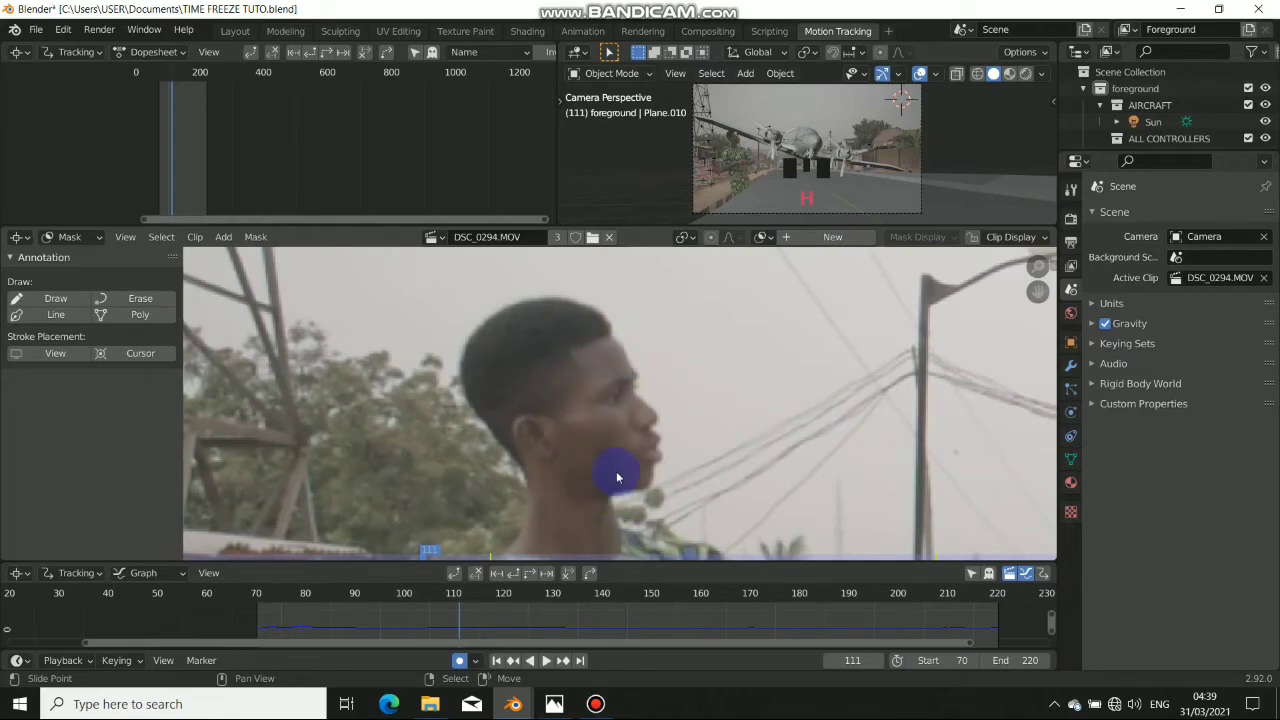
{"action": "scroll", "coordinate": [616, 478], "scroll_direction": "down", "scroll_amount": 3}
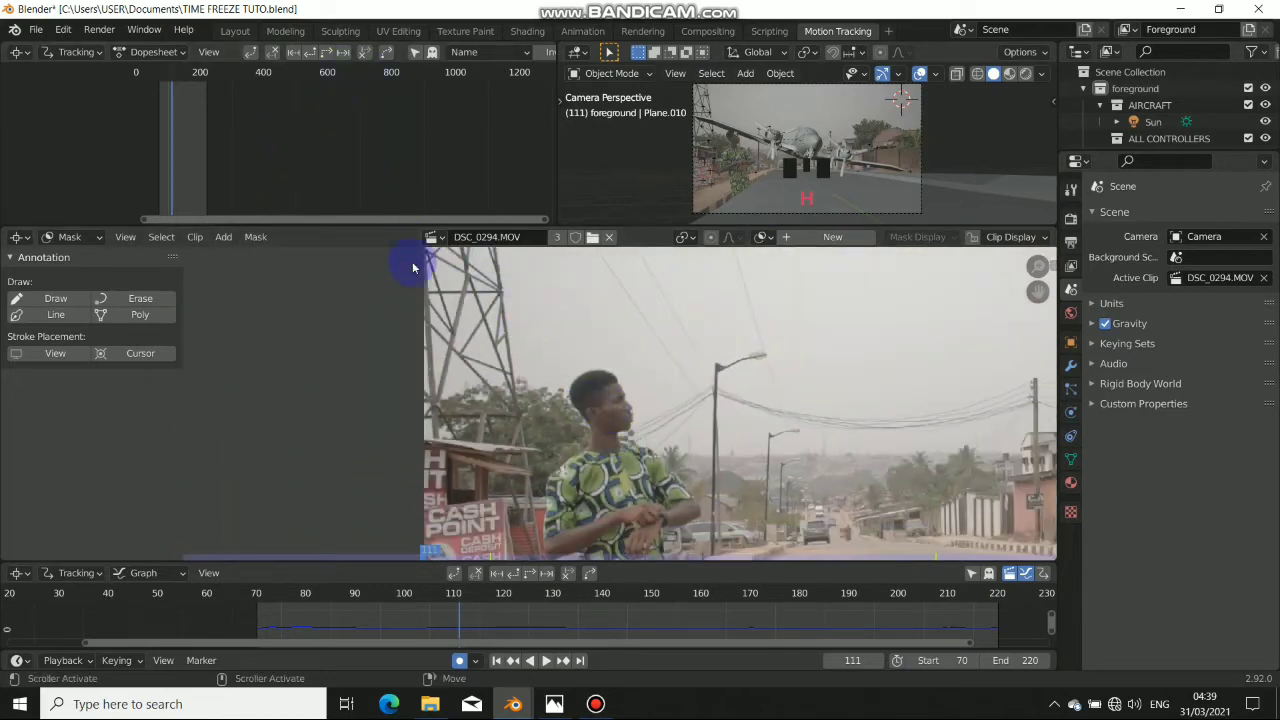
- In the Layout workspace's camera view, step back to frame 102 to examine where the wing overlaps the man
{"action": "left_click", "coordinate": [235, 32]}
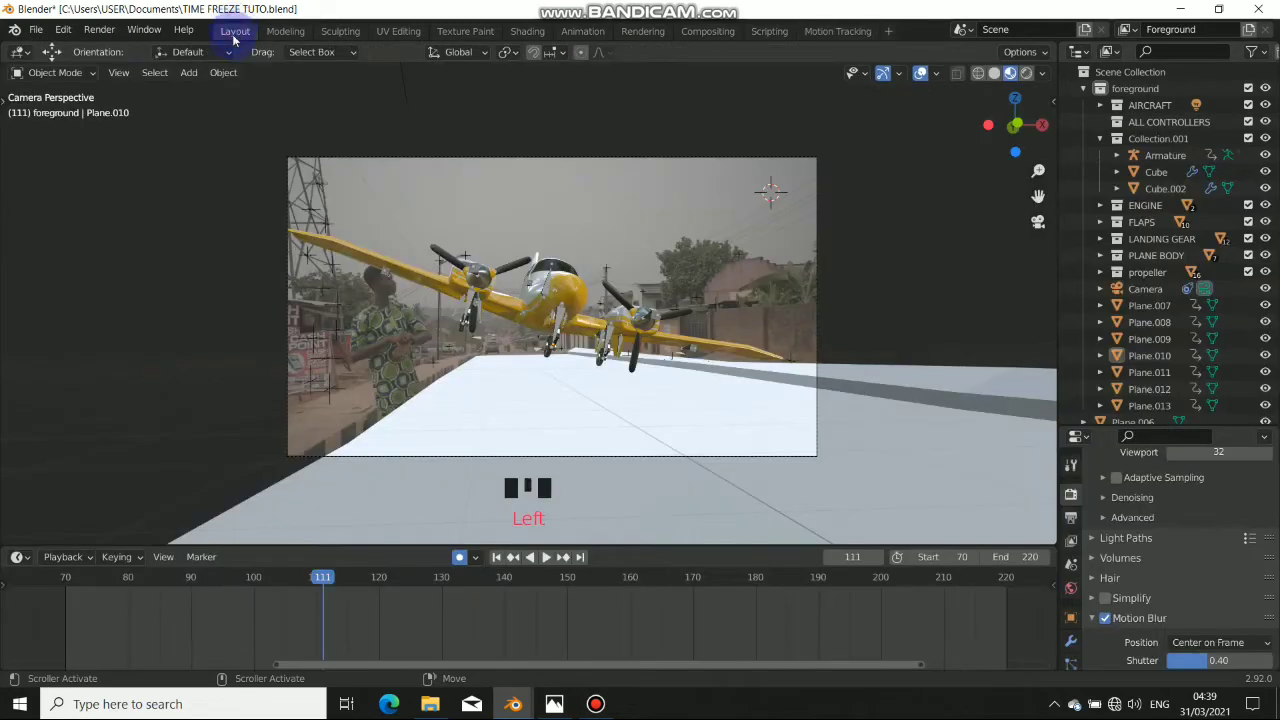
{"action": "scroll", "coordinate": [340, 290], "scroll_direction": "up", "scroll_amount": 5}
{"action": "middle_click_drag", "start_coordinate": [307, 279], "coordinate": [588, 351], "text": "shift"}
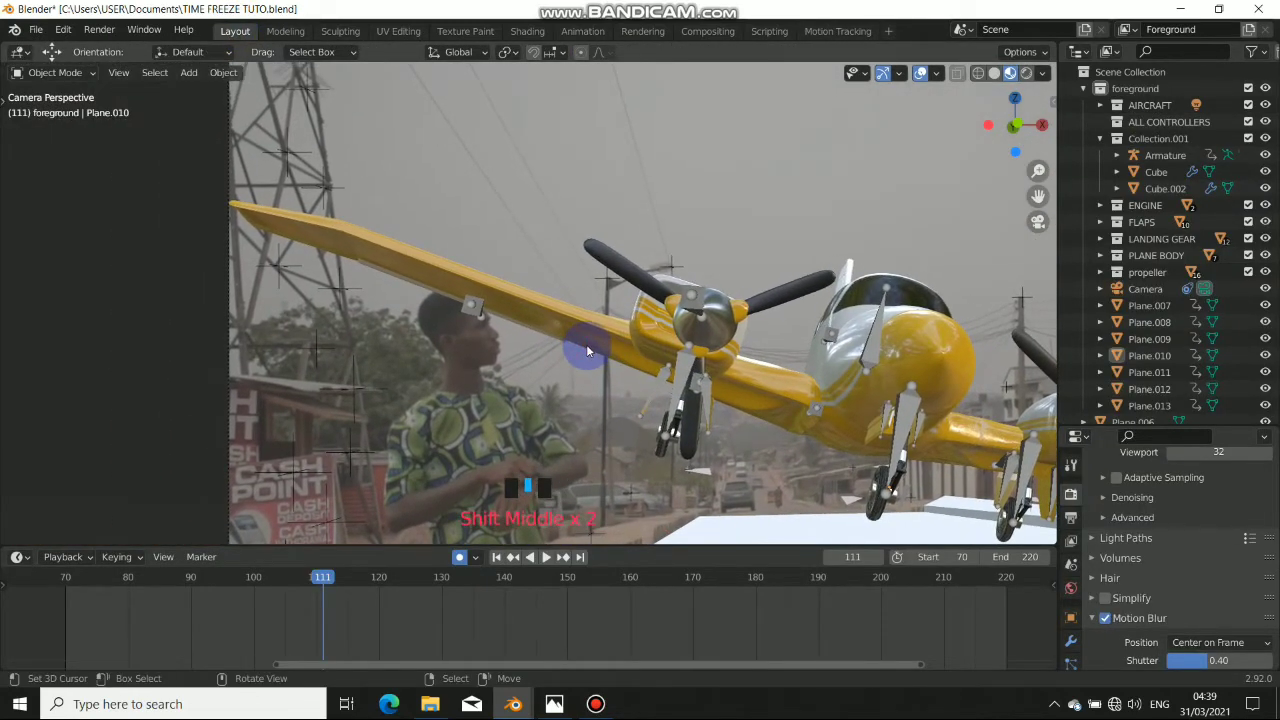
{"action": "key", "text": "Left"}
{"action": "key", "text": "Left"}
{"action": "key", "text": "Left"}
{"action": "key", "text": "Left"}
{"action": "key", "text": "Left"}
{"action": "key", "text": "Left"}
{"action": "key", "text": "Left"}
{"action": "key", "text": "Left"}
{"action": "key", "text": "Left"}
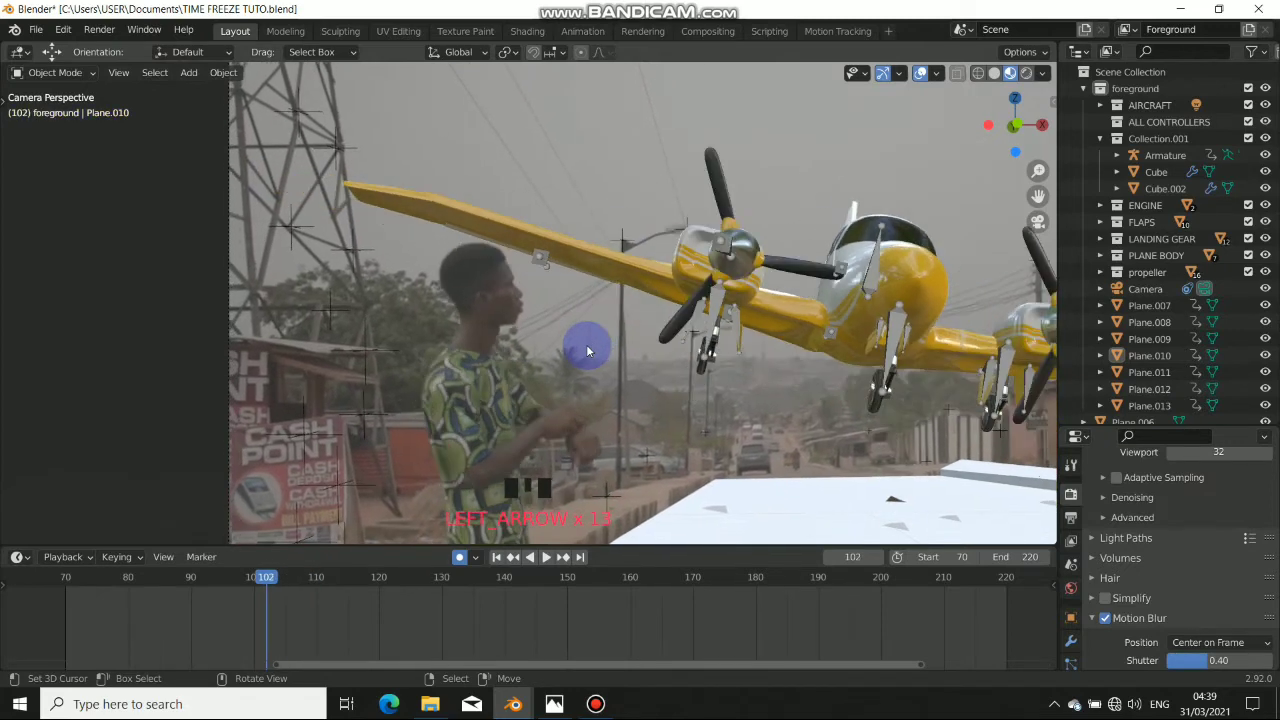
- Step back and forth through frames 101 to 146 in the camera view to examine where the wing overlaps the man, ending at frame 105
{"action": "key", "text": "Left"}
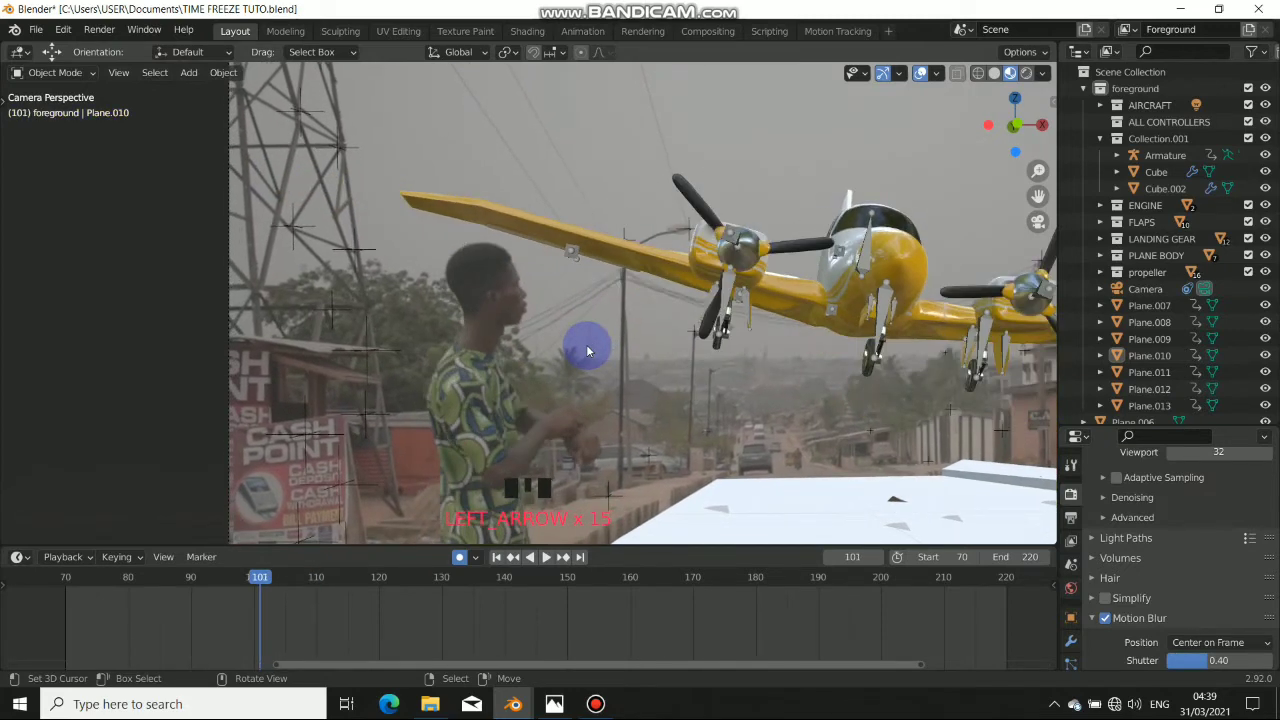
{"action": "key", "text": "Right"}
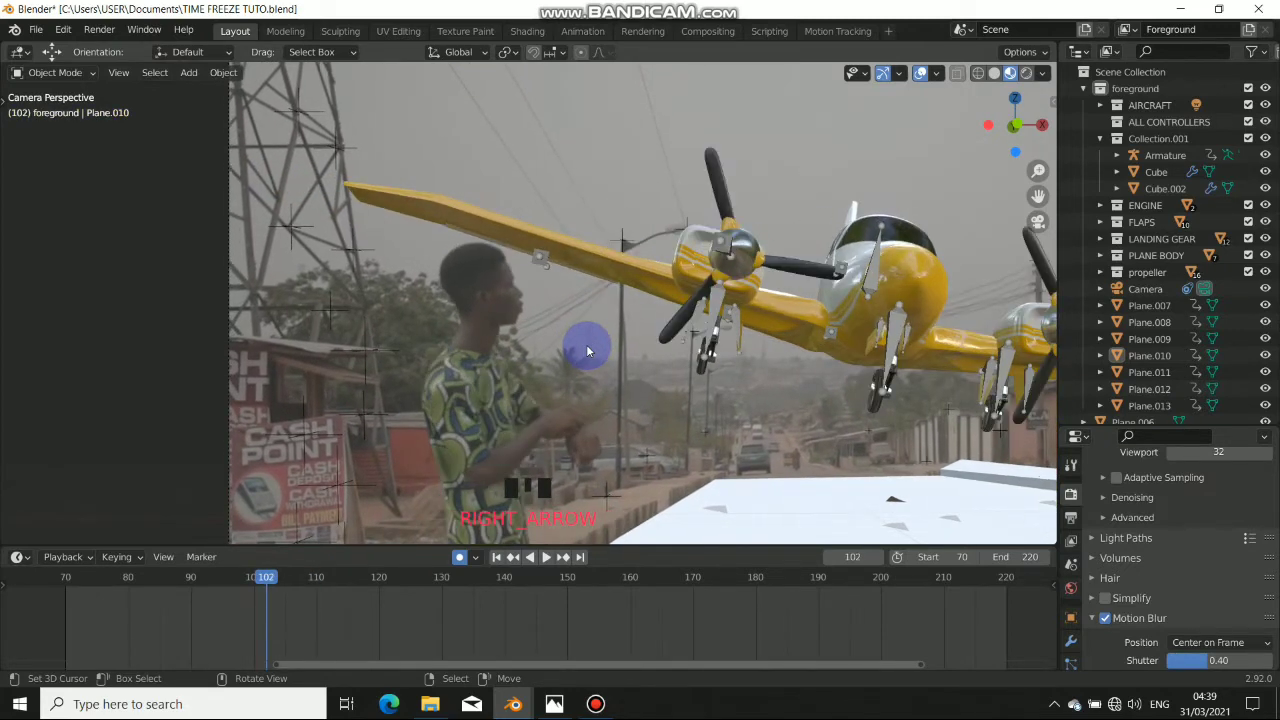
{"action": "key", "text": "Right"}
{"action": "key", "text": "Right"}
{"action": "key", "text": "Right"}
{"action": "key", "text": "Right"}
{"action": "key", "text": "Right"}
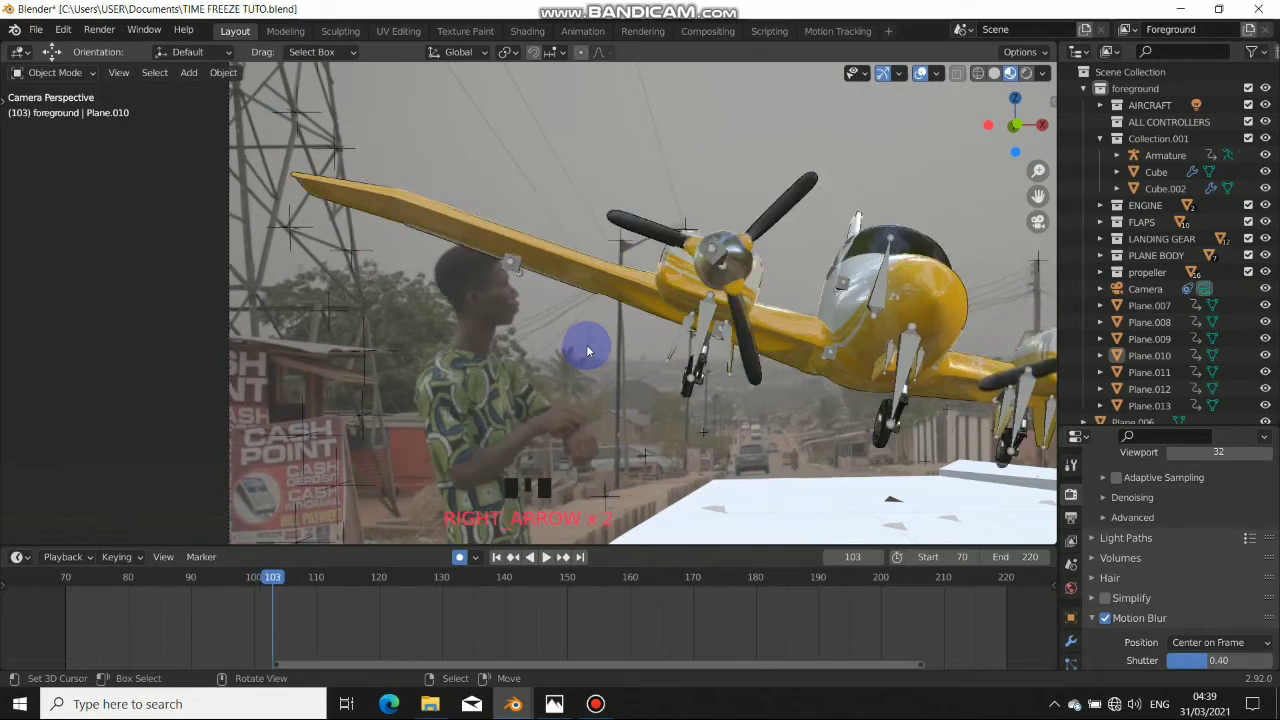
{"action": "key", "text": "Right"}
{"action": "key", "text": "Right"}
{"action": "key", "text": "Right"}
{"action": "key", "text": "Right"}
{"action": "key", "text": "Right"}
{"action": "key", "text": "Right"}
{"action": "key", "text": "Right"}
{"action": "key", "text": "Right"}
{"action": "key", "text": "Right"}
{"action": "key", "text": "Right"}
{"action": "key", "text": "Right"}
{"action": "key", "text": "Right"}
{"action": "key", "text": "Right"}
{"action": "key", "text": "Right"}
{"action": "key", "text": "Right"}
{"action": "key", "text": "Right"}
{"action": "key", "text": "Right"}
{"action": "key", "text": "Right"}
{"action": "key", "text": "Right"}
{"action": "key", "text": "Right"}
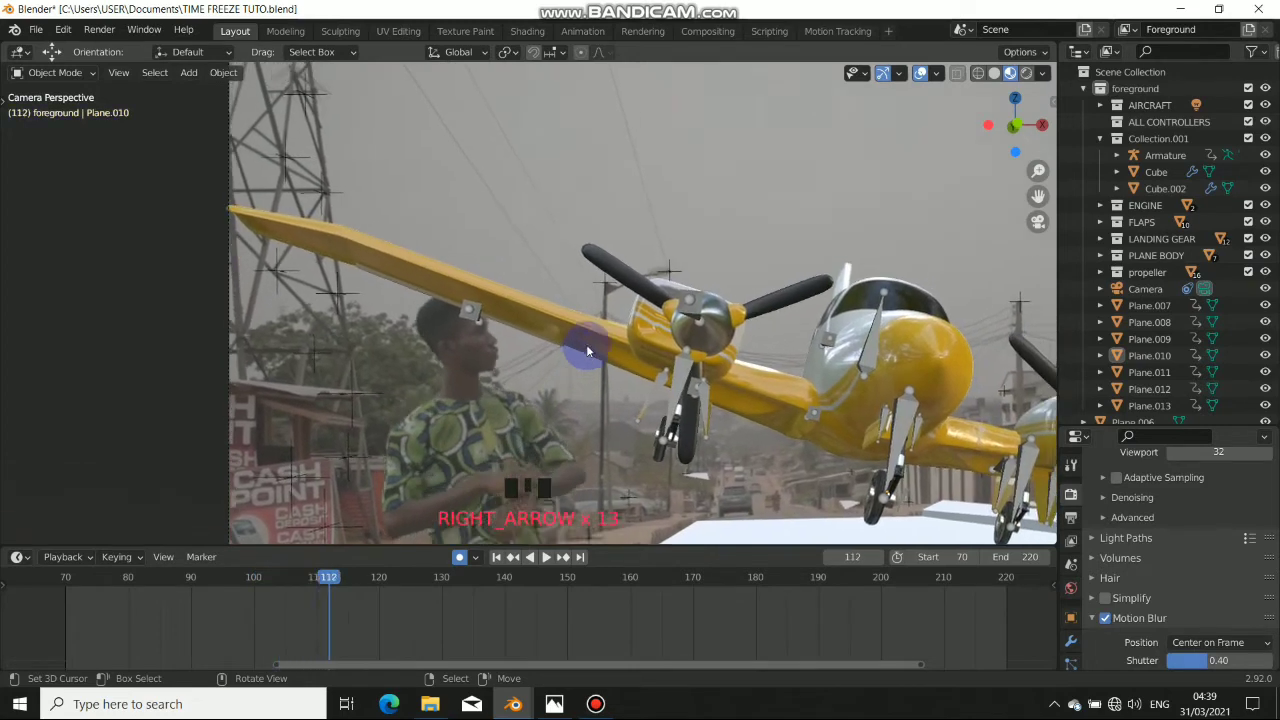
{"action": "key", "text": "Left"}
{"action": "key", "text": "Left"}
{"action": "key", "text": "Left"}
{"action": "key", "text": "Left"}
{"action": "key", "text": "Left"}
{"action": "key", "text": "Left"}
{"action": "key", "text": "Left"}
{"action": "key", "text": "Left"}
{"action": "key", "text": "Left"}
{"action": "key", "text": "Left"}
{"action": "key", "text": "Left"}
{"action": "key", "text": "Left"}
{"action": "key", "text": "Left"}
{"action": "key", "text": "Left"}
{"action": "key", "text": "Left"}
{"action": "key", "text": "Left"}
{"action": "key", "text": "Left"}
{"action": "key", "text": "Left"}
{"action": "key", "text": "Left"}
{"action": "key", "text": "Left"}
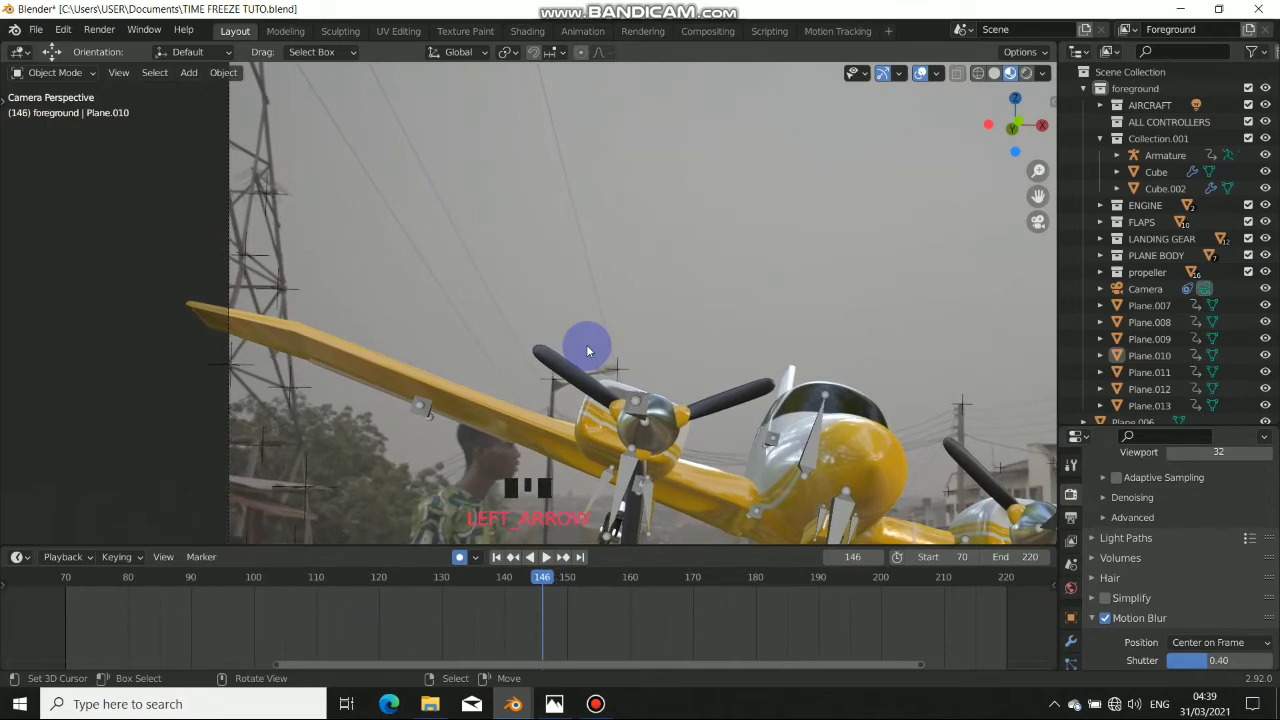
{"action": "key", "text": "Left"}
{"action": "key", "text": "Left"}
{"action": "key", "text": "Left"}
{"action": "key", "text": "Left"}
{"action": "key", "text": "Left"}
{"action": "key", "text": "Left"}
{"action": "key", "text": "Left"}
{"action": "key", "text": "Left"}
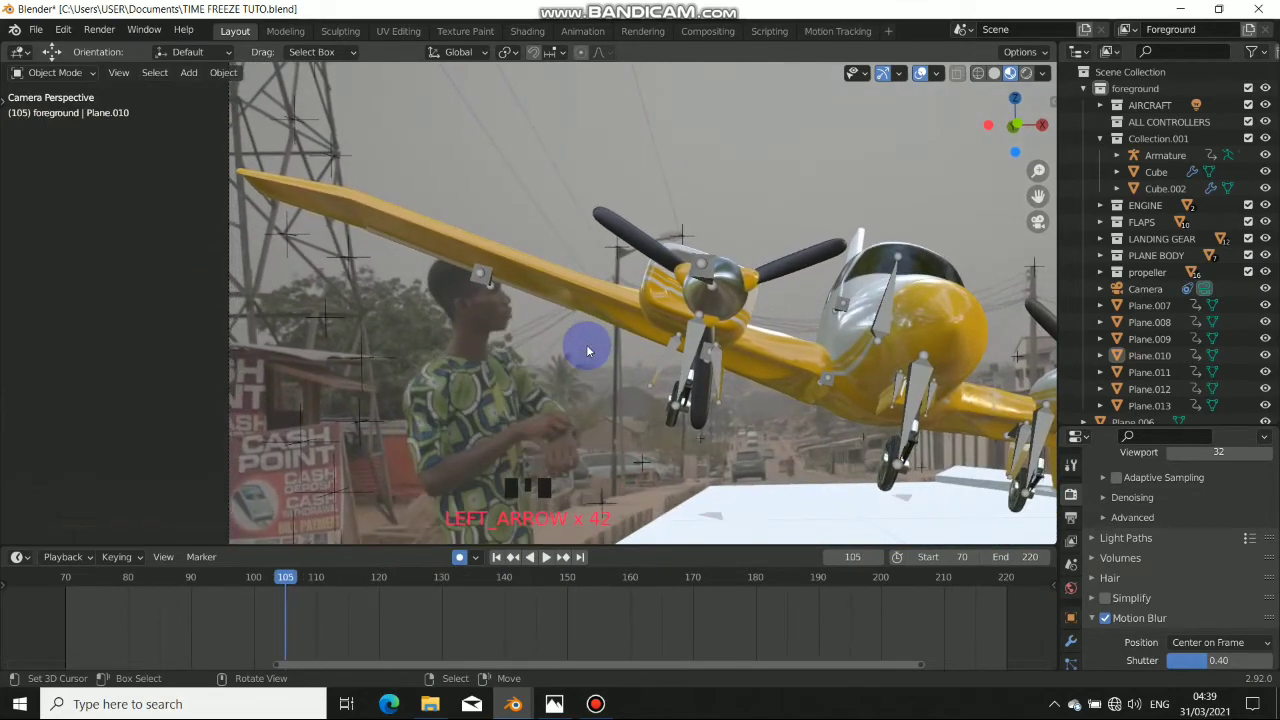
{"action": "scroll", "coordinate": [610, 342], "scroll_direction": "down", "scroll_amount": 3}
{"action": "middle_click_drag", "start_coordinate": [608, 343], "coordinate": [450, 265], "text": "shift"}
- In the Motion Tracking workspace, create a new mask on the DSC_0294.MOV clip and name it "head"
{"action": "left_click", "coordinate": [708, 31]}
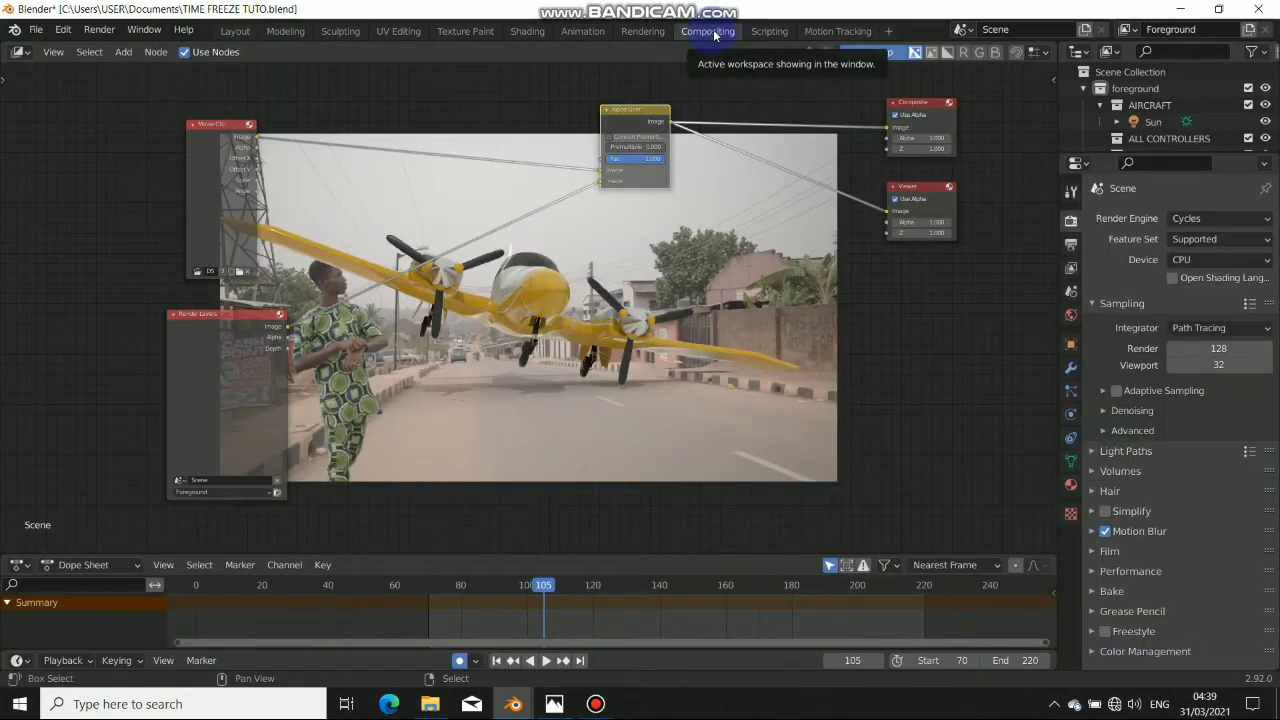
{"action": "left_click", "coordinate": [838, 33]}
{"action": "scroll", "coordinate": [590, 380], "scroll_direction": "up", "scroll_amount": 4}
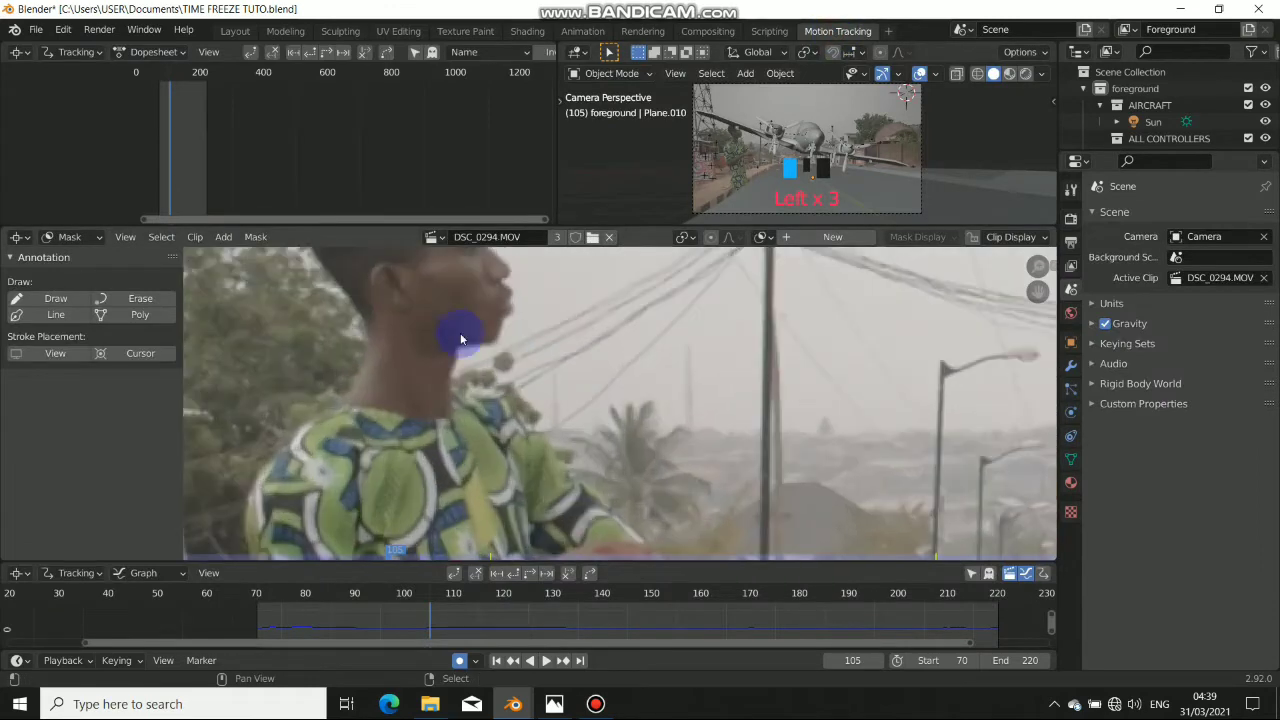
{"action": "middle_click_drag", "start_coordinate": [461, 335], "coordinate": [500, 381]}
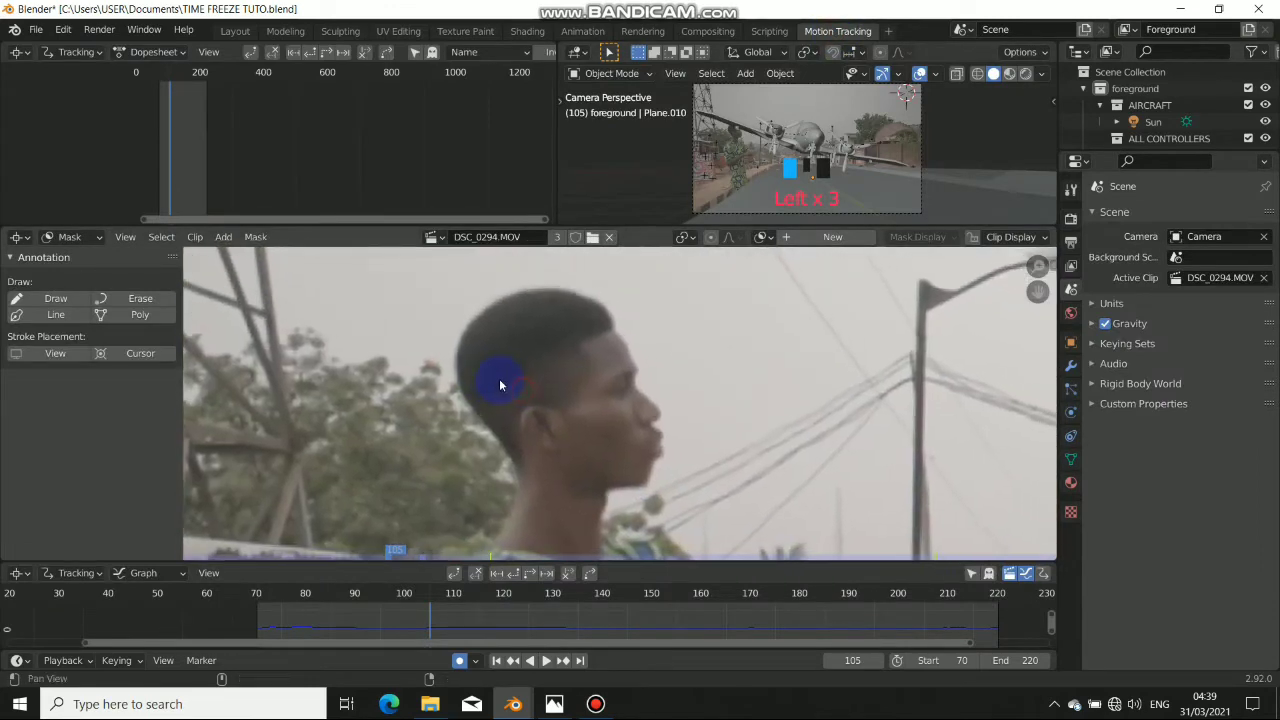
{"action": "left_click", "coordinate": [808, 242]}
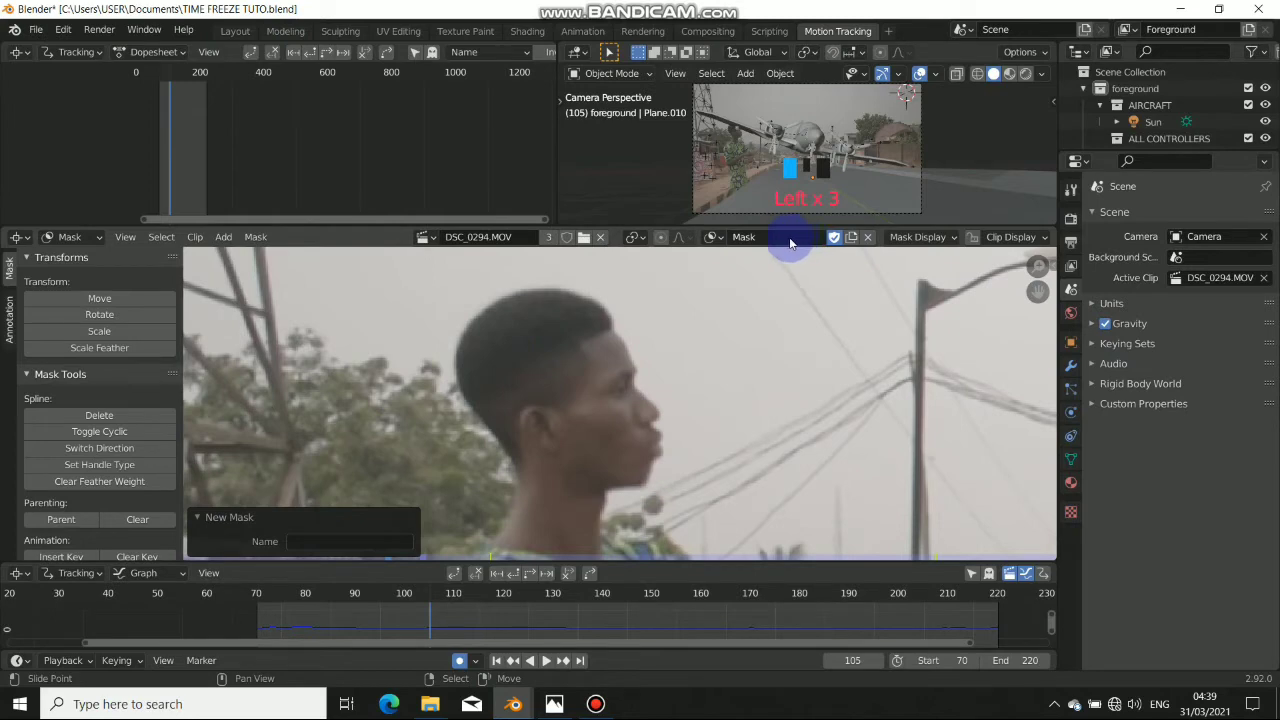
{"action": "left_click", "coordinate": [762, 238]}
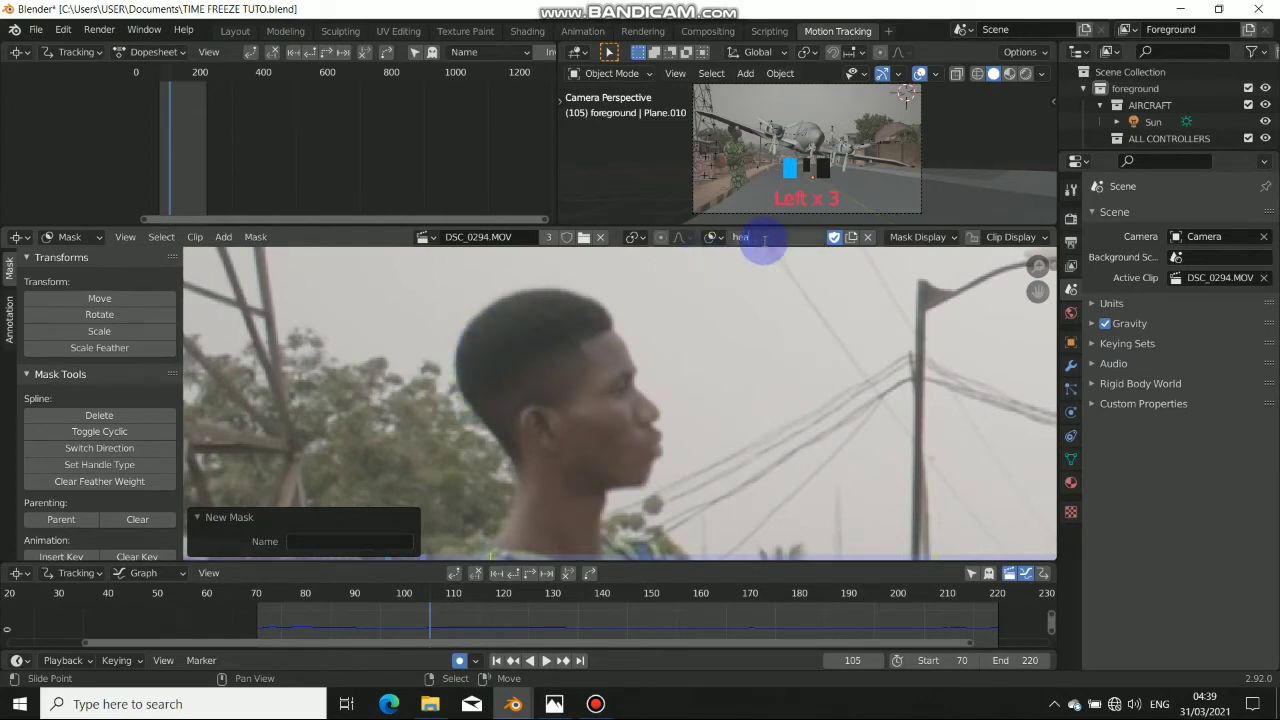
{"action": "key", "text": "Return"}
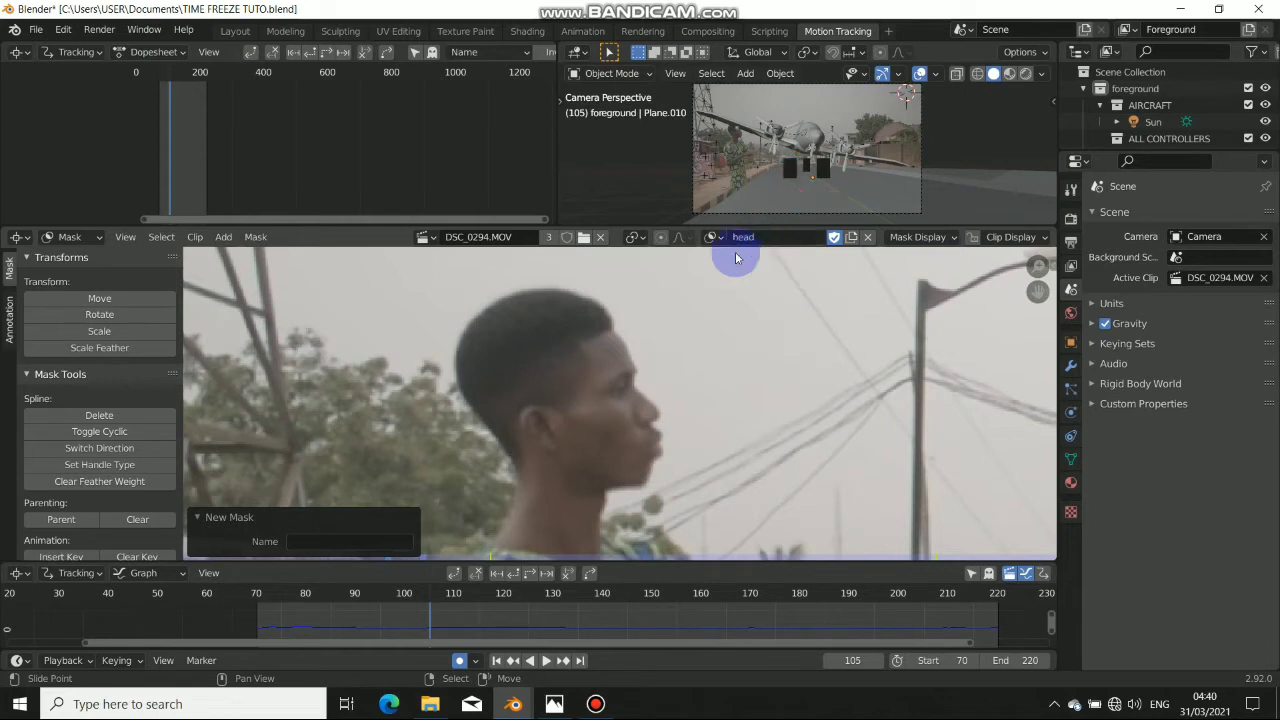
- At frame 105, trace mask points from the back of the man's crown over his hair and down his forehead to beneath the nose
{"action": "scroll", "coordinate": [466, 358], "scroll_direction": "up", "scroll_amount": 3}
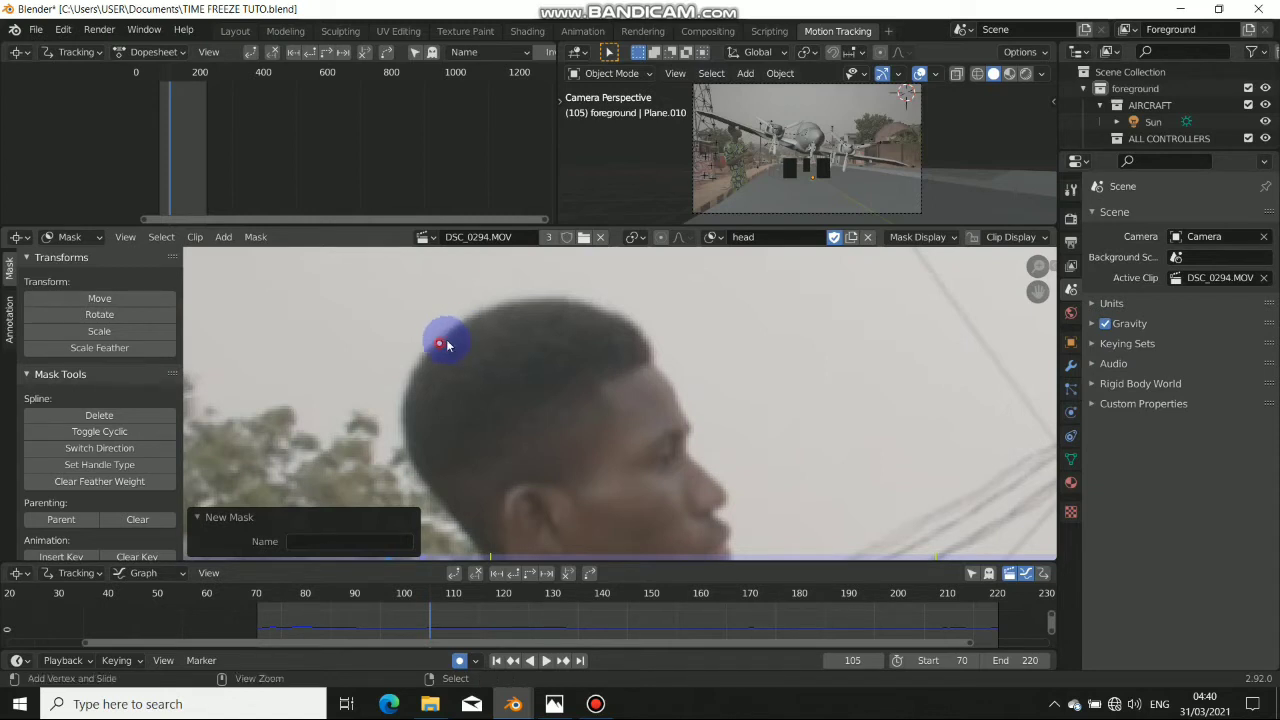
{"action": "left_click", "coordinate": [513, 303], "text": "ctrl"}
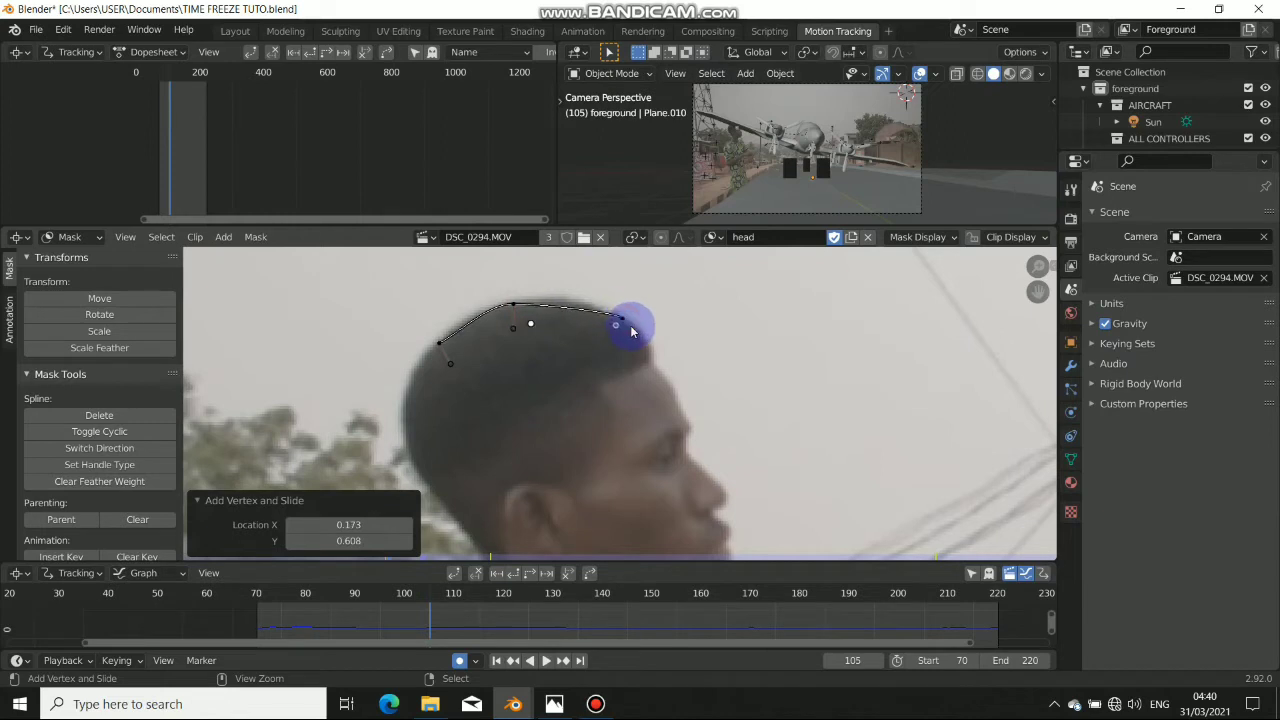
{"action": "left_click_drag", "start_coordinate": [631, 327], "coordinate": [635, 331], "text": "ctrl"}
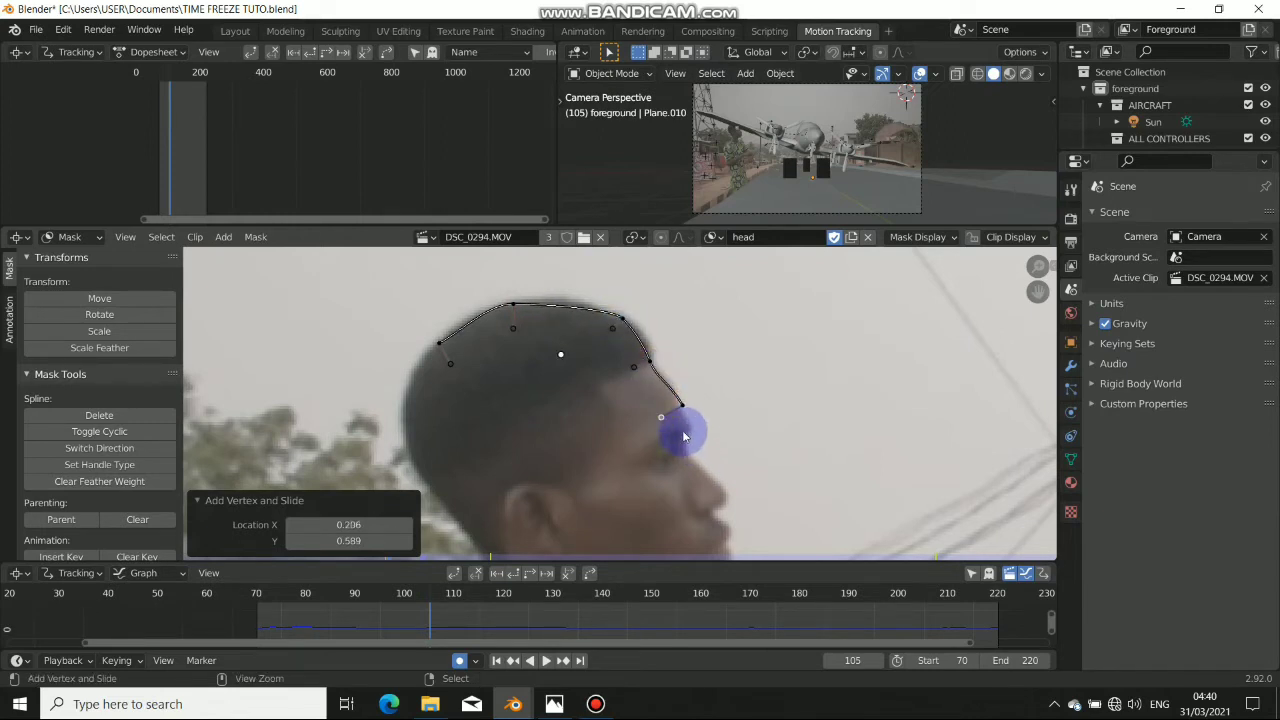
{"action": "left_click", "coordinate": [697, 464], "text": "ctrl"}
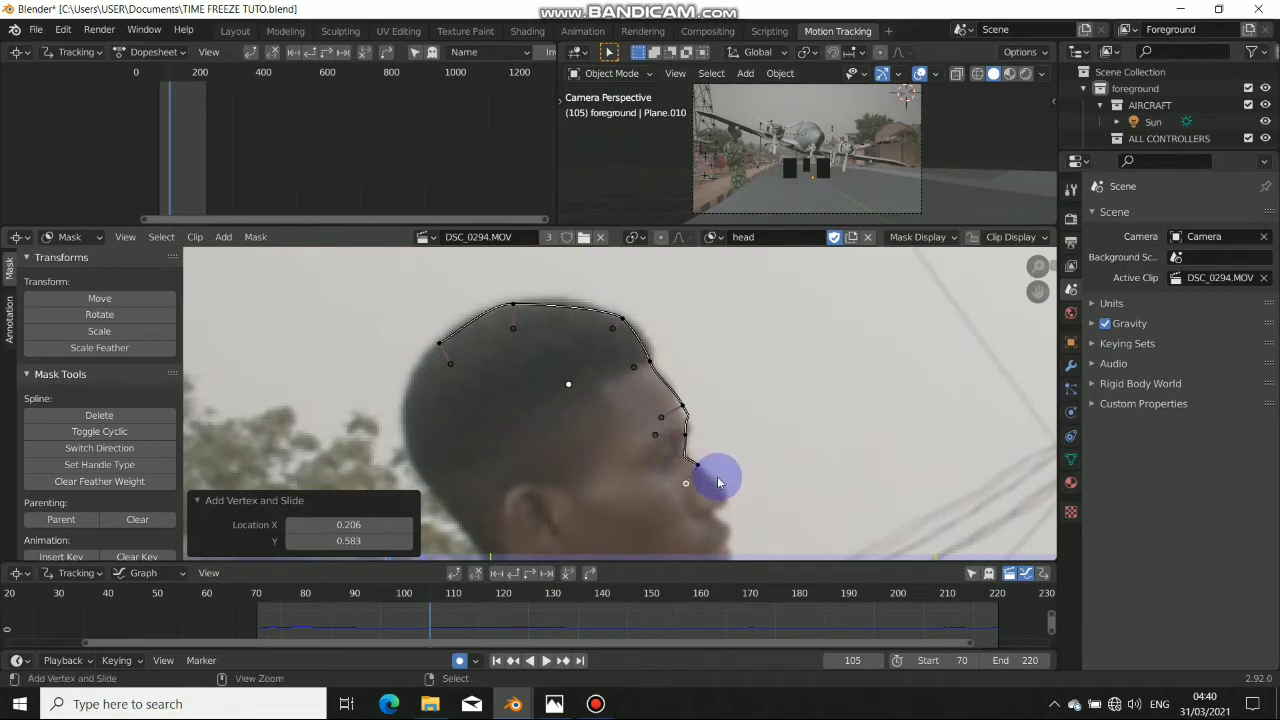
{"action": "middle_click_drag", "start_coordinate": [725, 525], "coordinate": [654, 366]}
{"action": "left_click", "coordinate": [635, 369], "text": "ctrl"}
- Continue the head mask across the jaw and up behind the head, closing the outline at the crown
{"action": "scroll", "coordinate": [545, 415], "scroll_direction": "down", "scroll_amount": 4}
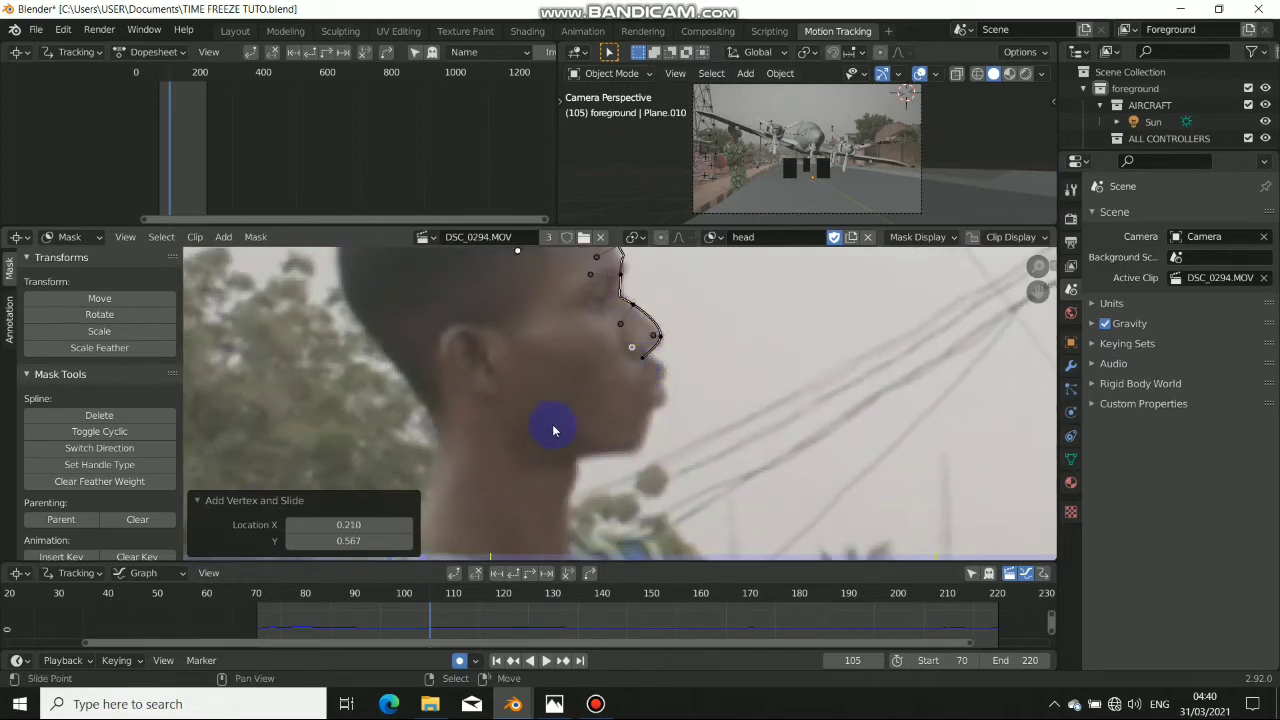
{"action": "middle_click_drag", "start_coordinate": [711, 118], "coordinate": [740, 197]}
{"action": "key", "text": "KP_0"}
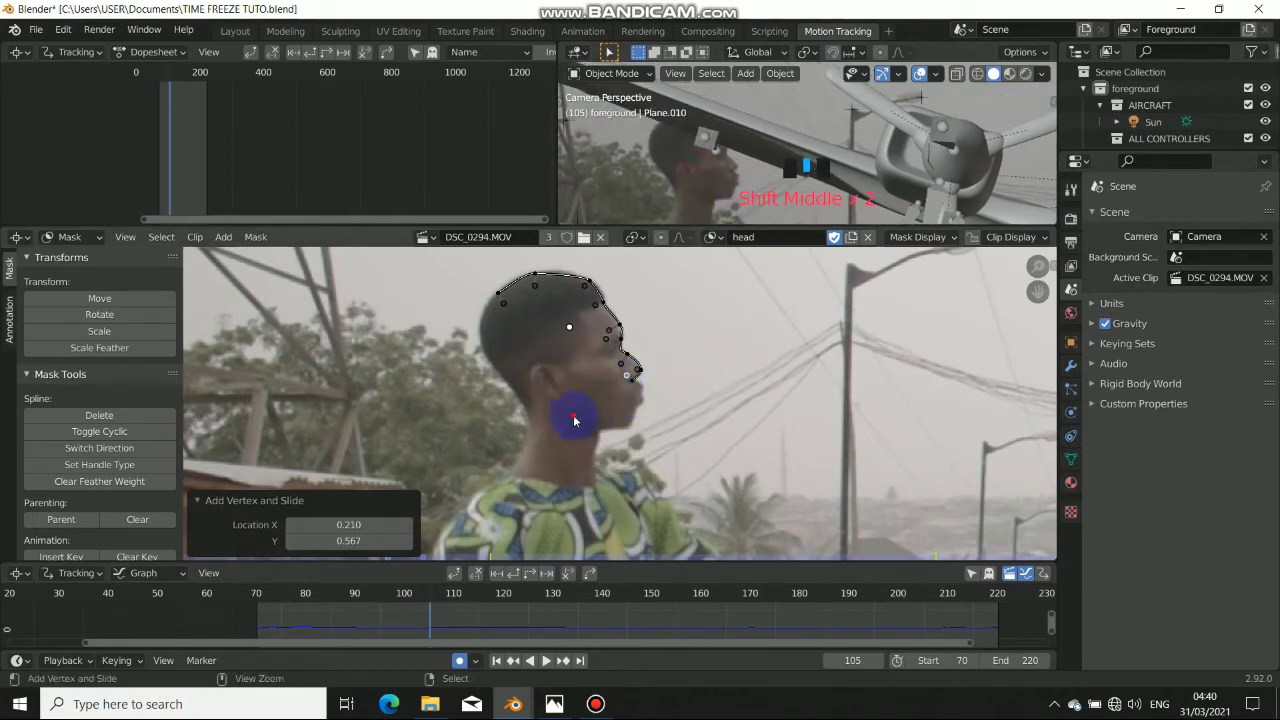
{"action": "left_click_drag", "start_coordinate": [574, 421], "coordinate": [517, 283], "text": "ctrl"}
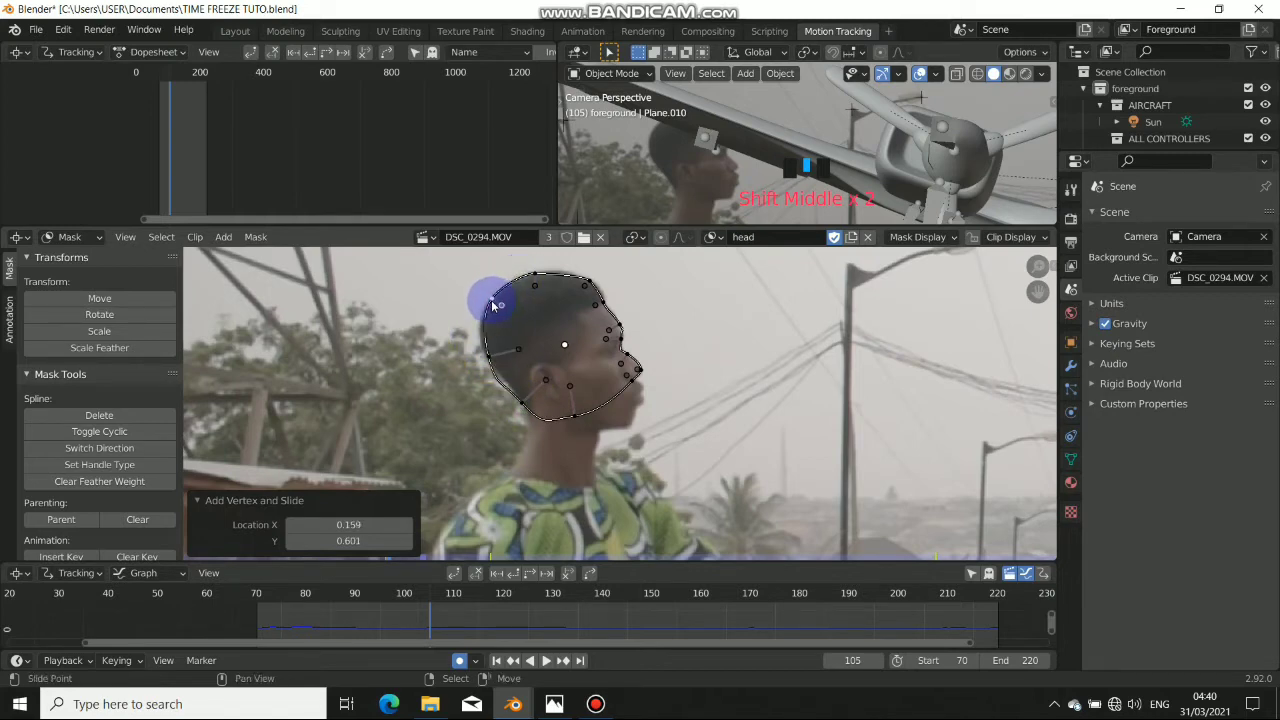
{"action": "left_click_drag", "start_coordinate": [493, 305], "coordinate": [461, 363], "text": "ctrl"}
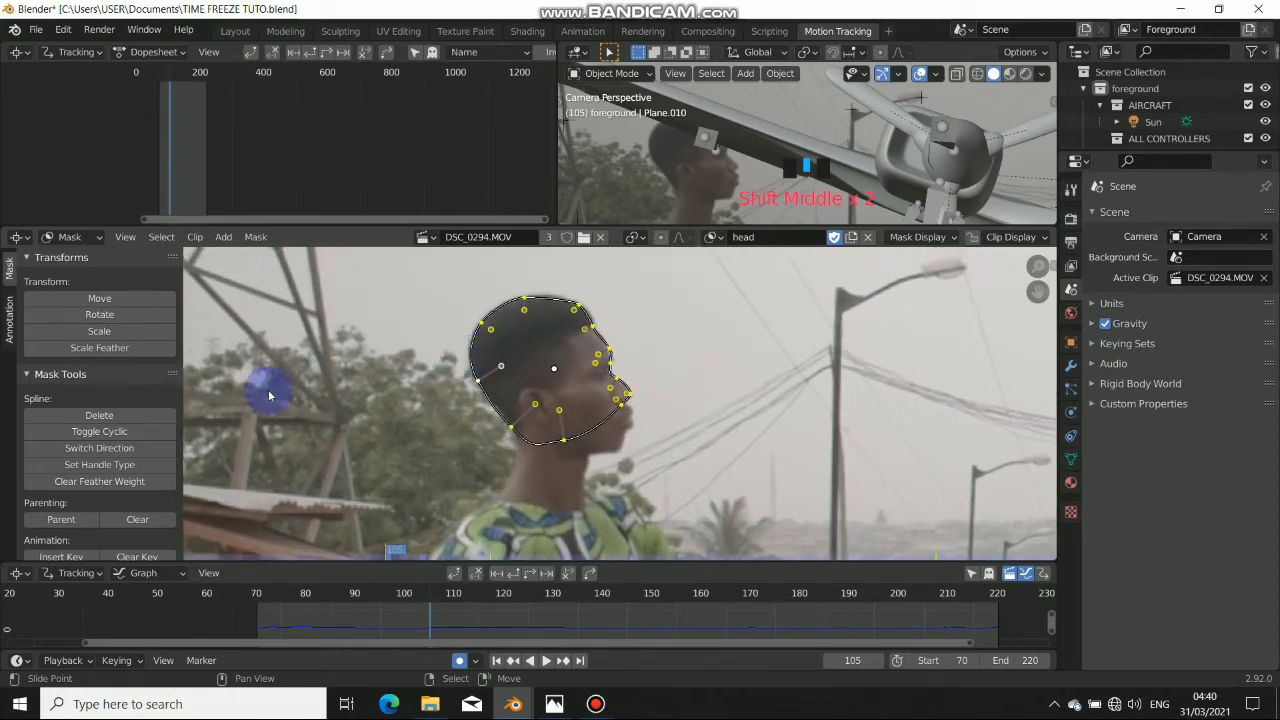
- Switch the mask spline's direction so the feather points outward, and adjust its points along the forehead and nose bridge to follow the profile
{"action": "scroll", "coordinate": [100, 450], "scroll_direction": "down", "scroll_amount": 2}
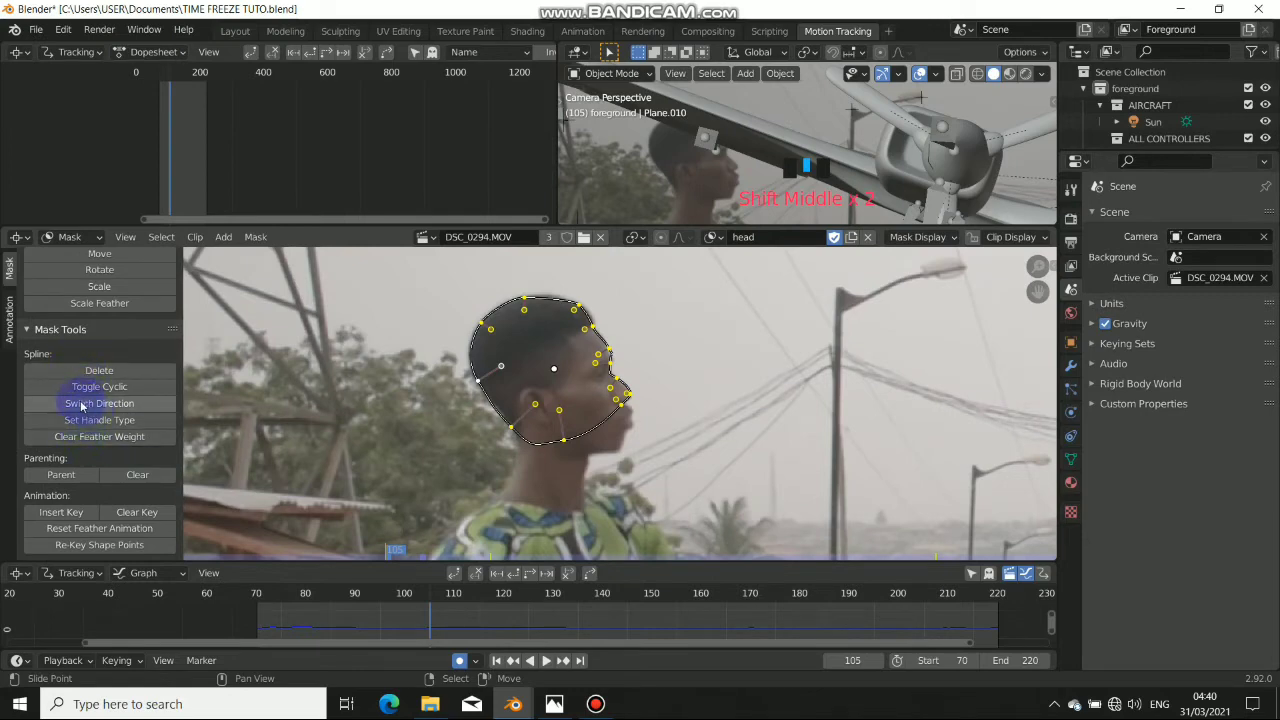
{"action": "left_click", "coordinate": [90, 404]}
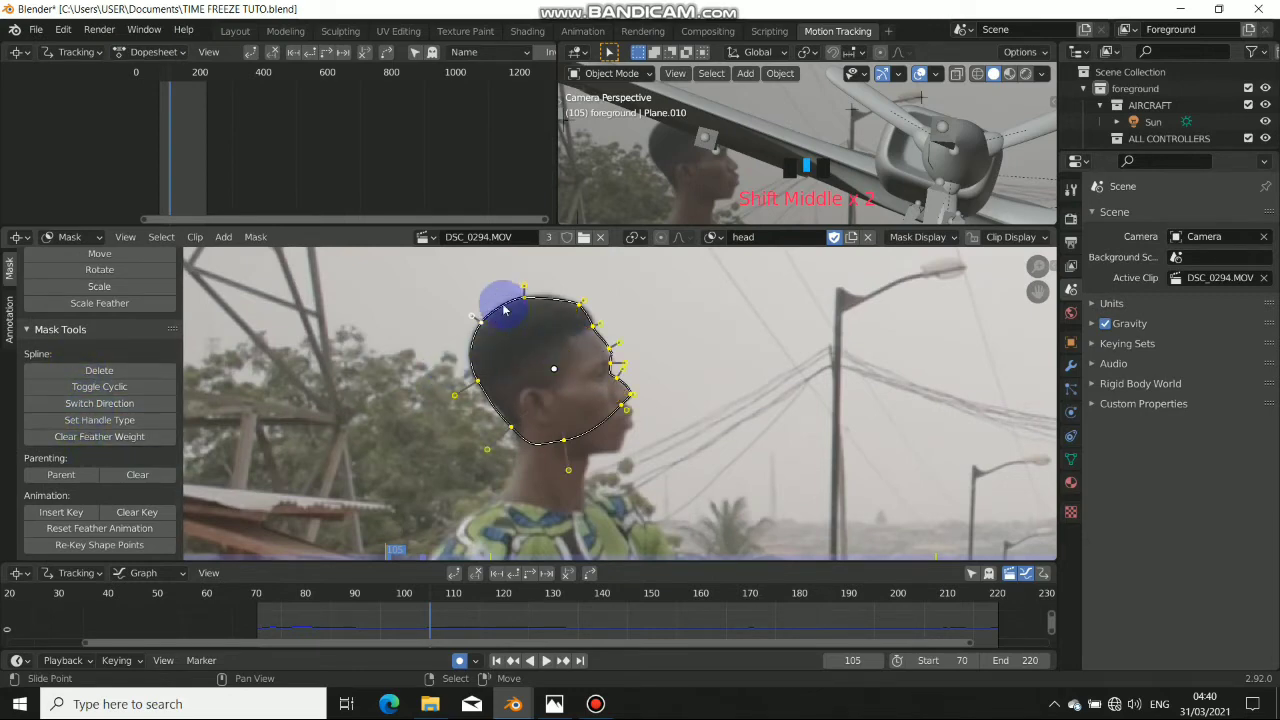
{"action": "scroll", "coordinate": [510, 351], "scroll_direction": "up", "scroll_amount": 6}
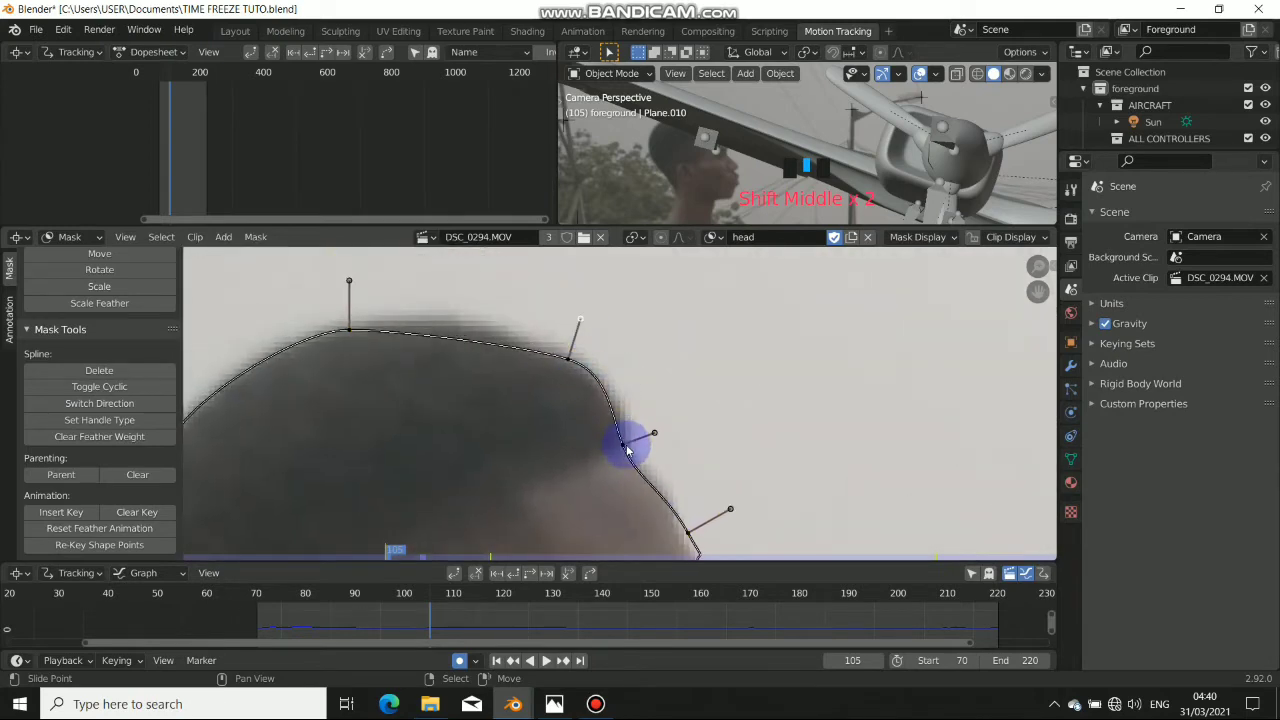
{"action": "middle_click_drag", "start_coordinate": [636, 459], "coordinate": [588, 311]}
{"action": "left_click_drag", "start_coordinate": [640, 388], "coordinate": [626, 378]}
{"action": "left_click", "coordinate": [669, 358]}
{"action": "left_click", "coordinate": [647, 447]}
{"action": "left_click_drag", "start_coordinate": [705, 445], "coordinate": [681, 439]}
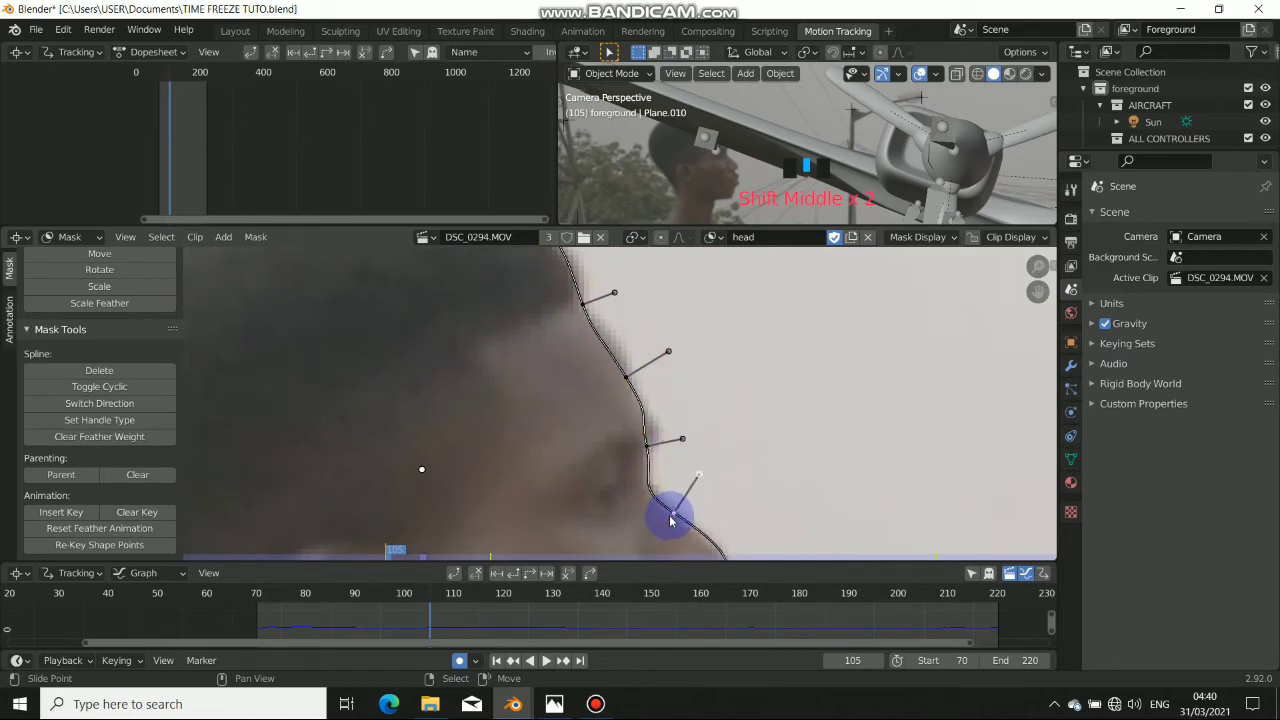
{"action": "middle_click_drag", "start_coordinate": [696, 527], "coordinate": [646, 329]}
{"action": "scroll", "coordinate": [650, 372], "scroll_direction": "down", "scroll_amount": 4}
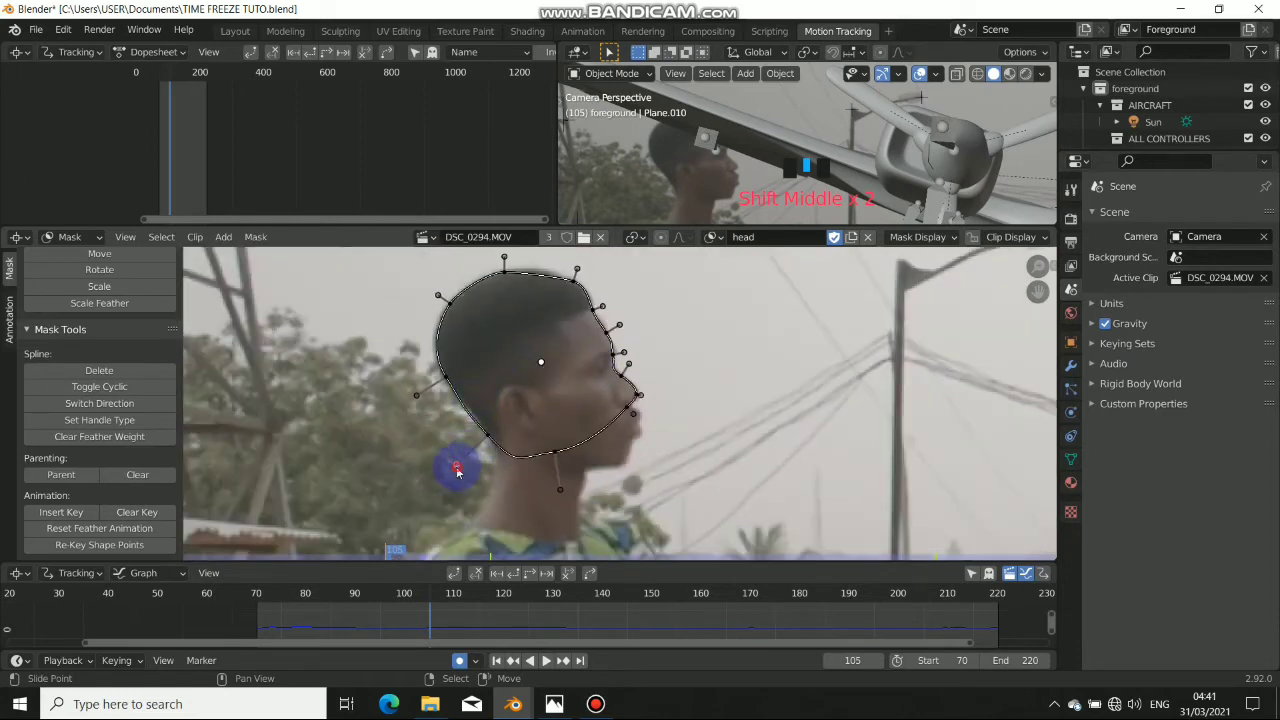
{"action": "middle_click_drag", "start_coordinate": [525, 286], "coordinate": [549, 311]}
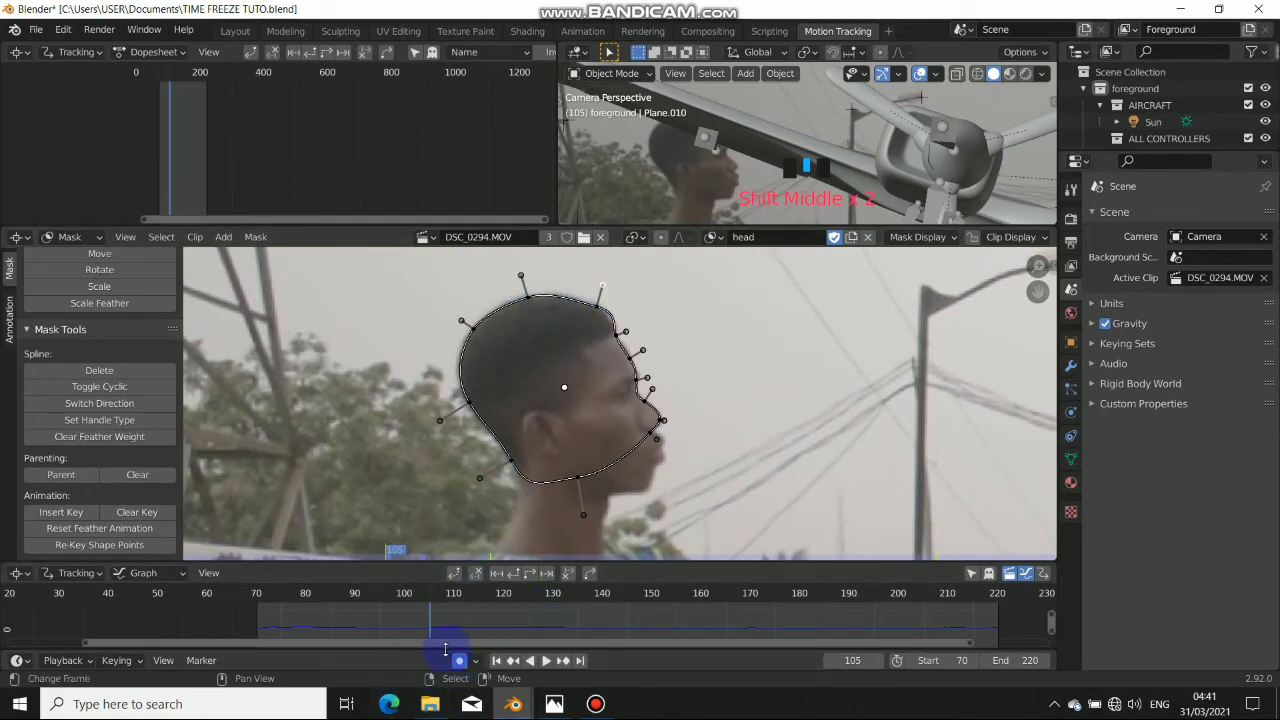
- Advance to frame 106 and move all the head mask points down and slightly back to line up with the man's head
{"action": "mouse_move", "coordinate": [460, 610]}
{"action": "middle_mouse_down"}
{"action": "mouse_move", "coordinate": [466, 620]}
{"action": "mouse_move", "coordinate": [463, 603]}
{"action": "middle_mouse_up"}
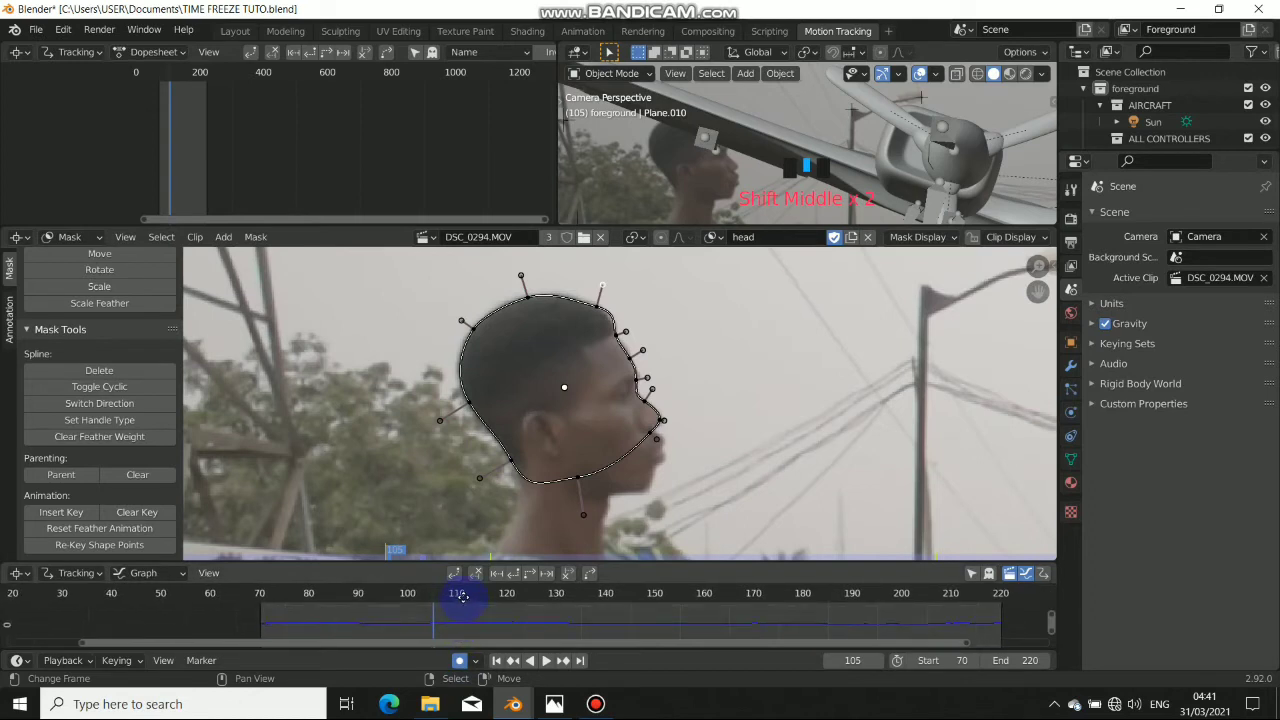
{"action": "left_click", "coordinate": [459, 665]}
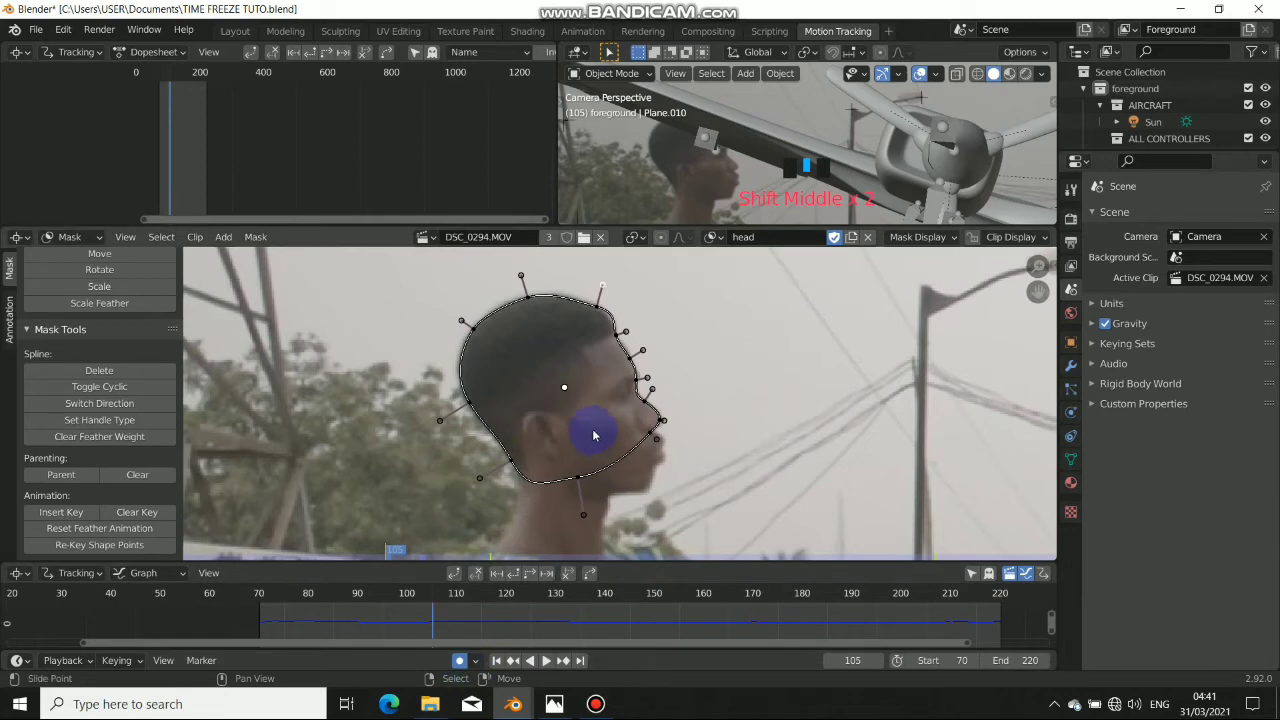
{"action": "middle_click_drag", "start_coordinate": [515, 354], "coordinate": [513, 382]}
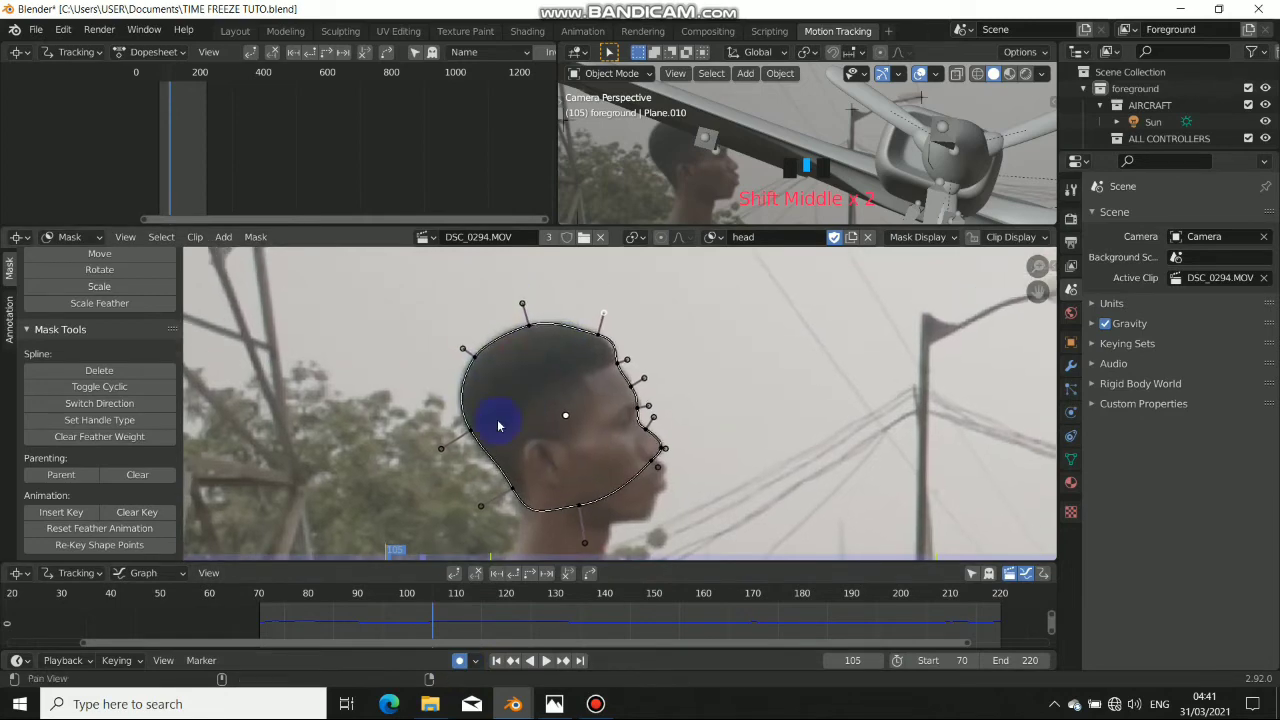
{"action": "key", "text": "Right"}
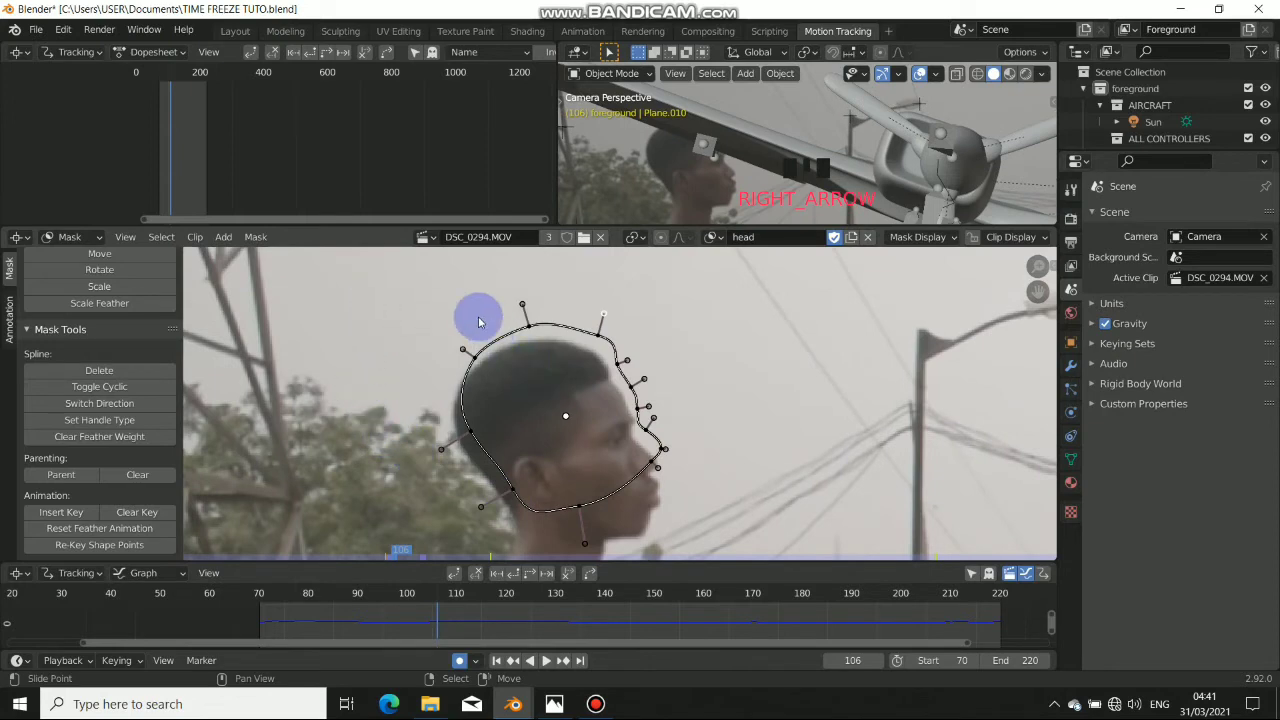
{"action": "key", "text": "b"}
{"action": "left_click_drag", "start_coordinate": [455, 307], "coordinate": [720, 540]}
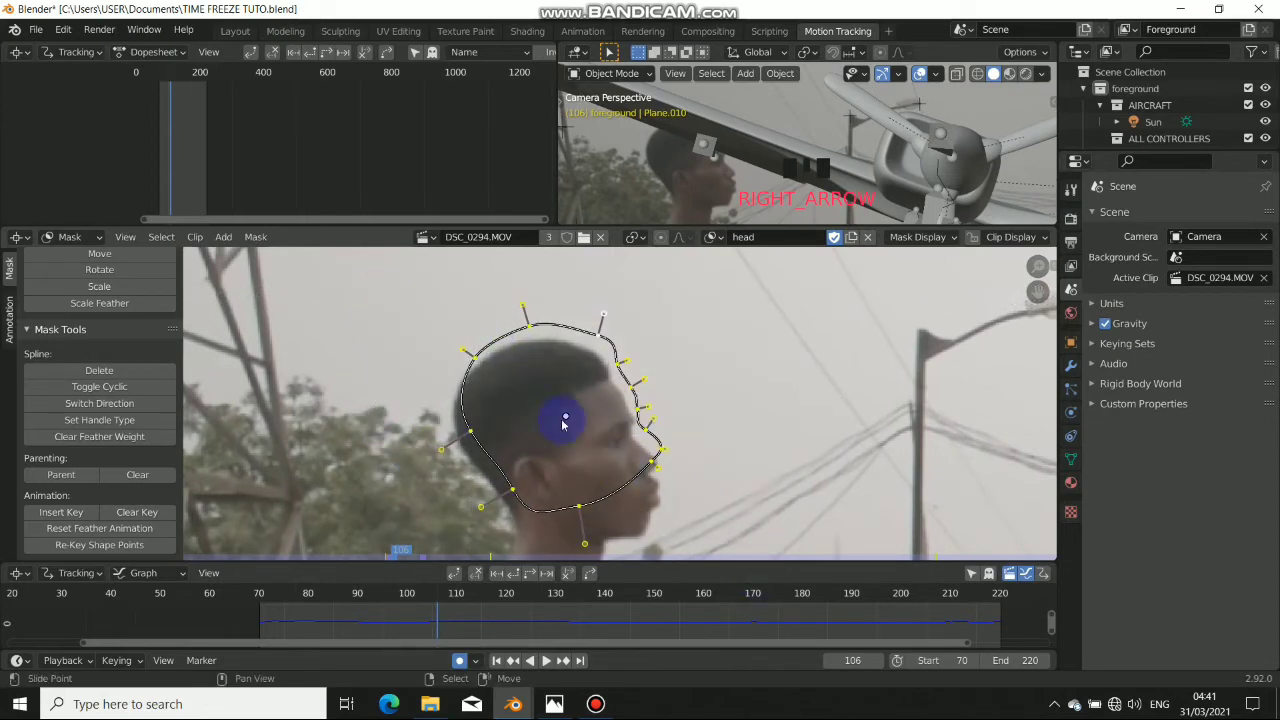
{"action": "key", "text": "g"}
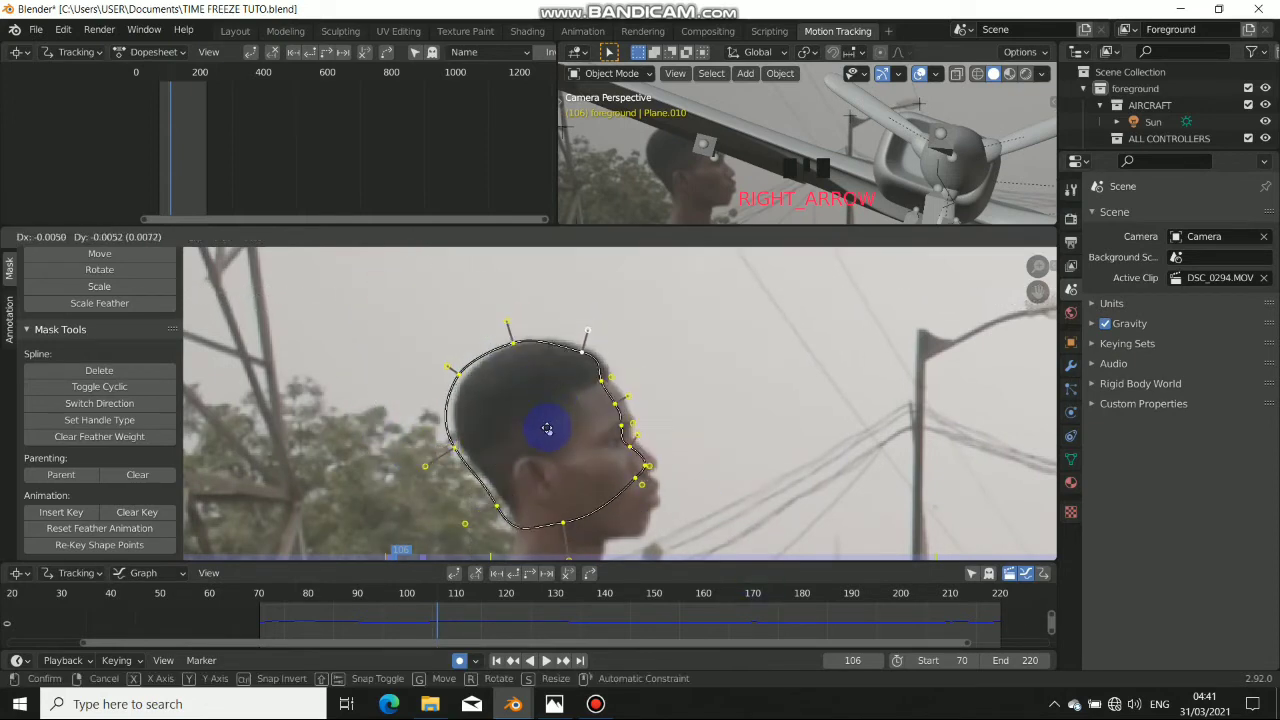
{"action": "left_click", "coordinate": [556, 427]}
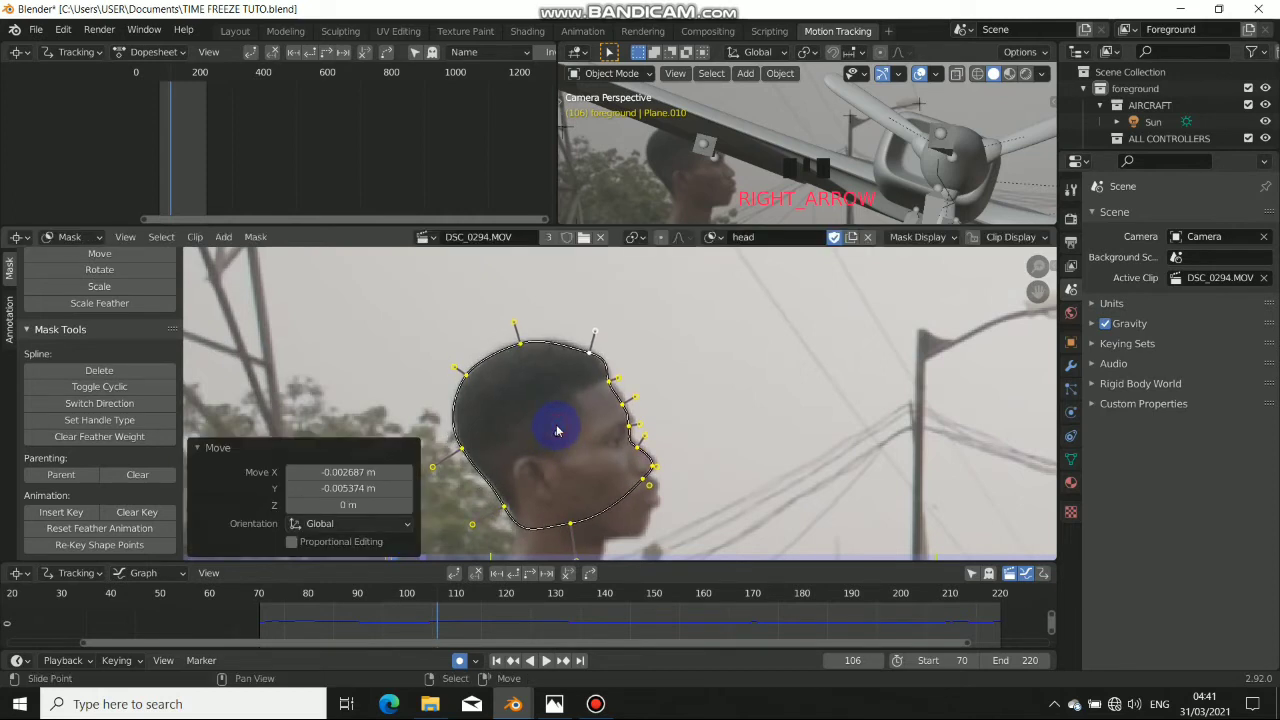
- Rotate the whole head mask by about -1.06° and nudge it slightly upward to match the head at frame 106
{"action": "key", "text": "r"}
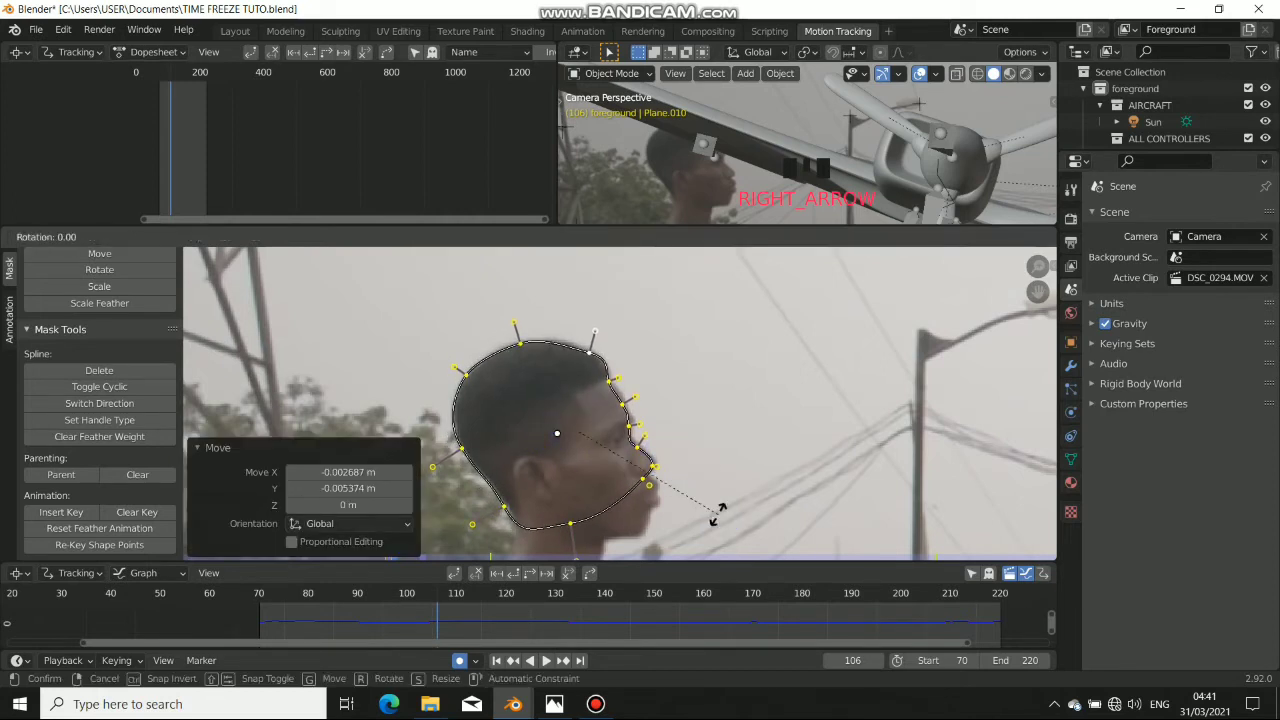
{"action": "left_click", "coordinate": [719, 512]}
{"action": "key", "text": "g"}
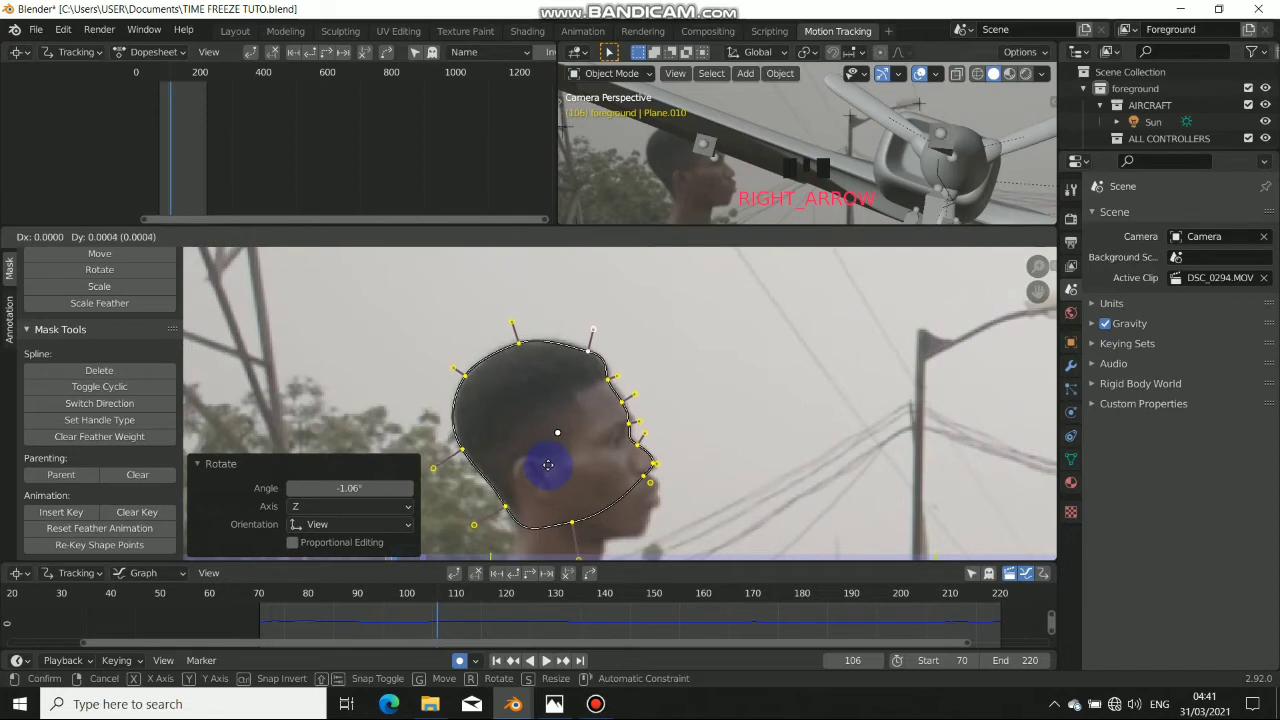
{"action": "left_click", "coordinate": [547, 463]}
- At frame 106, adjust individual mask points along the back of the head and crown to follow the hair outline
{"action": "scroll", "coordinate": [624, 360], "scroll_direction": "up", "scroll_amount": 1}
{"action": "middle_click_drag", "start_coordinate": [507, 427], "coordinate": [607, 391]}
{"action": "scroll", "coordinate": [560, 390], "scroll_direction": "up", "scroll_amount": 3}
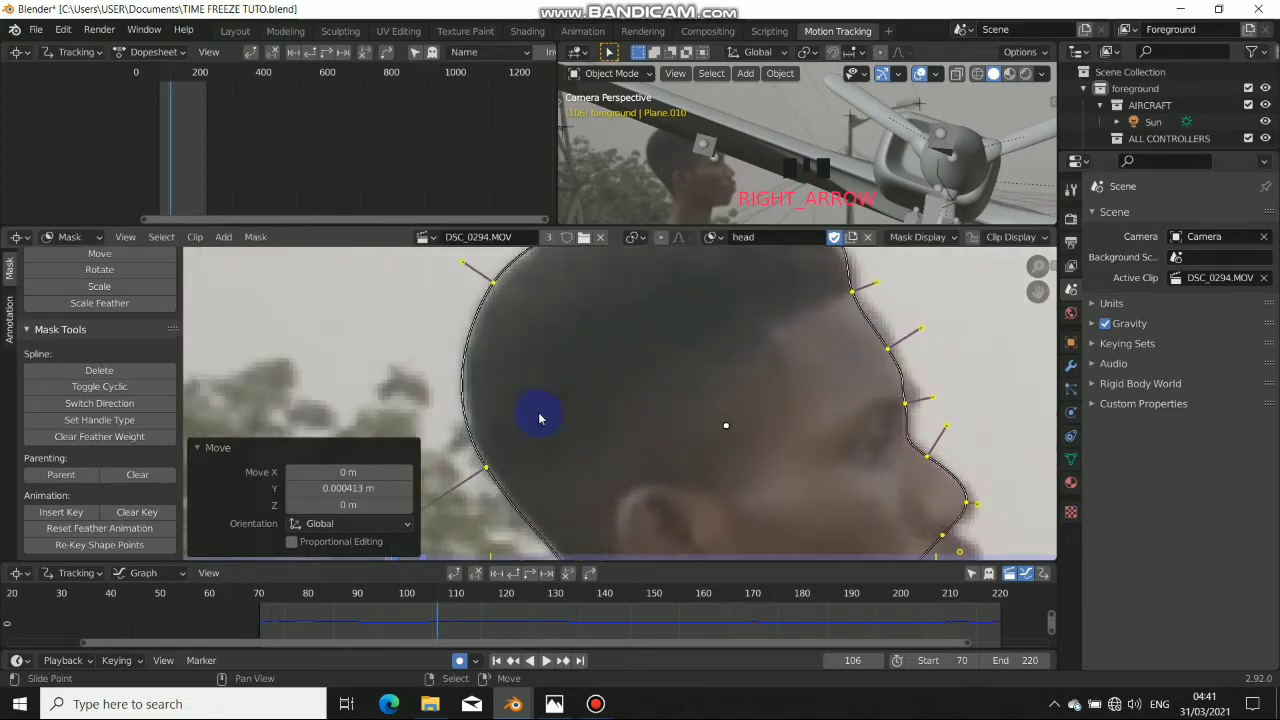
{"action": "left_click_drag", "start_coordinate": [492, 470], "coordinate": [502, 473]}
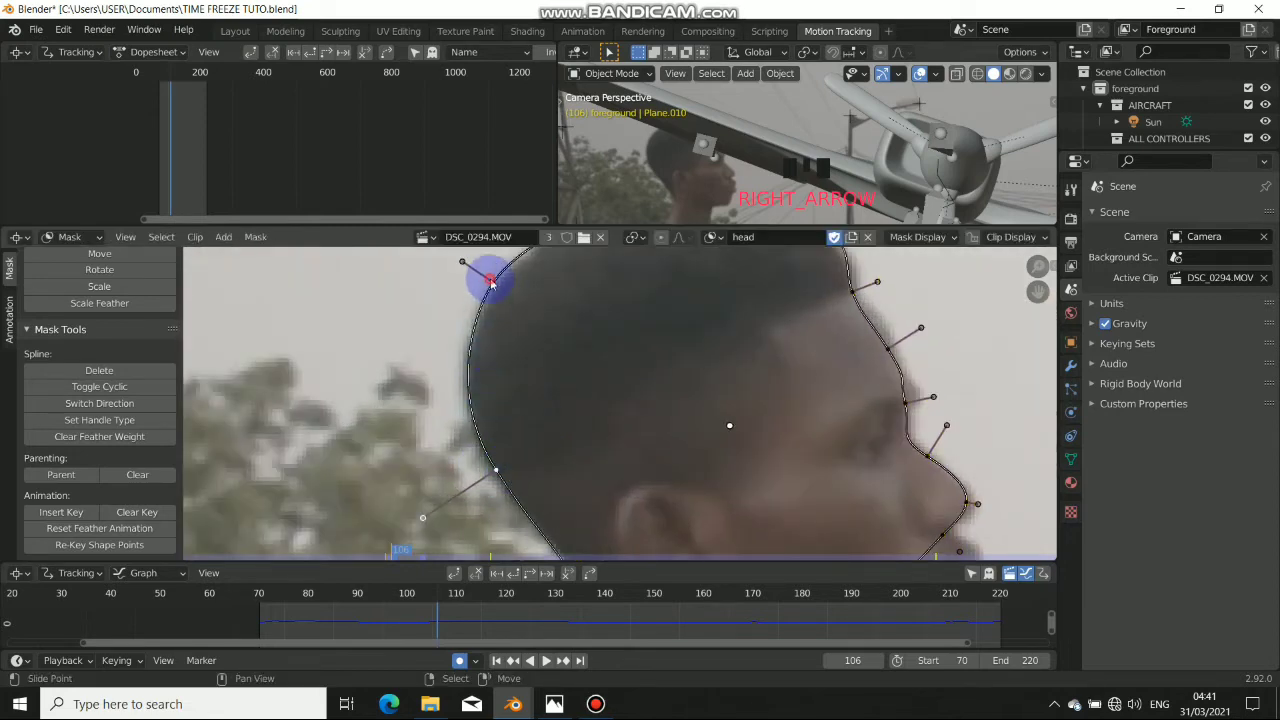
{"action": "middle_click_drag", "start_coordinate": [563, 302], "coordinate": [451, 433]}
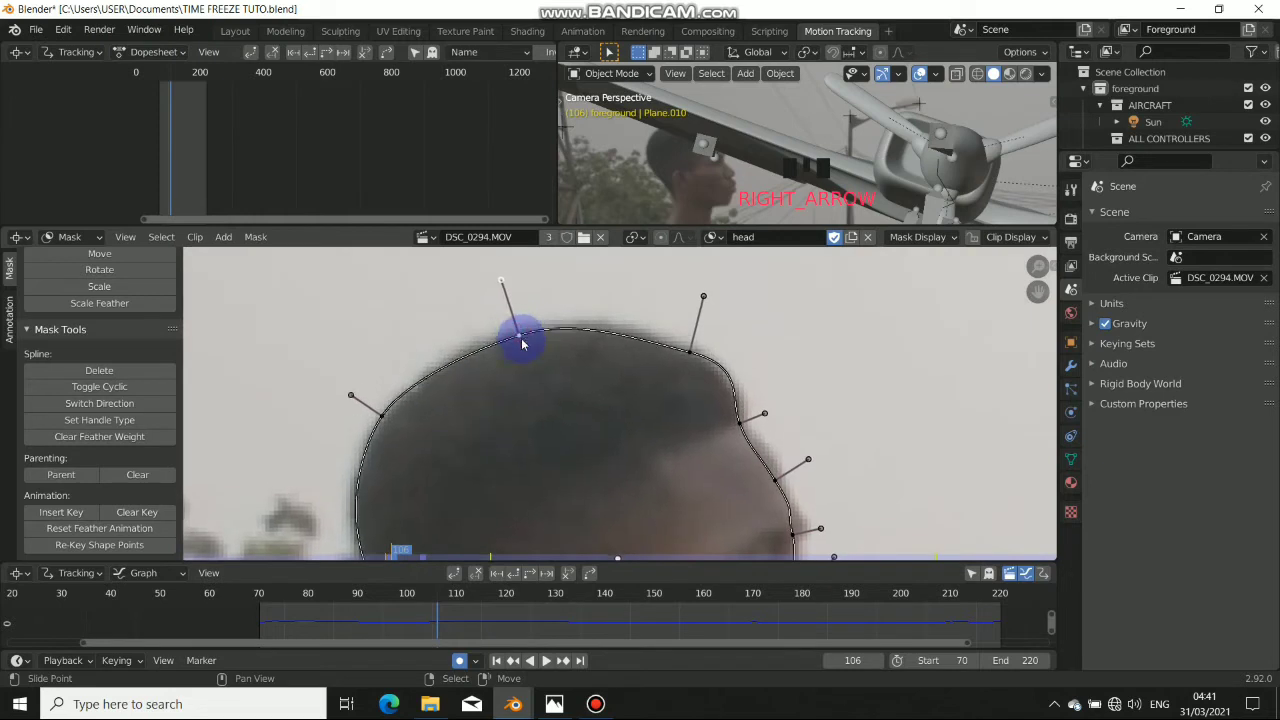
- At frame 107, move the whole head mask down onto the head and adjust its points around the outline
{"action": "left_click", "coordinate": [402, 552]}
{"action": "scroll", "coordinate": [443, 509], "scroll_direction": "down", "scroll_amount": 5}
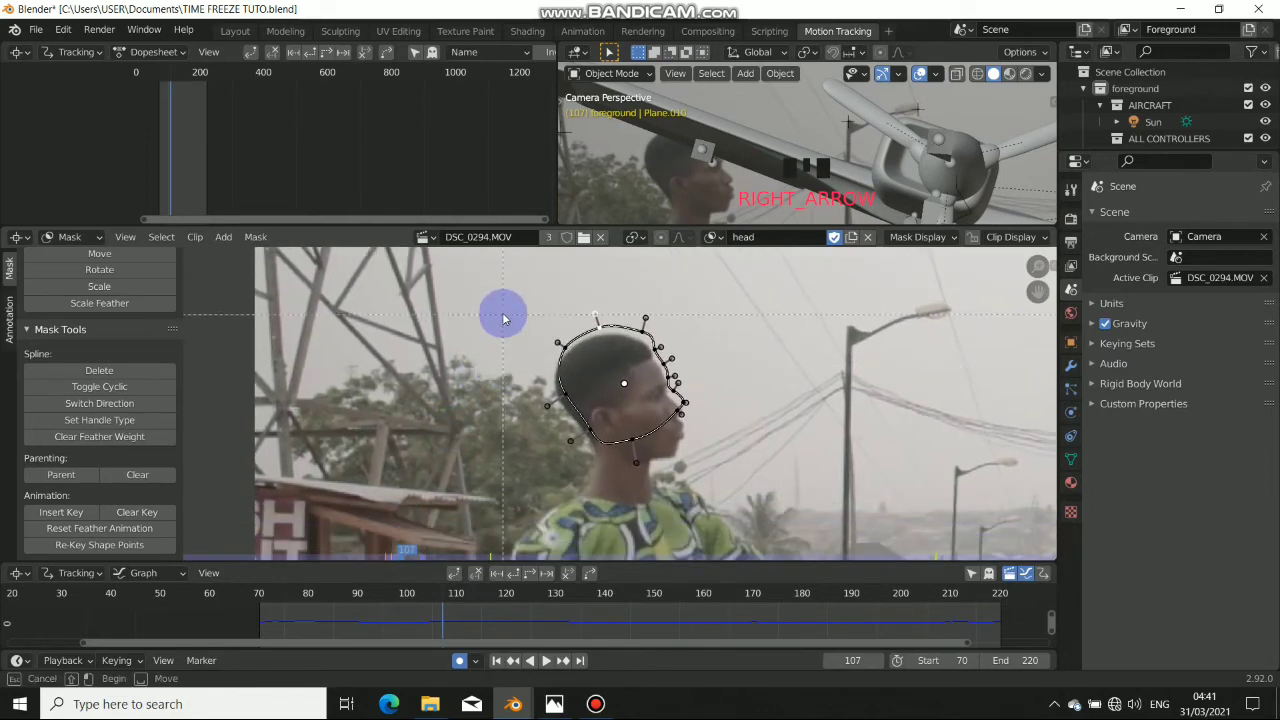
{"action": "left_click_drag", "start_coordinate": [503, 290], "coordinate": [712, 455]}
{"action": "key", "text": "g"}
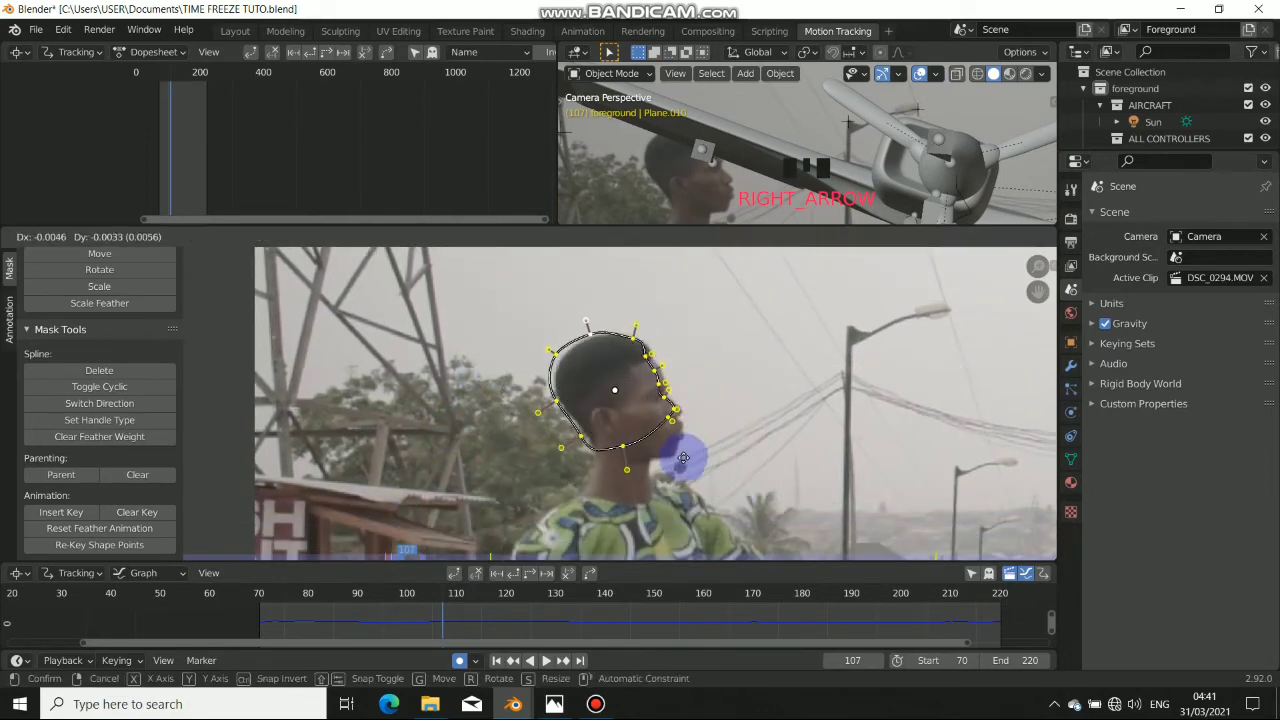
{"action": "left_click", "coordinate": [697, 433]}
{"action": "scroll", "coordinate": [697, 433], "scroll_direction": "up", "scroll_amount": 4}
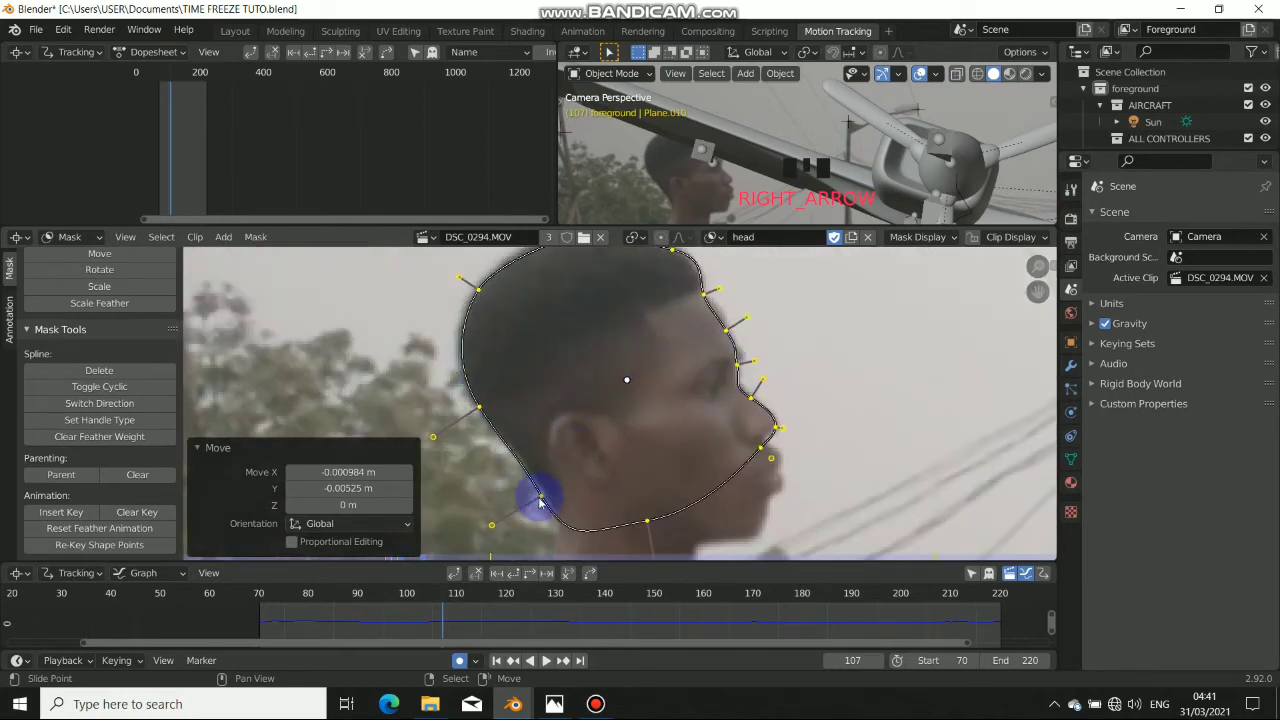
{"action": "left_click_drag", "start_coordinate": [549, 502], "coordinate": [551, 501]}
{"action": "scroll", "coordinate": [630, 338], "scroll_direction": "down", "scroll_amount": 1}
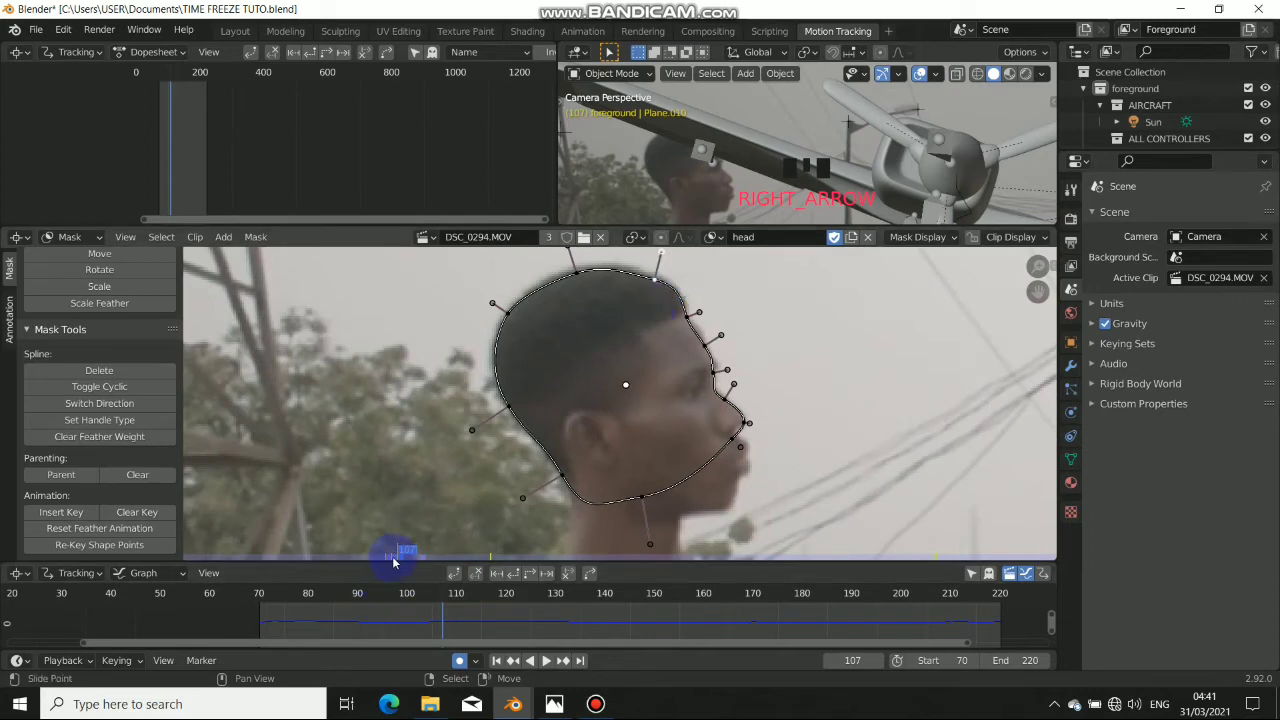
- Step back and forth between frames 105 and 107 to check how the head mask follows the man's head
{"action": "key", "text": "Left"}
{"action": "key", "text": "Left"}
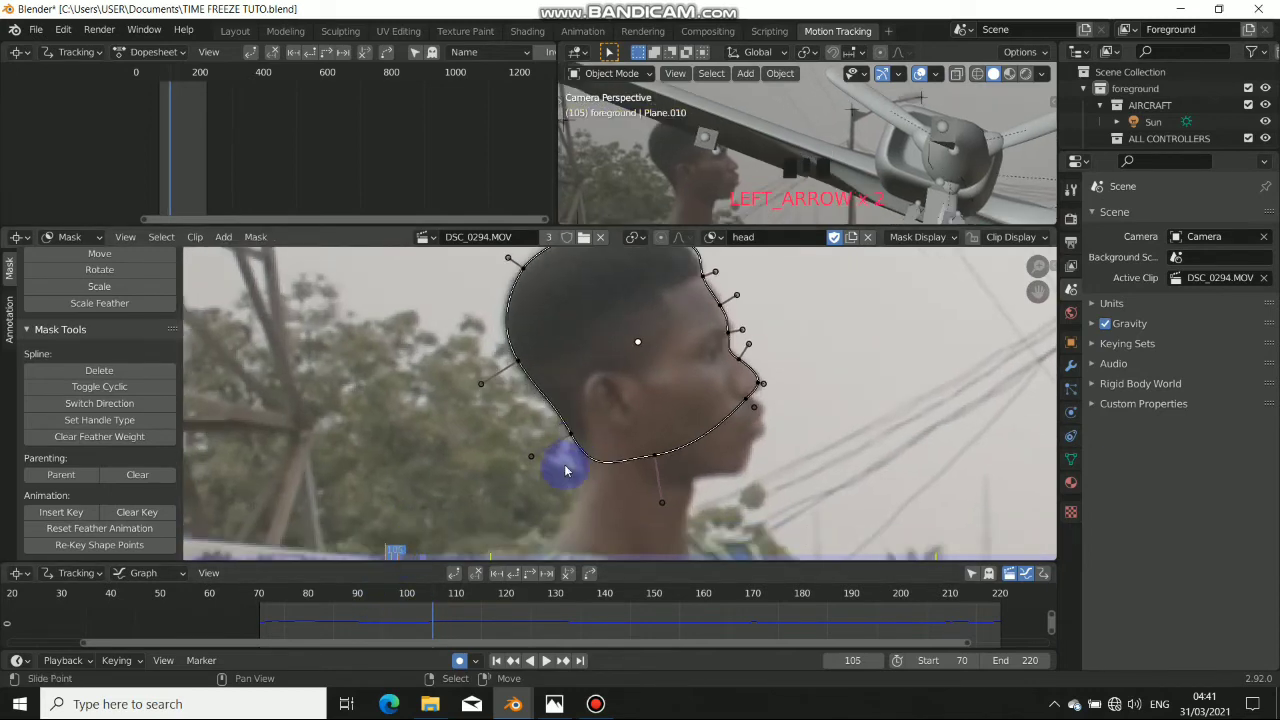
{"action": "scroll", "coordinate": [569, 451], "scroll_direction": "down", "scroll_amount": 3}
{"action": "key", "text": "Down"}
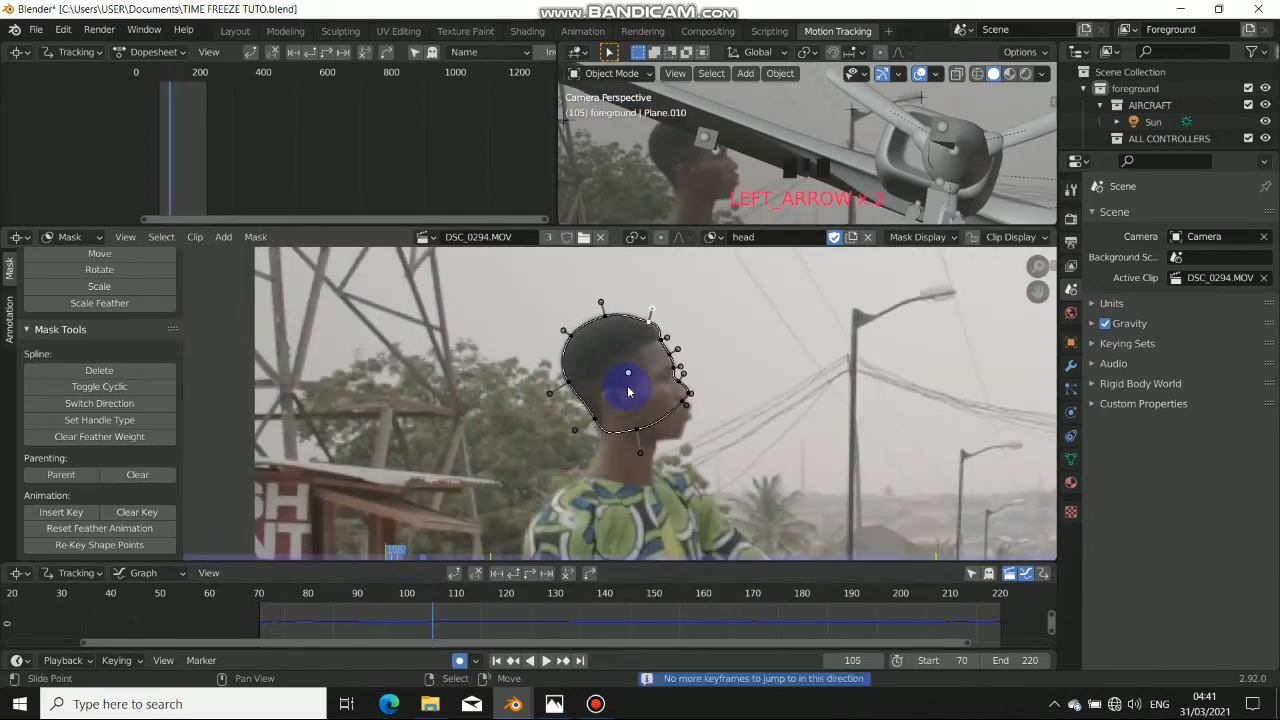
{"action": "key", "text": "Right"}
{"action": "key", "text": "Right"}
{"action": "key", "text": "Right"}
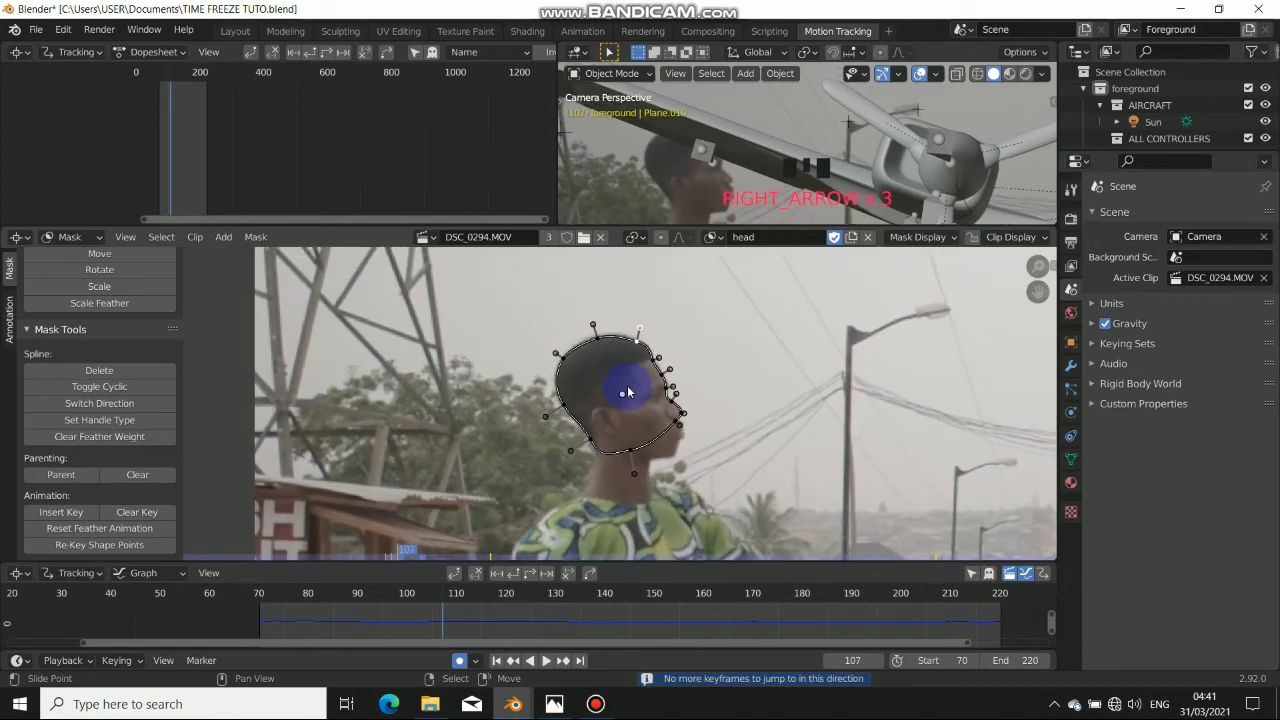
{"action": "key", "text": "Left"}
{"action": "key", "text": "Left"}
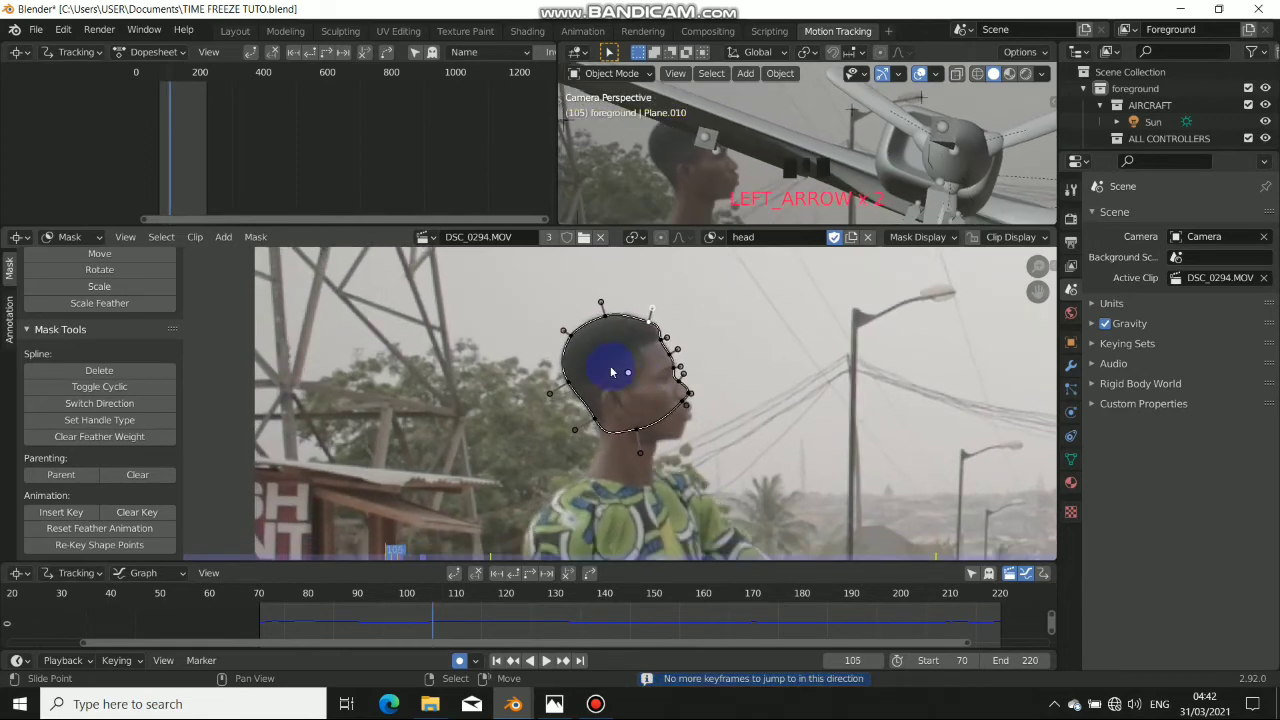
- In the Compositing workspace, move the Alpha Over and Movie Clip nodes lower to make room in the node tree
{"action": "left_click", "coordinate": [707, 31]}
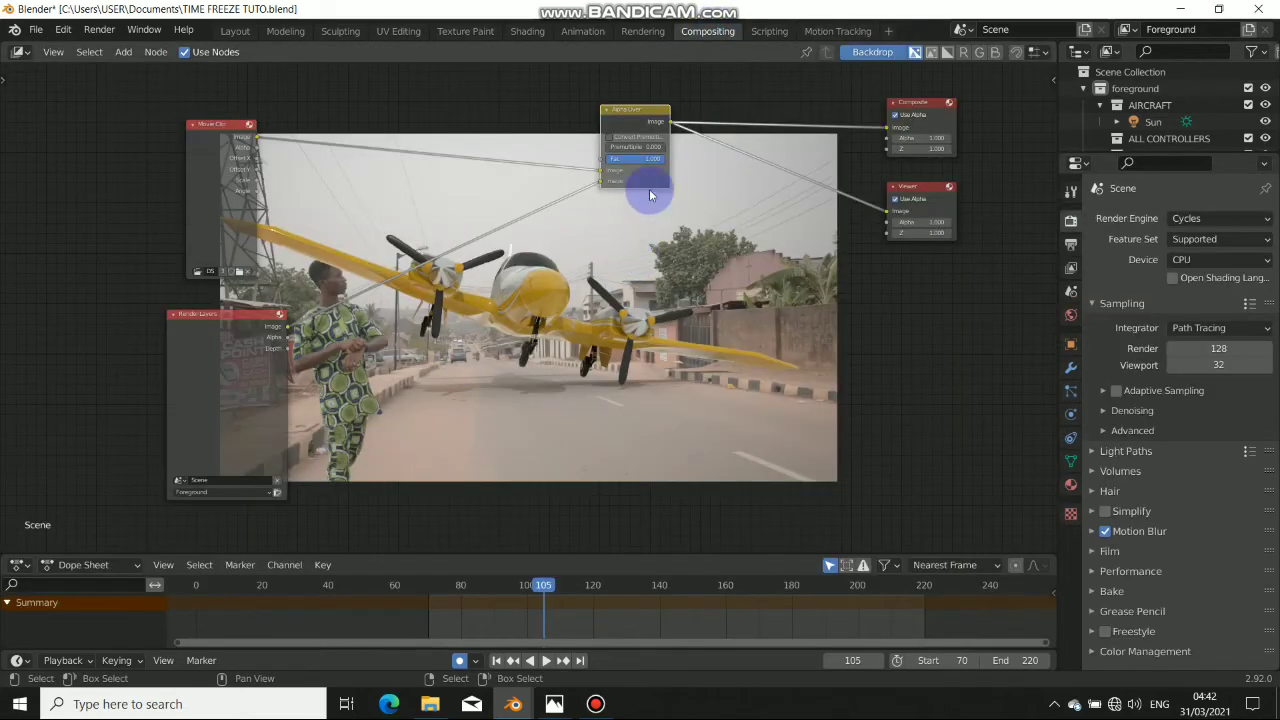
{"action": "left_click_drag", "start_coordinate": [651, 121], "coordinate": [666, 270]}
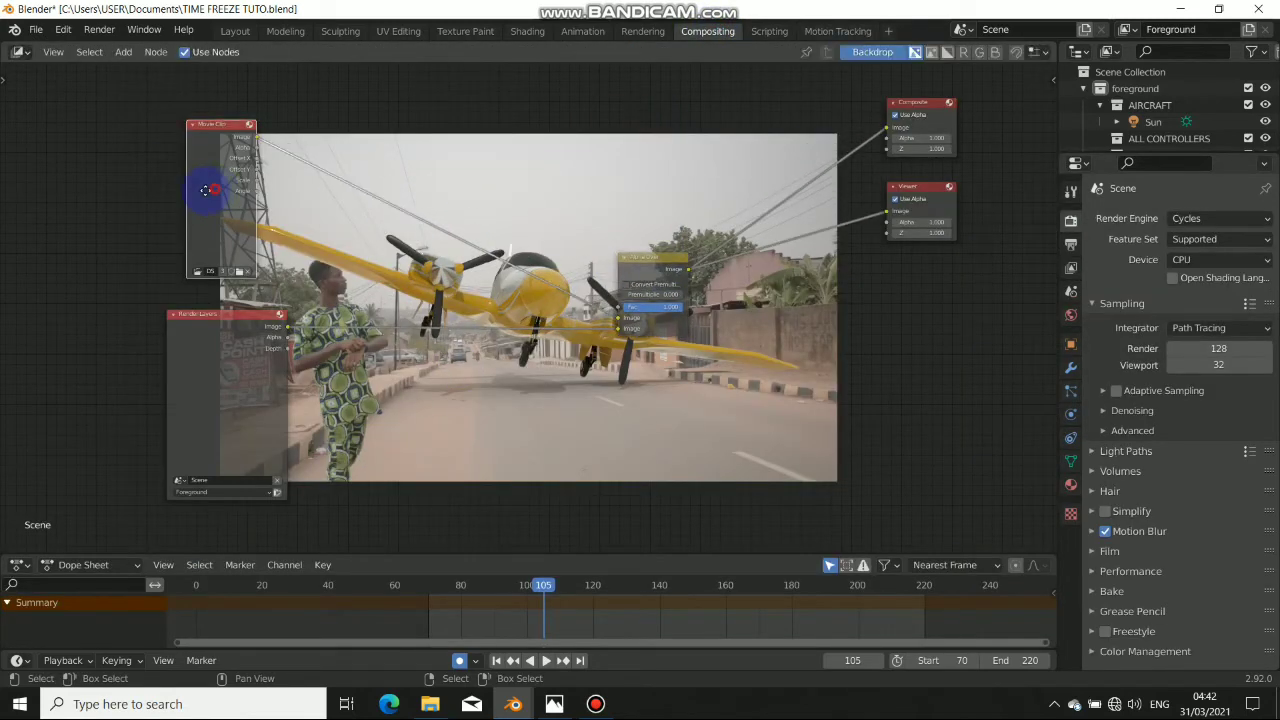
{"action": "left_click_drag", "start_coordinate": [210, 188], "coordinate": [97, 303]}
{"action": "middle_click_drag", "start_coordinate": [358, 379], "coordinate": [426, 469]}
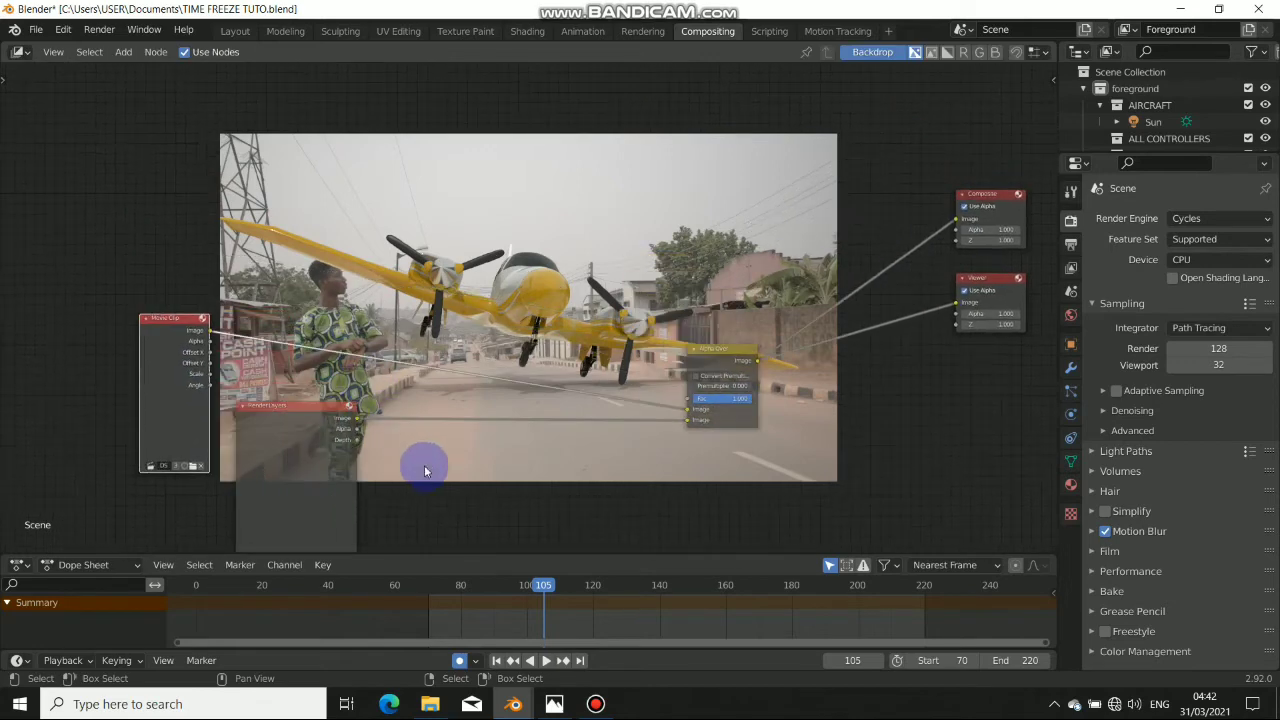
{"action": "middle_click_drag", "start_coordinate": [302, 293], "coordinate": [344, 345]}
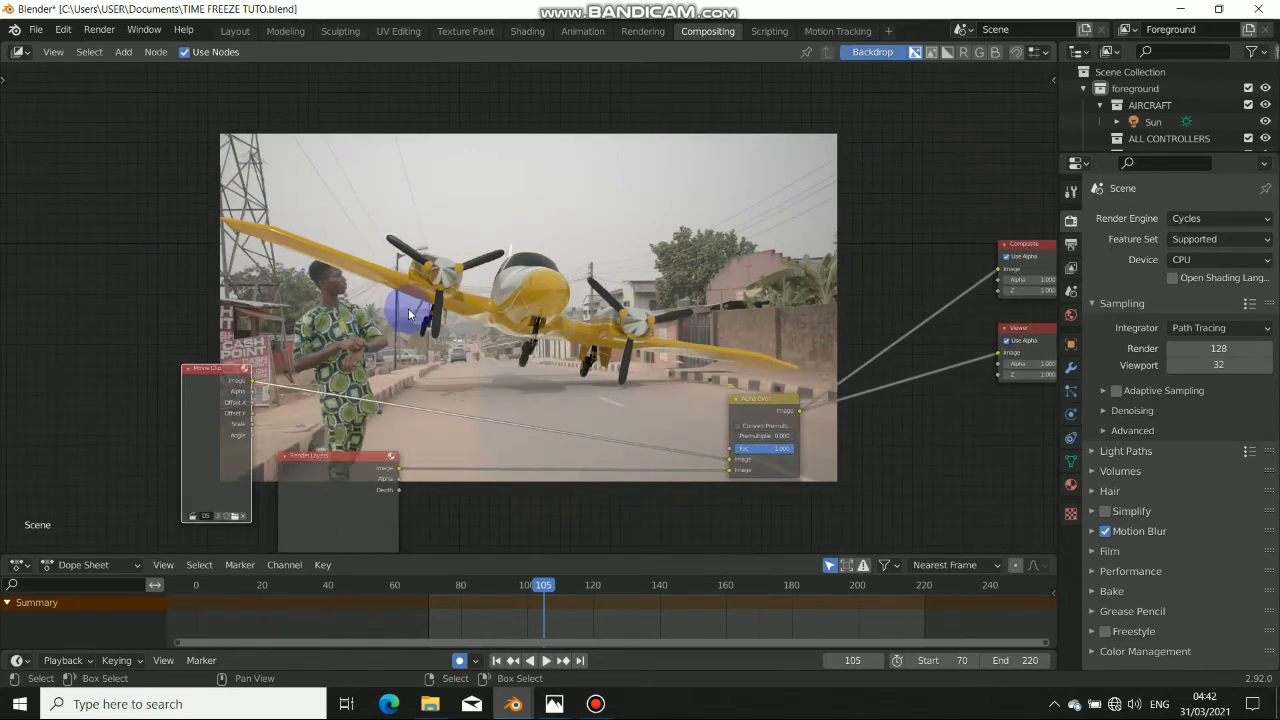
- Add a Mask input node above the Render Layers node and assign the "head" mask to it
{"action": "key", "text": "shift+a"}
{"action": "mouse_move", "coordinate": [312, 338]}
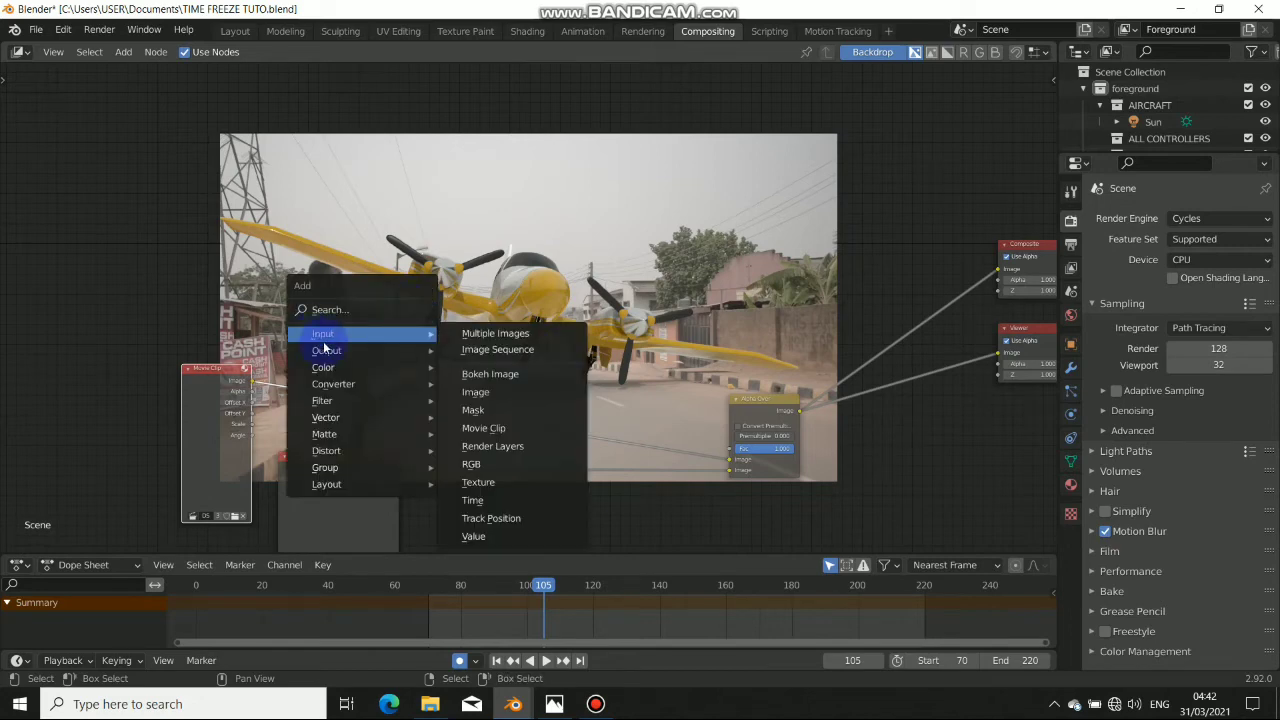
{"action": "left_click", "coordinate": [473, 410]}
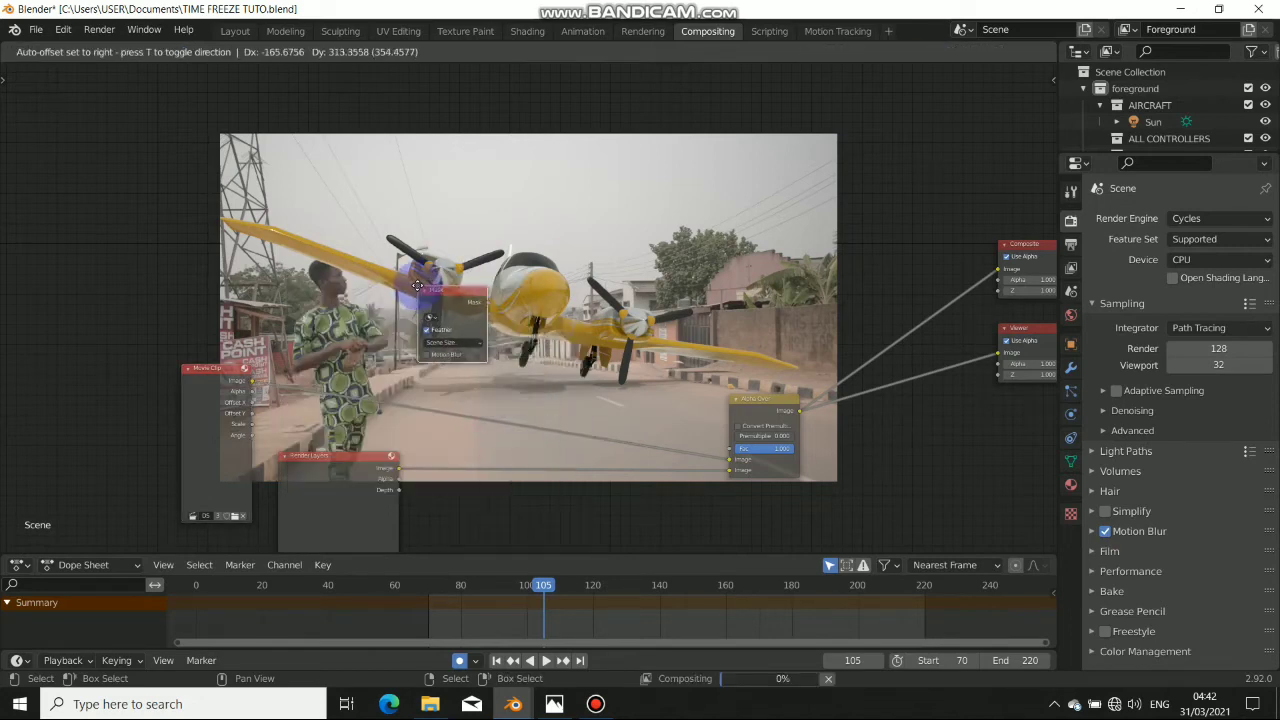
{"action": "left_click", "coordinate": [417, 286]}
{"action": "left_click_drag", "start_coordinate": [443, 290], "coordinate": [453, 313]}
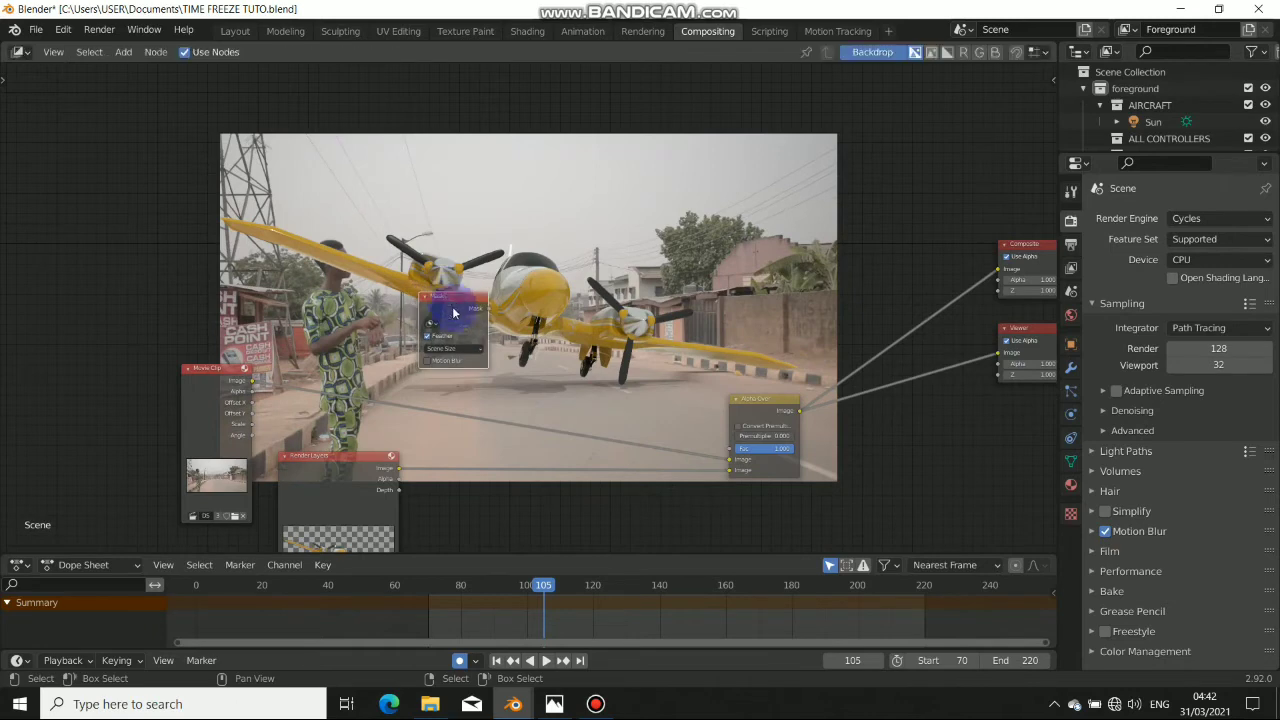
{"action": "left_click", "coordinate": [431, 322]}
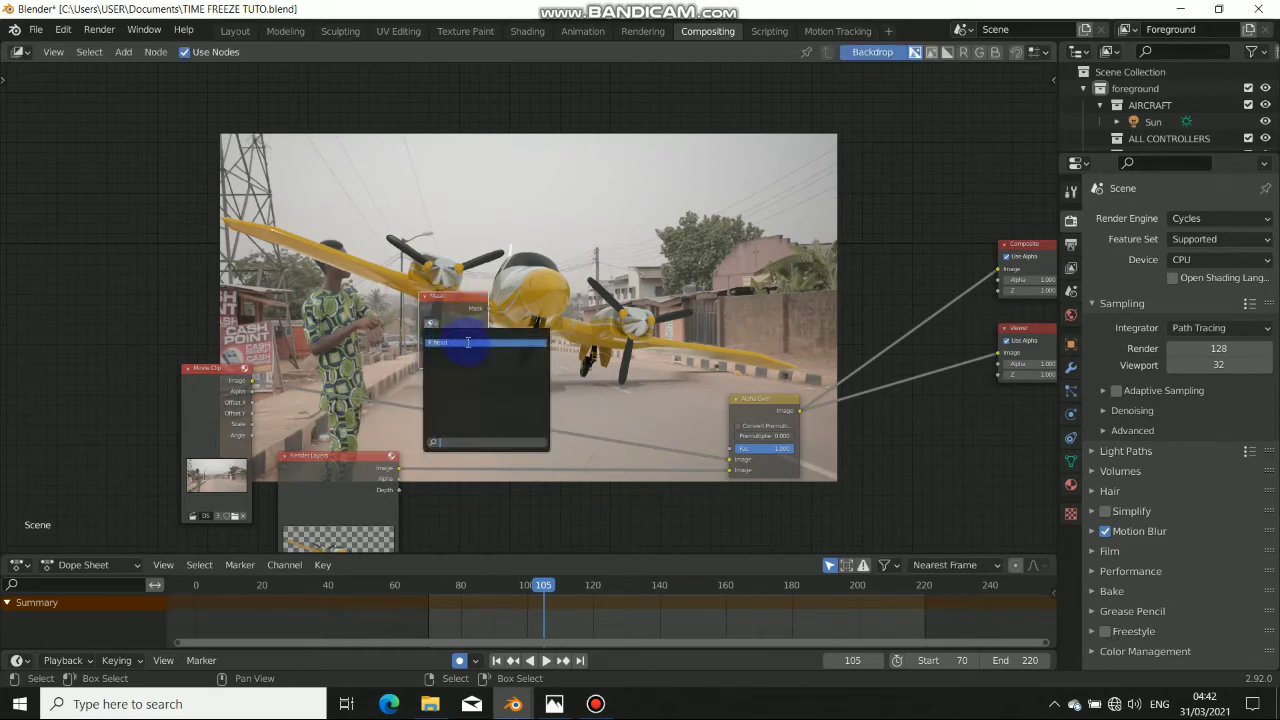
{"action": "left_click", "coordinate": [467, 342]}
- Connect the Mask node's output to the Alpha Over node's Fac input and space the two nodes apart
{"action": "left_click_drag", "start_coordinate": [456, 303], "coordinate": [735, 451]}
{"action": "left_click", "coordinate": [489, 319]}
{"action": "left_click_drag", "start_coordinate": [762, 407], "coordinate": [752, 317]}
{"action": "left_click_drag", "start_coordinate": [448, 317], "coordinate": [552, 255]}
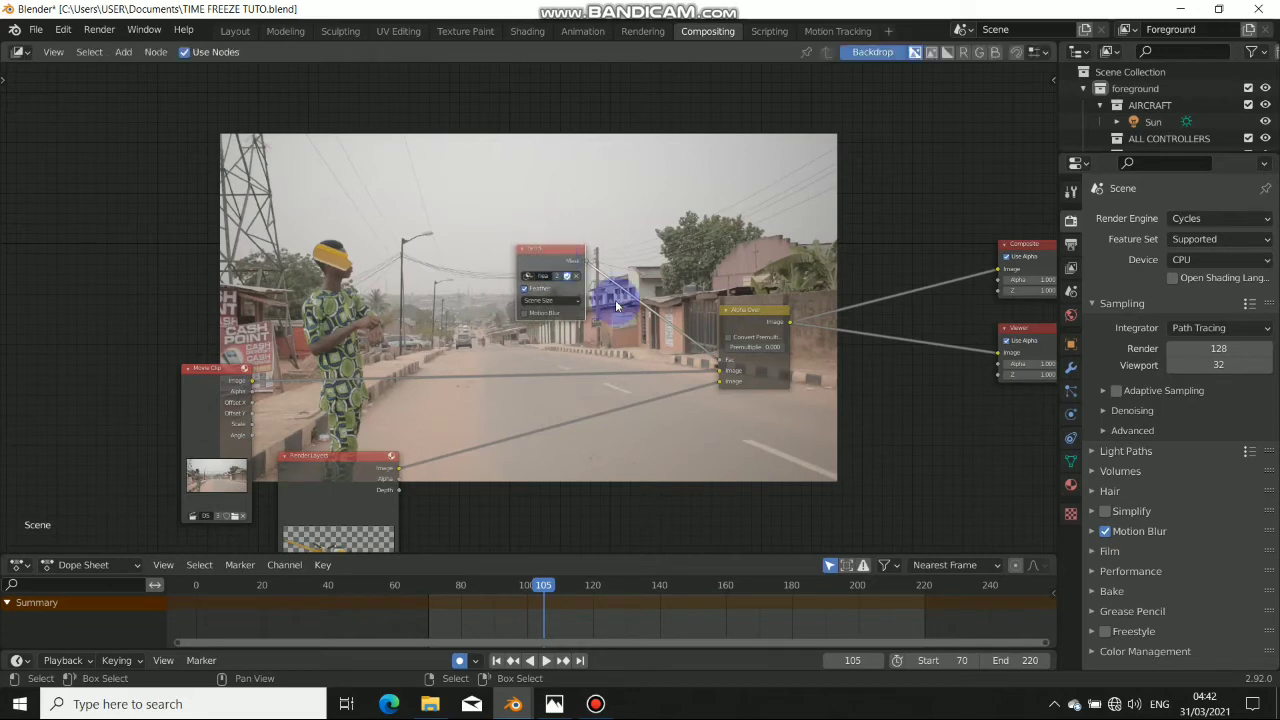
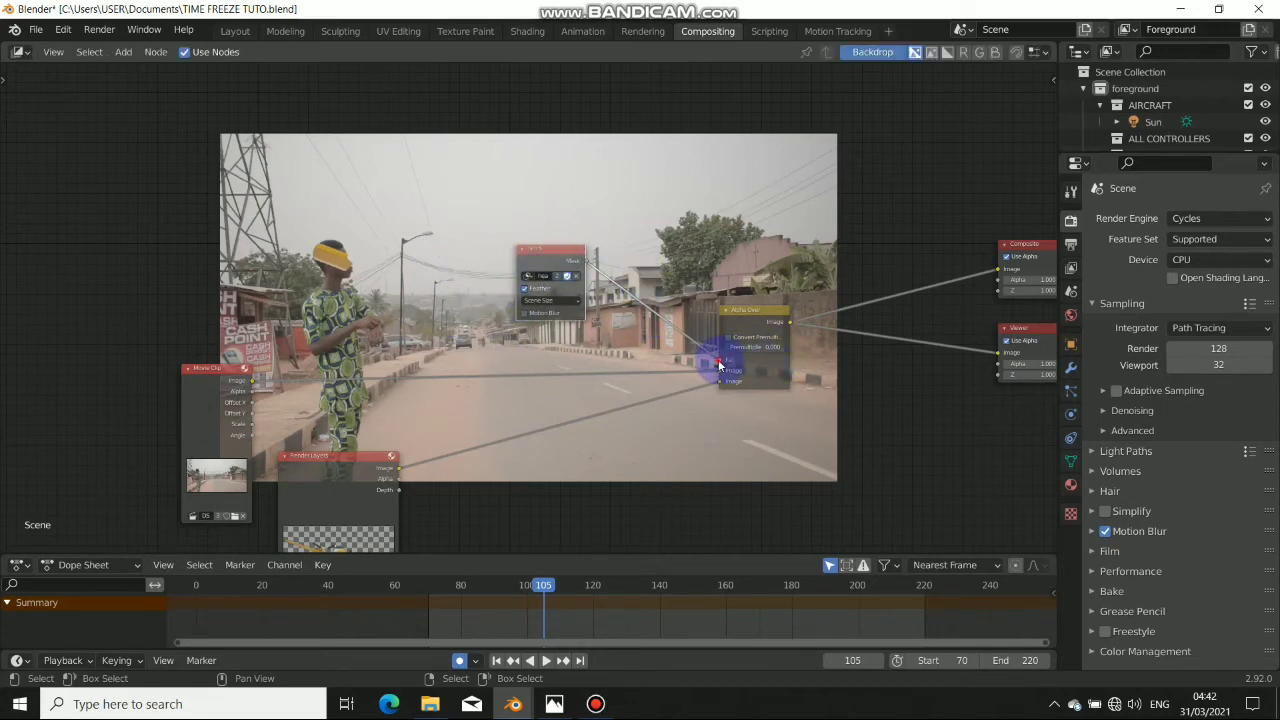
{"action": "mouse_move", "coordinate": [719, 363]}
{"action": "left_mouse_down"}
{"action": "mouse_move", "coordinate": [569, 329]}
{"action": "mouse_move", "coordinate": [584, 267]}
{"action": "mouse_move", "coordinate": [666, 363]}
{"action": "mouse_move", "coordinate": [735, 370]}
{"action": "mouse_move", "coordinate": [724, 368]}
{"action": "left_mouse_up"}
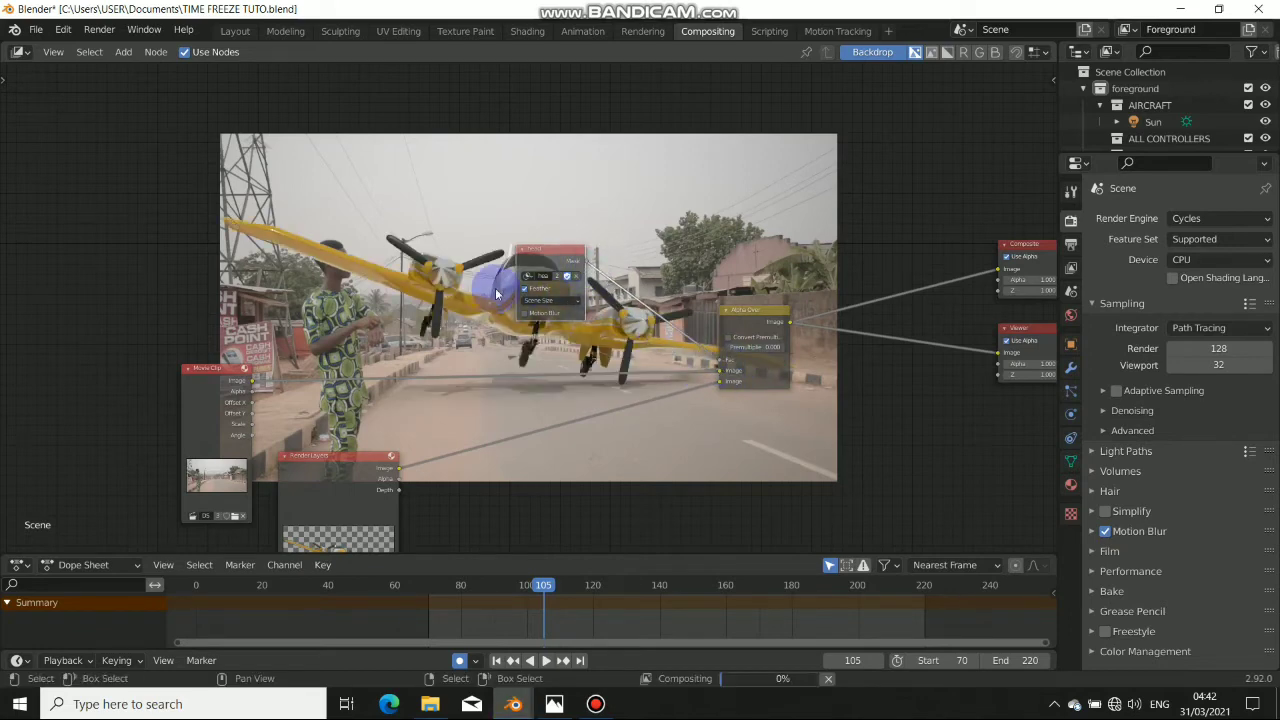
- Check the masked head area in the backdrop and move the Mask node away from Alpha Over, above the Movie Clip node
{"action": "middle_click_drag", "start_coordinate": [448, 266], "coordinate": [518, 395]}
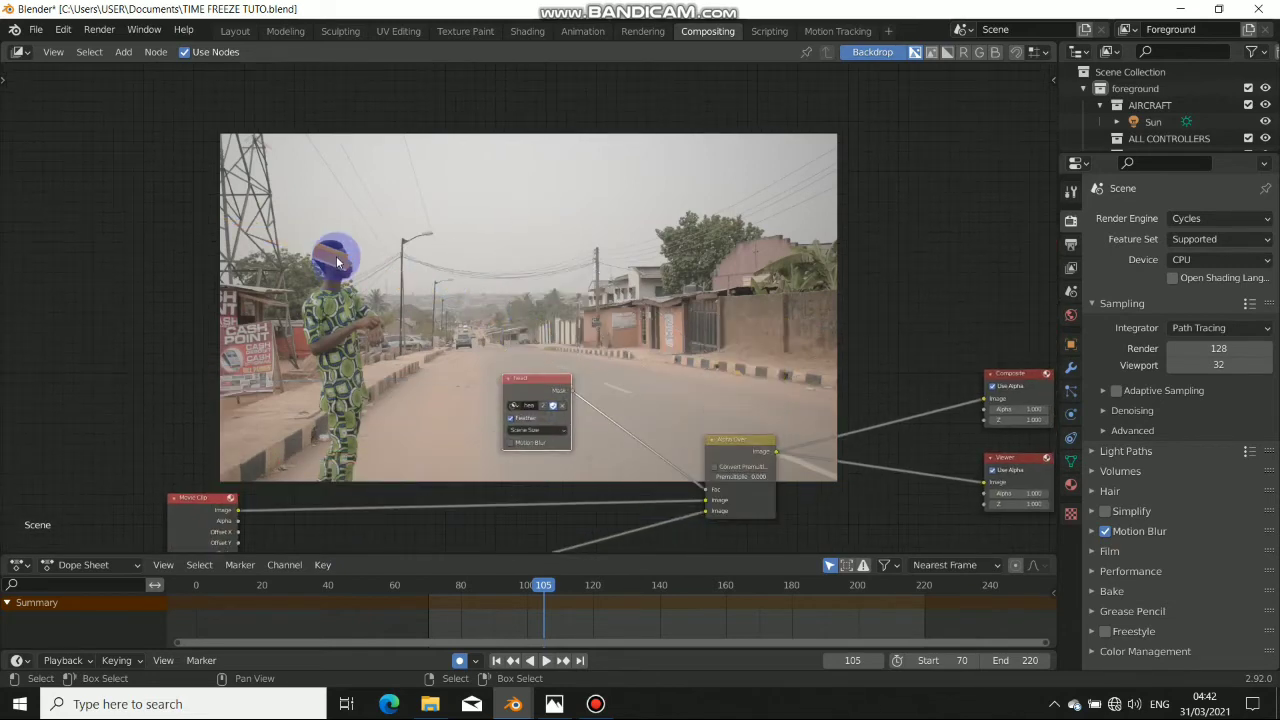
{"action": "scroll", "coordinate": [333, 248], "scroll_direction": "up", "scroll_amount": 2}
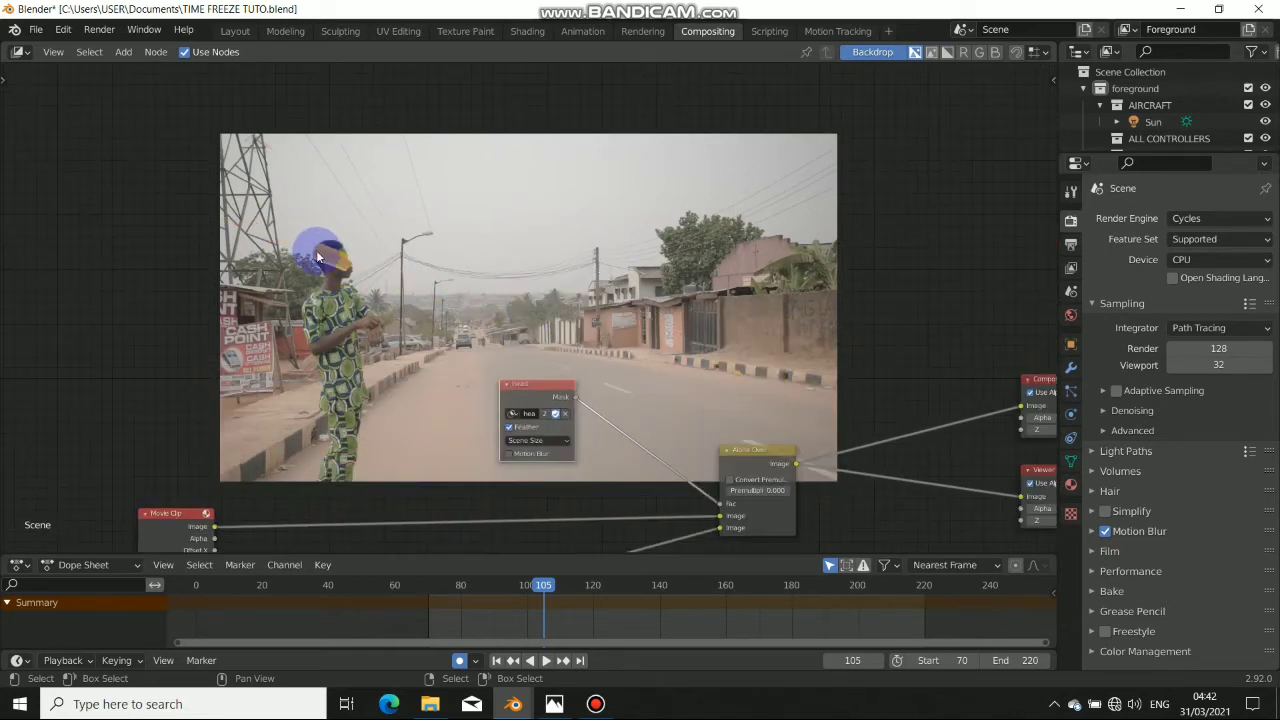
{"action": "scroll", "coordinate": [475, 343], "scroll_direction": "down", "scroll_amount": 2}
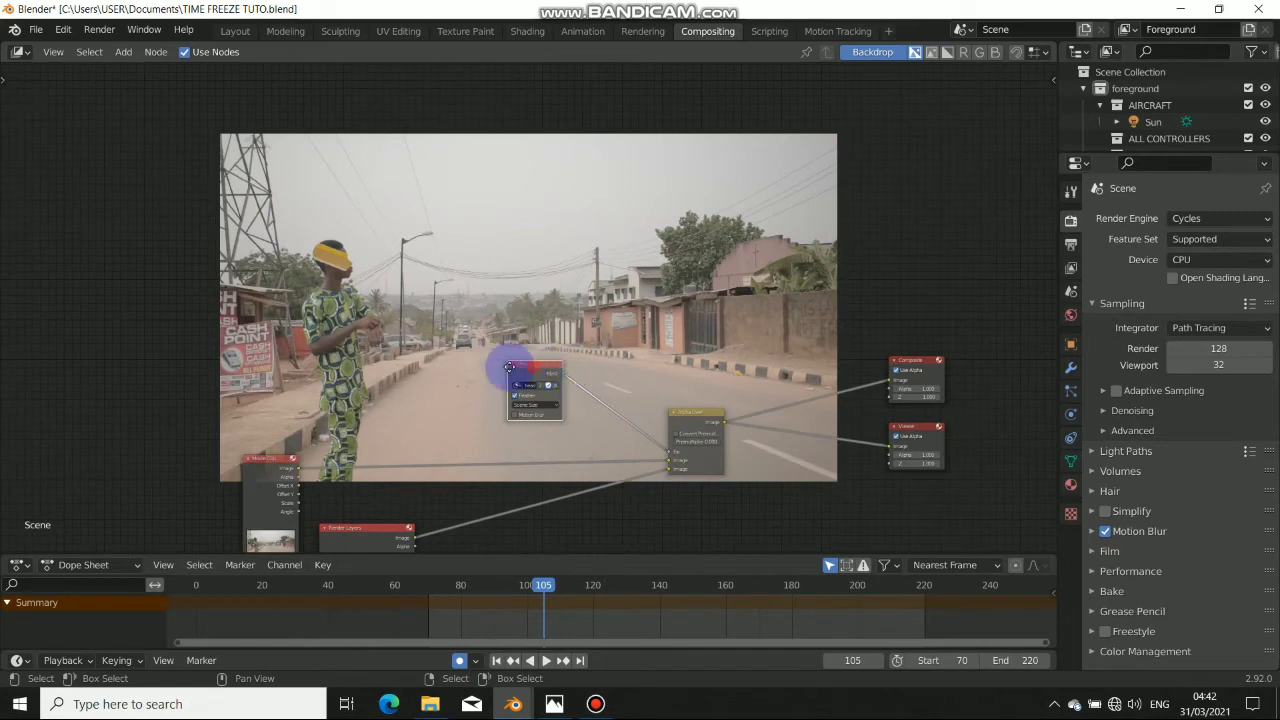
{"action": "left_click_drag", "start_coordinate": [510, 368], "coordinate": [330, 376]}
{"action": "left_click", "coordinate": [572, 414]}
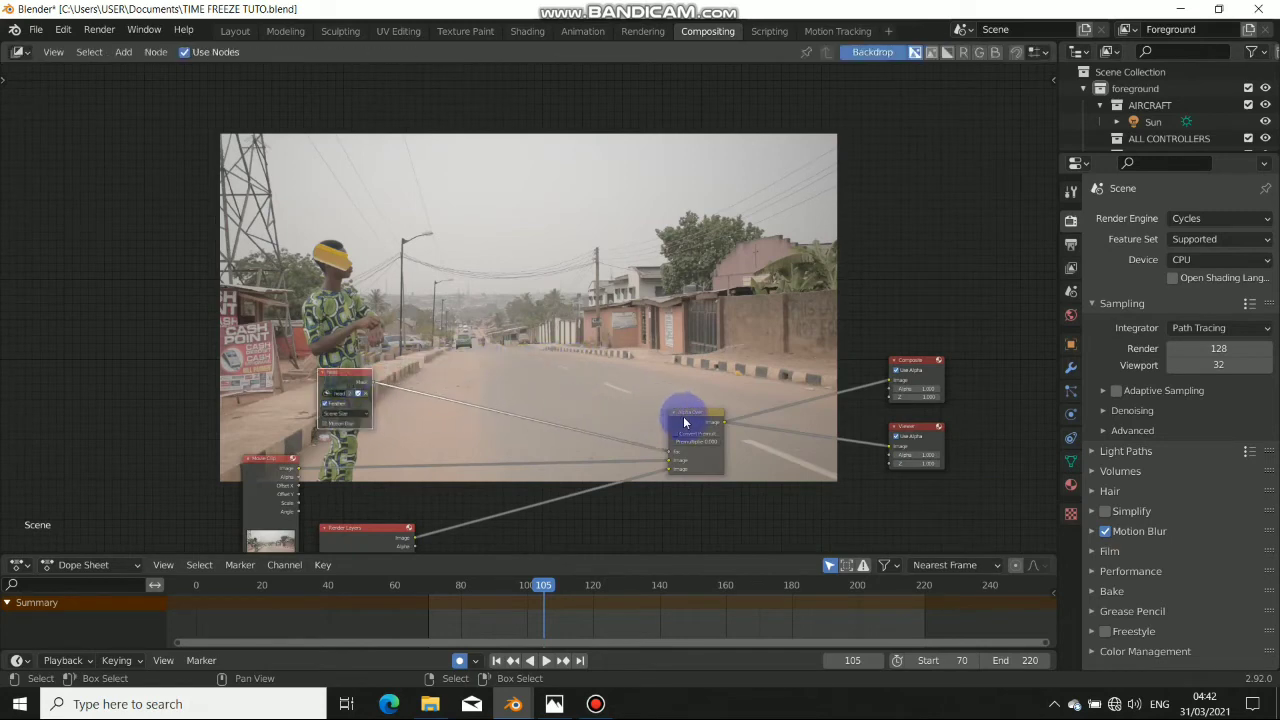
- Insert an Invert color node on the link between the head Mask node and the Alpha Over node's Fac input
{"action": "middle_click_drag", "start_coordinate": [500, 380], "coordinate": [455, 367]}
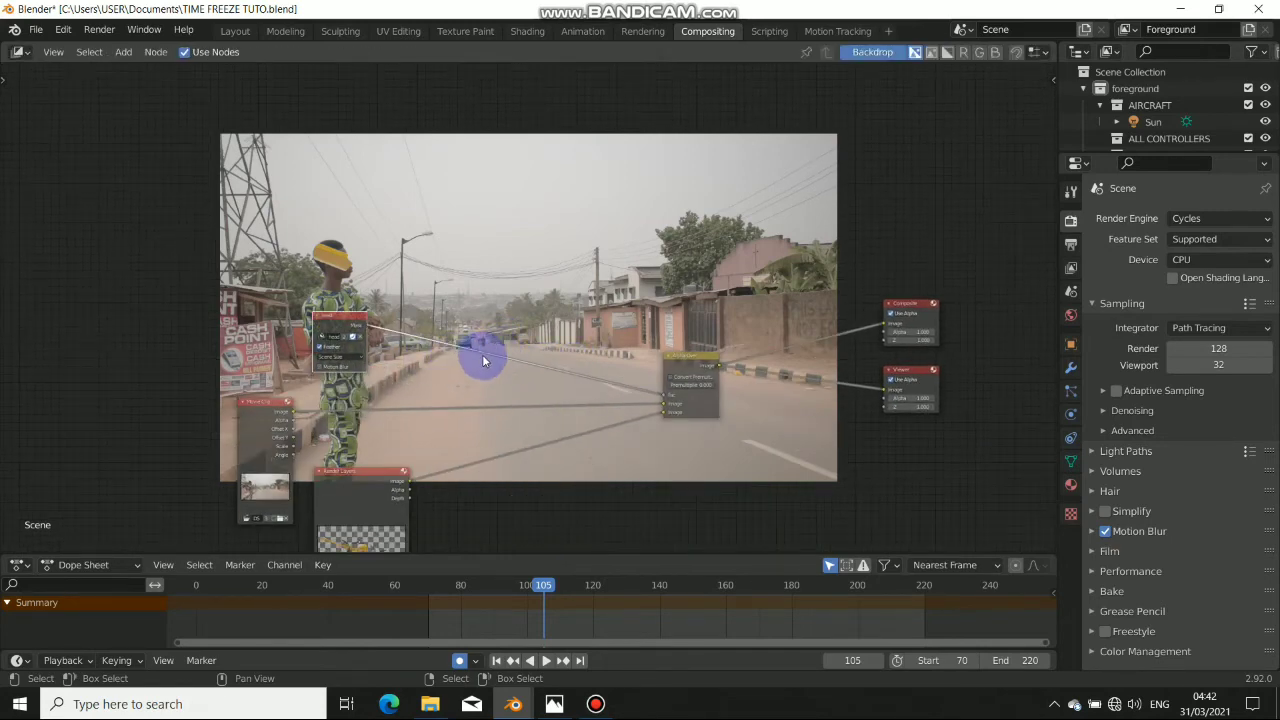
{"action": "key", "text": "shift+a"}
{"action": "mouse_move", "coordinate": [483, 360]}
{"action": "mouse_move", "coordinate": [460, 389]}
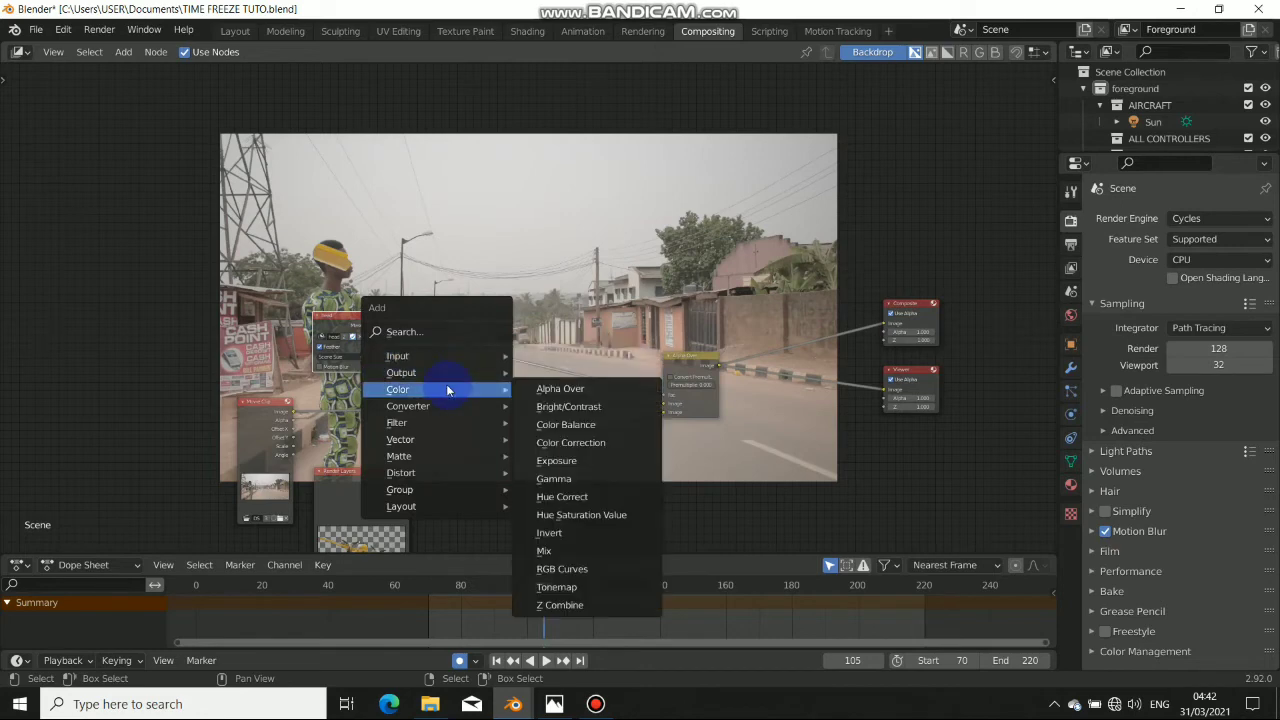
{"action": "left_click", "coordinate": [565, 533]}
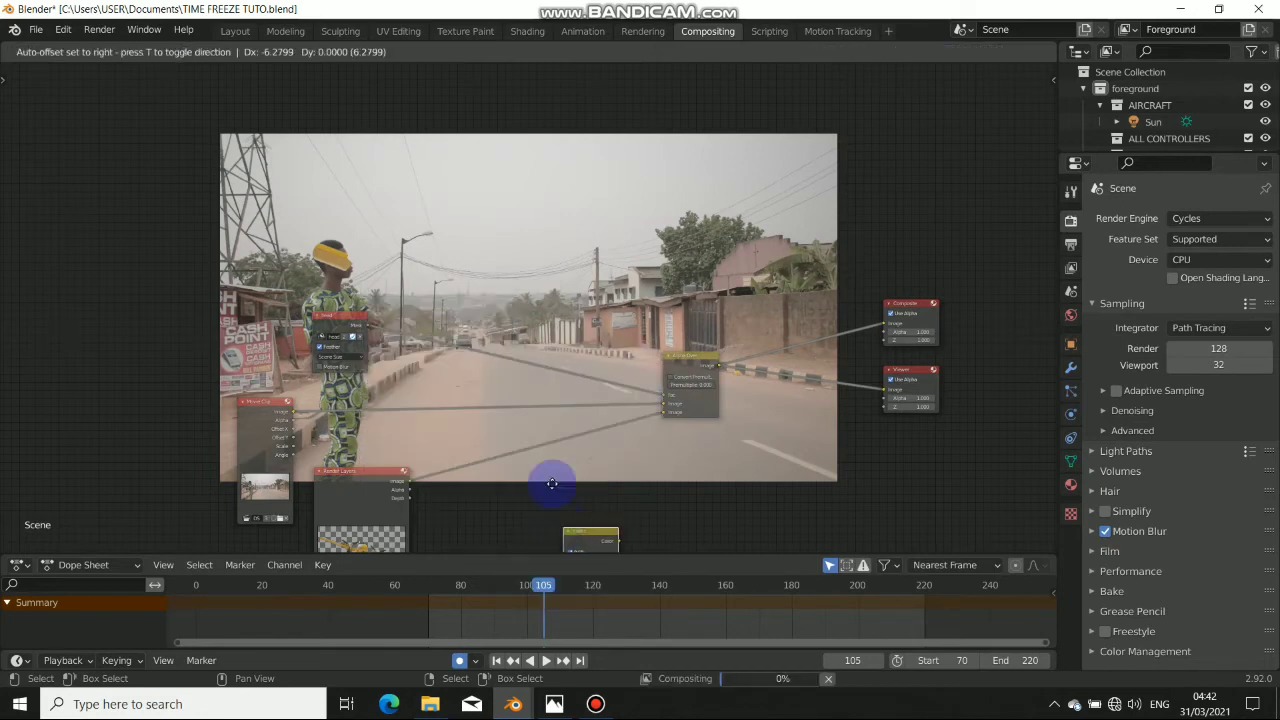
{"action": "left_click", "coordinate": [514, 322]}
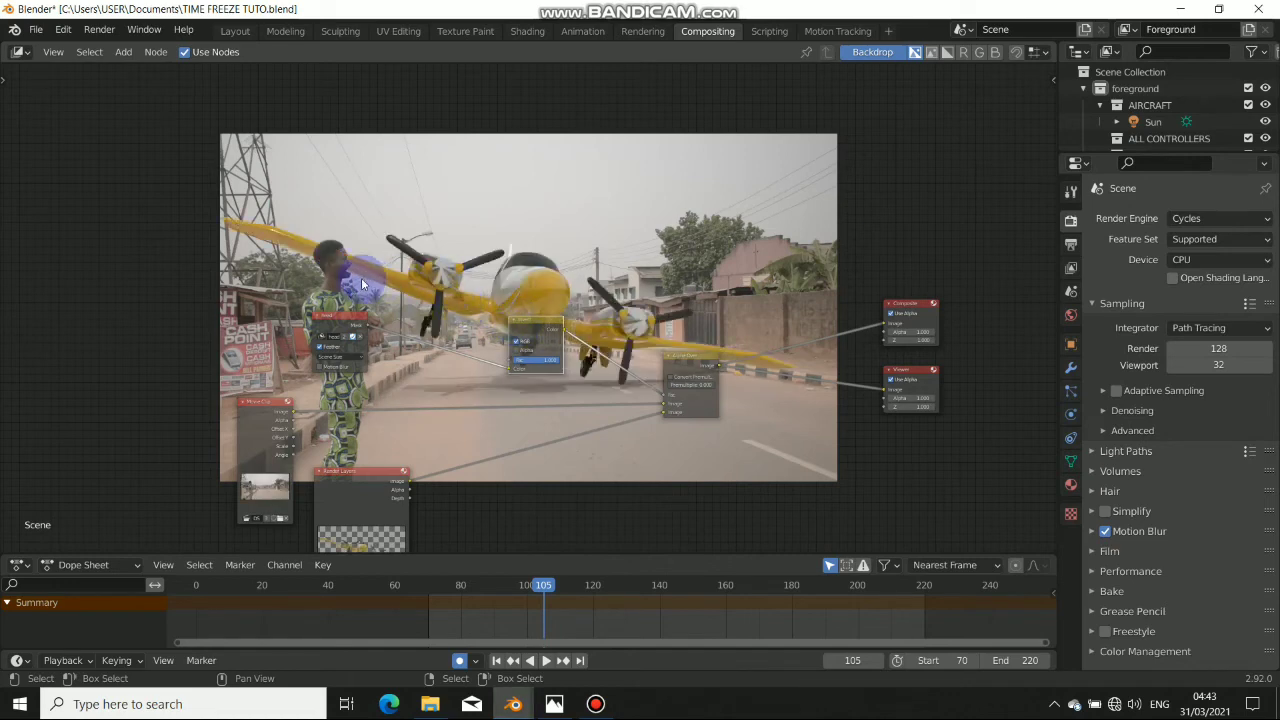
{"action": "scroll", "coordinate": [335, 280], "scroll_direction": "up", "scroll_amount": 2}
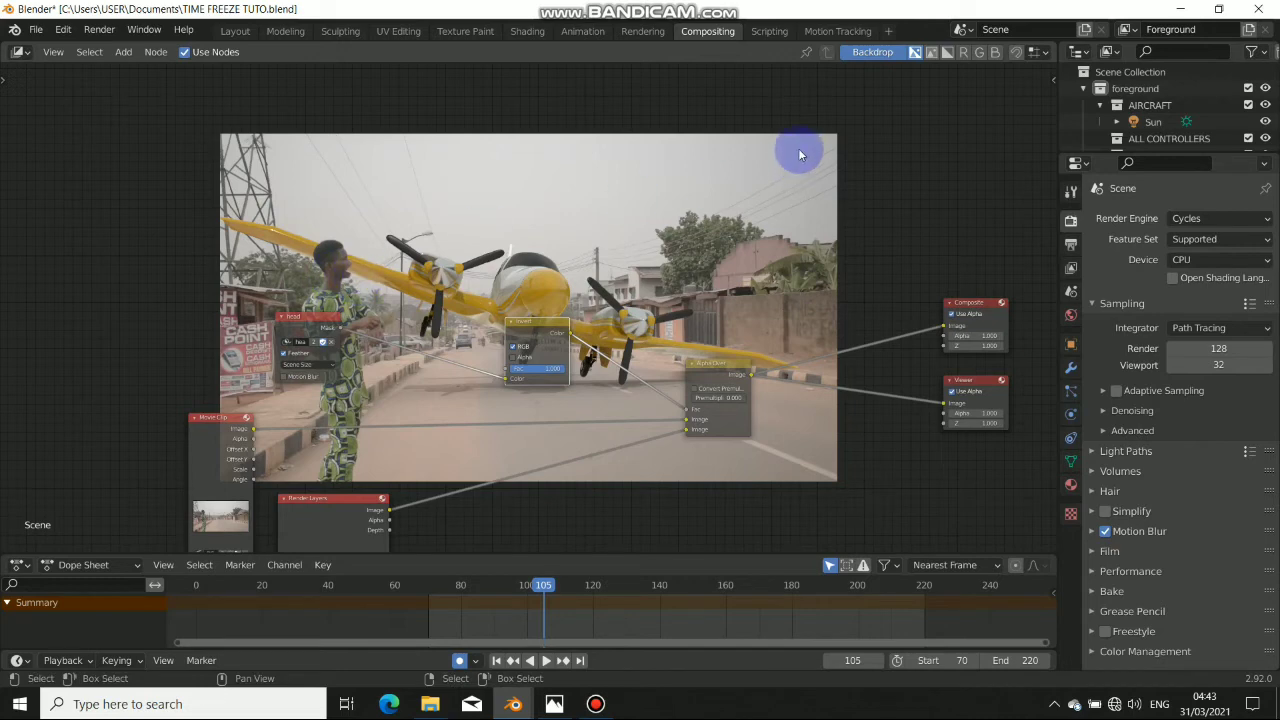
- Review the head mask and camera view in the Motion Tracking workspace and render the current frame as an image
{"action": "left_click", "coordinate": [843, 32]}
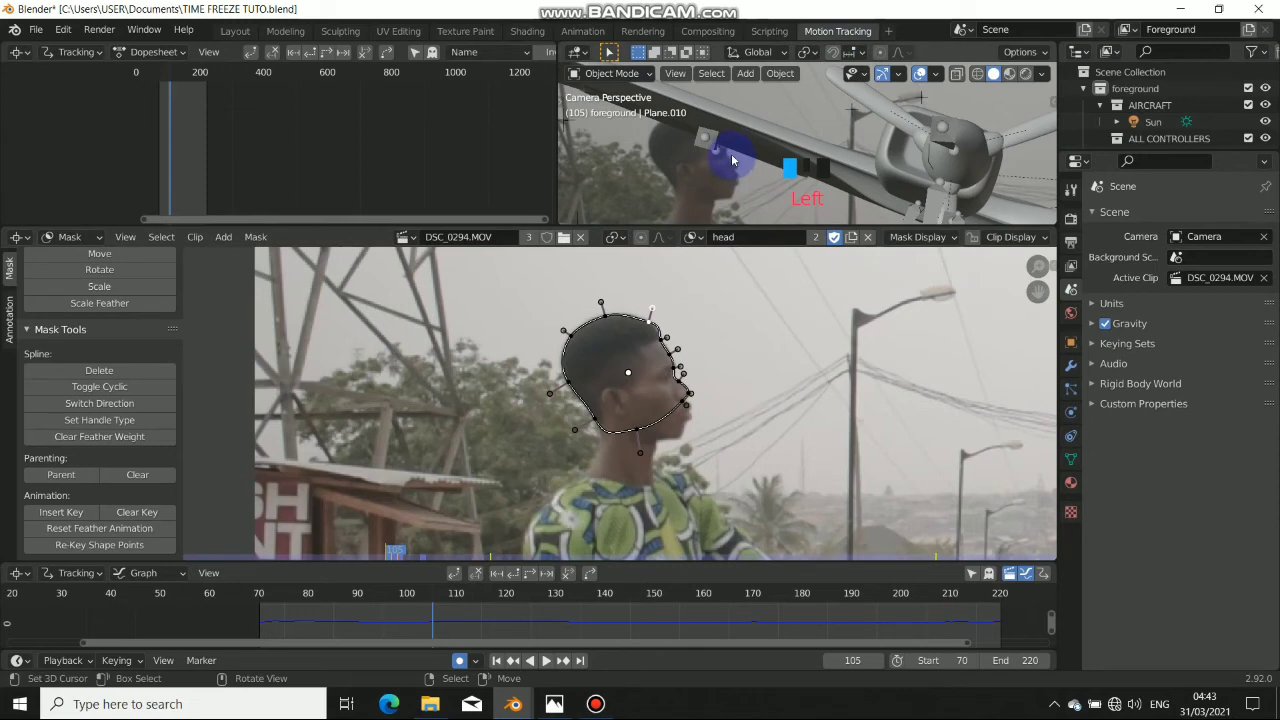
{"action": "scroll", "coordinate": [826, 170], "scroll_direction": "down", "scroll_amount": 4}
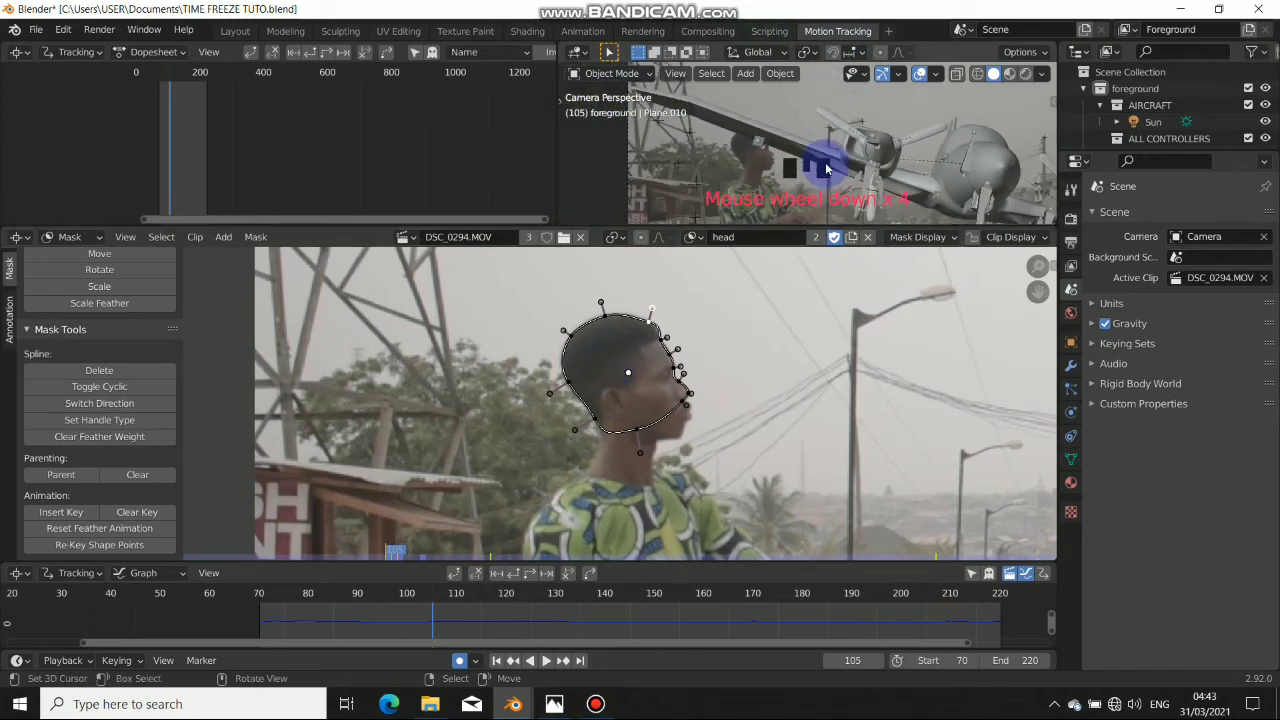
{"action": "middle_click_drag", "start_coordinate": [814, 163], "coordinate": [735, 147], "text": "shift"}
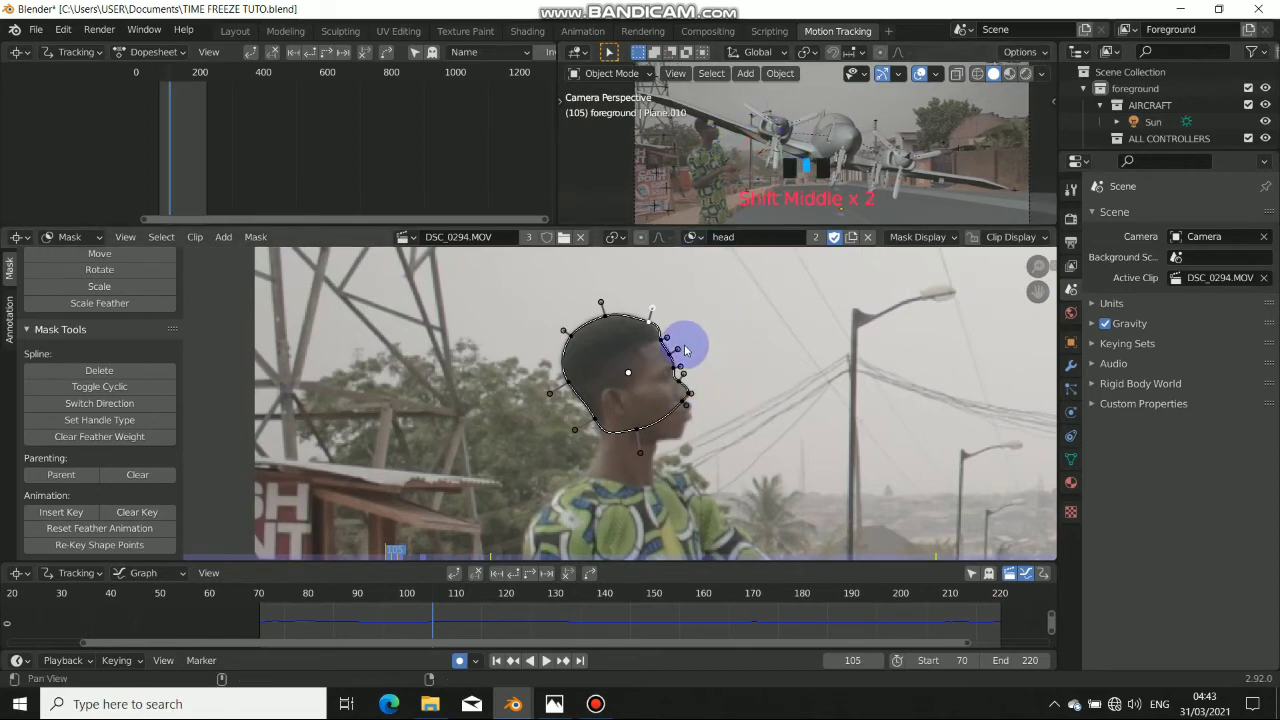
{"action": "middle_click_drag", "start_coordinate": [674, 344], "coordinate": [655, 342]}
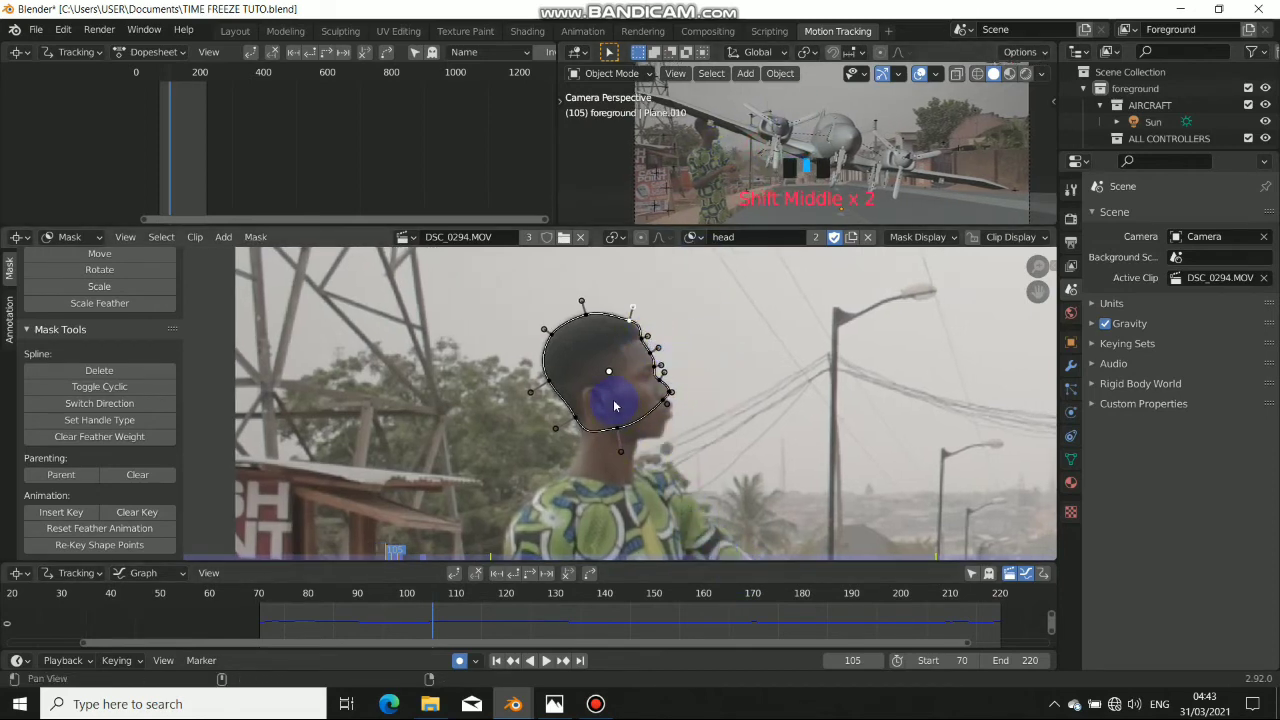
{"action": "middle_click_drag", "start_coordinate": [615, 406], "coordinate": [626, 442]}
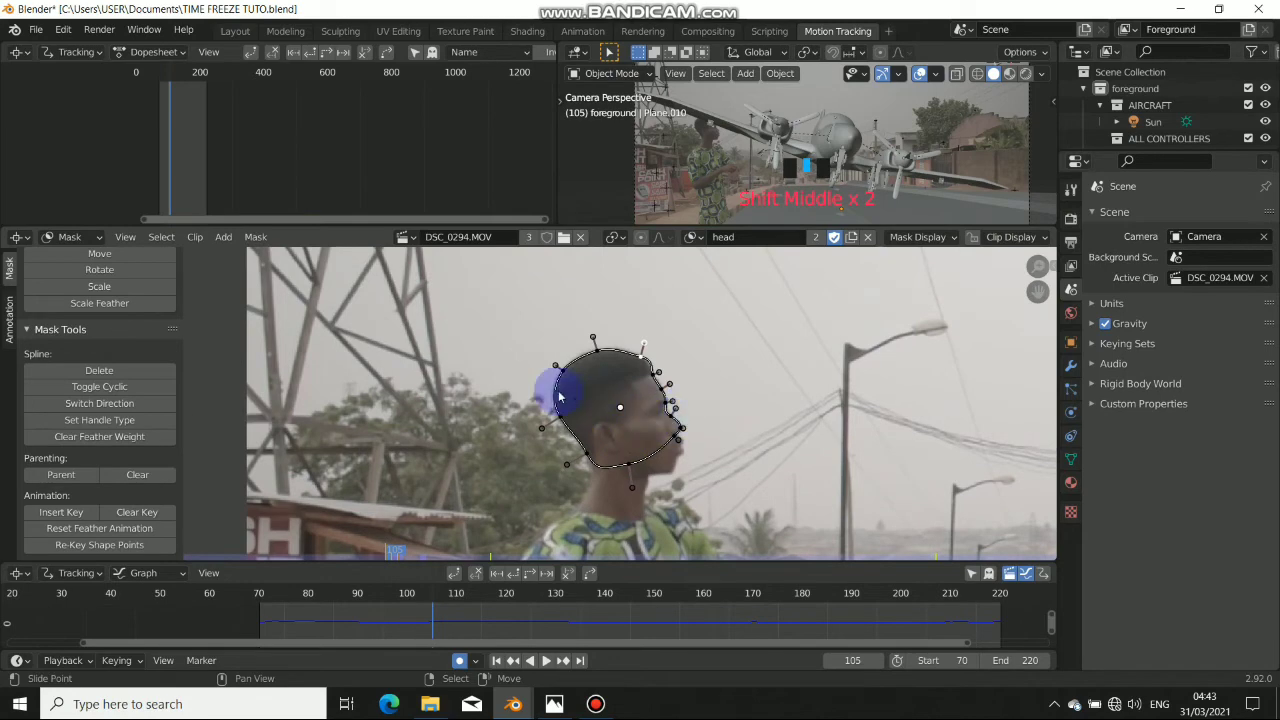
{"action": "left_click", "coordinate": [97, 29]}
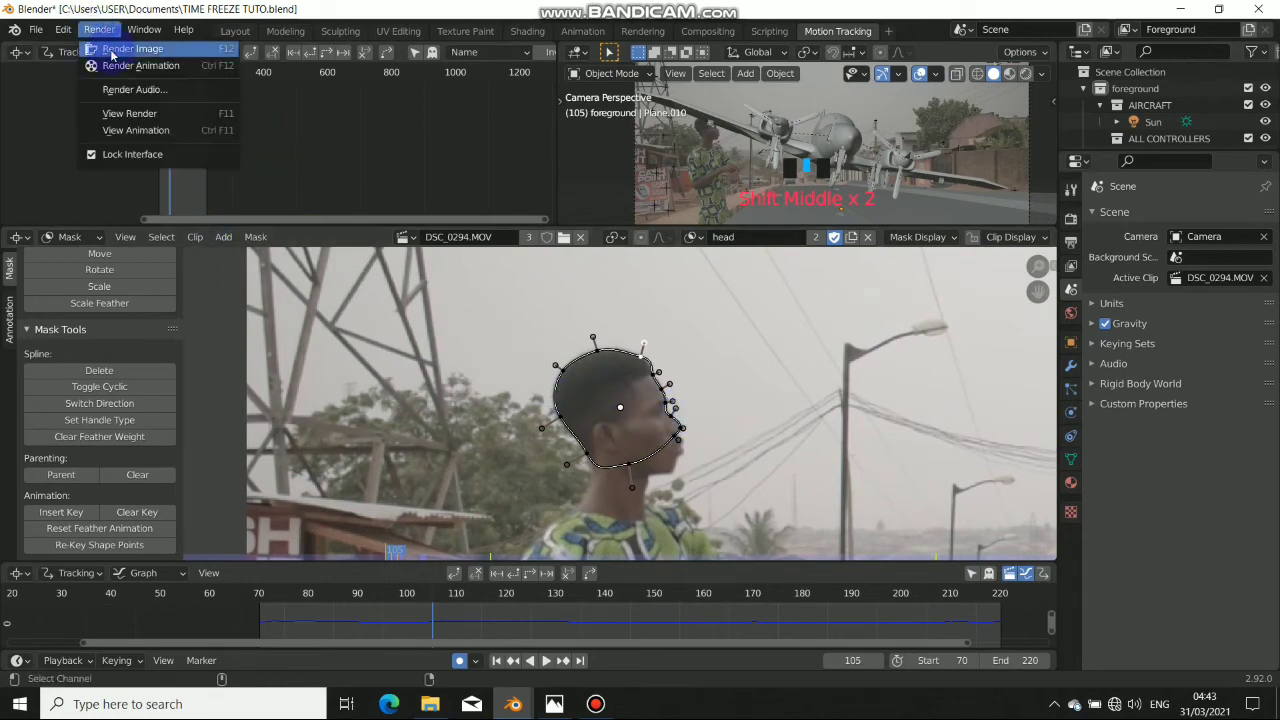
{"action": "left_click", "coordinate": [111, 51]}
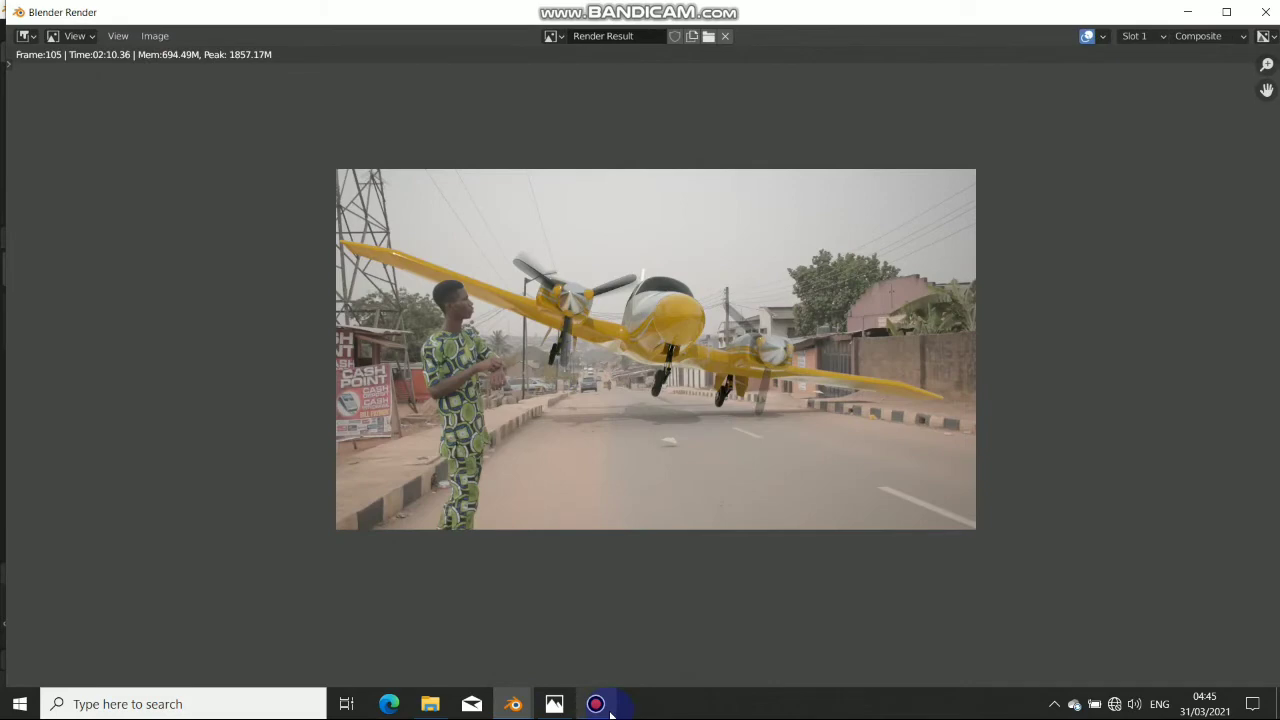
- Examine the man's head against the aircraft wing in the rendered frame and put the render window away
{"action": "left_click", "coordinate": [608, 712]}
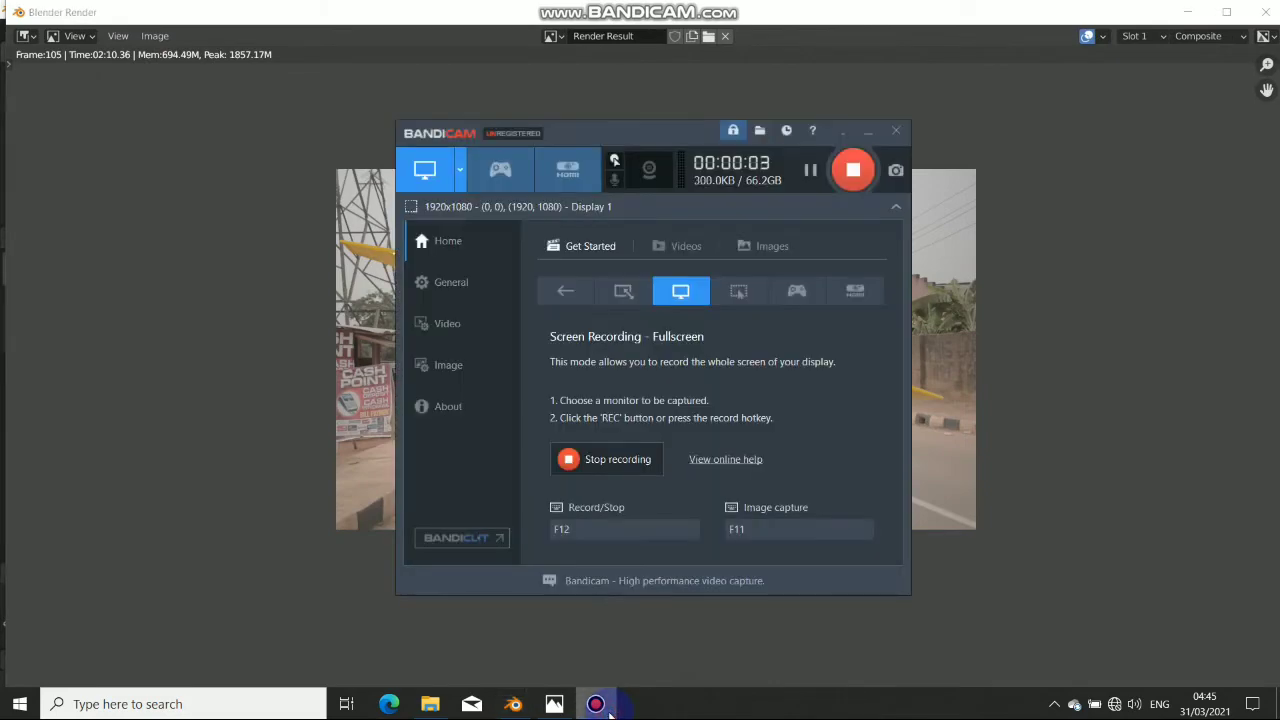
{"action": "left_click", "coordinate": [606, 711]}
{"action": "scroll", "coordinate": [381, 336], "scroll_direction": "up", "scroll_amount": 4}
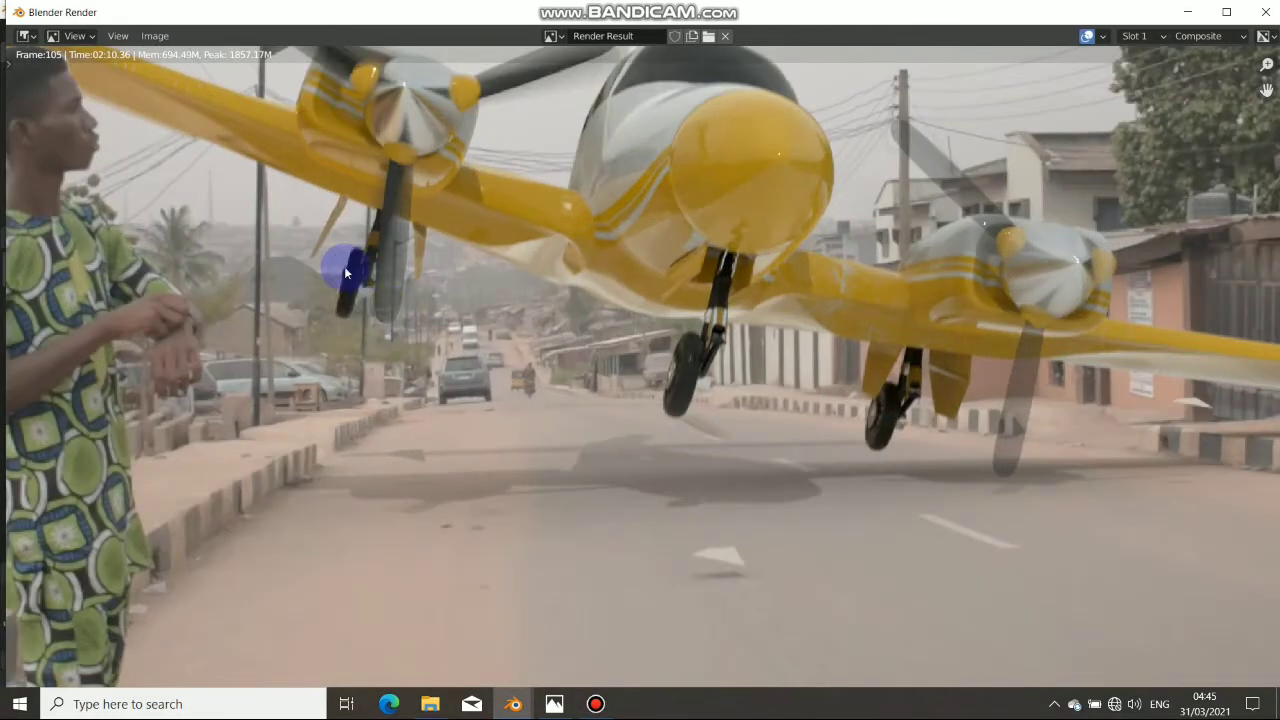
{"action": "scroll", "coordinate": [208, 108], "scroll_direction": "down", "scroll_amount": 1}
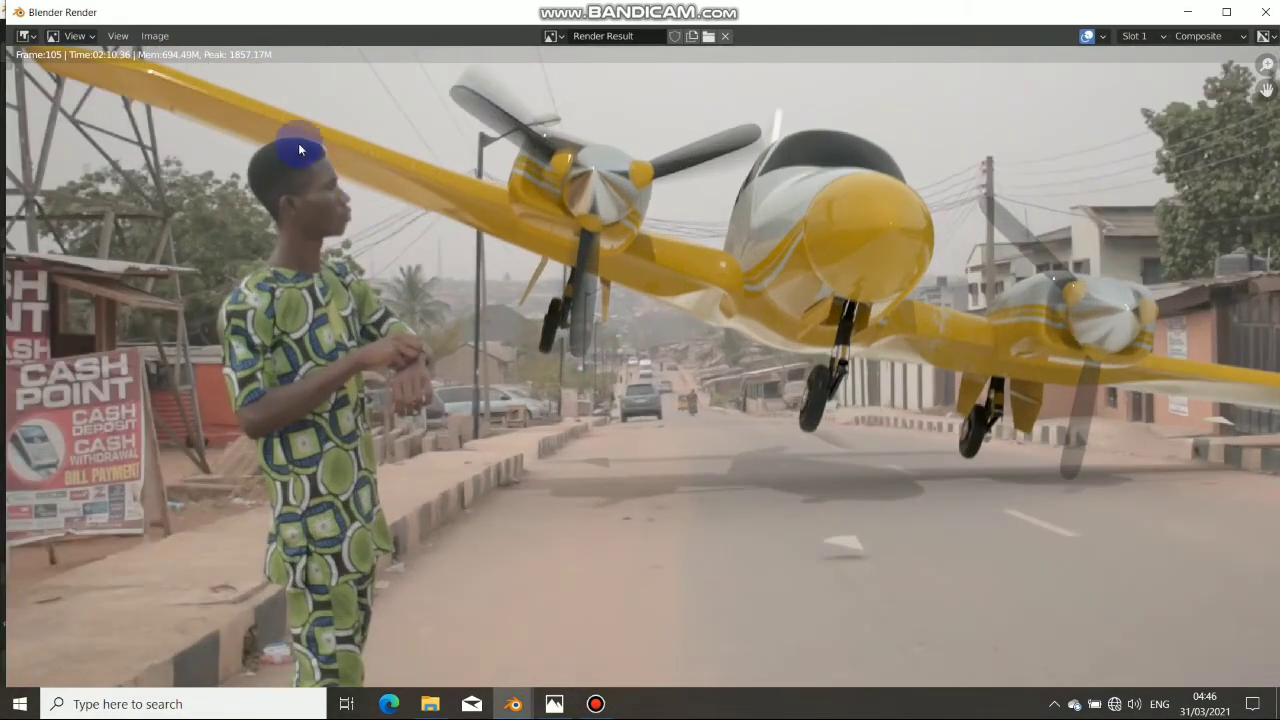
{"action": "scroll", "coordinate": [524, 276], "scroll_direction": "down", "scroll_amount": 4}
{"action": "scroll", "coordinate": [672, 328], "scroll_direction": "up", "scroll_amount": 2}
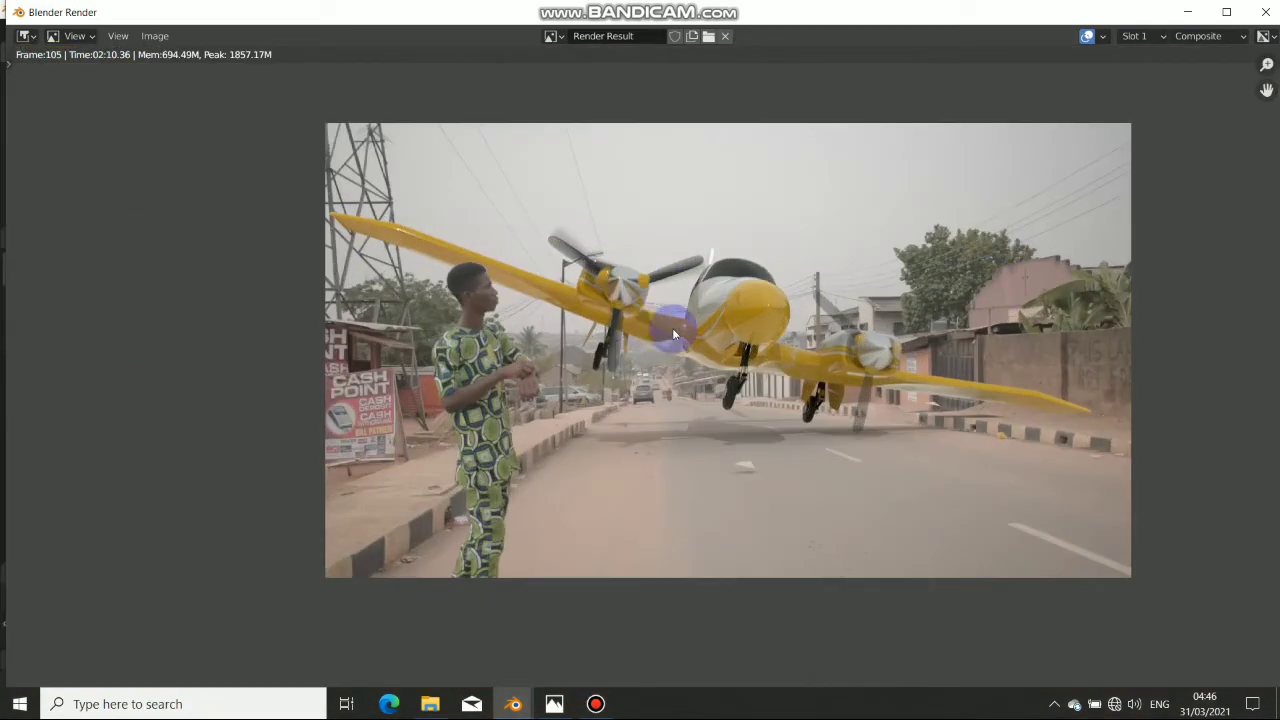
{"action": "left_click", "coordinate": [1190, 13]}
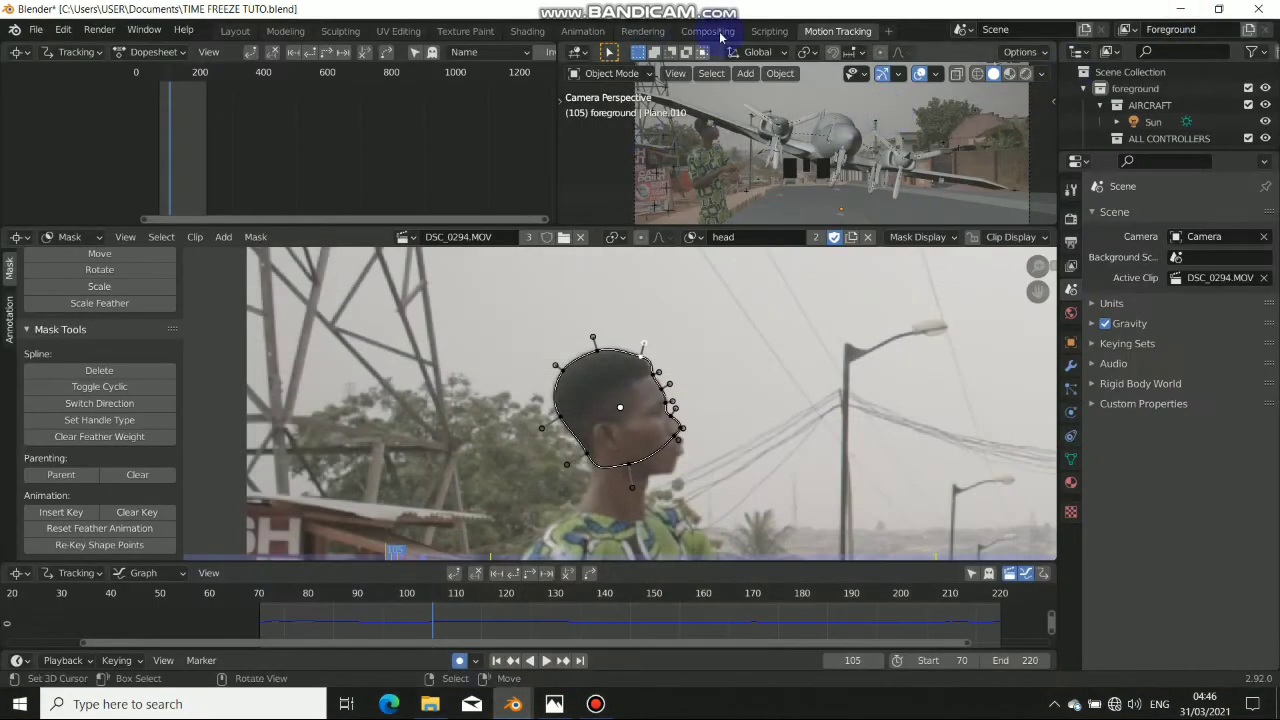
- In the Compositing workspace, reposition the Invert and head Mask nodes to leave room between them
{"action": "left_click", "coordinate": [735, 33]}
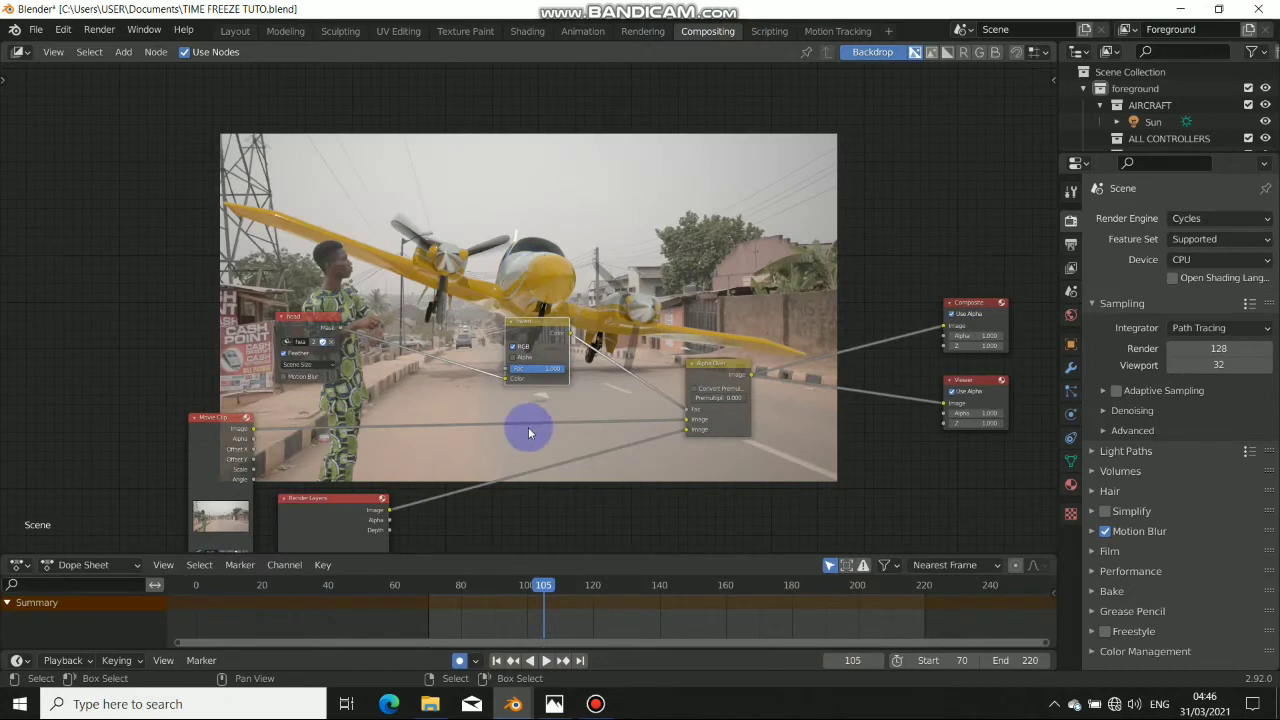
{"action": "scroll", "coordinate": [530, 430], "scroll_direction": "up", "scroll_amount": 4}
{"action": "left_click_drag", "start_coordinate": [528, 357], "coordinate": [511, 345]}
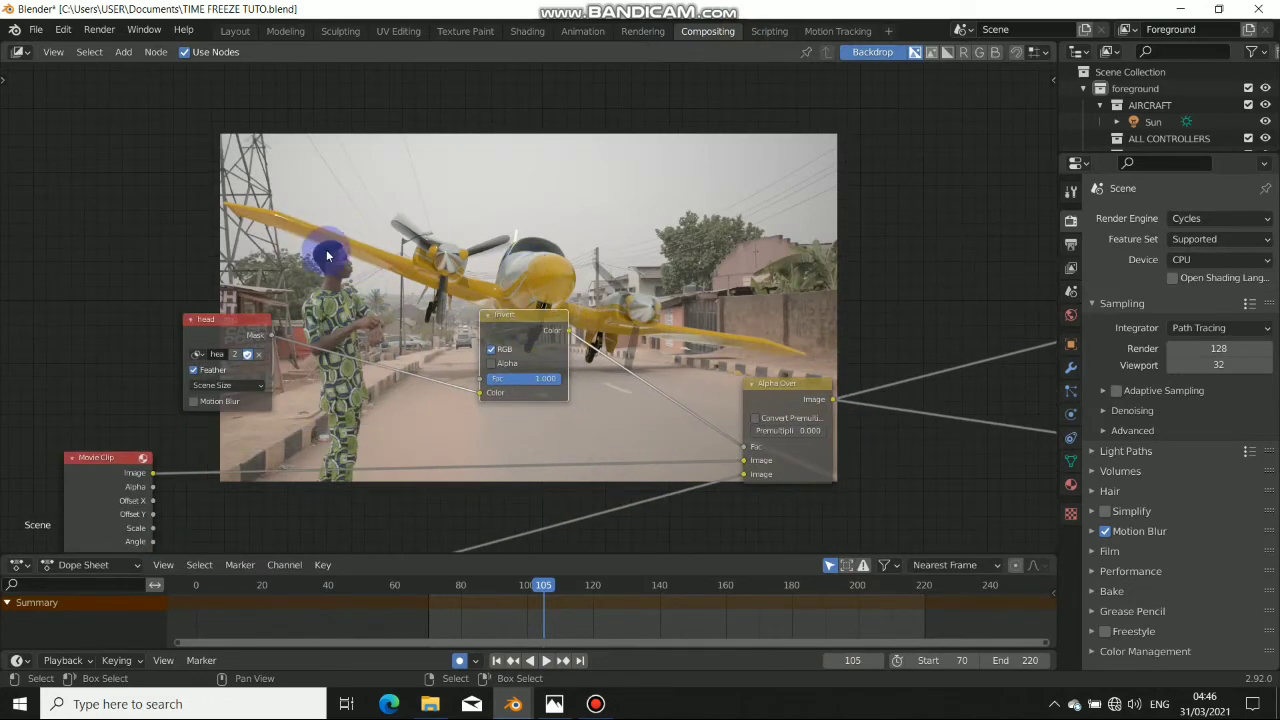
{"action": "left_click_drag", "start_coordinate": [255, 322], "coordinate": [244, 325]}
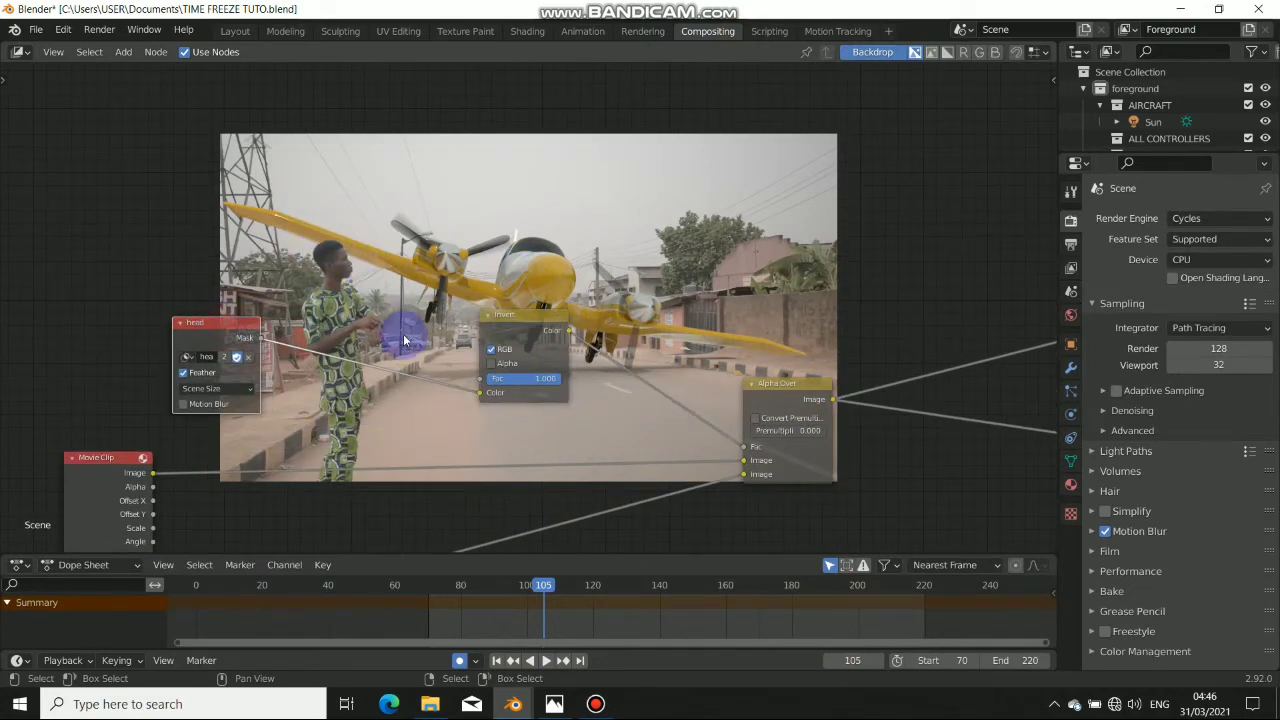
- Insert a Blur filter node between the head Mask and Invert nodes and set its filter type to Fast Gaussian
{"action": "key", "text": "shift+a"}
{"action": "mouse_move", "coordinate": [357, 405]}
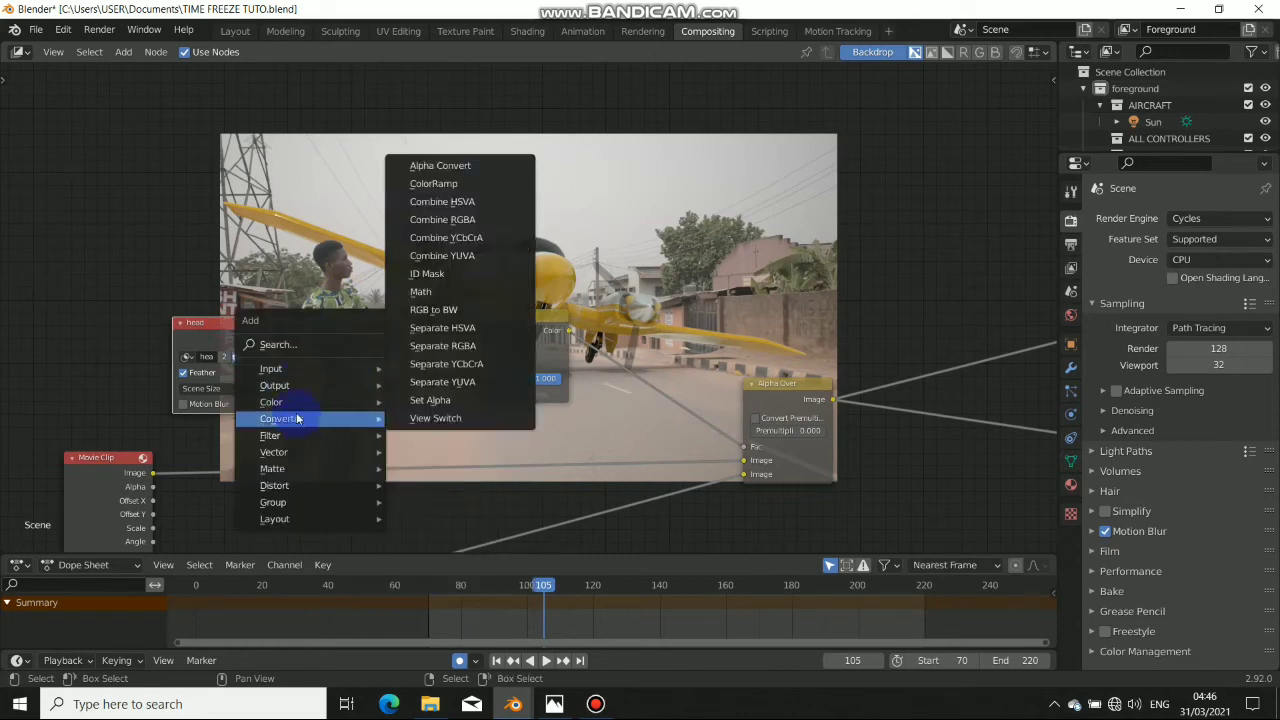
{"action": "mouse_move", "coordinate": [362, 436]}
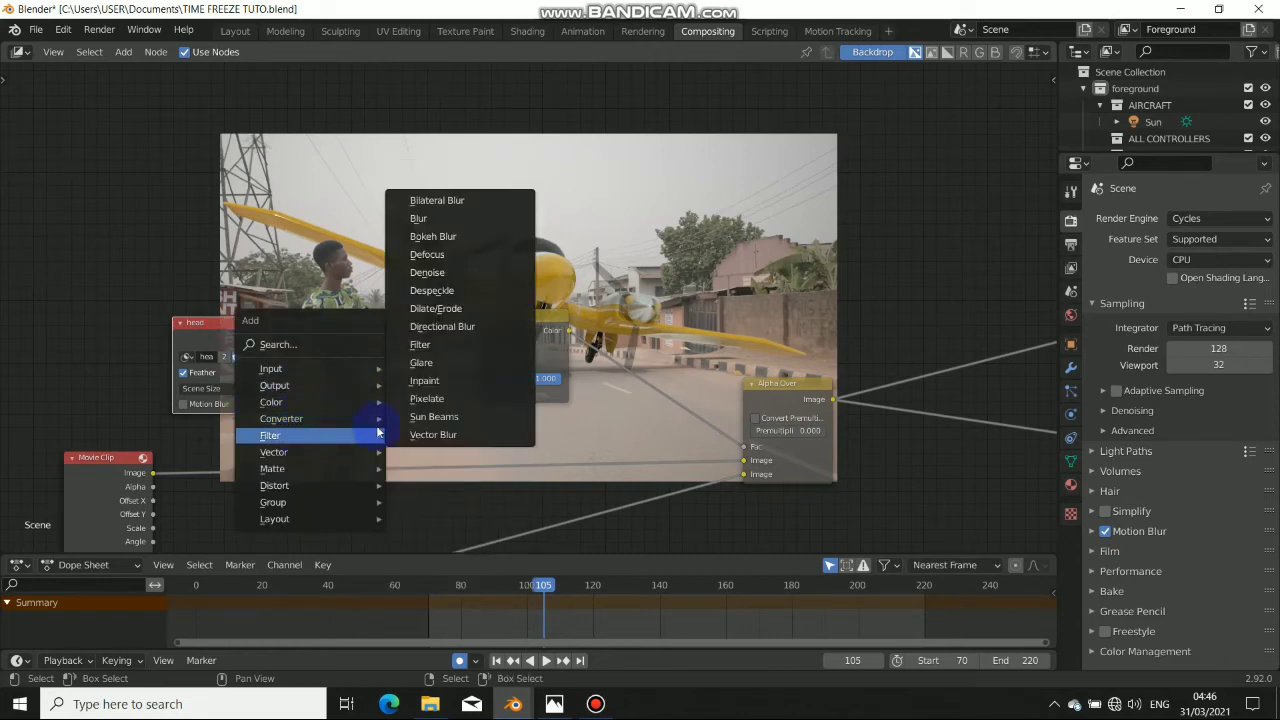
{"action": "left_click", "coordinate": [431, 228]}
{"action": "left_click", "coordinate": [400, 298]}
{"action": "left_click", "coordinate": [385, 299]}
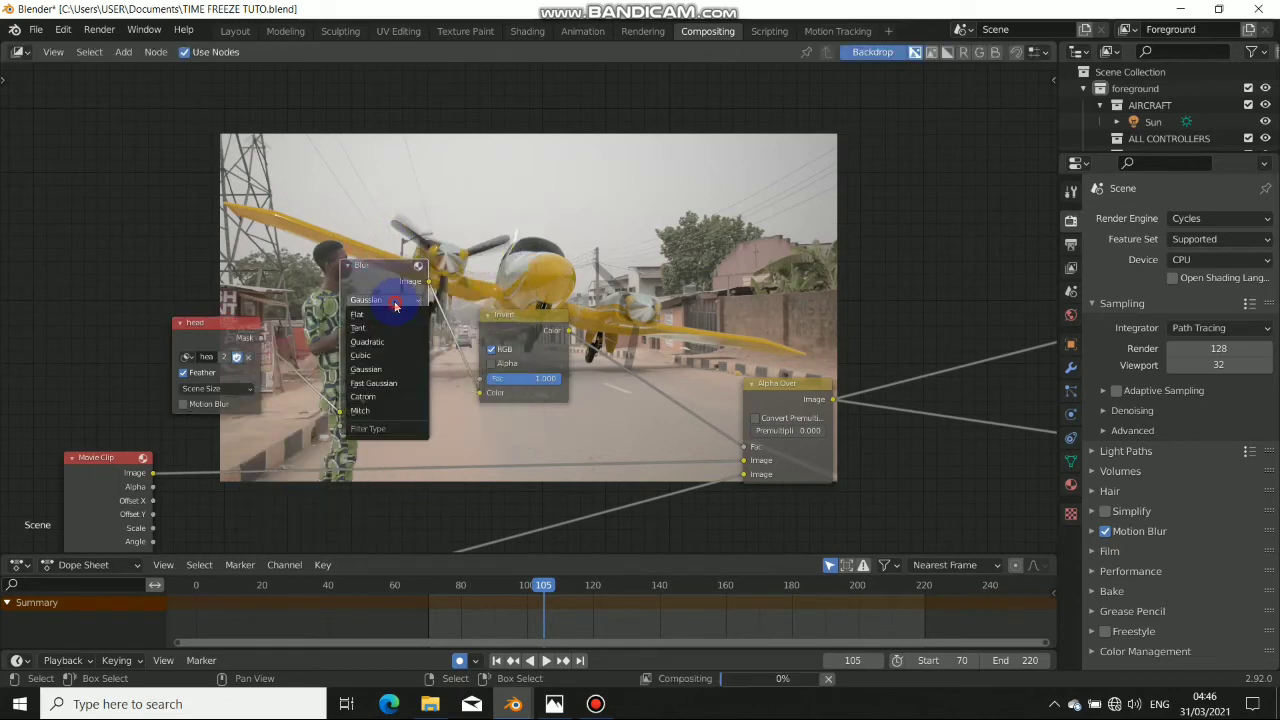
{"action": "left_click", "coordinate": [373, 383]}
{"action": "left_click_drag", "start_coordinate": [400, 267], "coordinate": [387, 284]}
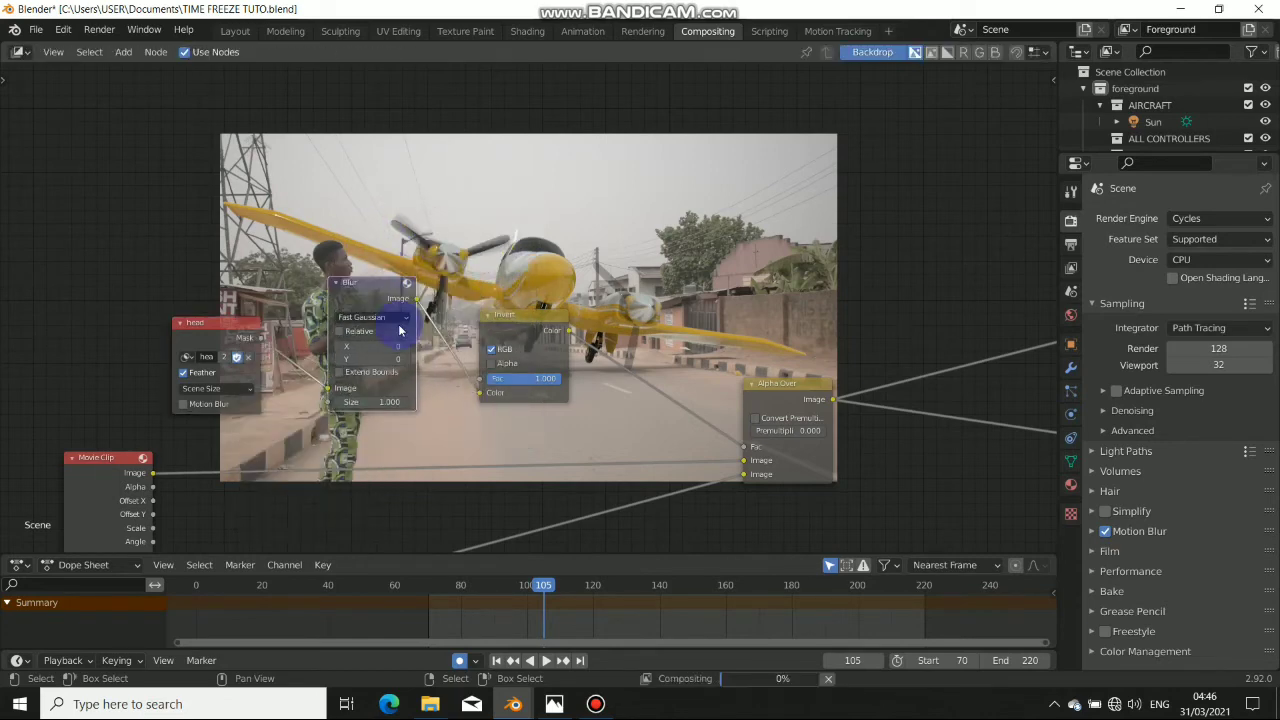
- Set the Blur node's X and Y to 2 and place the node lower, beside the head Mask node
{"action": "double_click", "coordinate": [408, 347]}
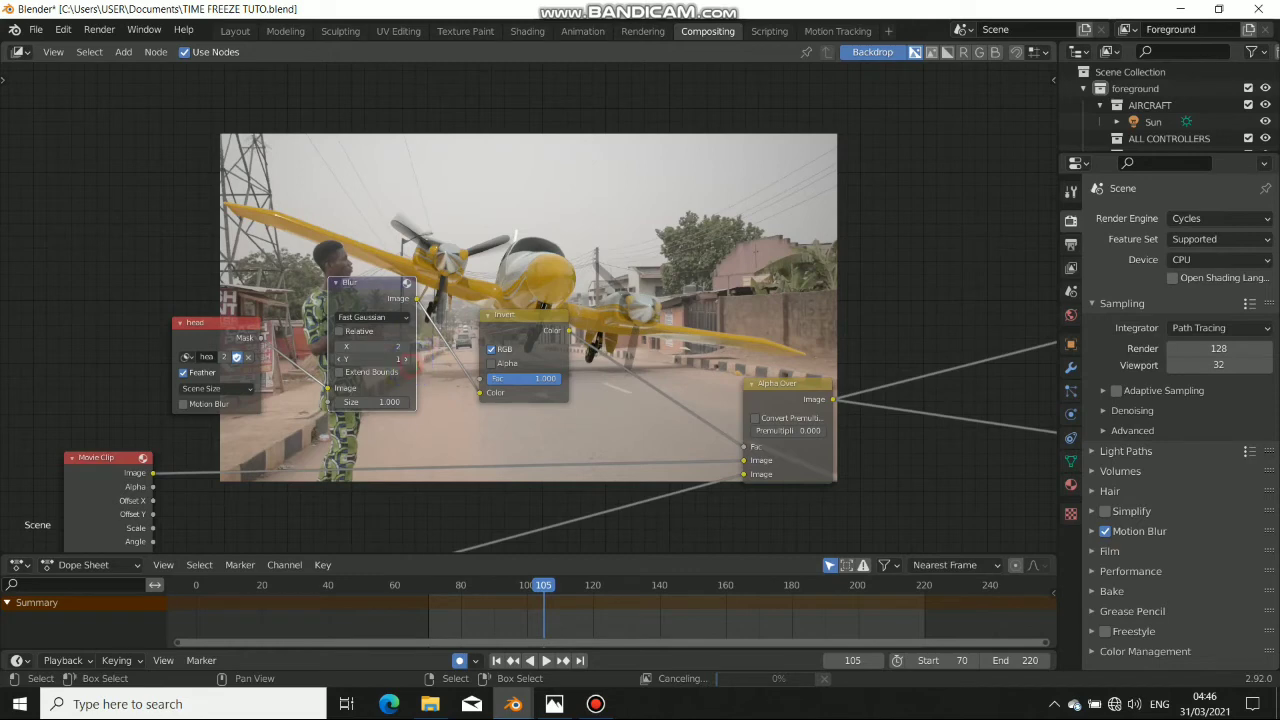
{"action": "left_click", "coordinate": [406, 358]}
{"action": "left_click_drag", "start_coordinate": [357, 288], "coordinate": [338, 323]}
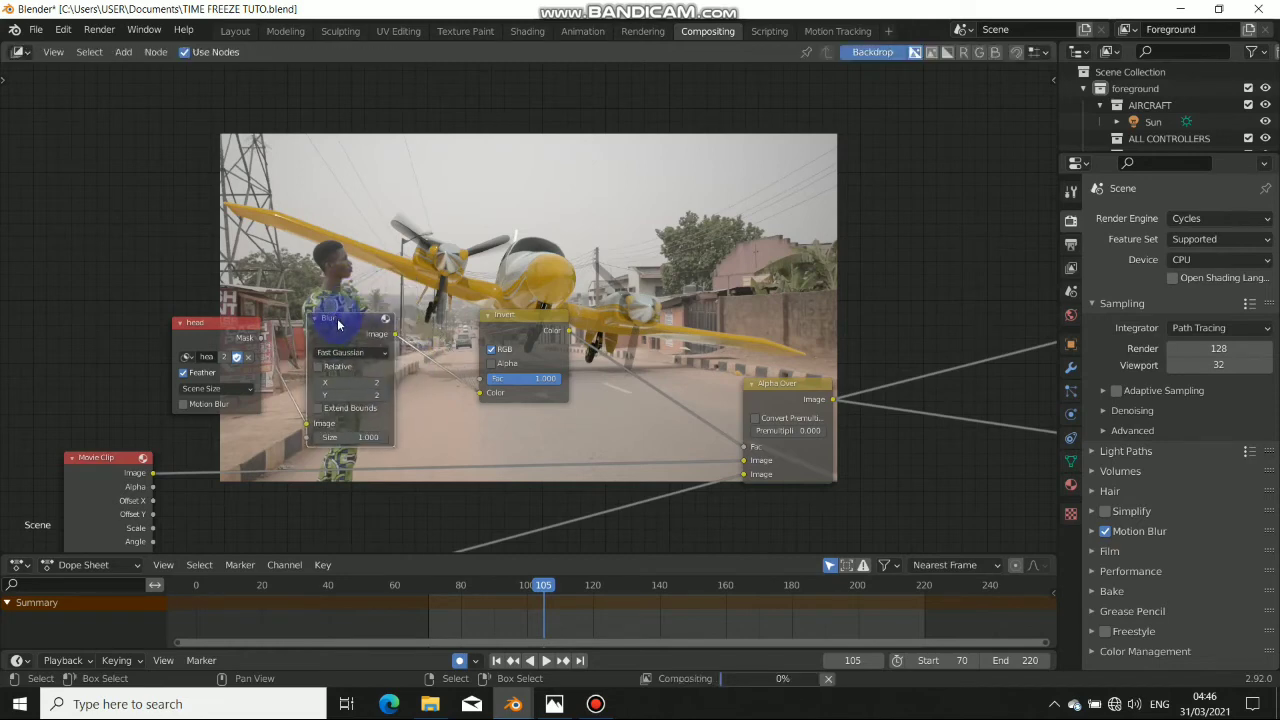
- Space out the head Mask, Blur and Invert nodes so their links are easy to read
{"action": "left_click_drag", "start_coordinate": [491, 334], "coordinate": [554, 299]}
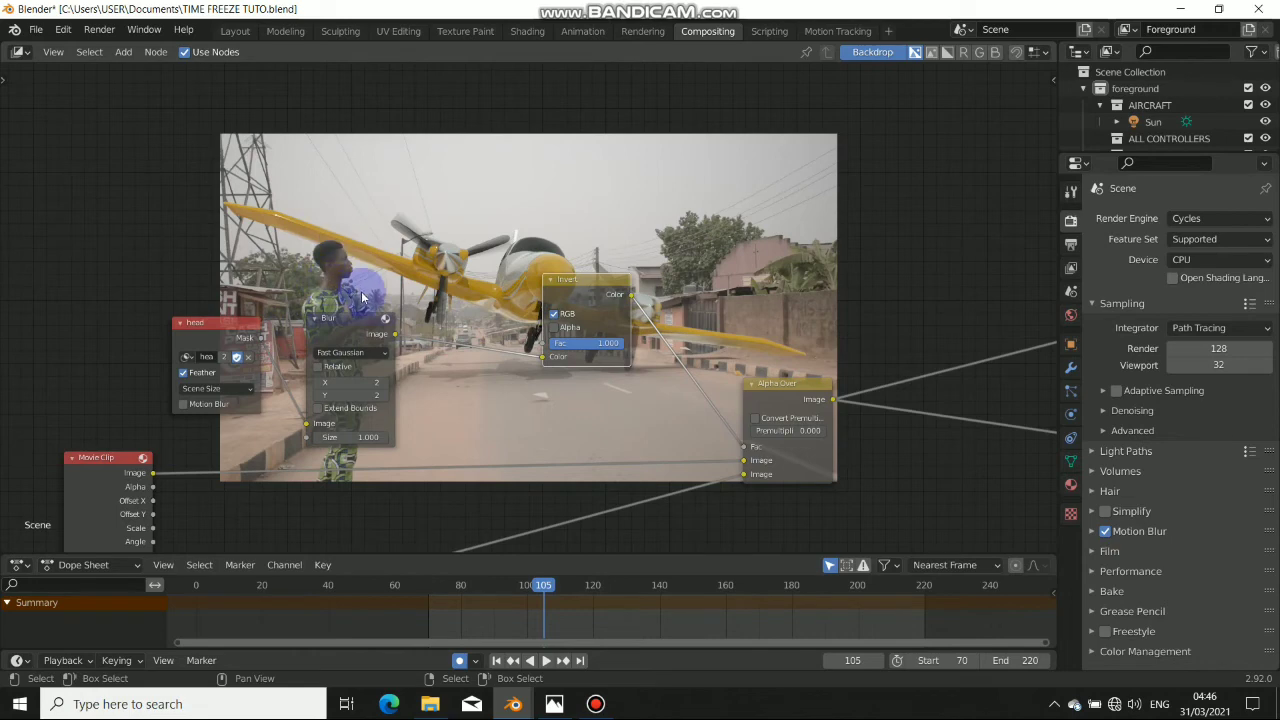
{"action": "scroll", "coordinate": [345, 250], "scroll_direction": "up", "scroll_amount": 1}
{"action": "mouse_move", "coordinate": [360, 318]}
{"action": "left_mouse_down"}
{"action": "mouse_move", "coordinate": [387, 300]}
{"action": "mouse_move", "coordinate": [338, 330]}
{"action": "left_mouse_up"}
{"action": "left_click_drag", "start_coordinate": [163, 337], "coordinate": [128, 337]}
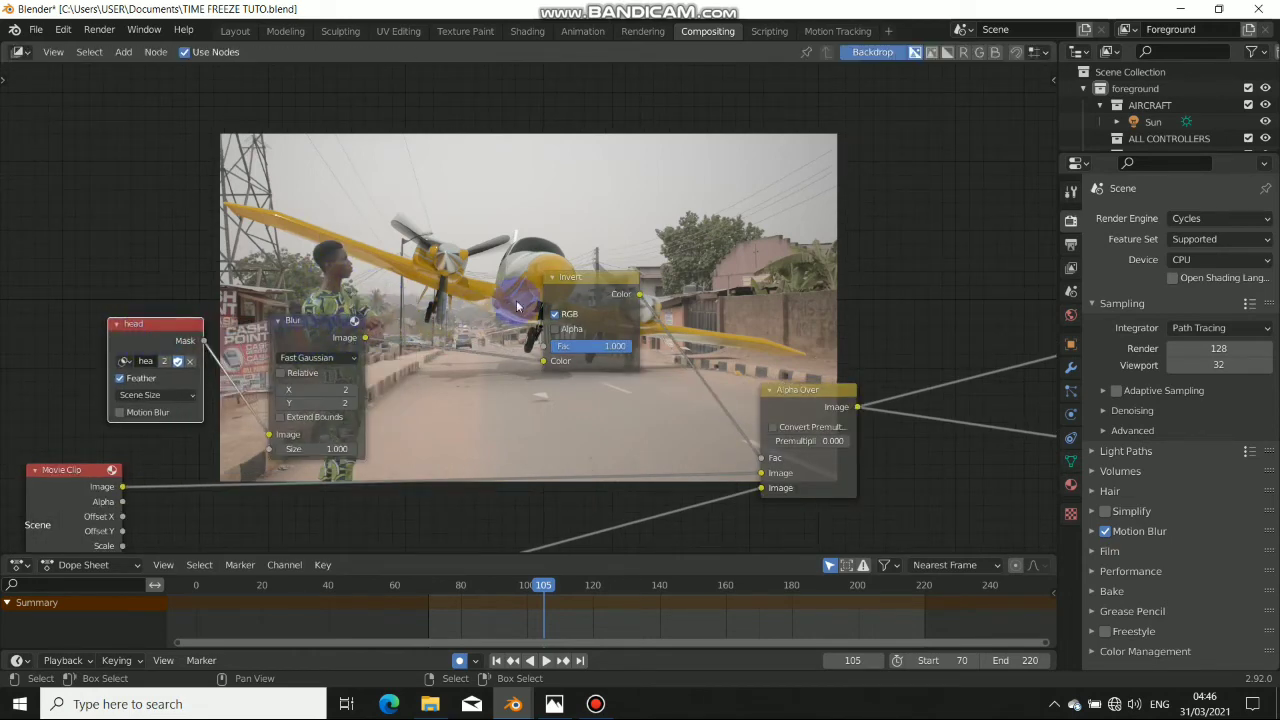
{"action": "left_click_drag", "start_coordinate": [570, 294], "coordinate": [507, 340]}
- Move the Composite and Viewer nodes together farther away from the Alpha Over node
{"action": "middle_click_drag", "start_coordinate": [634, 394], "coordinate": [561, 274]}
{"action": "scroll", "coordinate": [640, 325], "scroll_direction": "down", "scroll_amount": 2}
{"action": "middle_click_drag", "start_coordinate": [744, 406], "coordinate": [591, 472]}
{"action": "left_click_drag", "start_coordinate": [726, 217], "coordinate": [1125, 580]}
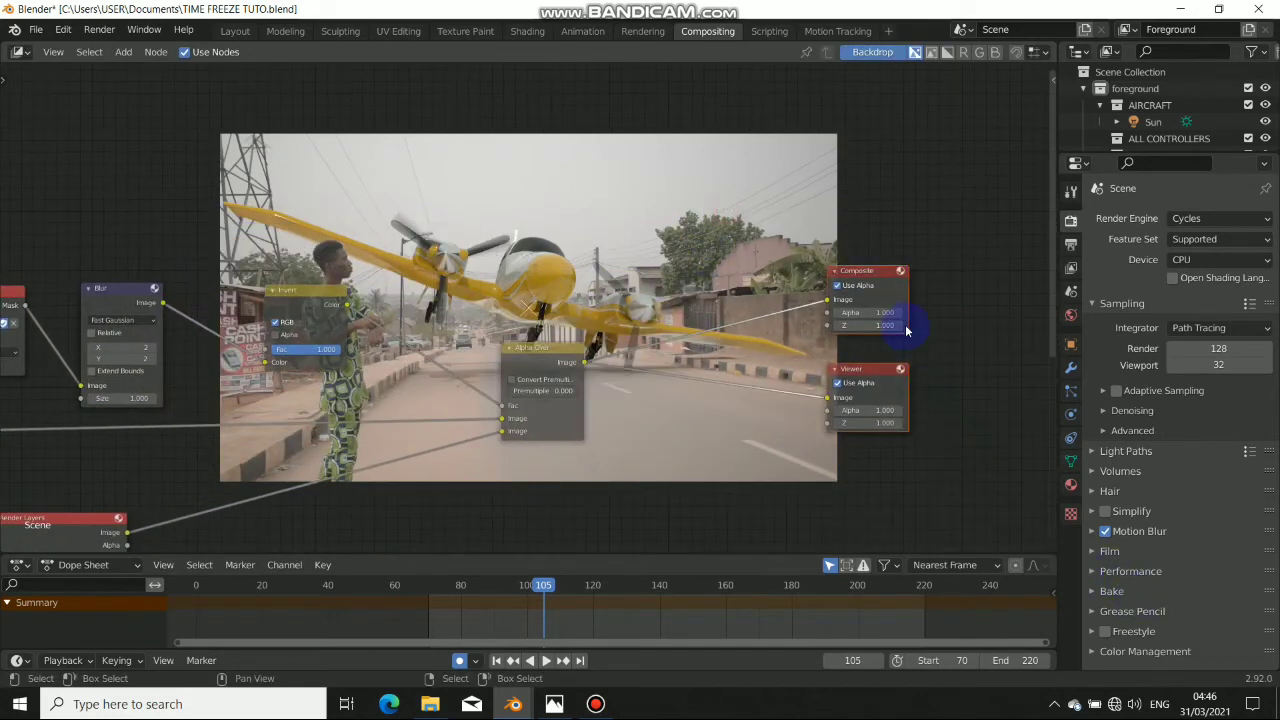
{"action": "left_click_drag", "start_coordinate": [902, 271], "coordinate": [978, 264]}
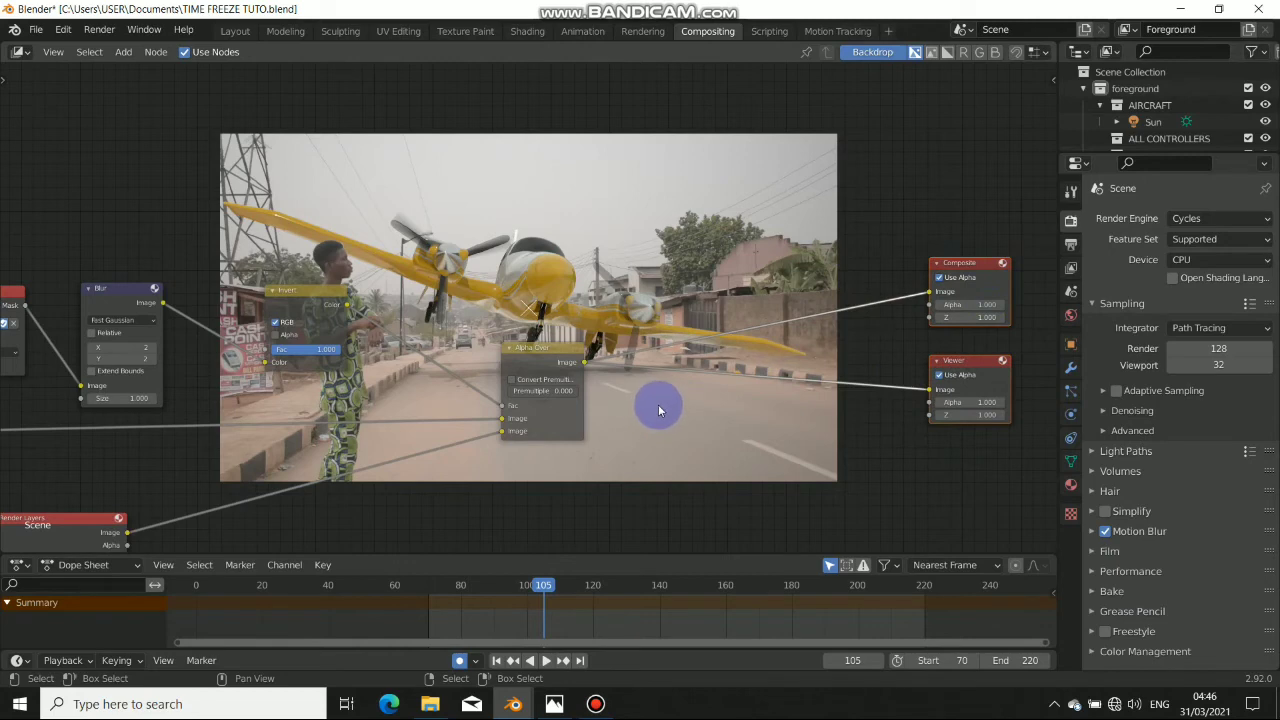
- Insert a Gamma node between Alpha Over and the Composite and Viewer outputs, and set its gamma to 1.200
{"action": "key", "text": "shift+a"}
{"action": "mouse_move", "coordinate": [660, 371]}
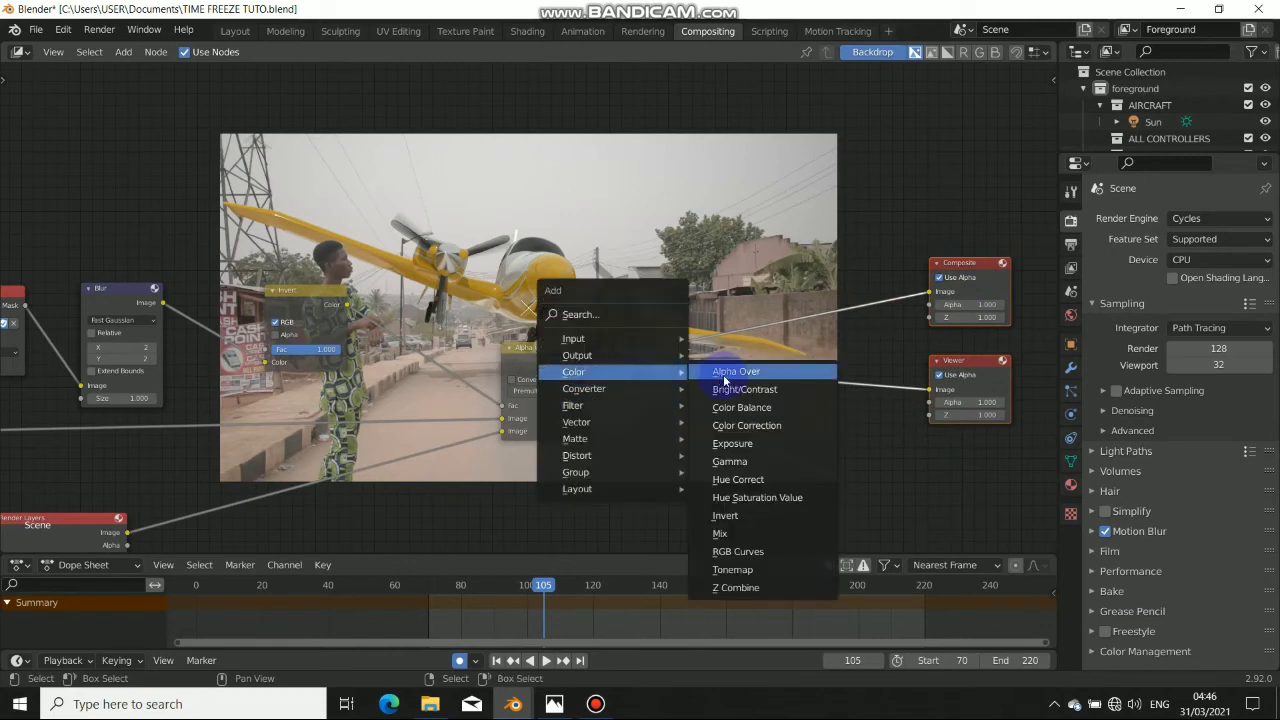
{"action": "left_click", "coordinate": [745, 467]}
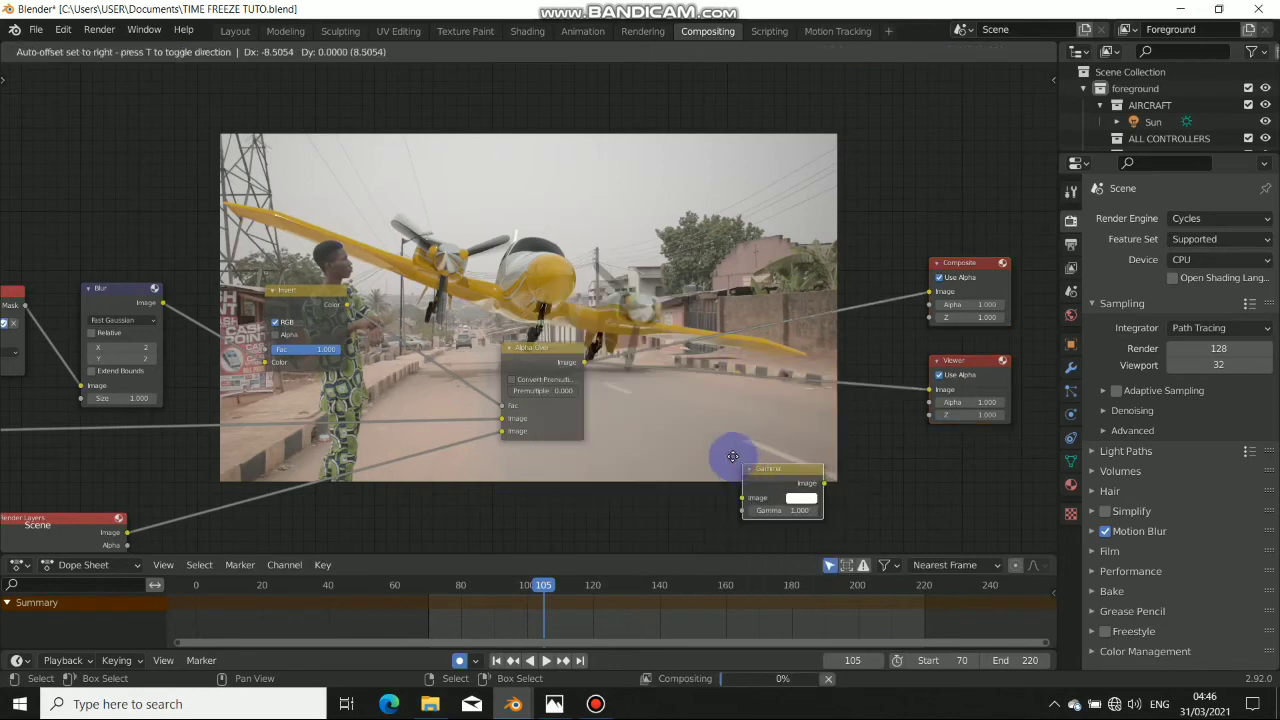
{"action": "left_click", "coordinate": [661, 342]}
{"action": "left_click", "coordinate": [661, 342], "text": "ctrl+shift"}
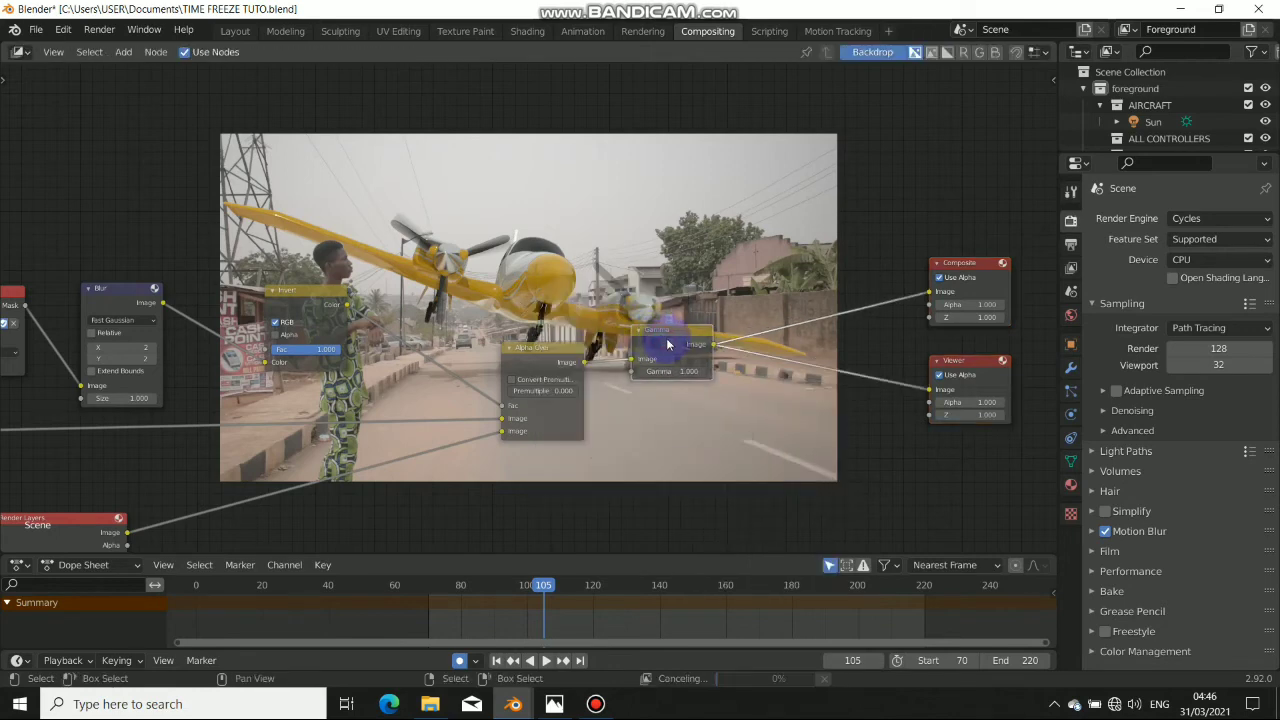
{"action": "left_click_drag", "start_coordinate": [668, 342], "coordinate": [660, 352]}
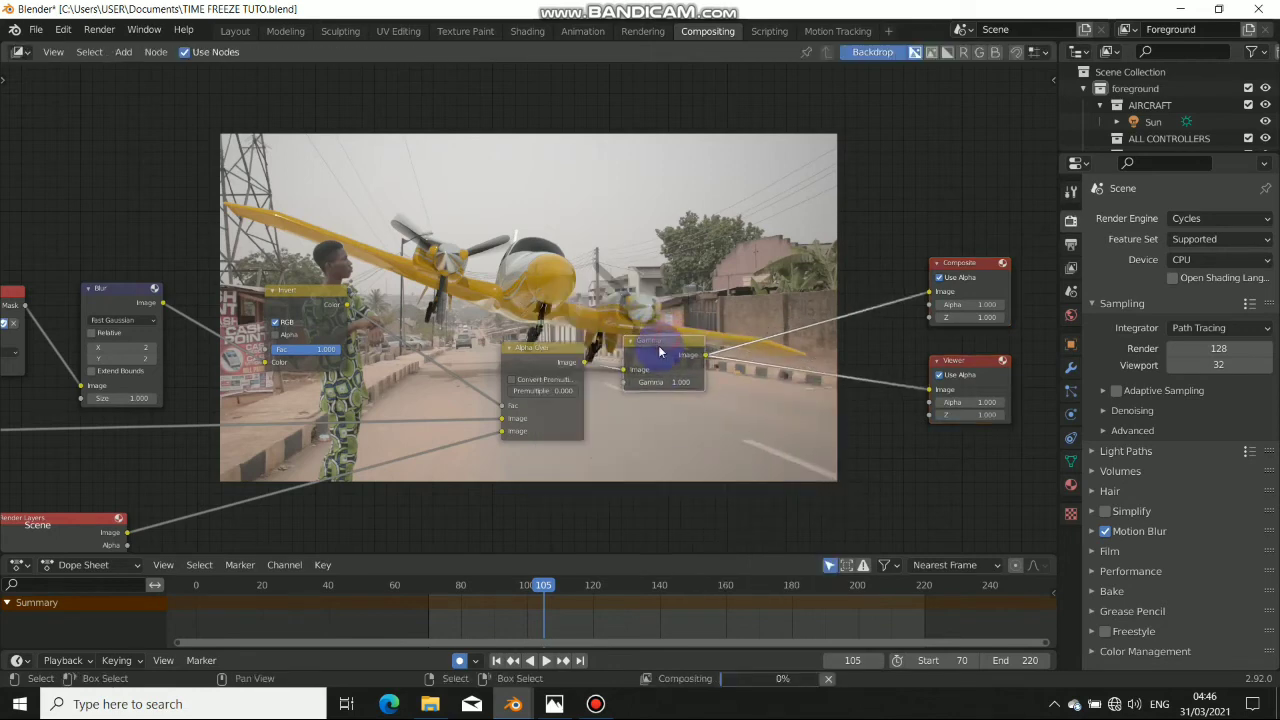
{"action": "left_click", "coordinate": [696, 383]}
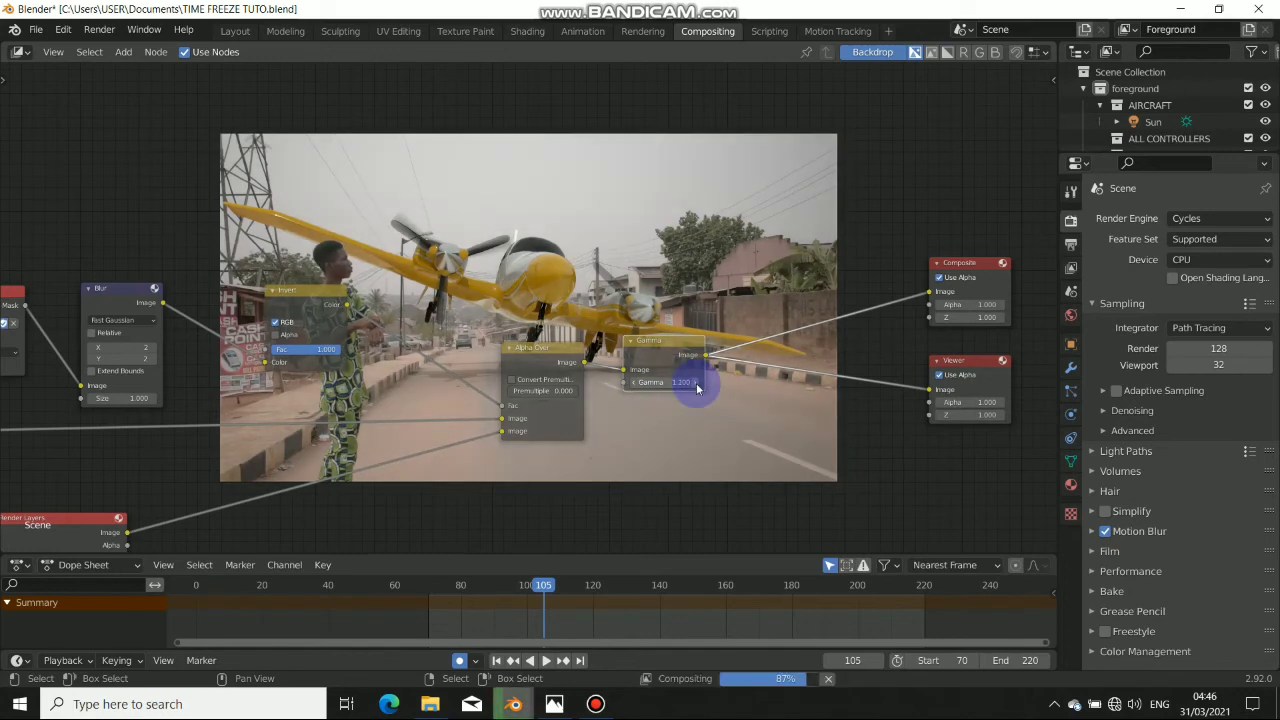
- Insert a Bright/Contrast node between Gamma and the Composite and Viewer outputs, and set its contrast to 0.400
{"action": "left_click_drag", "start_coordinate": [670, 348], "coordinate": [659, 349]}
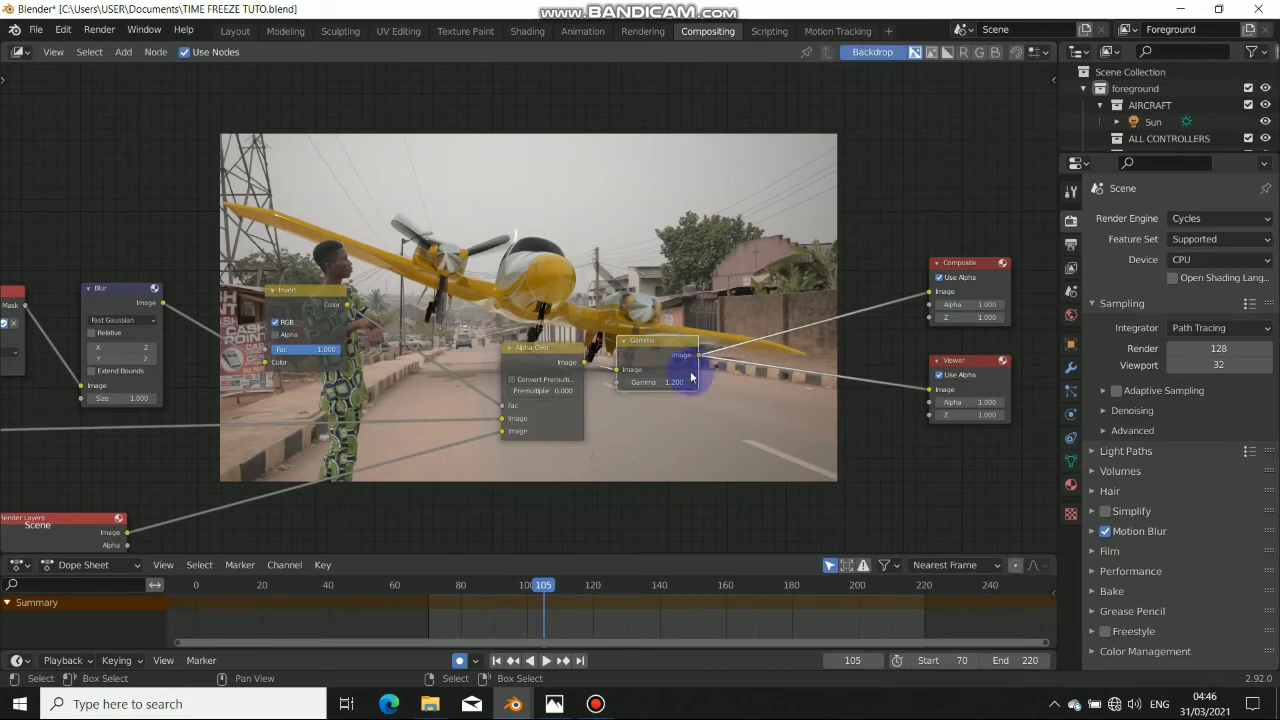
{"action": "key", "text": "shift+a"}
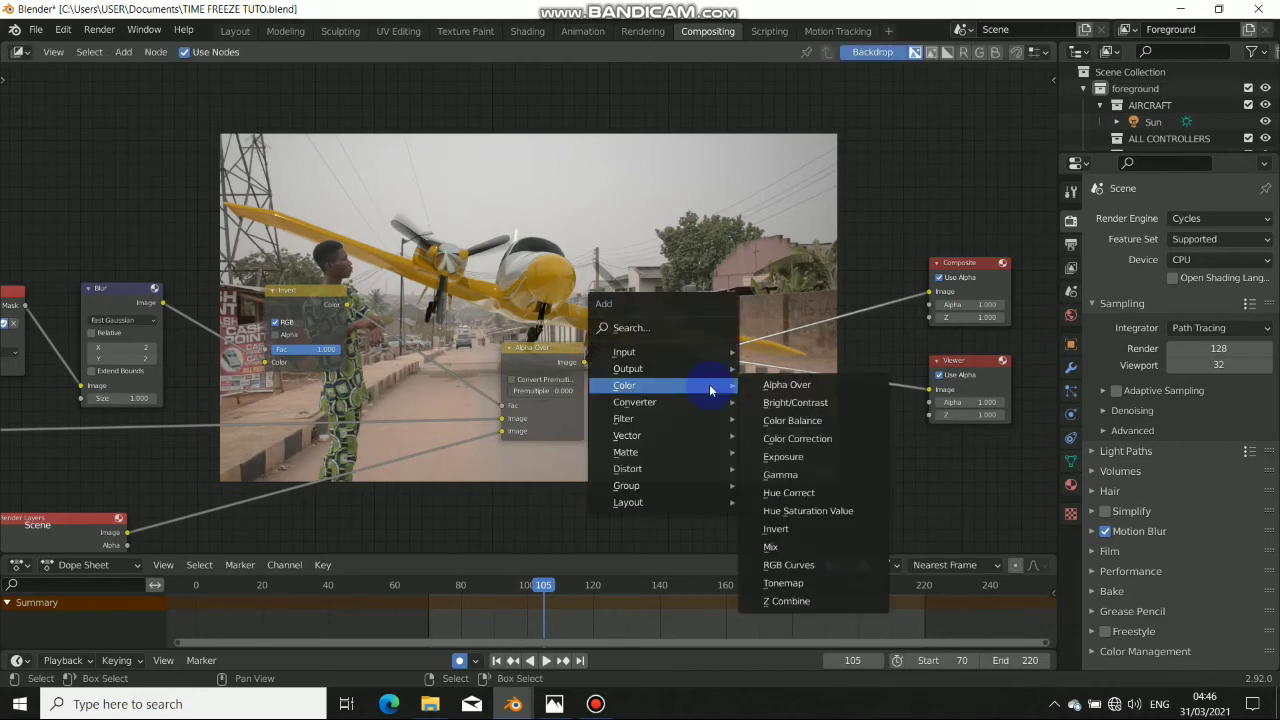
{"action": "left_click", "coordinate": [796, 402]}
{"action": "left_click", "coordinate": [772, 355]}
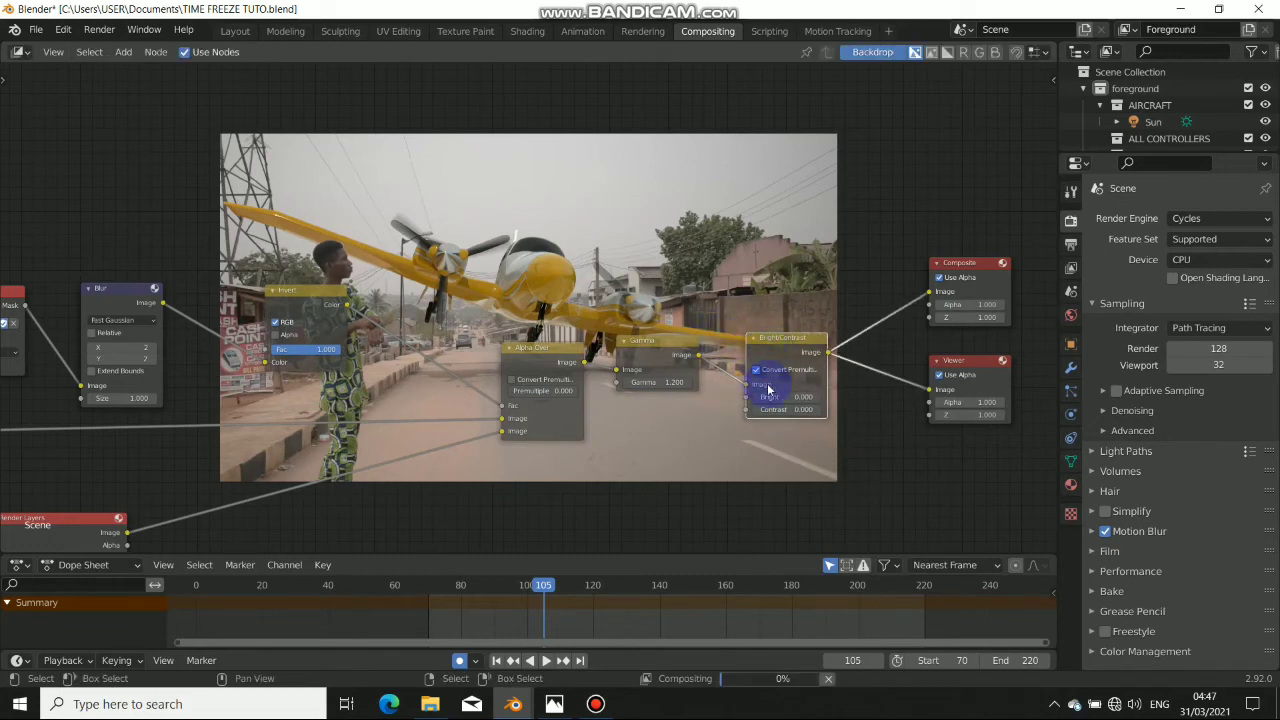
{"action": "left_click", "coordinate": [816, 410]}
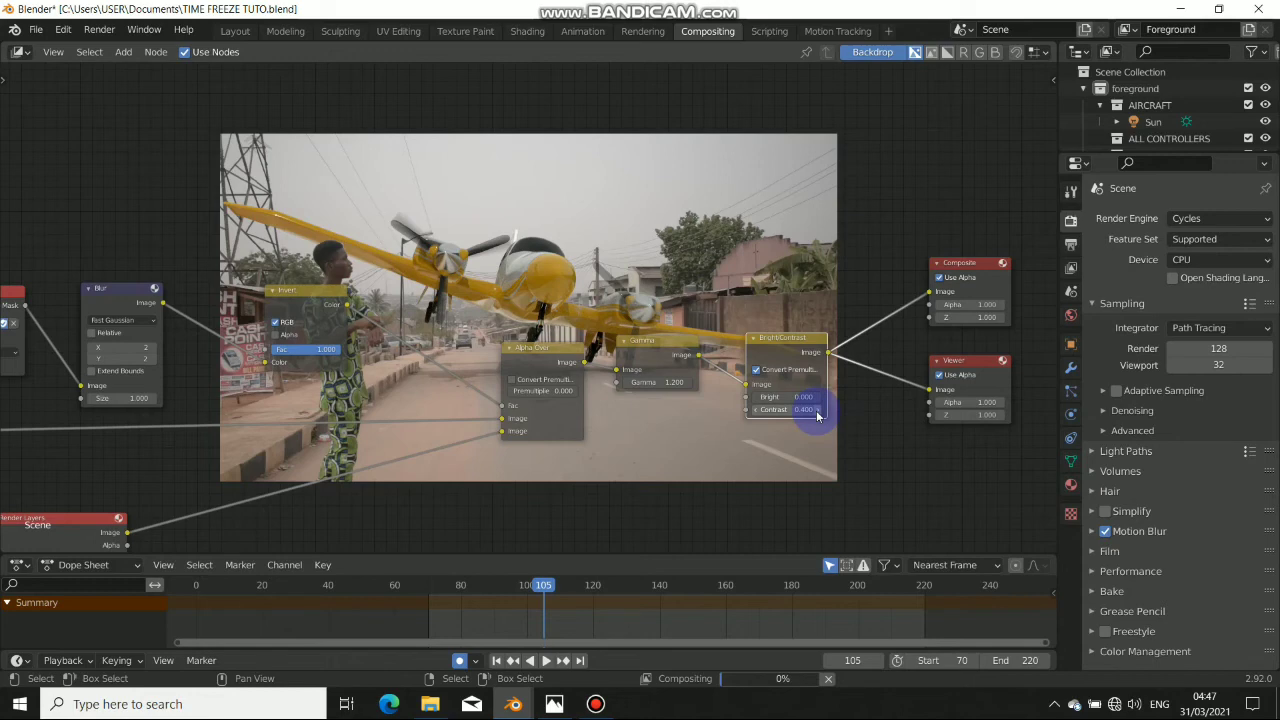
- Insert a Color Balance node between Bright/Contrast and the Composite and Viewer outputs
{"action": "middle_click_drag", "start_coordinate": [554, 417], "coordinate": [405, 372]}
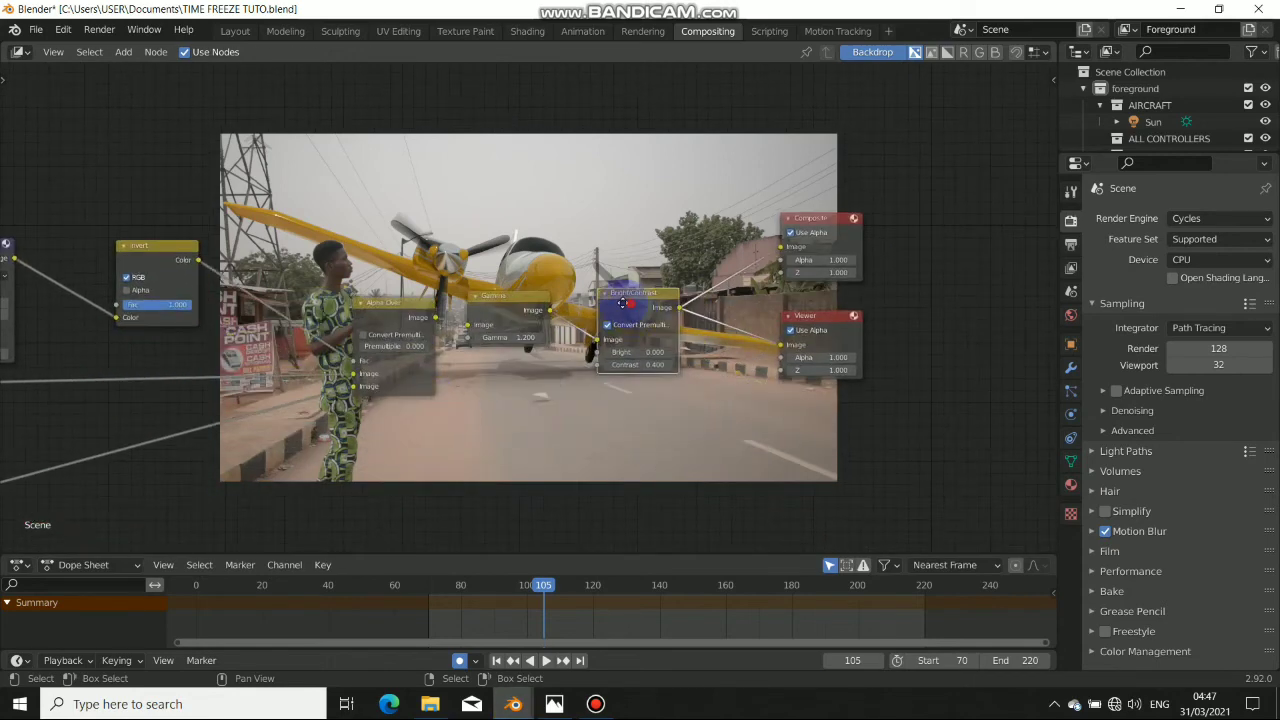
{"action": "left_click_drag", "start_coordinate": [623, 297], "coordinate": [595, 291]}
{"action": "key", "text": "shift+a"}
{"action": "mouse_move", "coordinate": [677, 313]}
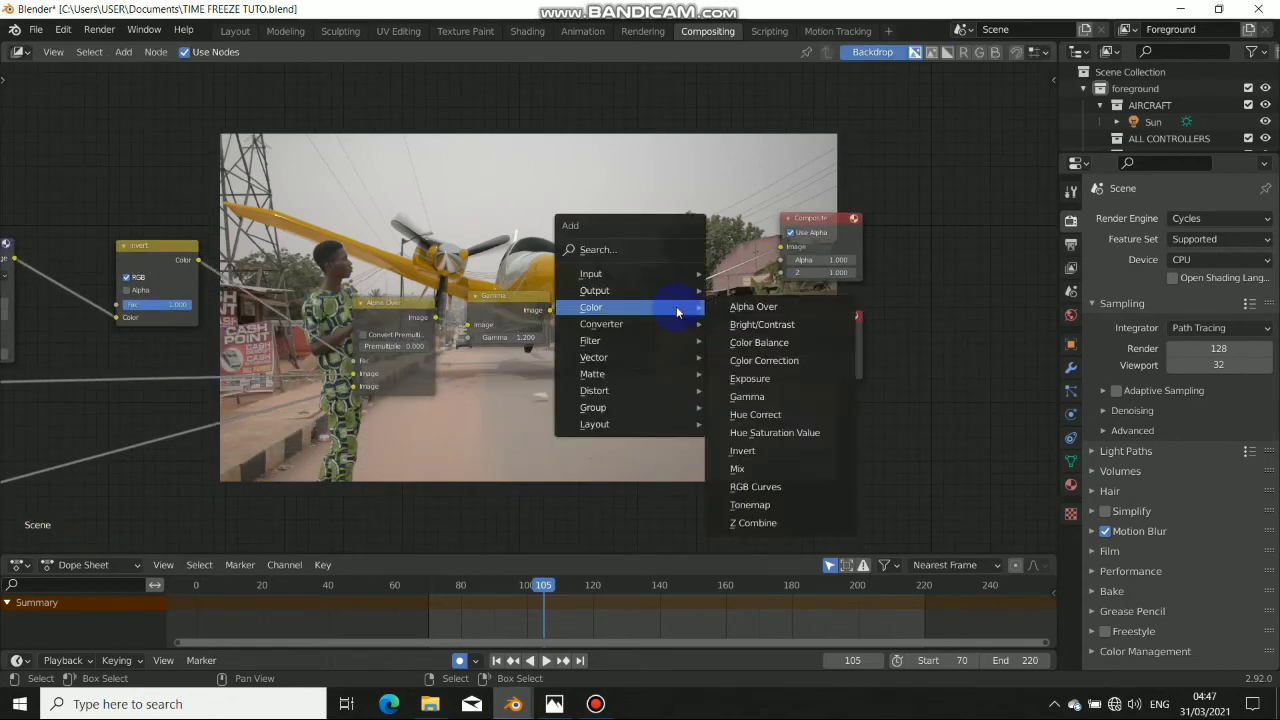
{"action": "left_click", "coordinate": [755, 342]}
{"action": "left_click", "coordinate": [730, 282]}
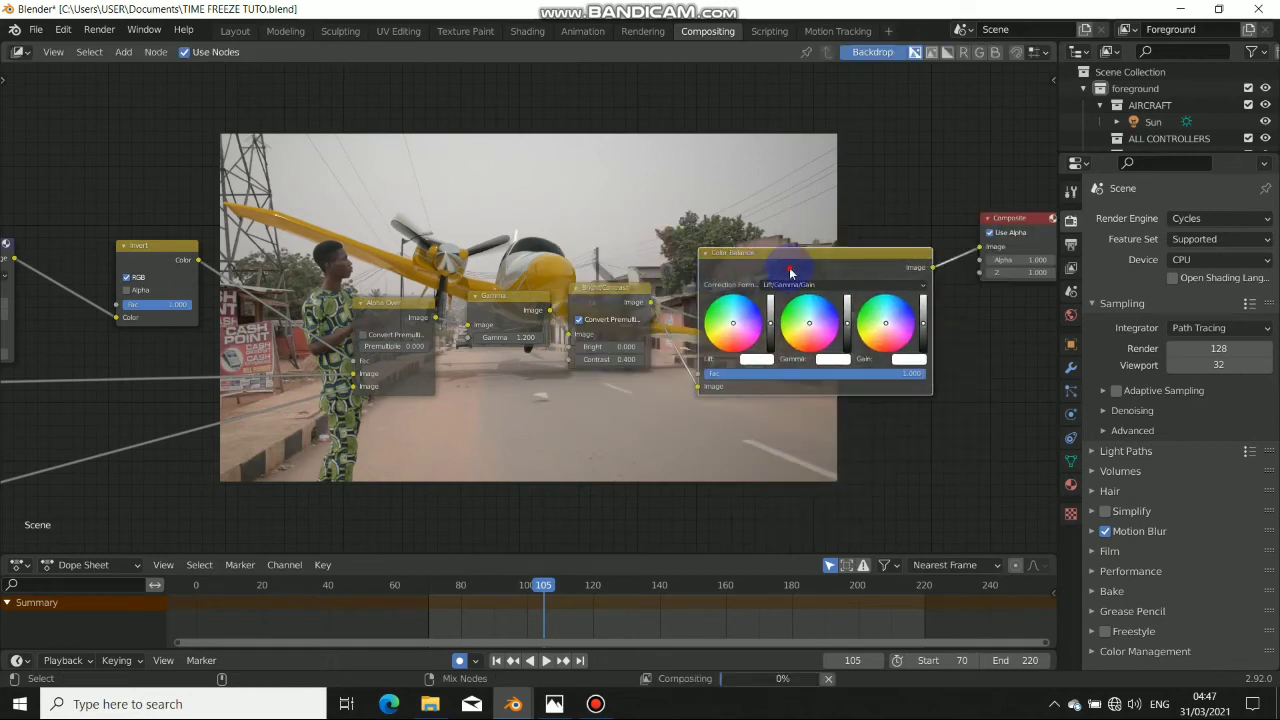
- Rearrange the Color Balance and Viewer nodes so the Viewer sits under Composite and all links are clear
{"action": "left_click_drag", "start_coordinate": [820, 260], "coordinate": [723, 69]}
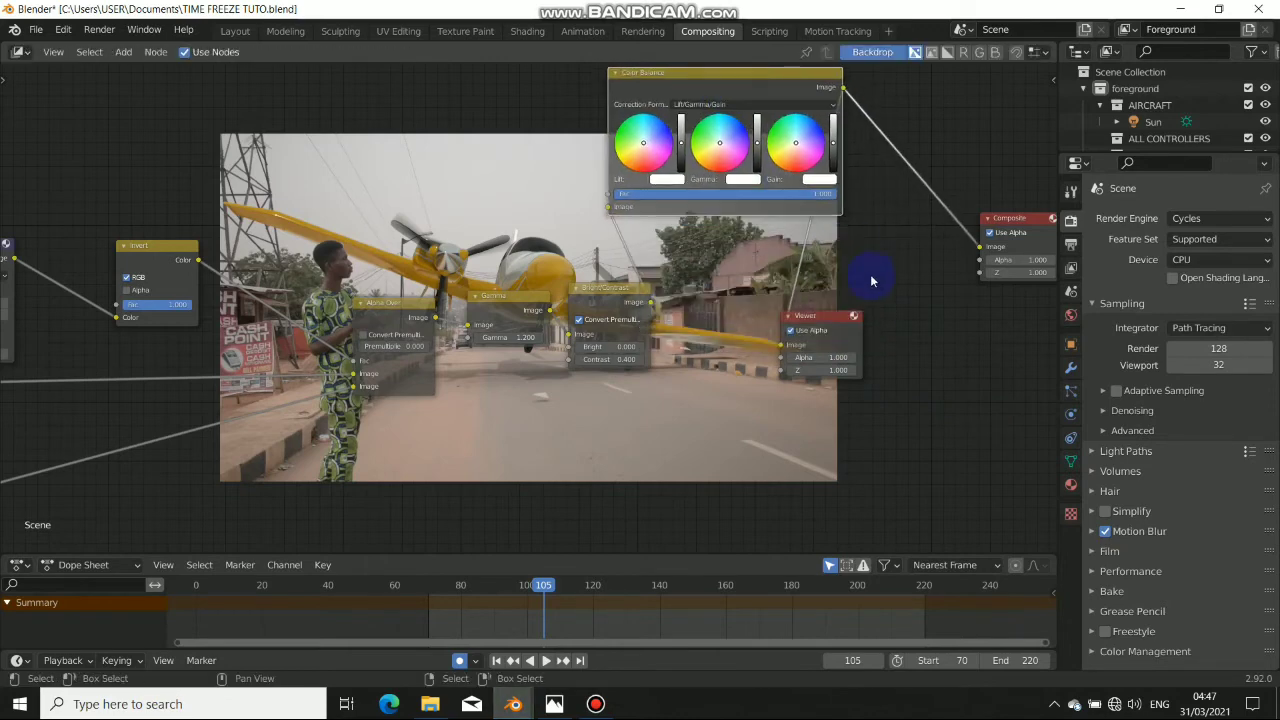
{"action": "left_click_drag", "start_coordinate": [851, 318], "coordinate": [1060, 334]}
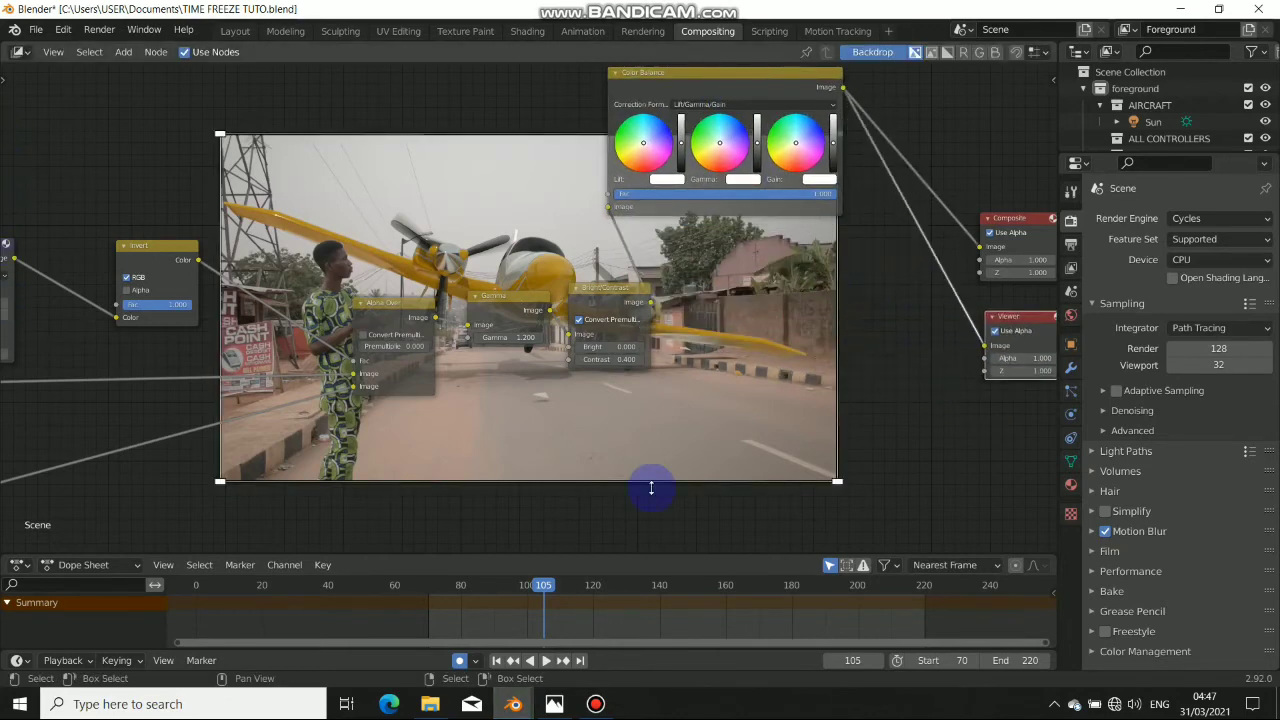
{"action": "left_click_drag", "start_coordinate": [696, 78], "coordinate": [770, 272]}
{"action": "middle_click_drag", "start_coordinate": [605, 225], "coordinate": [435, 257]}
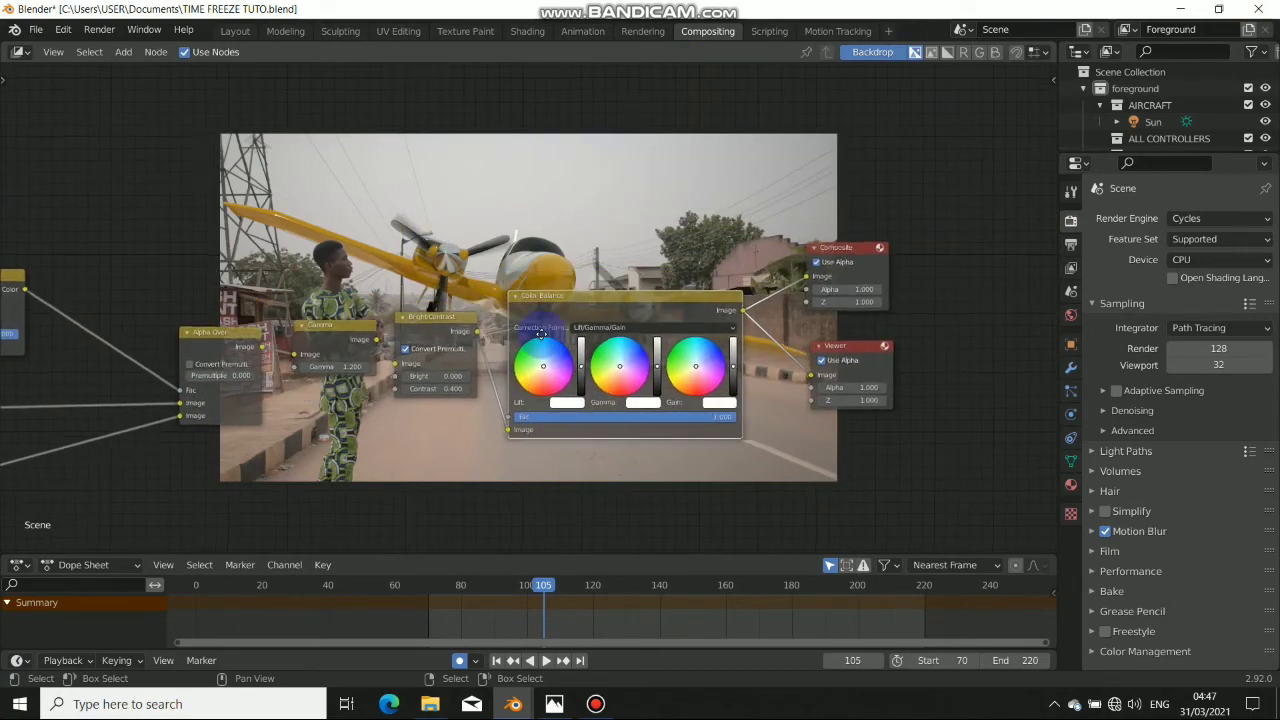
- Tint the Color Balance node's lift light cyan and its gamma pale yellow
{"action": "mouse_move", "coordinate": [525, 268]}
{"action": "middle_mouse_down"}
{"action": "mouse_move", "coordinate": [555, 419]}
{"action": "mouse_move", "coordinate": [541, 278]}
{"action": "middle_mouse_up"}
{"action": "scroll", "coordinate": [546, 393], "scroll_direction": "up", "scroll_amount": 7}
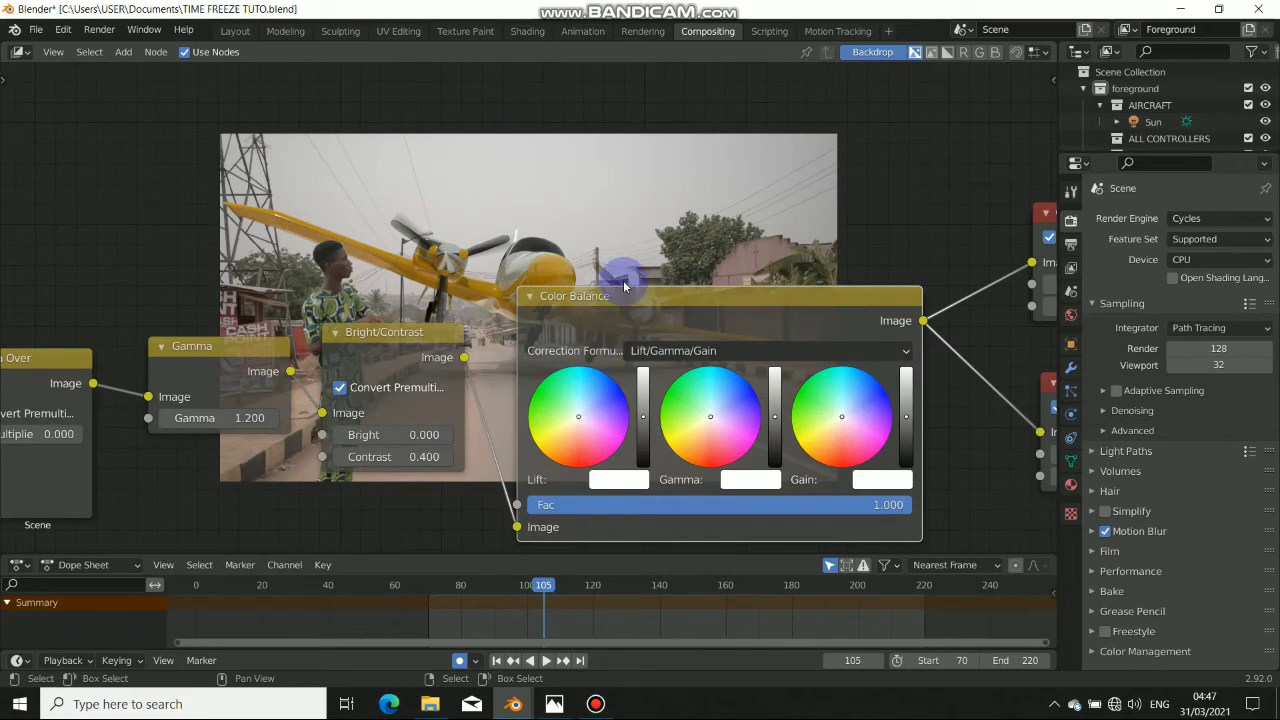
{"action": "left_click_drag", "start_coordinate": [631, 285], "coordinate": [627, 254]}
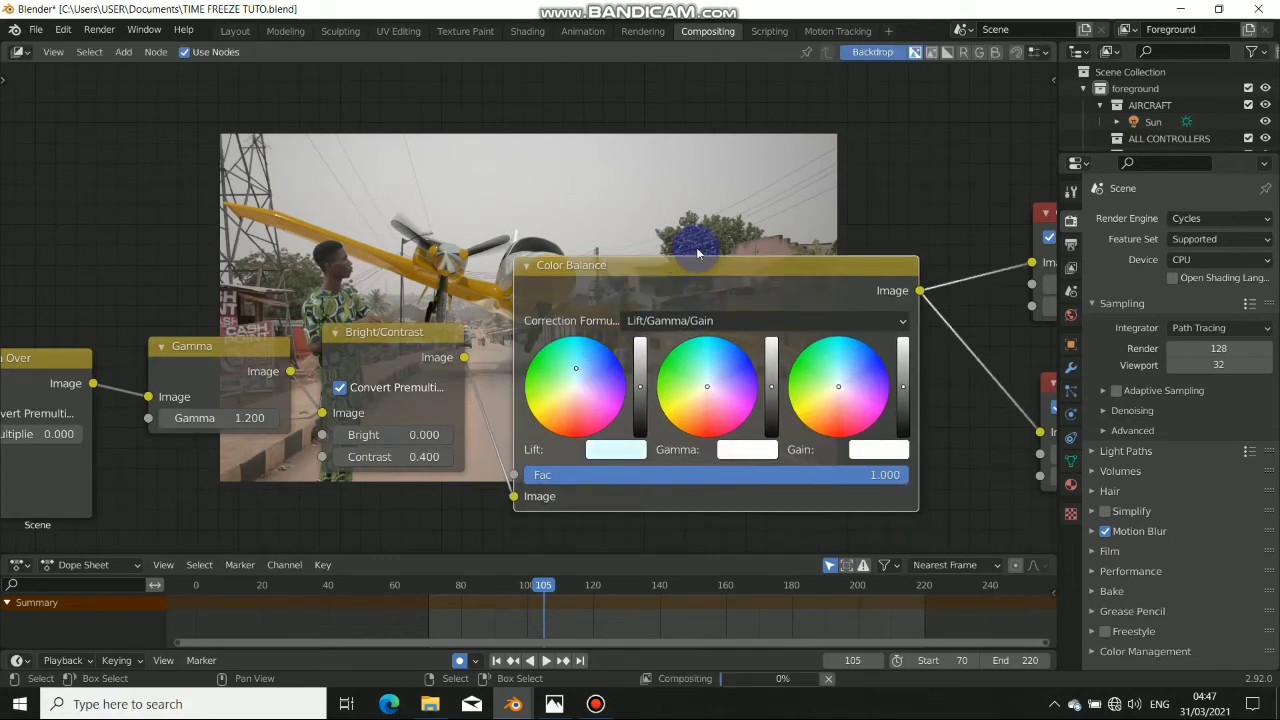
{"action": "middle_click_drag", "start_coordinate": [734, 223], "coordinate": [669, 374]}
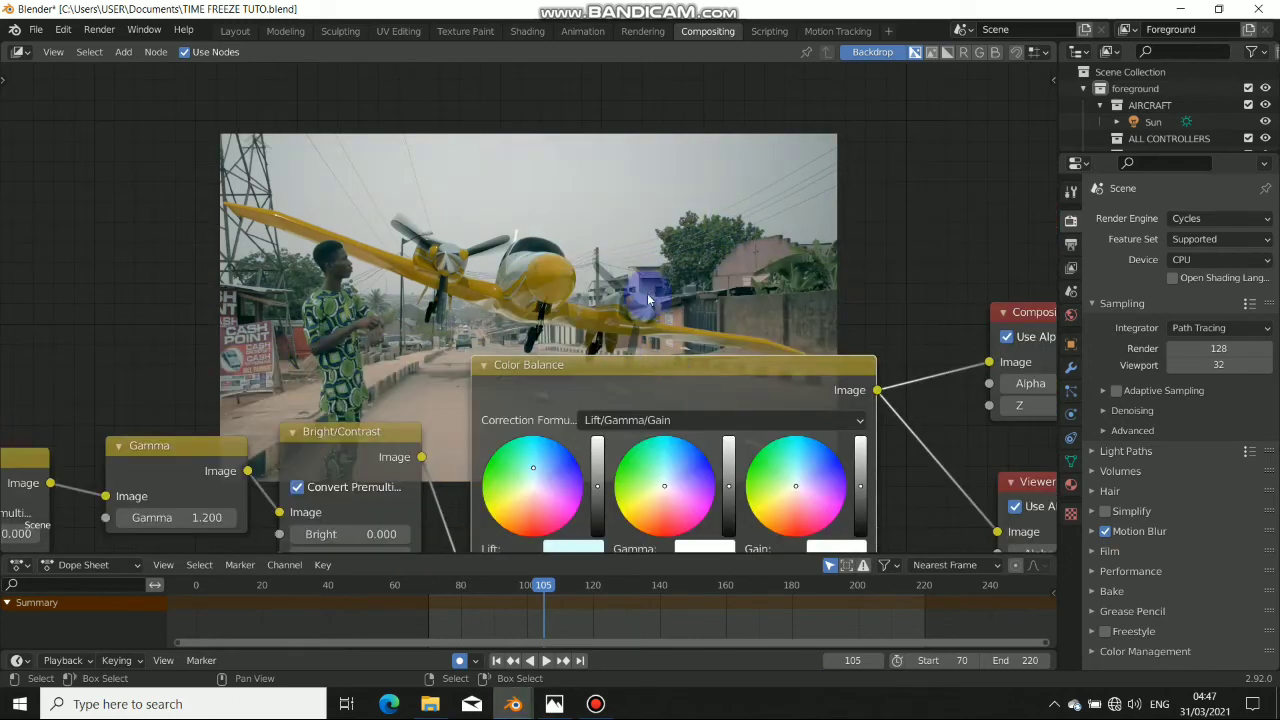
{"action": "middle_click_drag", "start_coordinate": [648, 300], "coordinate": [708, 178]}
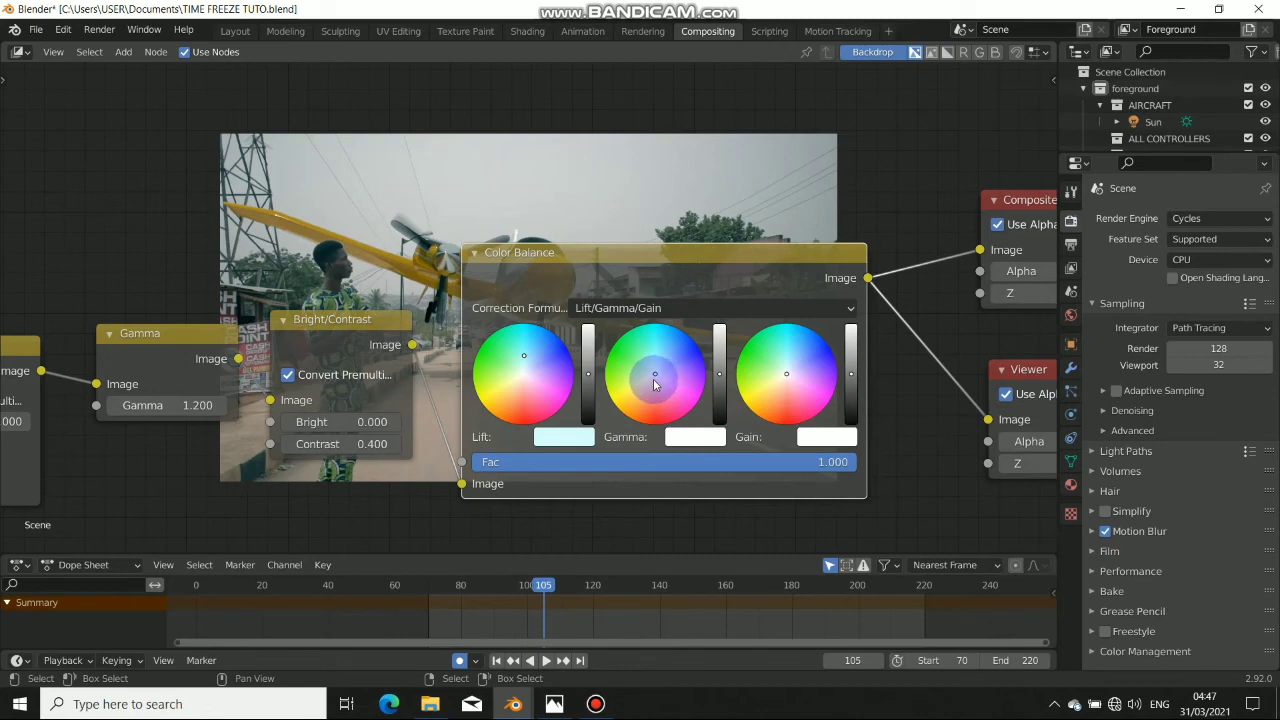
{"action": "left_click_drag", "start_coordinate": [655, 385], "coordinate": [644, 390]}
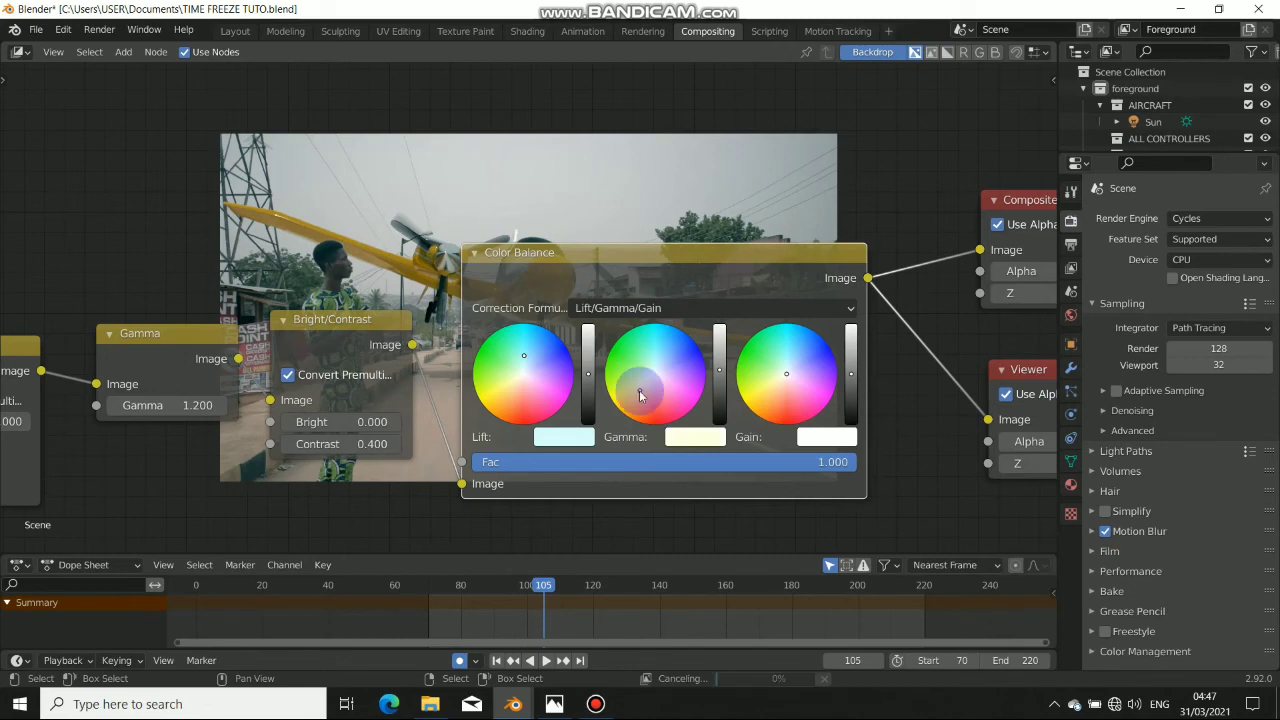
{"action": "mouse_move", "coordinate": [674, 214]}
{"action": "middle_mouse_down"}
{"action": "mouse_move", "coordinate": [640, 350]}
{"action": "mouse_move", "coordinate": [681, 229]}
{"action": "middle_mouse_up"}
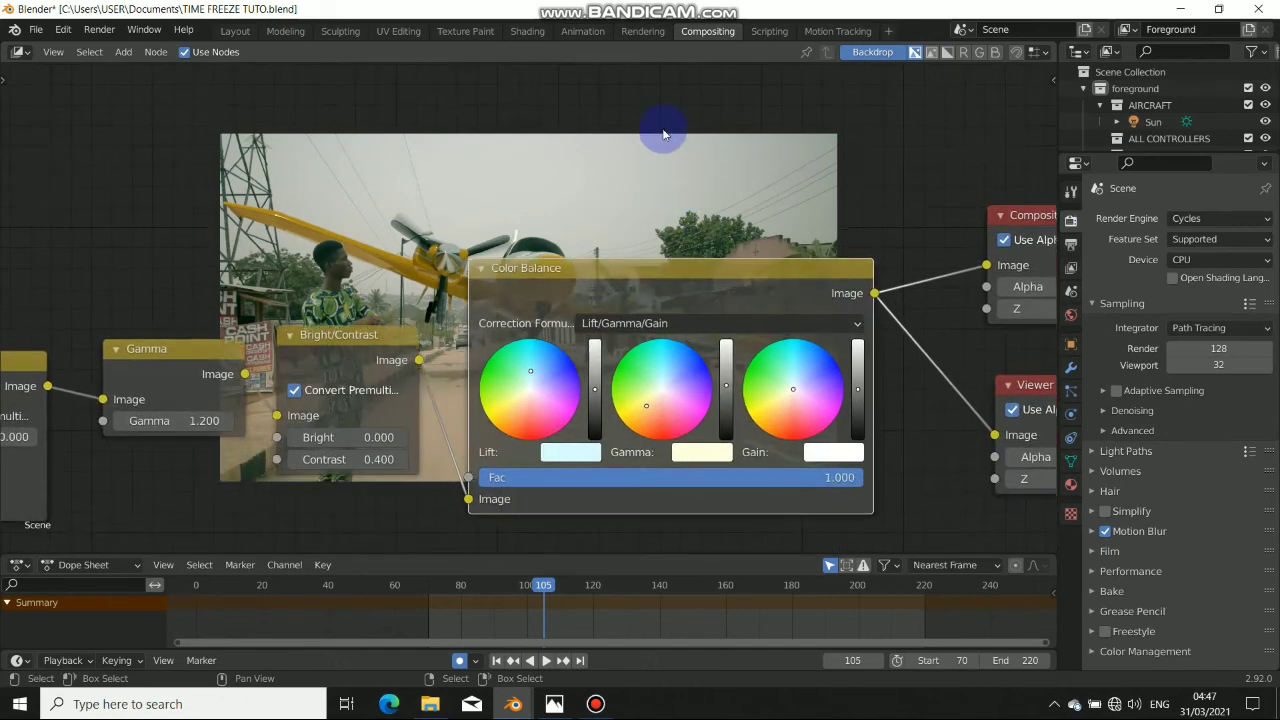
- Tint the Color Balance node's gain pale pink to warm the highlights
{"action": "left_click", "coordinate": [794, 398]}
{"action": "left_click", "coordinate": [800, 406]}
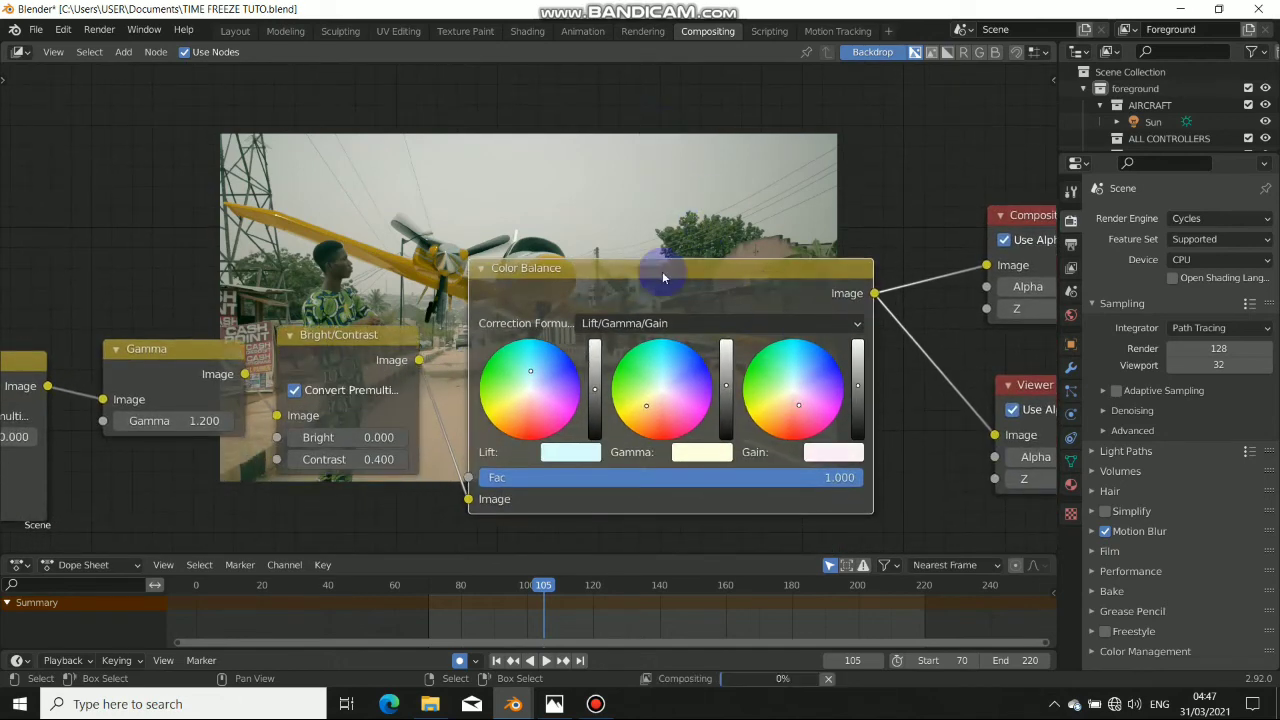
{"action": "middle_click_drag", "start_coordinate": [662, 271], "coordinate": [648, 205]}
{"action": "left_click_drag", "start_coordinate": [641, 221], "coordinate": [637, 216]}
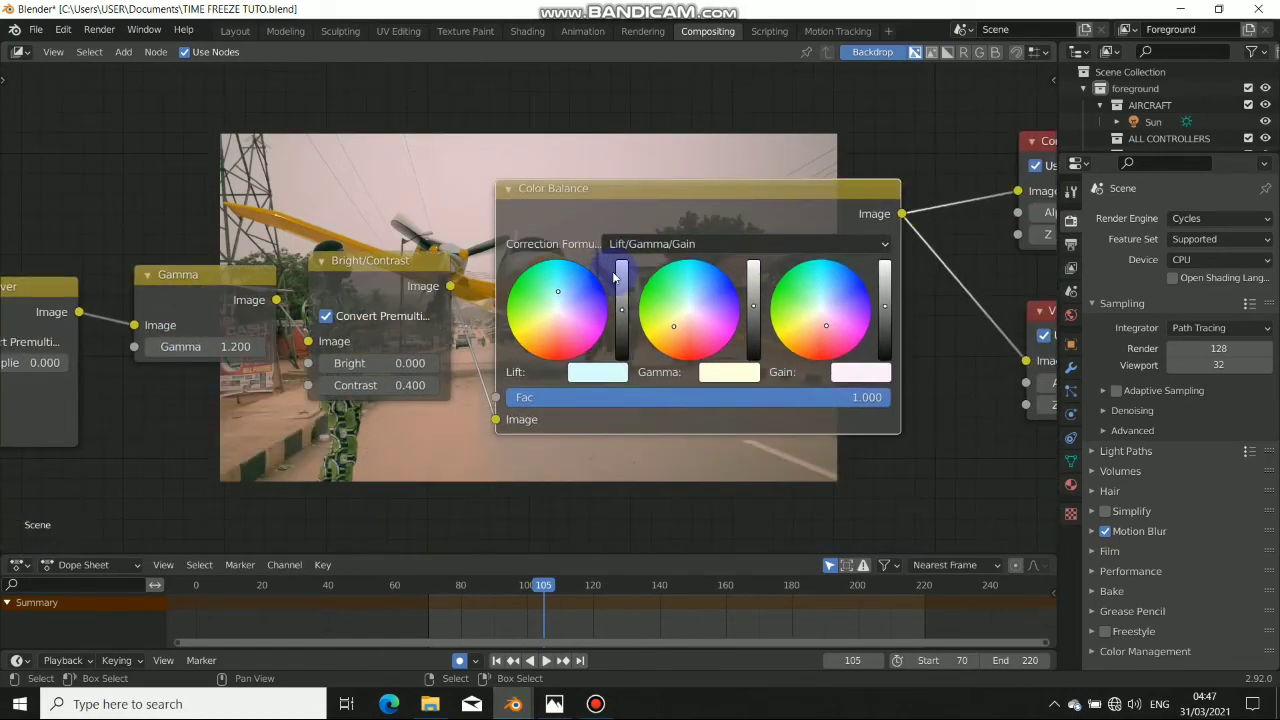
- Examine the color-graded aircraft image and the complete compositing node tree
{"action": "scroll", "coordinate": [600, 268], "scroll_direction": "down", "scroll_amount": 5}
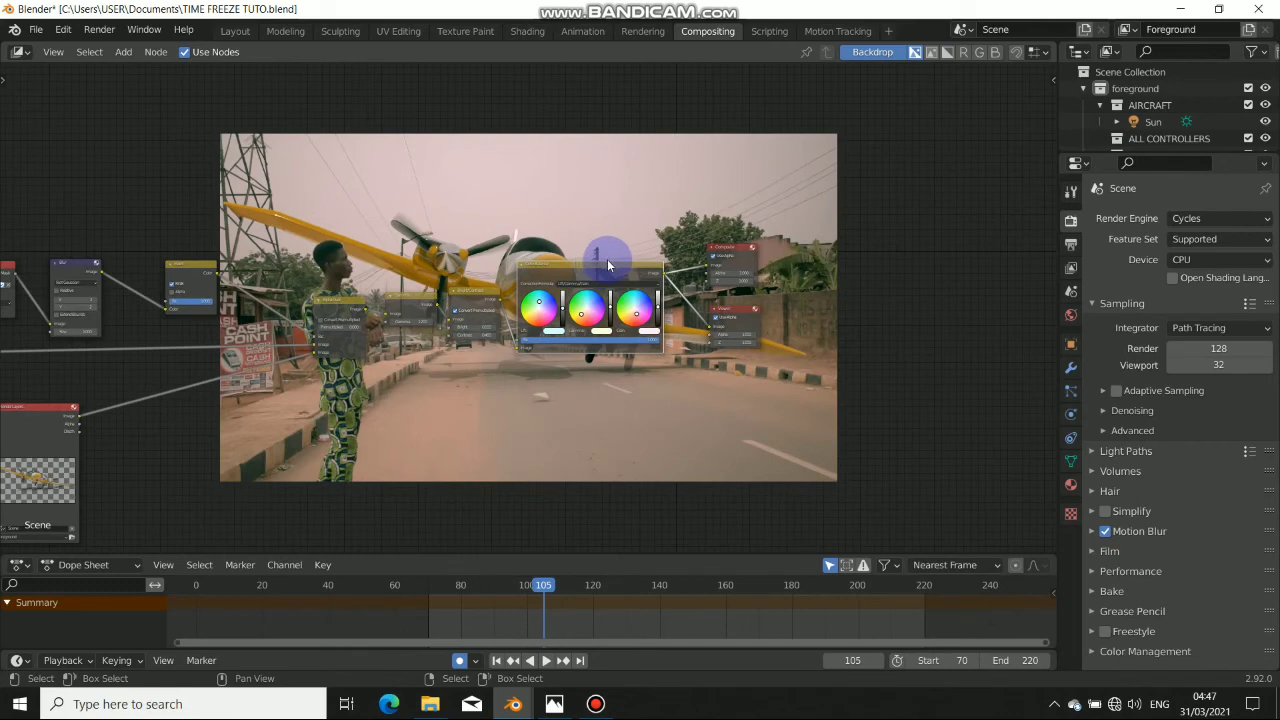
{"action": "left_click", "coordinate": [607, 204]}
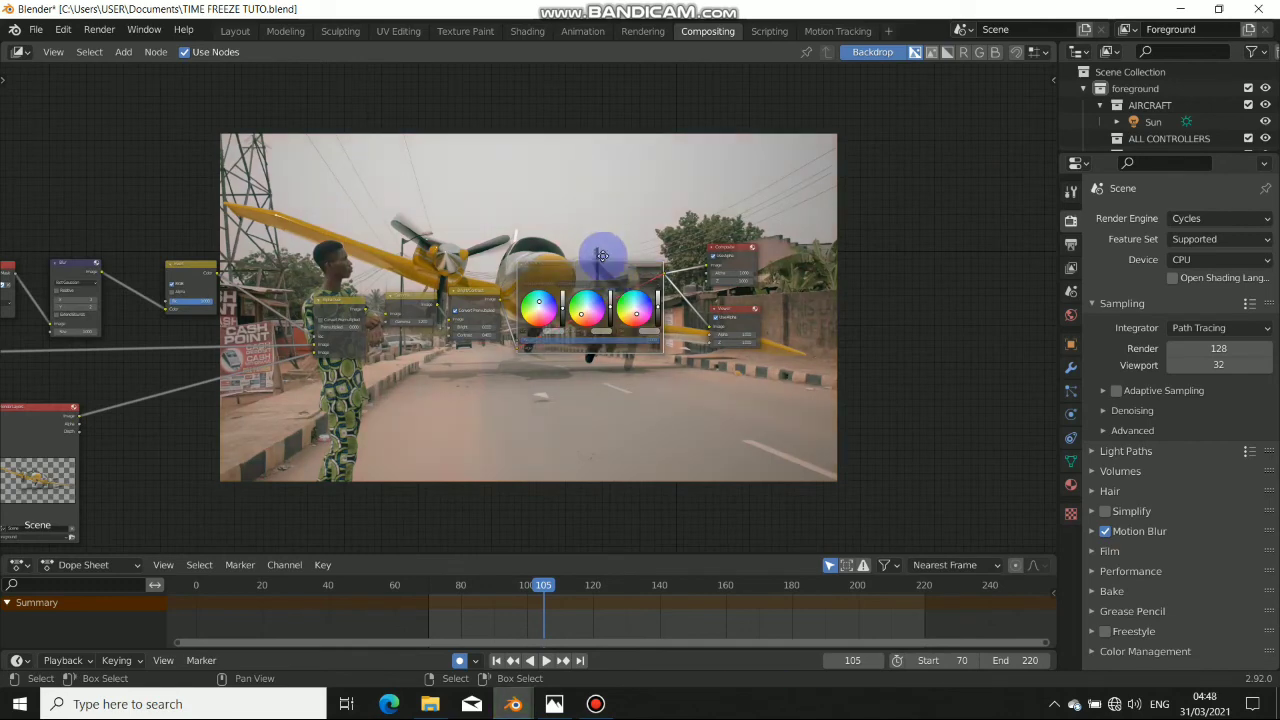
{"action": "middle_click_drag", "start_coordinate": [604, 227], "coordinate": [582, 402]}
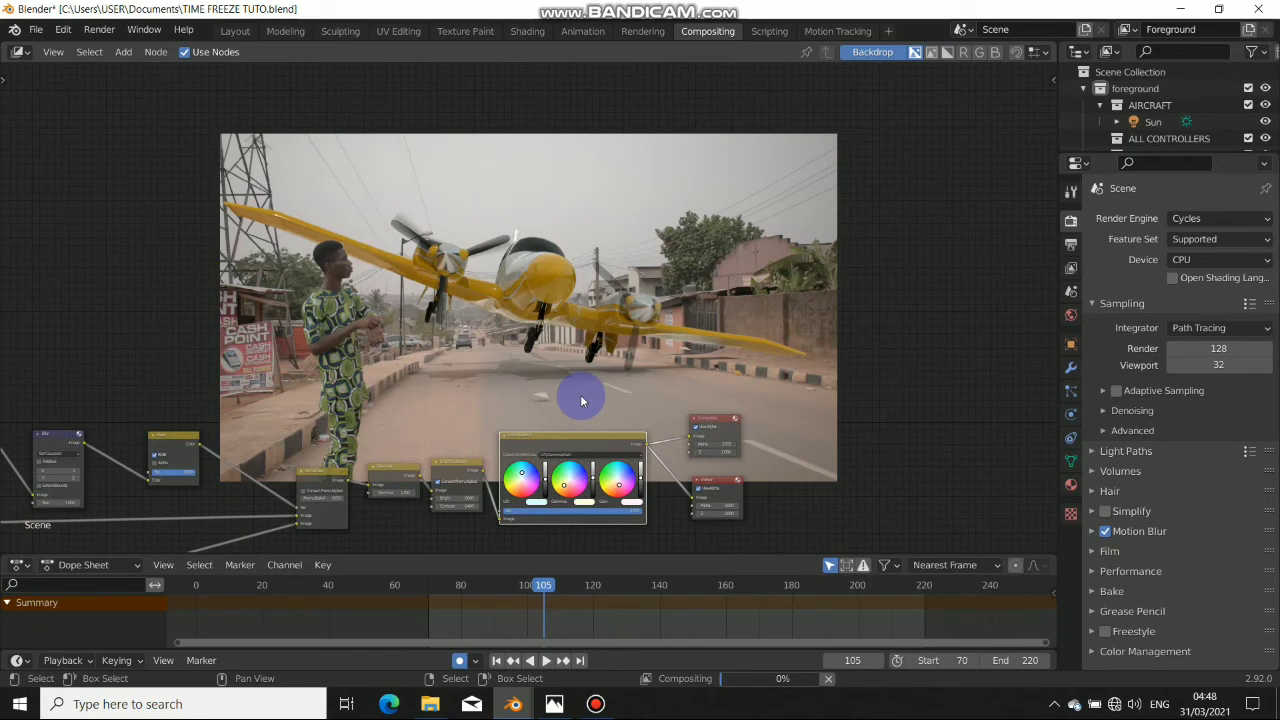
{"action": "middle_click_drag", "start_coordinate": [563, 394], "coordinate": [694, 240]}
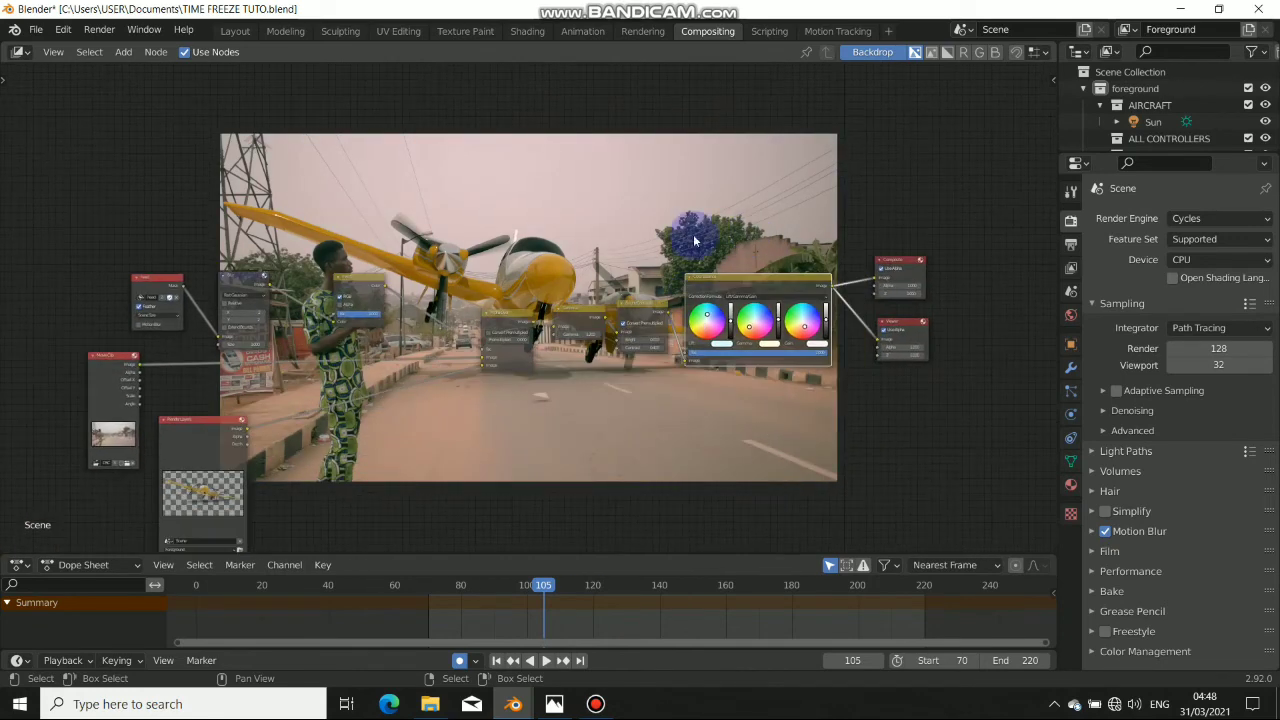
{"action": "middle_click_drag", "start_coordinate": [439, 268], "coordinate": [510, 183]}
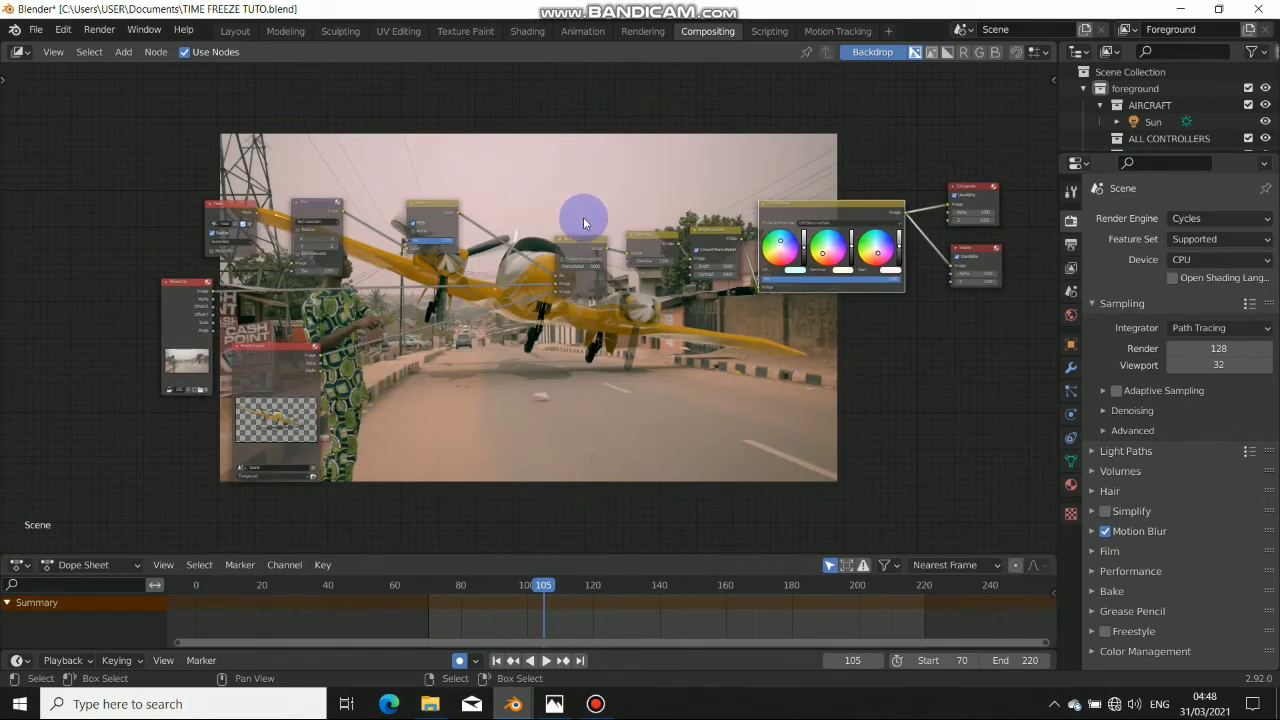
{"action": "middle_click_drag", "start_coordinate": [583, 217], "coordinate": [441, 233]}
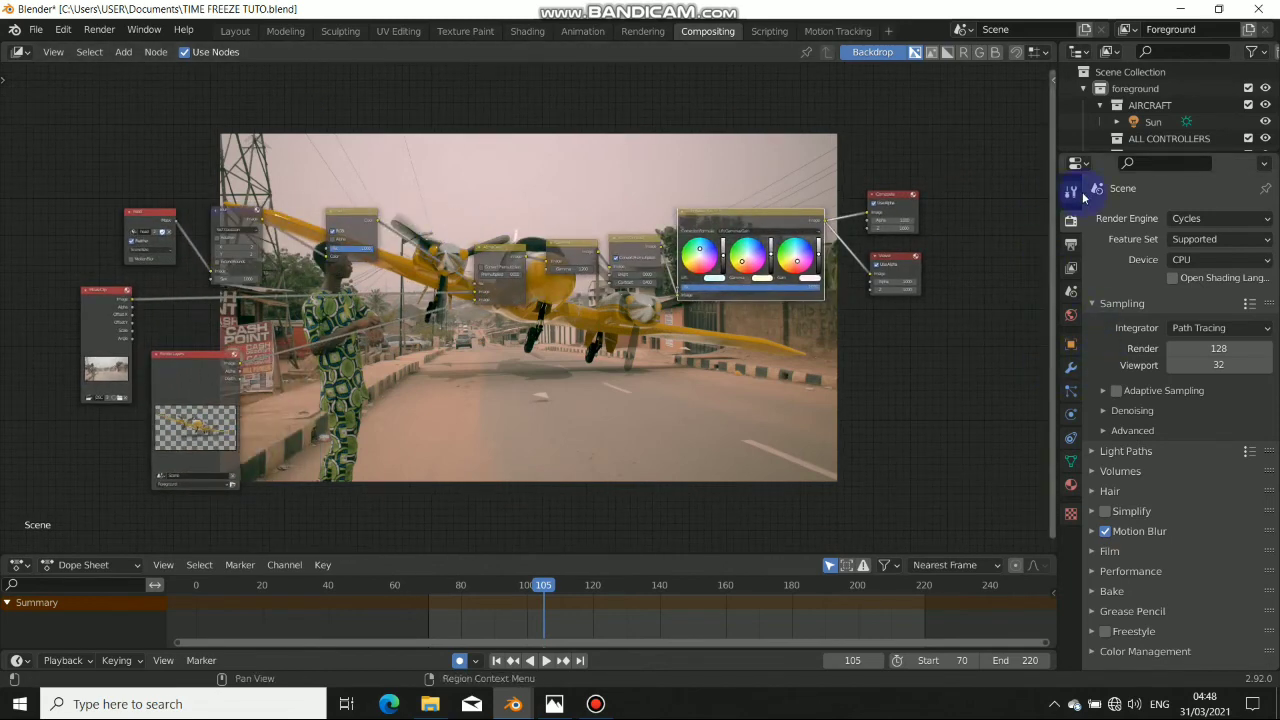
- Check the output path's folder choices without changing it, and set the render output file format to FFmpeg Video
{"action": "left_click", "coordinate": [1071, 246]}
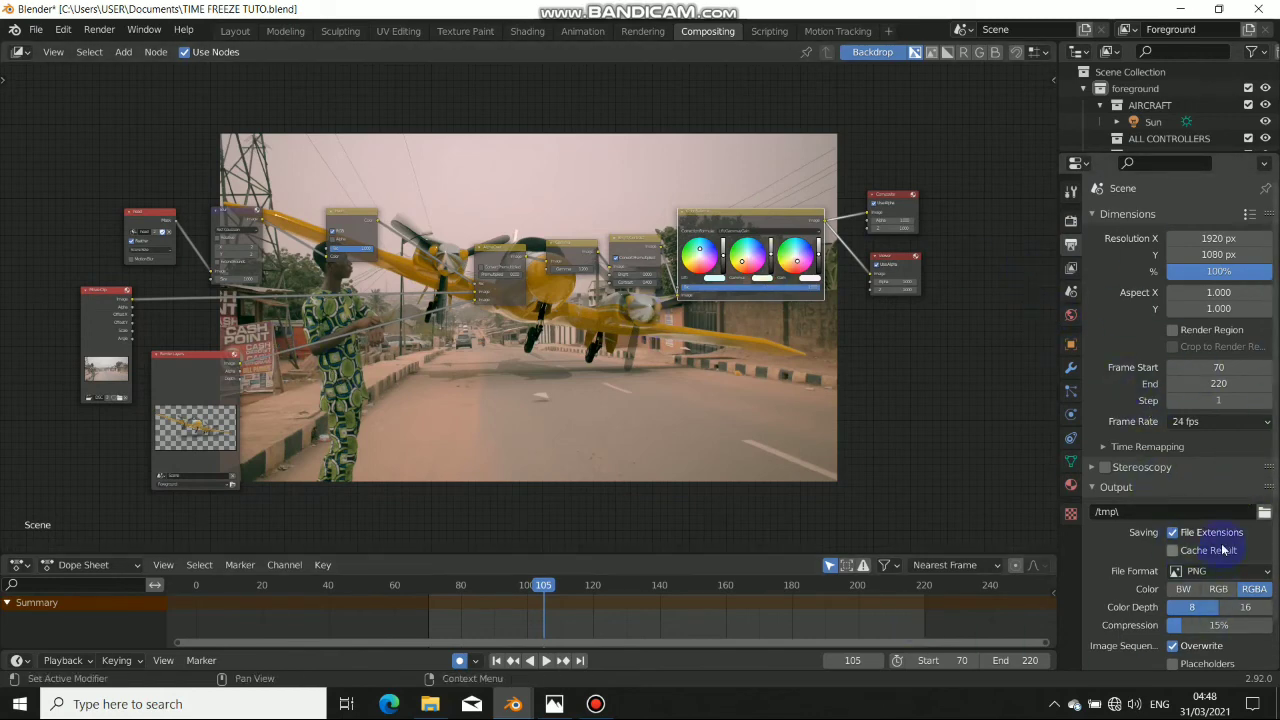
{"action": "scroll", "coordinate": [1205, 562], "scroll_direction": "down", "scroll_amount": 1}
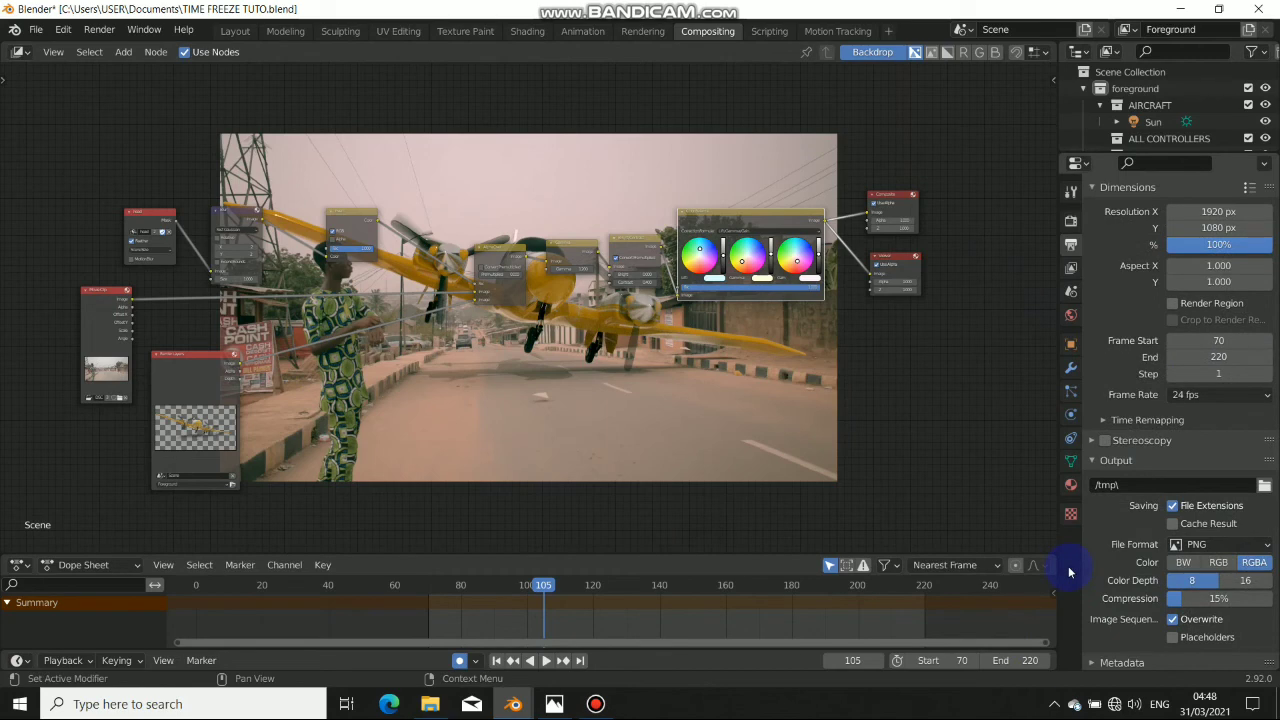
{"action": "left_click", "coordinate": [1264, 486]}
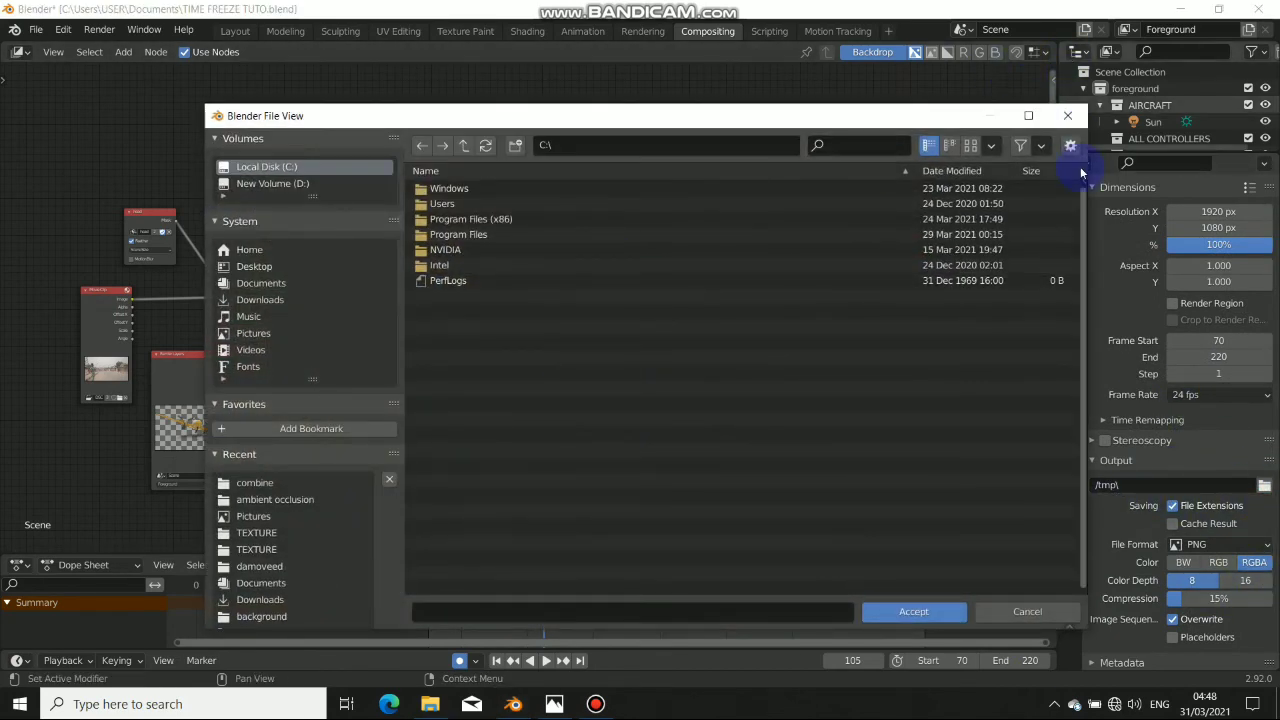
{"action": "left_click", "coordinate": [1008, 620]}
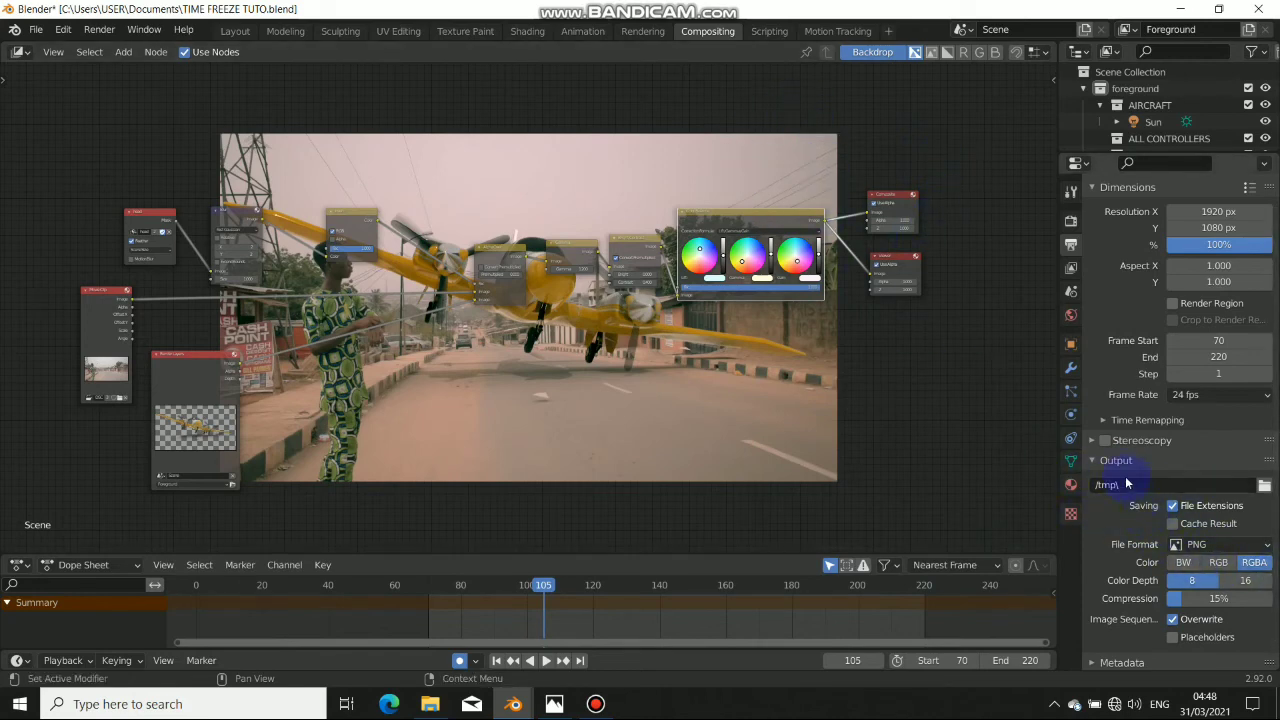
{"action": "scroll", "coordinate": [1175, 495], "scroll_direction": "down", "scroll_amount": 1}
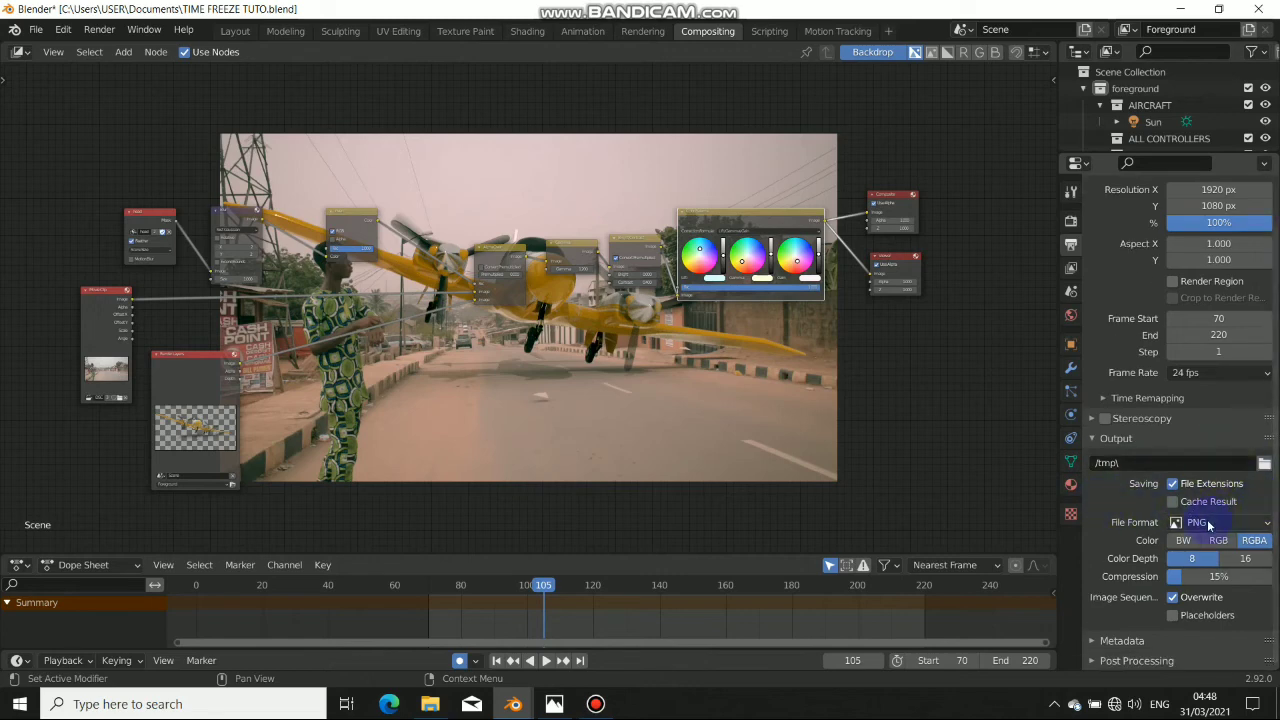
{"action": "left_click", "coordinate": [1208, 523]}
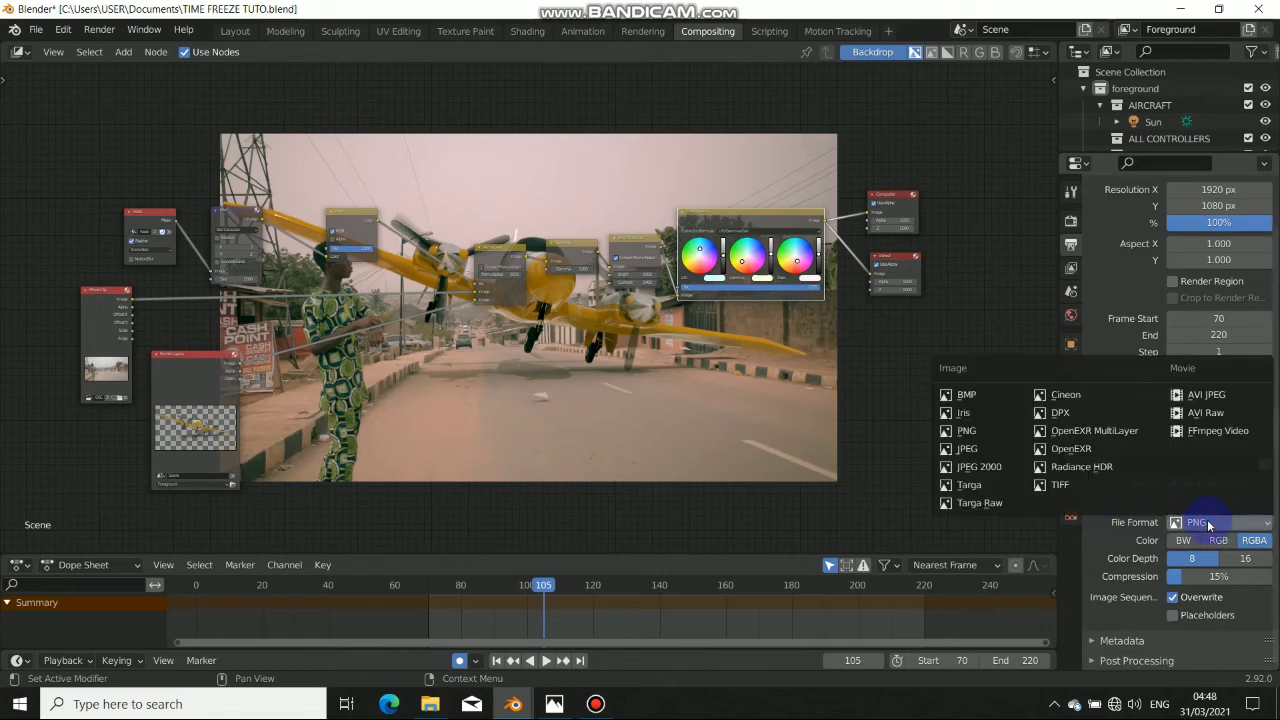
{"action": "left_click", "coordinate": [1224, 433]}
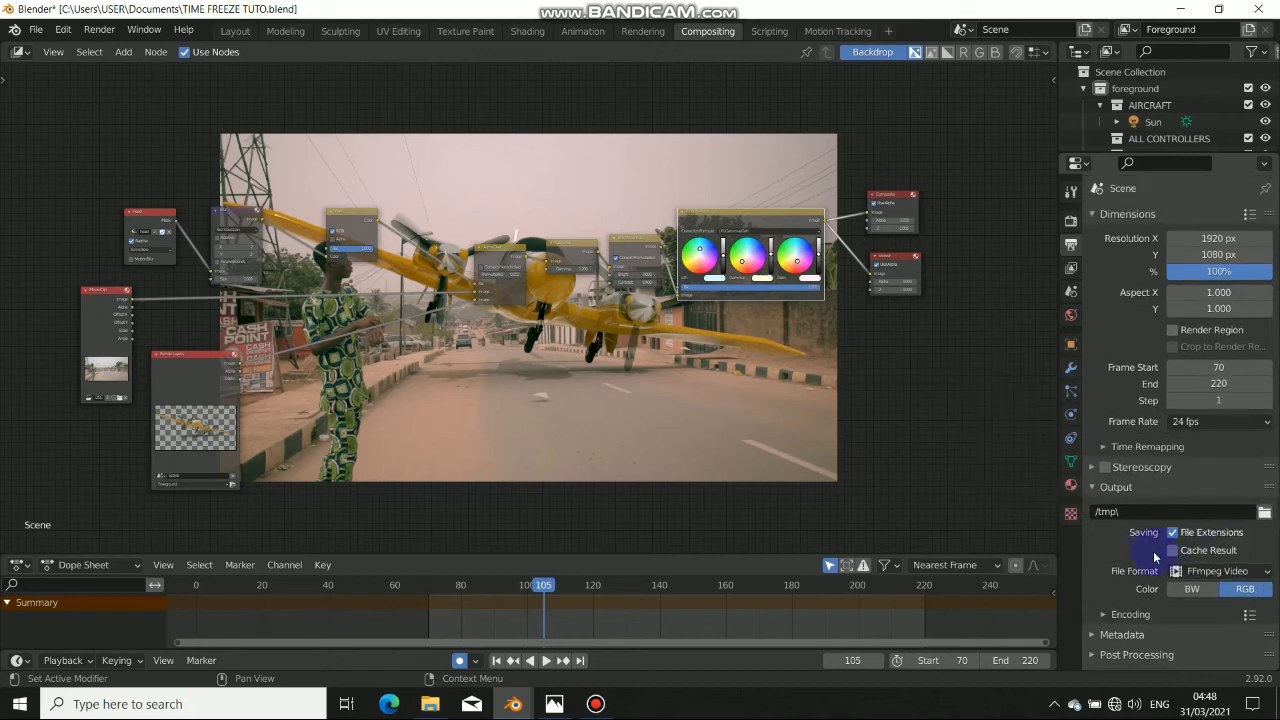
- Set the video encoding container to MPEG-4
{"action": "left_click", "coordinate": [1112, 616]}
{"action": "scroll", "coordinate": [1140, 610], "scroll_direction": "down", "scroll_amount": 3}
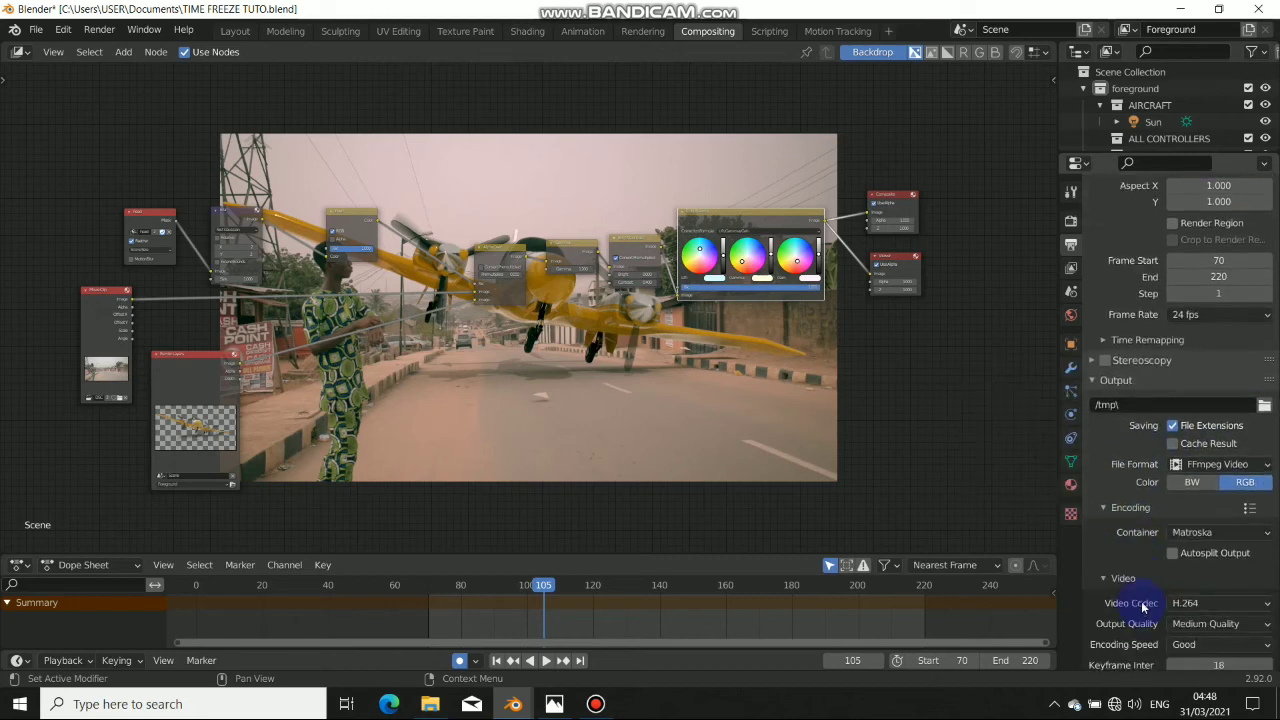
{"action": "left_click", "coordinate": [1224, 530]}
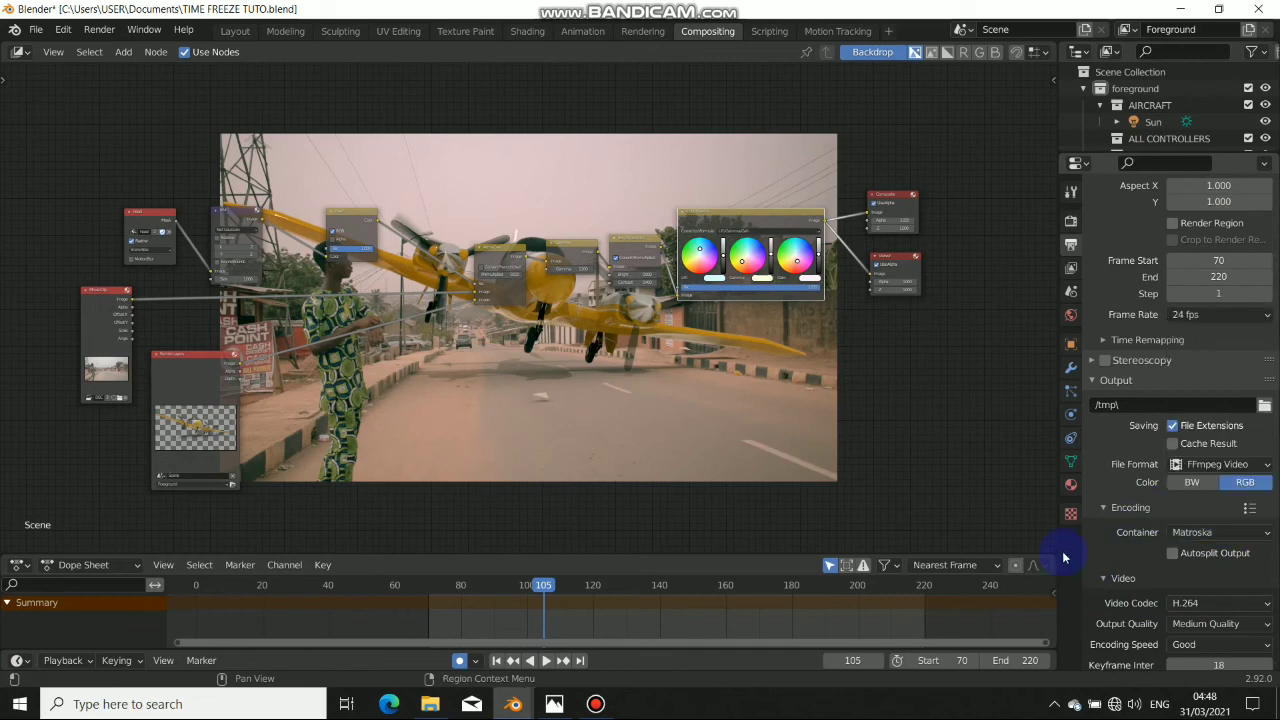
{"action": "left_click", "coordinate": [1204, 538]}
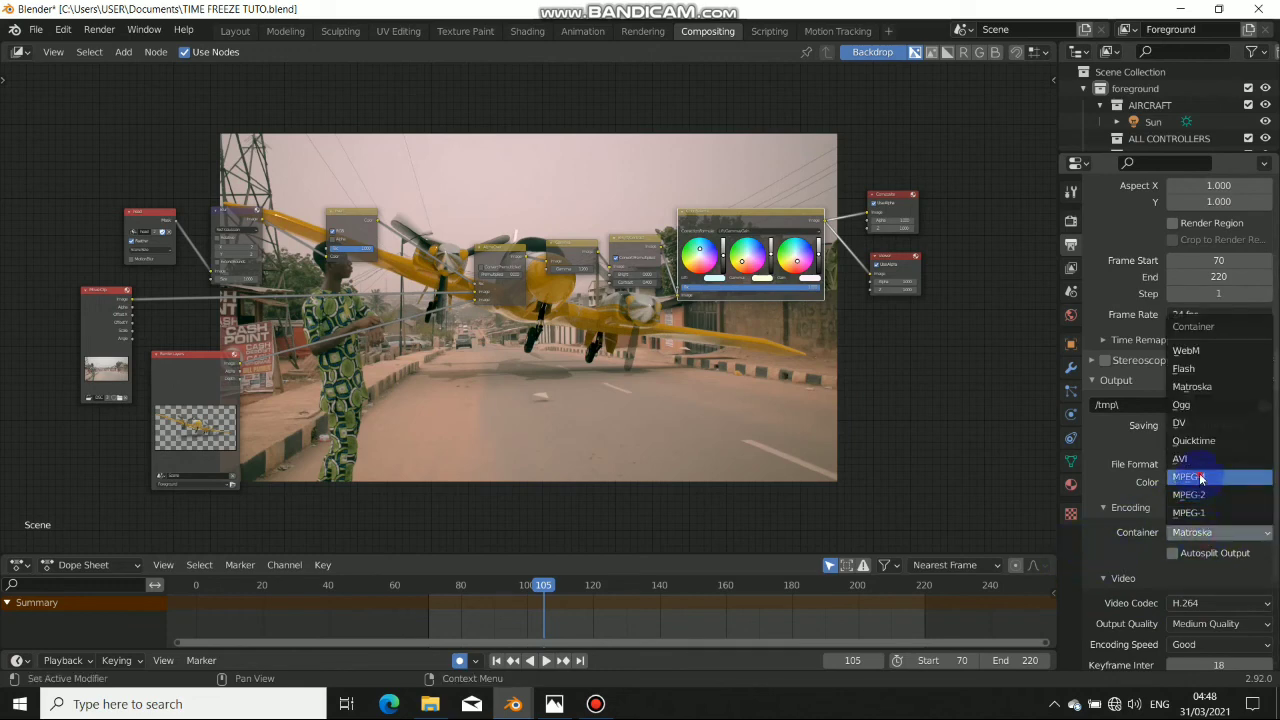
{"action": "left_click", "coordinate": [1198, 476]}
{"action": "scroll", "coordinate": [1170, 520], "scroll_direction": "down", "scroll_amount": 2}
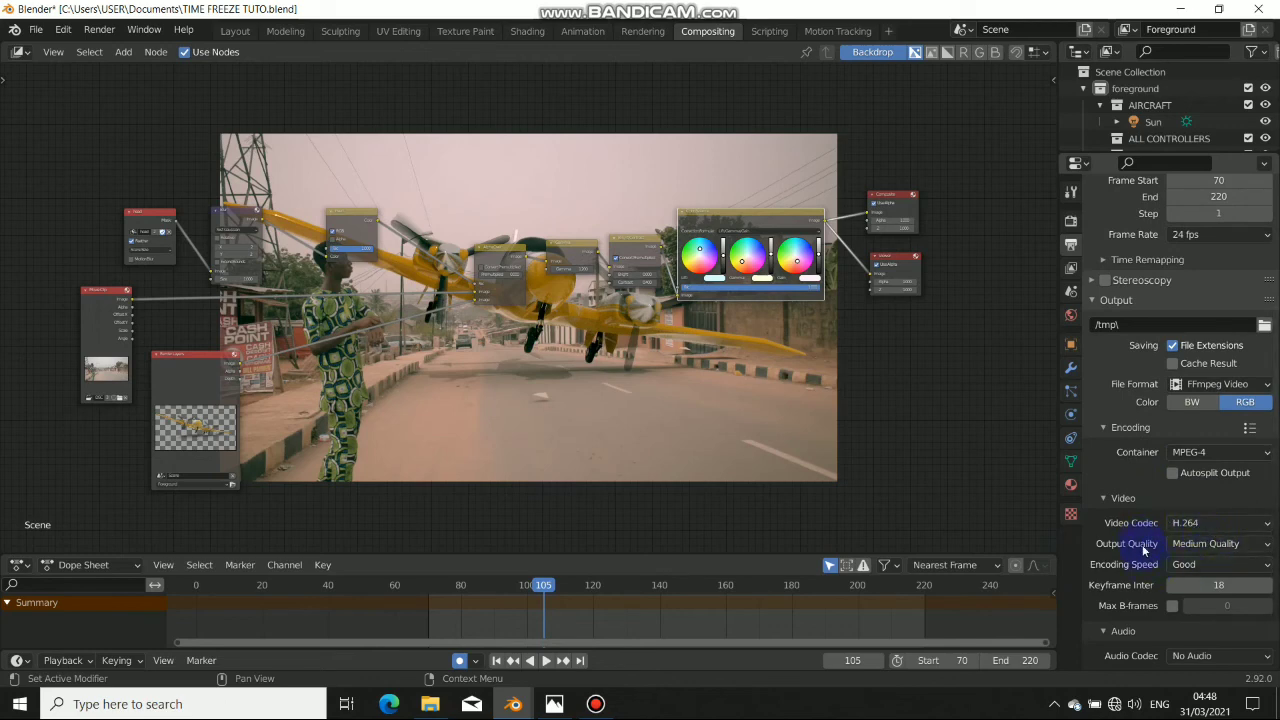
- Set the H.264 video's output quality to High Quality and check the available render commands
{"action": "left_click", "coordinate": [1184, 543]}
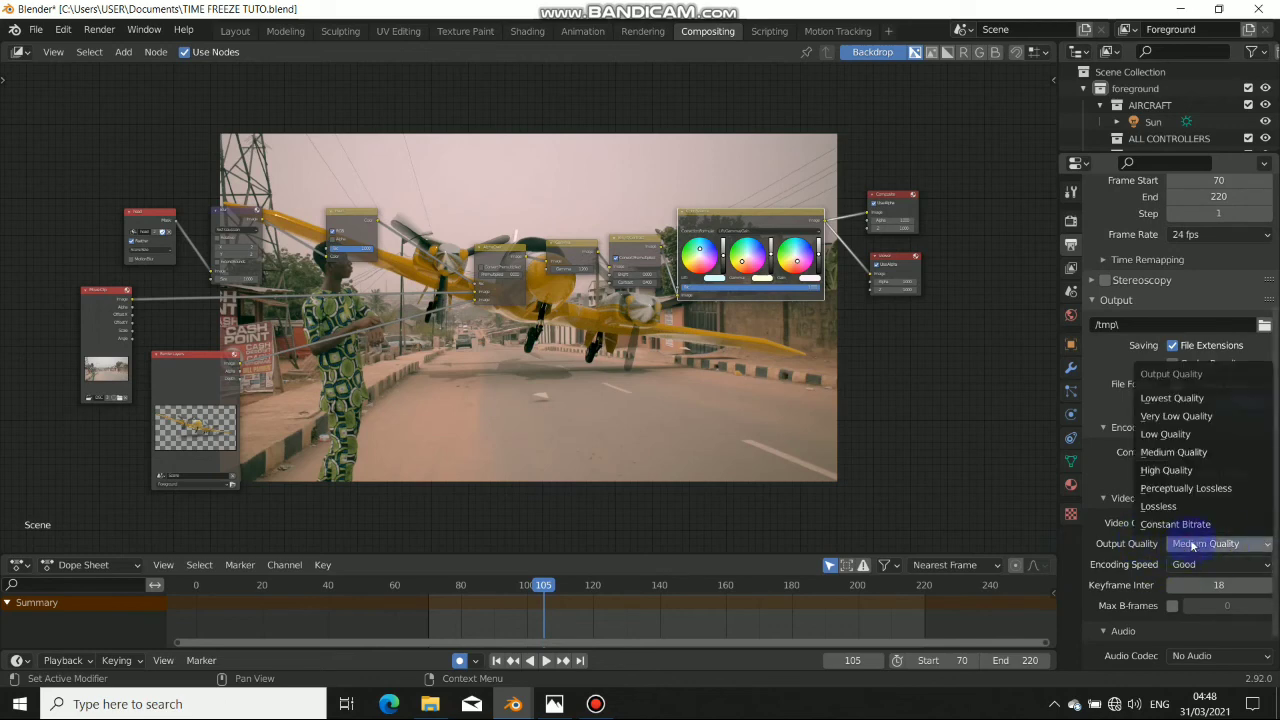
{"action": "left_click", "coordinate": [1164, 470]}
{"action": "scroll", "coordinate": [1170, 570], "scroll_direction": "down", "scroll_amount": 1}
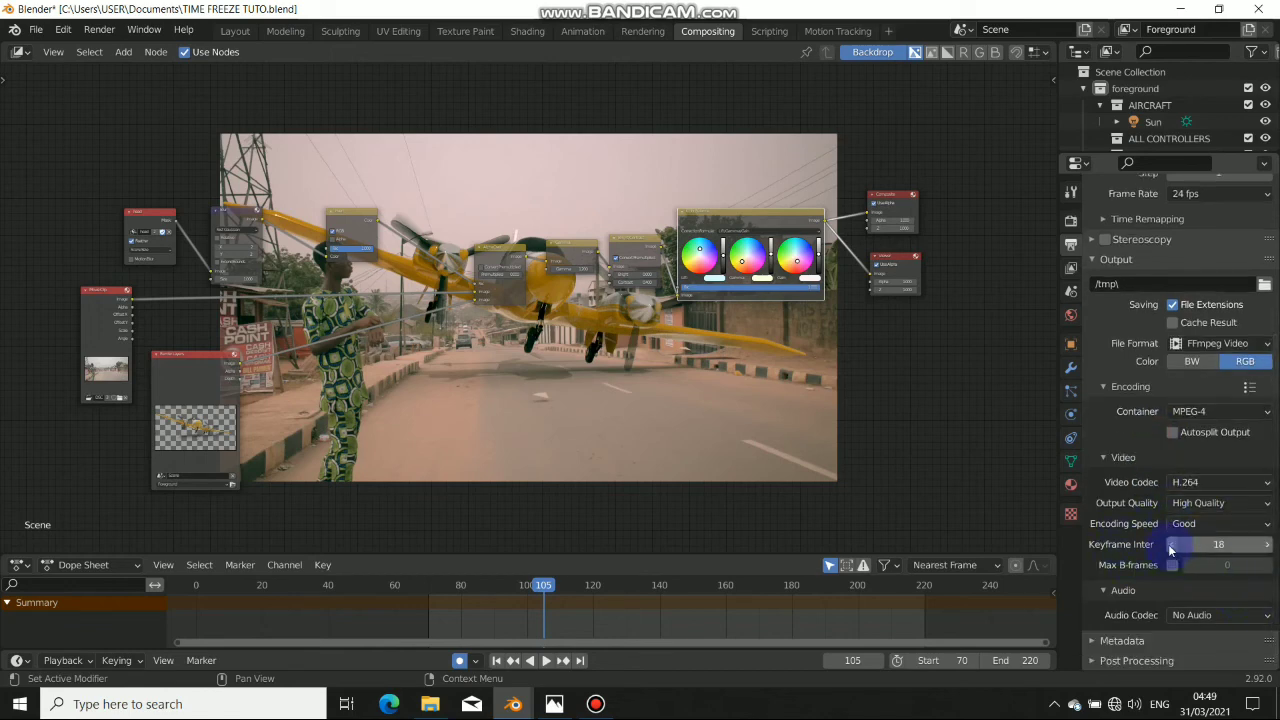
{"action": "scroll", "coordinate": [1170, 548], "scroll_direction": "up", "scroll_amount": 4}
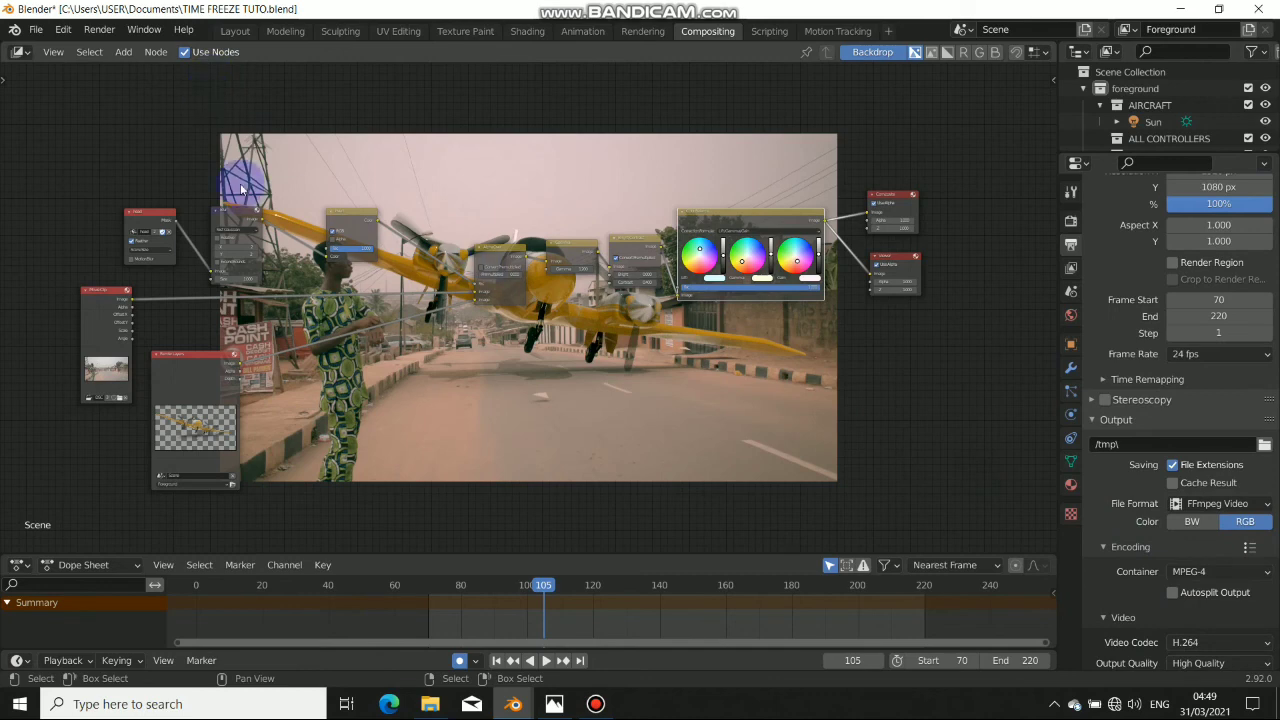
{"action": "left_click", "coordinate": [99, 28]}
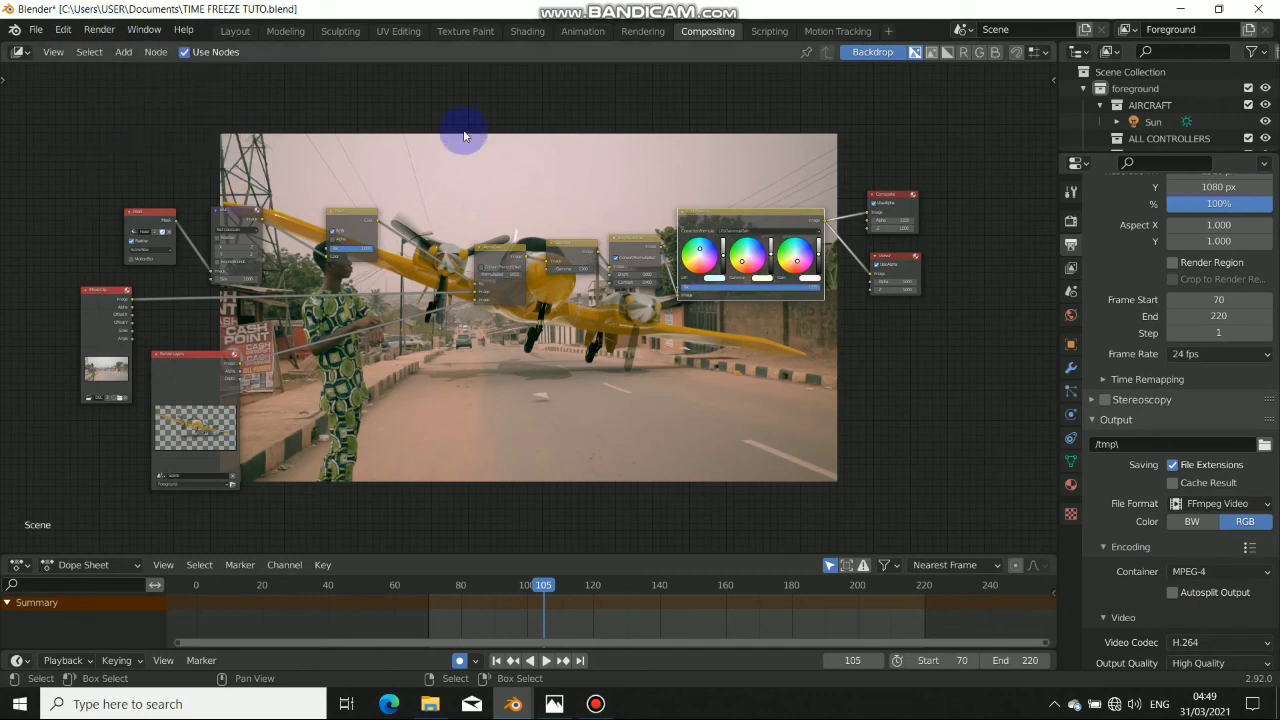
- Rearrange the compositing nodes by shifting the Alpha Over node away from the Gamma node and nudging the Gamma node toward the Bright/Contrast node
{"action": "mouse_move", "coordinate": [417, 333]}
{"action": "middle_mouse_down"}
{"action": "mouse_move", "coordinate": [385, 292]}
{"action": "mouse_move", "coordinate": [424, 318]}
{"action": "middle_mouse_up"}
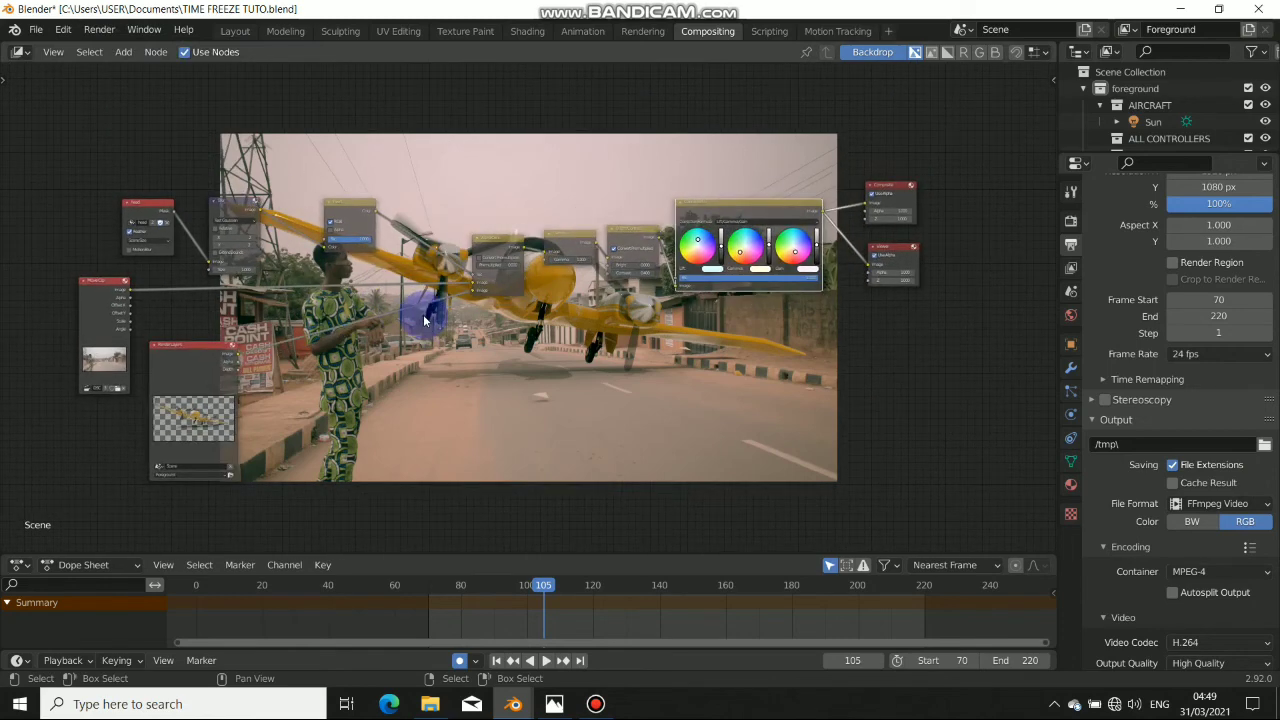
{"action": "middle_click_drag", "start_coordinate": [424, 318], "coordinate": [459, 393]}
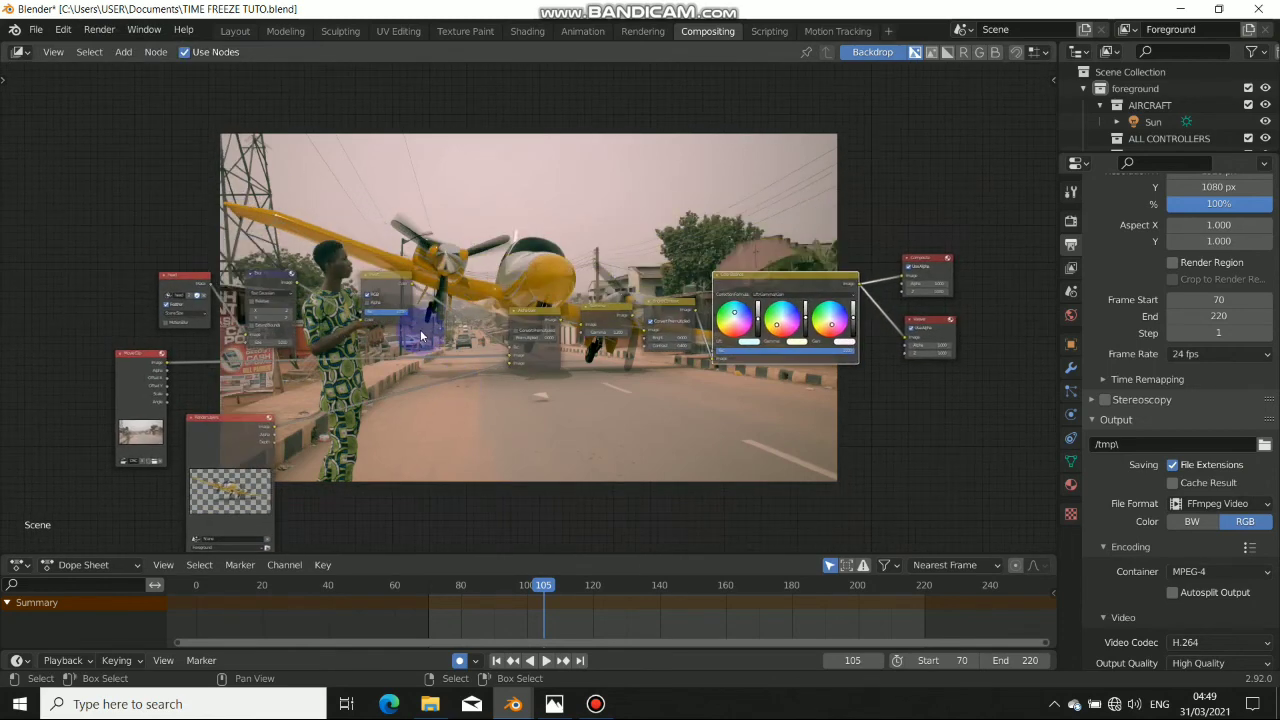
{"action": "middle_click_drag", "start_coordinate": [565, 250], "coordinate": [580, 349]}
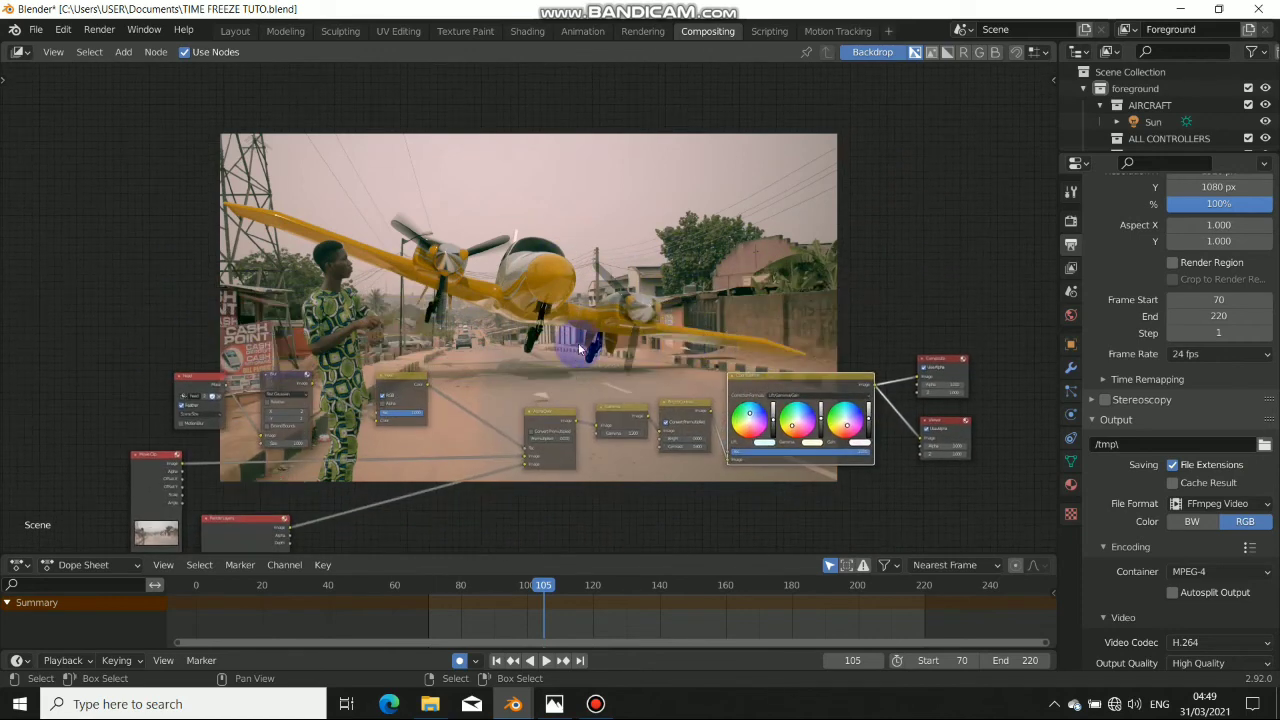
{"action": "middle_click_drag", "start_coordinate": [547, 421], "coordinate": [571, 303]}
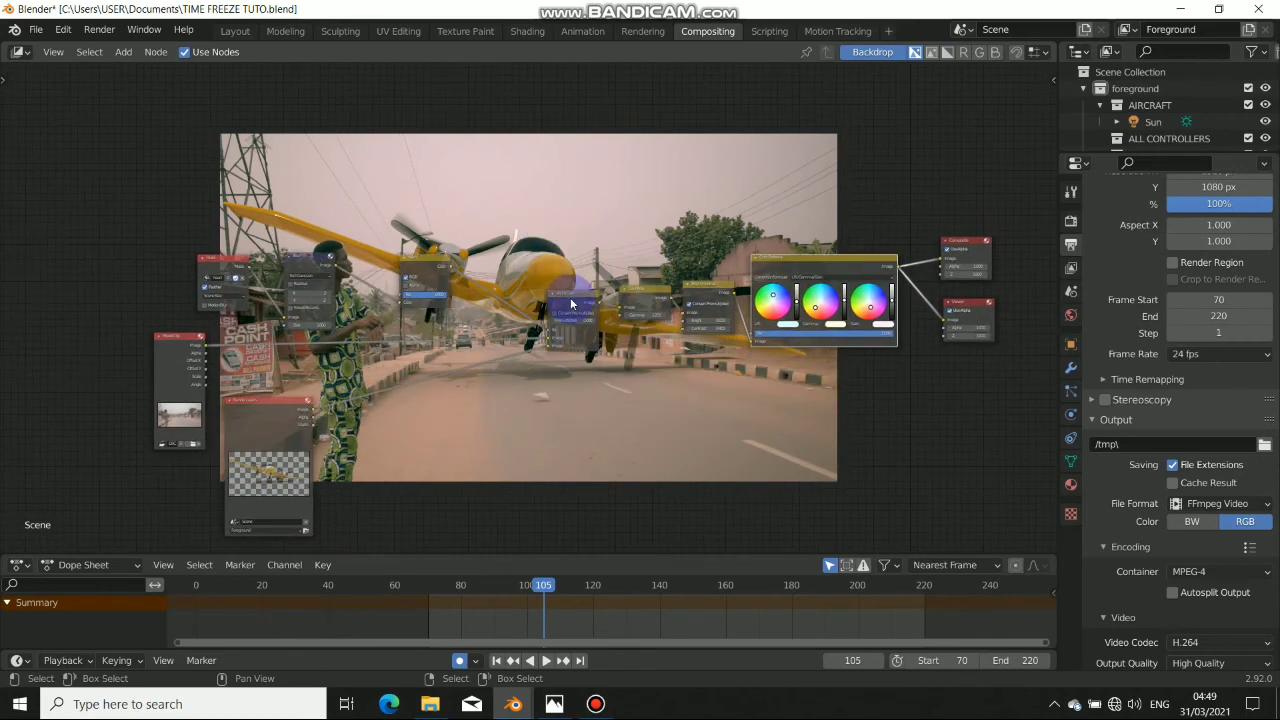
{"action": "left_click_drag", "start_coordinate": [571, 303], "coordinate": [529, 294]}
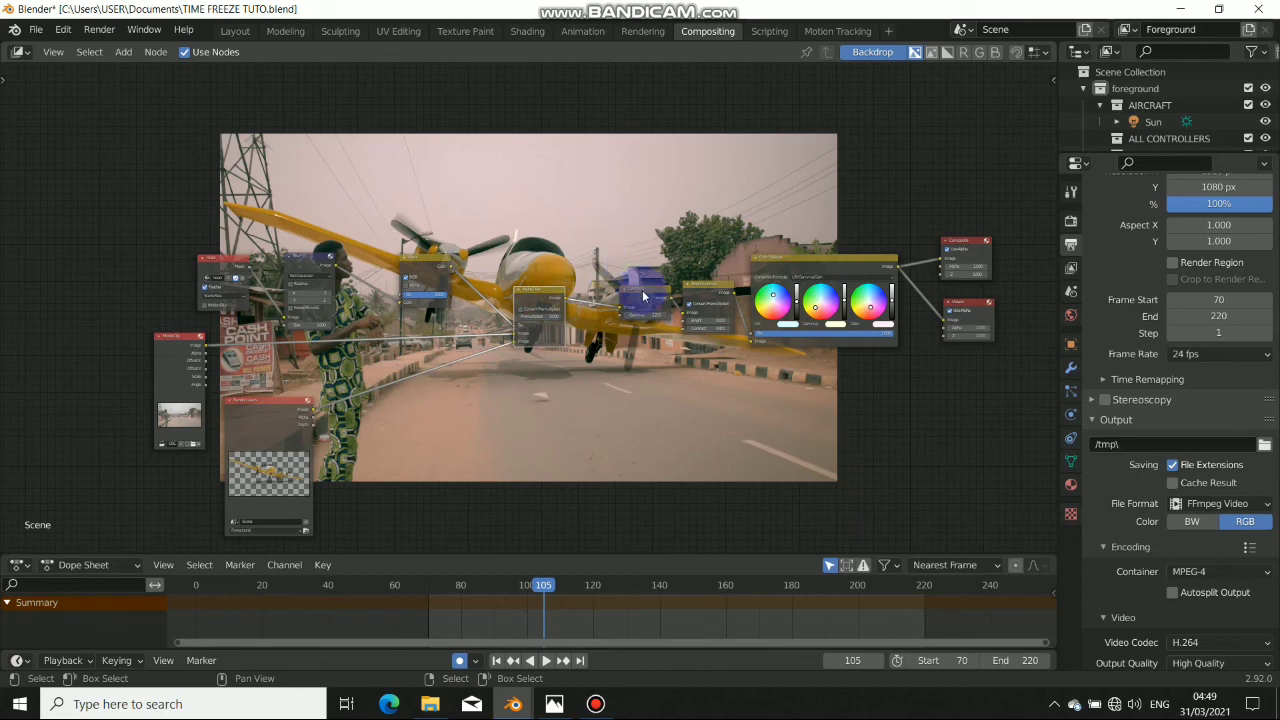
{"action": "left_click_drag", "start_coordinate": [646, 297], "coordinate": [683, 288]}
{"action": "middle_click_drag", "start_coordinate": [571, 400], "coordinate": [600, 389]}
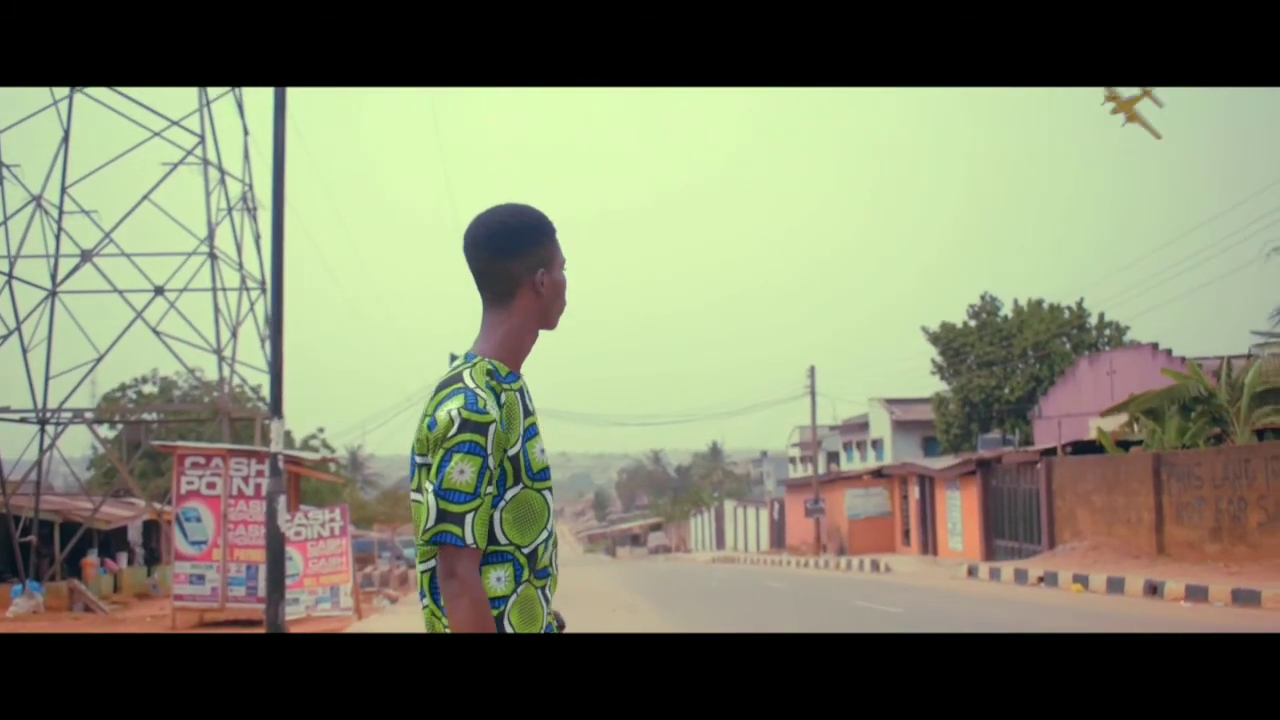